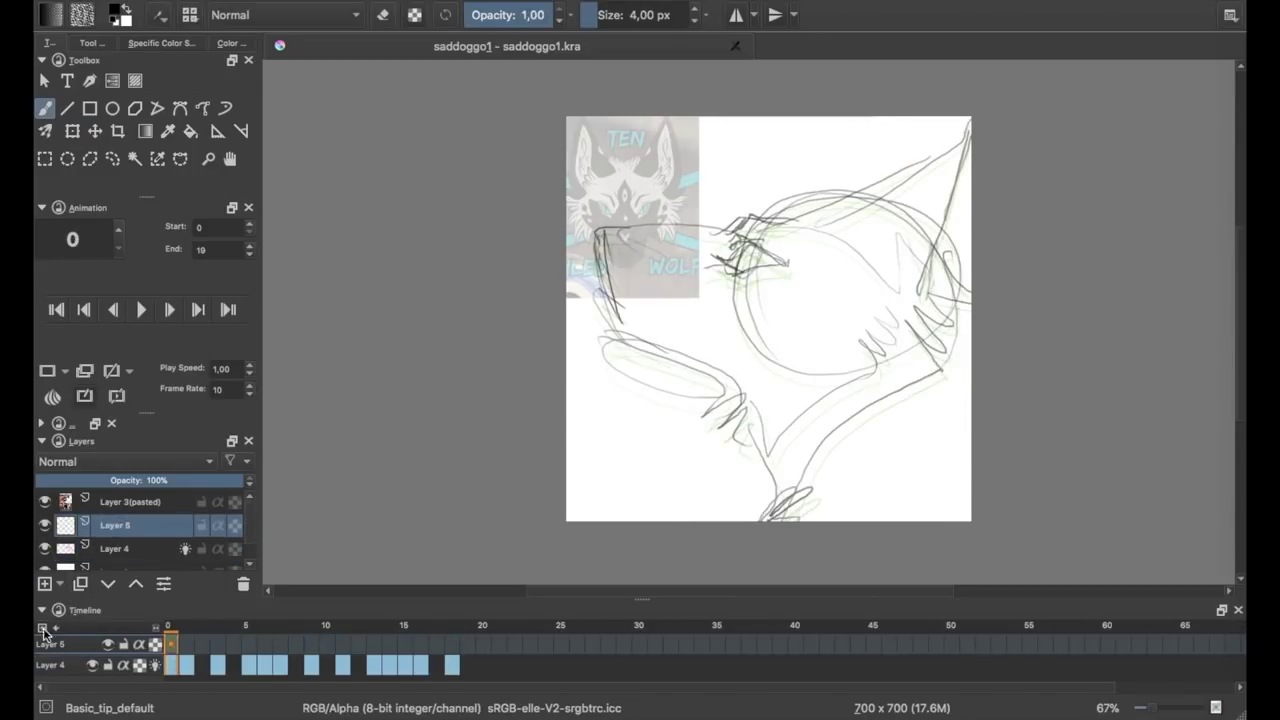
# Enlarge the timeline, preview the animation, and return to frame 0.
pyautogui.click(214, 645)
pyautogui.moveTo(330, 600)
pyautogui.mouseDown()
pyautogui.moveTo(375, 668)
pyautogui.moveTo(375, 622)
pyautogui.mouseUp()
pyautogui.click(141, 284)
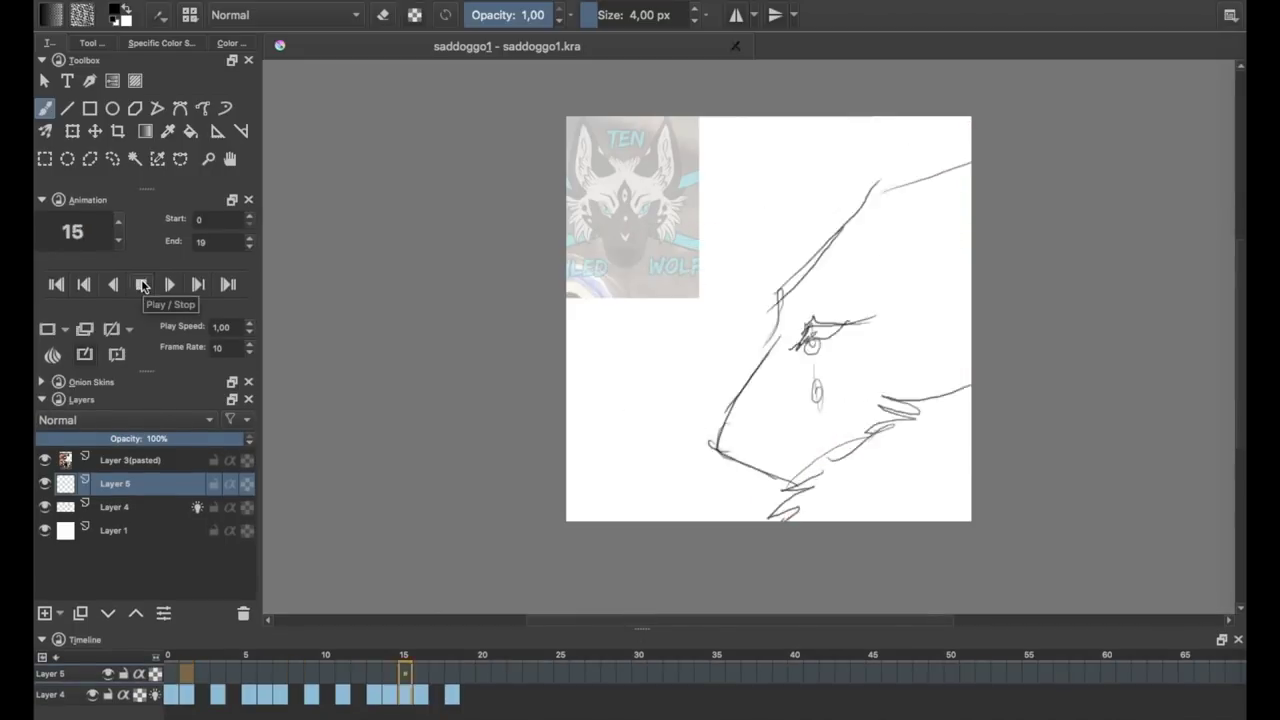
pyautogui.click(172, 676)
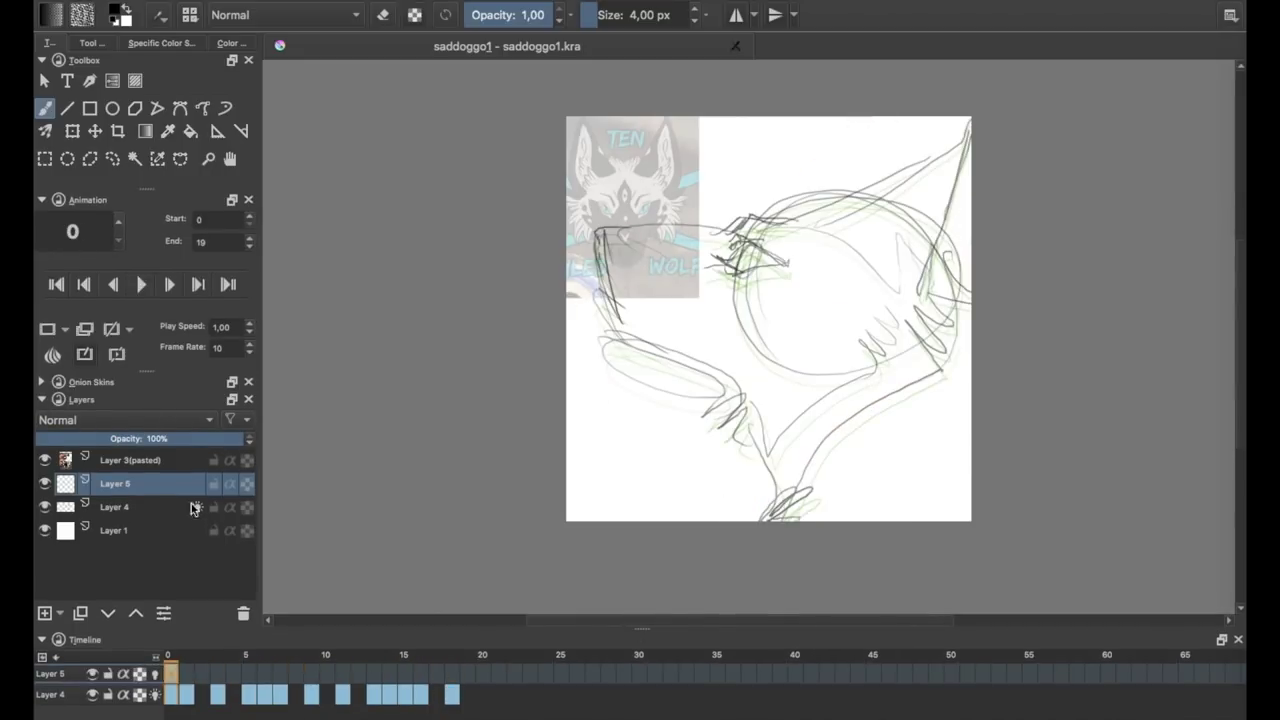
# Outline the snout, round head, eye and lower jaw over the faded sketch.
pyautogui.moveTo(719, 231); pyautogui.dragTo(620, 332)
pyautogui.moveTo(597, 330); pyautogui.dragTo(725, 355)
pyautogui.moveTo(730, 222); pyautogui.dragTo(760, 378)
pyautogui.moveTo(735, 245); pyautogui.dragTo(738, 268)
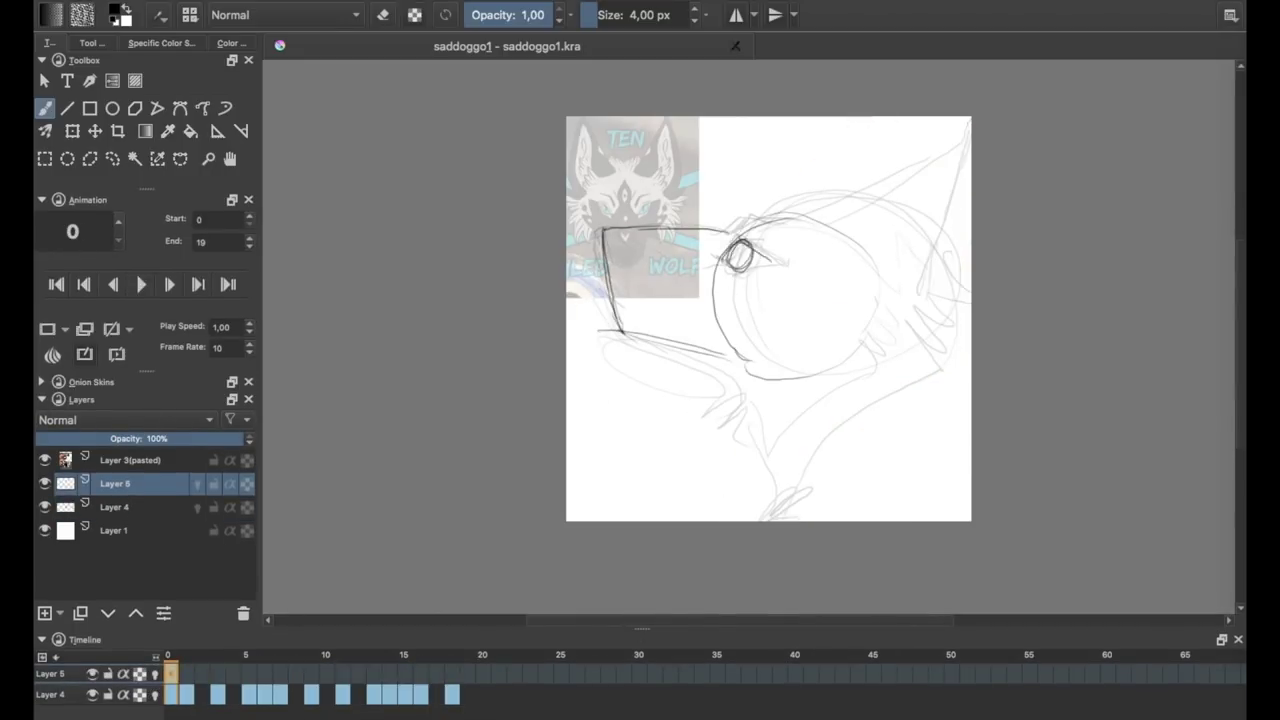
pyautogui.moveTo(616, 325); pyautogui.dragTo(735, 410)
# Draw the neck lines, body contour, pointed ears and cheek line.
pyautogui.moveTo(730, 400)
pyautogui.mouseDown()
pyautogui.moveTo(780, 520)
pyautogui.moveTo(970, 398)
pyautogui.mouseUp()
pyautogui.moveTo(808, 238); pyautogui.dragTo(965, 170)
pyautogui.moveTo(855, 262); pyautogui.dragTo(970, 210)
pyautogui.moveTo(865, 298); pyautogui.dragTo(822, 378)
pyautogui.moveTo(845, 340); pyautogui.dragTo(805, 520)
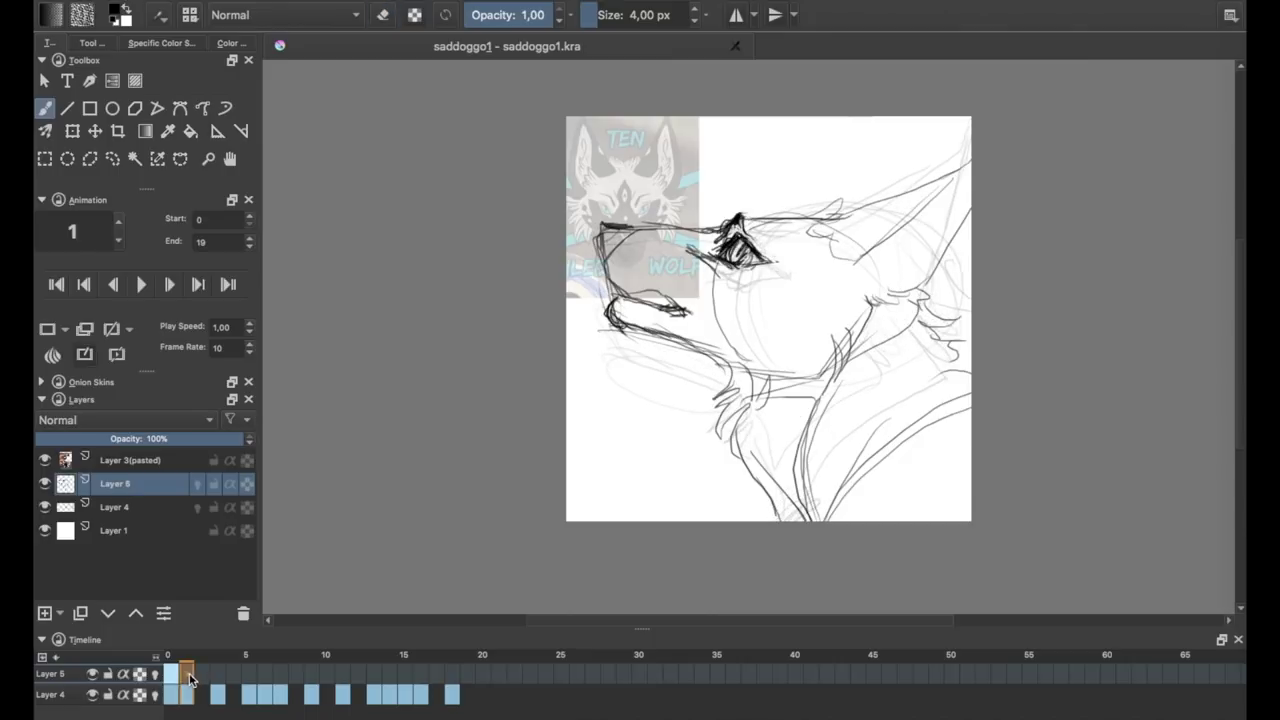
# Remove the frame 1 key from Layer 5.
pyautogui.click(185, 674)
pyautogui.rightClick(185, 674)
pyautogui.click(250, 682)
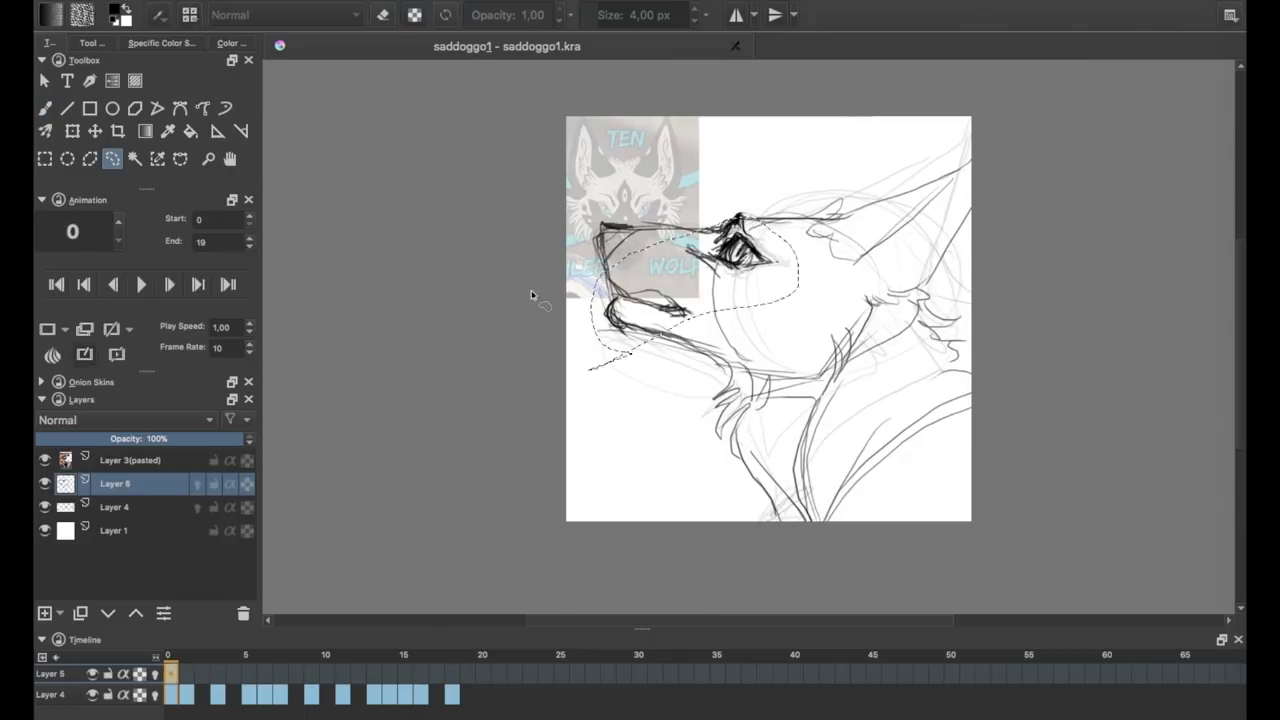
# Freehand-select the muzzle to fix it and mirror the canvas to check.
pyautogui.moveTo(738, 216); pyautogui.dragTo(712, 345)
pyautogui.moveTo(730, 240); pyautogui.dragTo(745, 262)
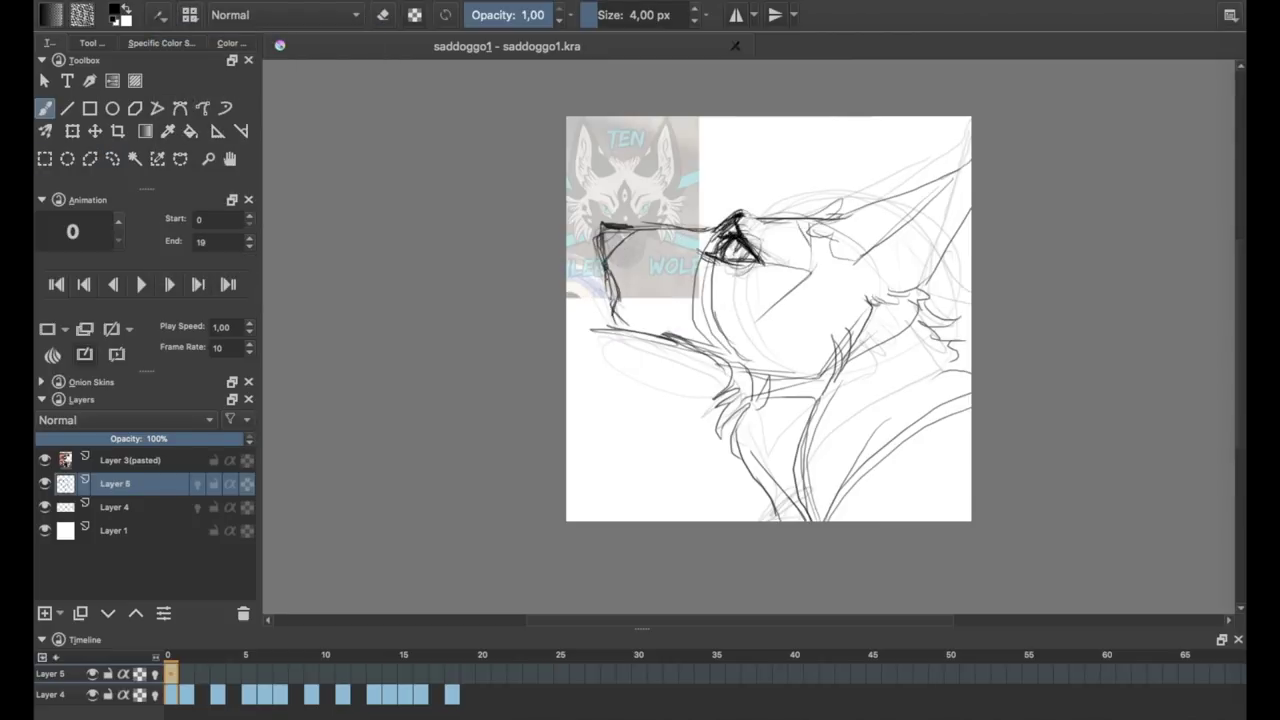
pyautogui.press('m')
pyautogui.press('e')
# Add strokes under the muzzle and along the neck, then flip back and move to frame 1.
pyautogui.moveTo(870, 300); pyautogui.dragTo(908, 294)
pyautogui.moveTo(666, 296); pyautogui.dragTo(720, 372)
pyautogui.moveTo(876, 342); pyautogui.dragTo(776, 380)
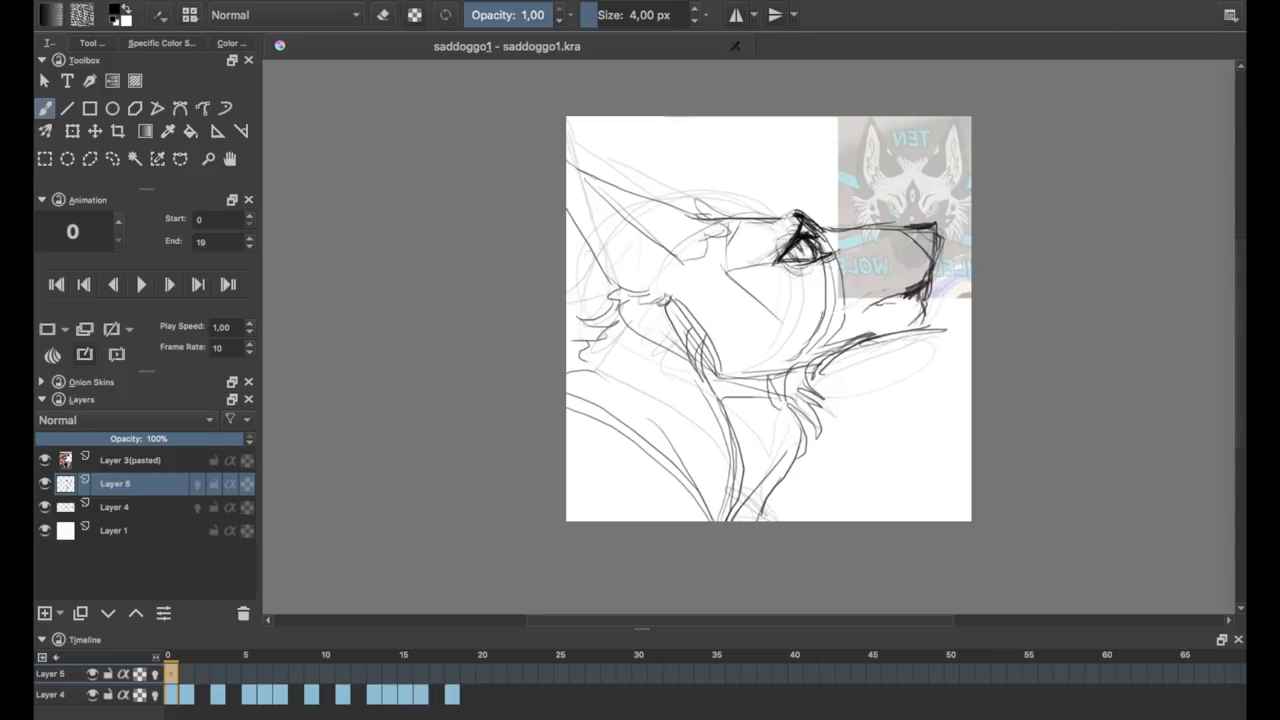
pyautogui.press('m')
pyautogui.press('.')
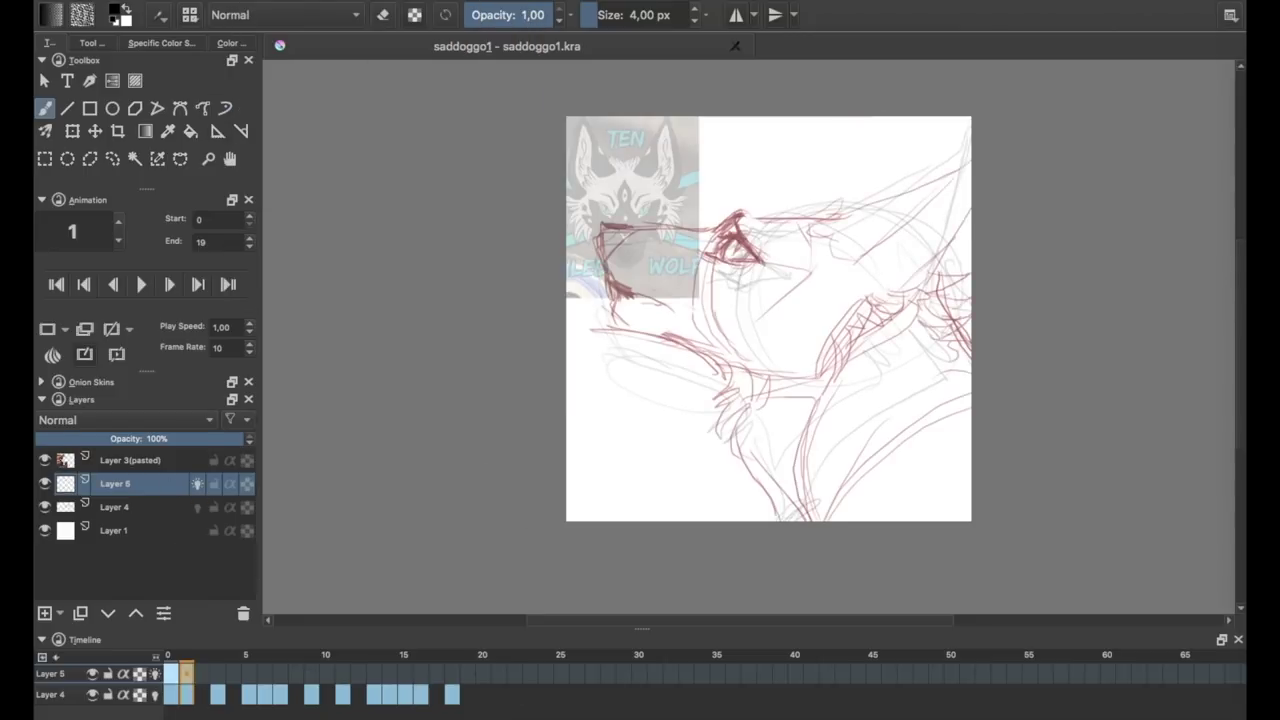
# On frame 1, draw the head circle and a darker muzzle, then transform it into place.
pyautogui.moveTo(800, 216); pyautogui.dragTo(800, 396)
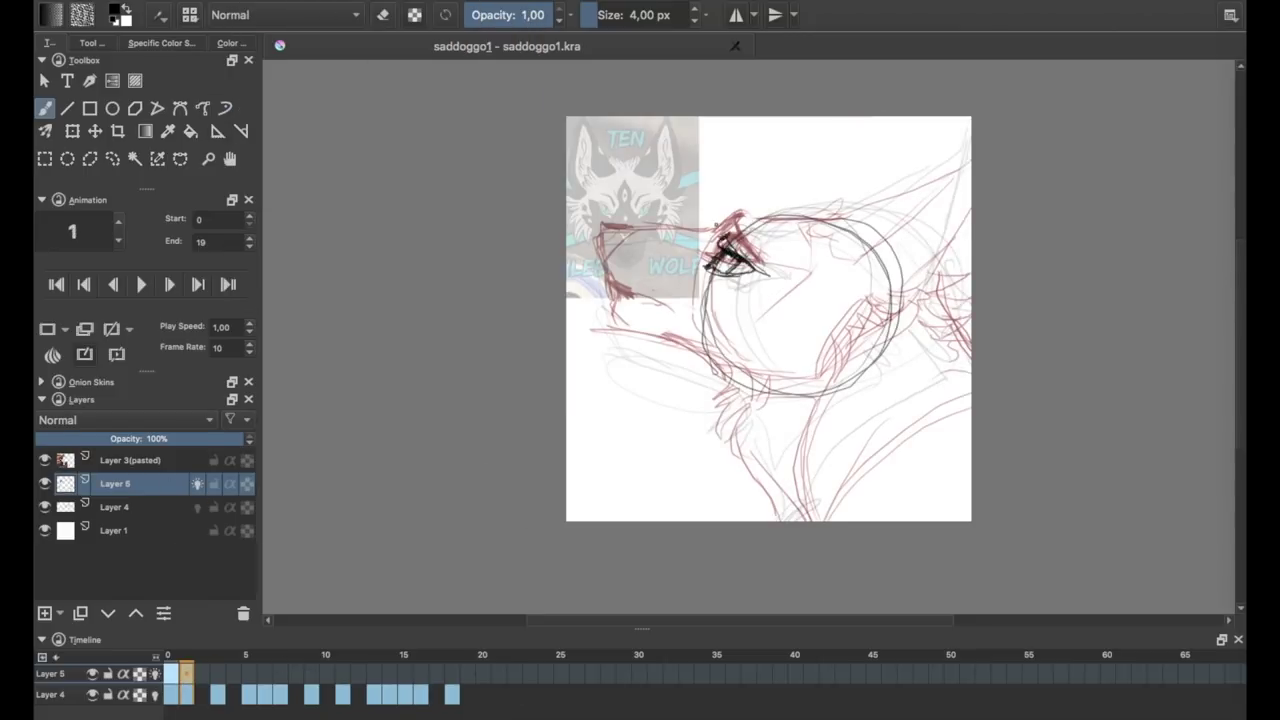
pyautogui.moveTo(612, 330); pyautogui.dragTo(700, 362)
pyautogui.hotkey('ctrl', 't')
pyautogui.press('Return')
pyautogui.moveTo(736, 228); pyautogui.dragTo(970, 172)
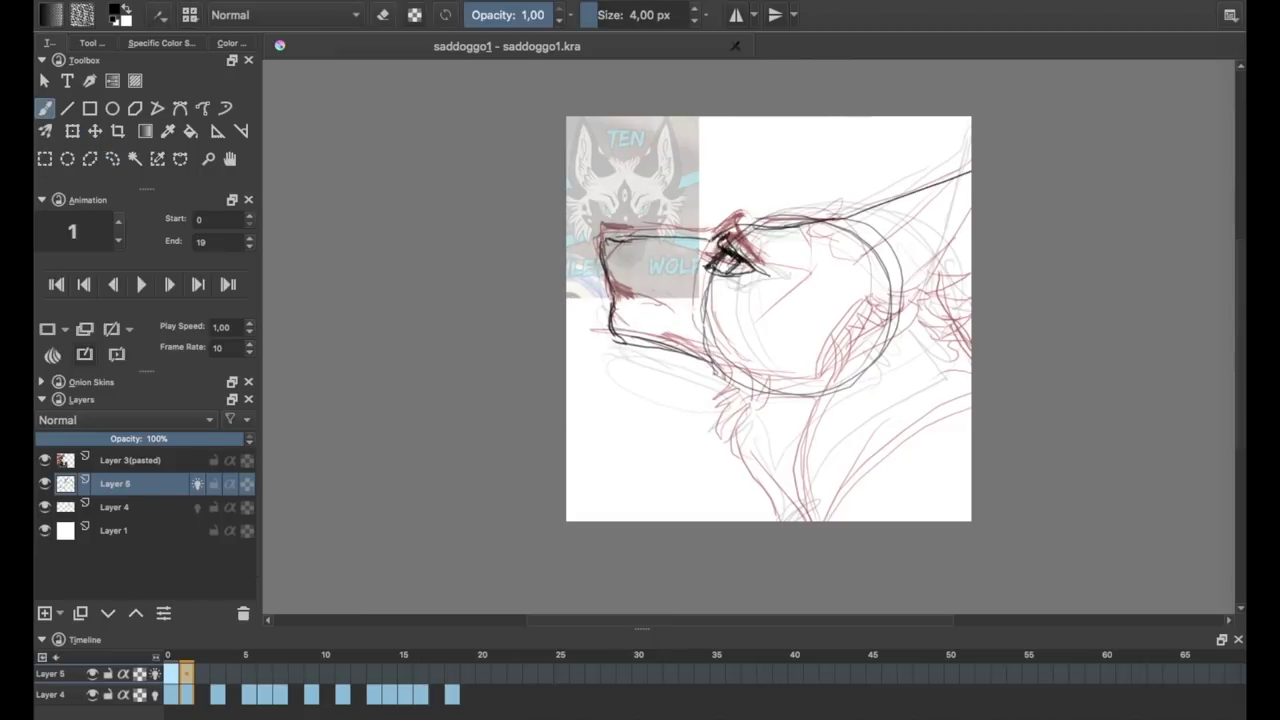
# Add chest fur hatching, neck lines, a lower-right curve and ear marks on frame 1.
pyautogui.moveTo(742, 430); pyautogui.dragTo(716, 462)
pyautogui.moveTo(834, 364); pyautogui.dragTo(806, 520)
pyautogui.moveTo(838, 520); pyautogui.dragTo(970, 398)
pyautogui.moveTo(914, 286); pyautogui.dragTo(968, 262)
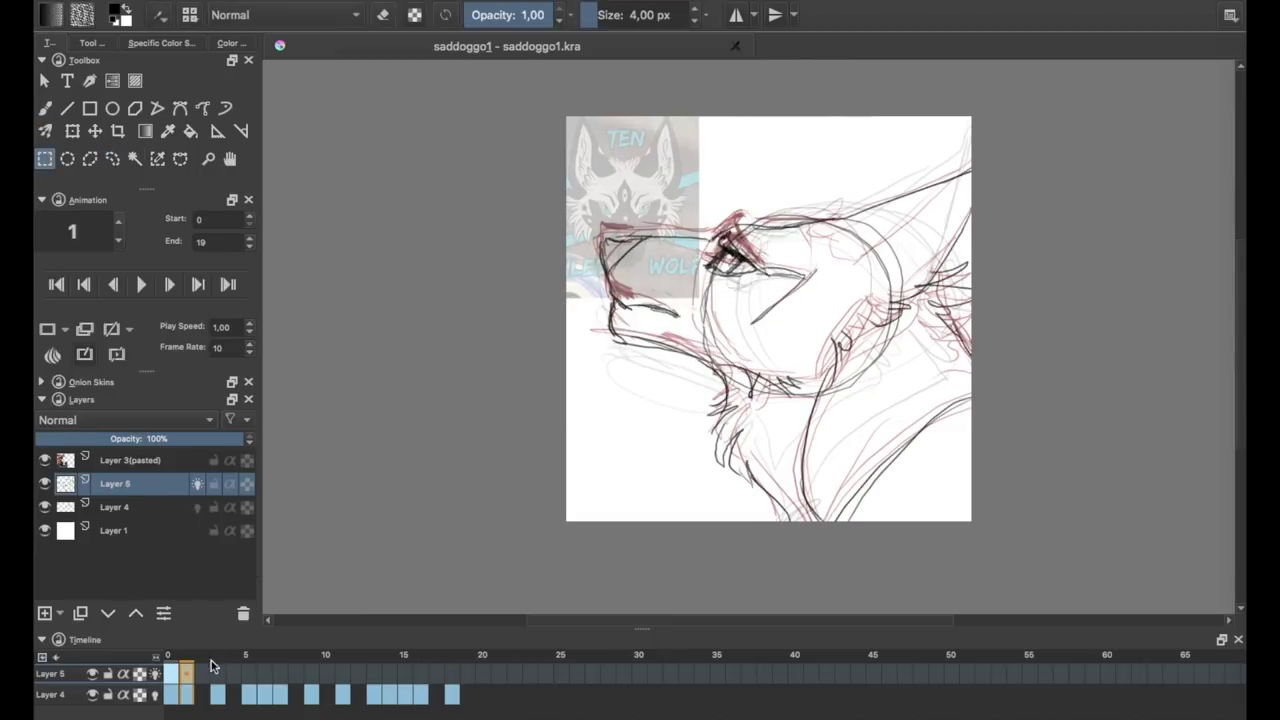
# Sketch frame 3's head top, ear, neck and chest strokes, comparing with the neighbouring frame.
pyautogui.click(252, 673)
pyautogui.click(217, 673)
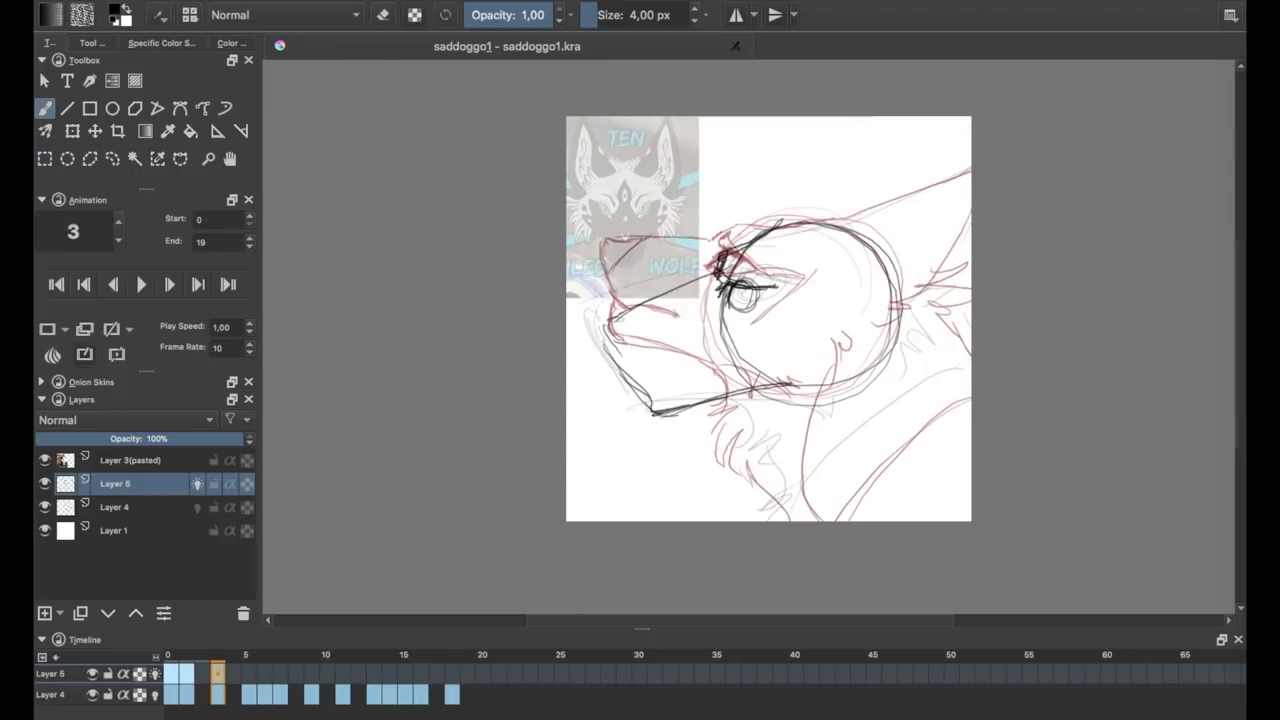
pyautogui.moveTo(744, 232); pyautogui.dragTo(968, 166)
pyautogui.press('Left')
pyautogui.press('Left')
pyautogui.moveTo(900, 290)
pyautogui.mouseDown()
pyautogui.moveTo(800, 420)
pyautogui.moveTo(760, 520)
pyautogui.mouseUp()
pyautogui.press('Right')
pyautogui.press('Right')
pyautogui.moveTo(968, 380); pyautogui.dragTo(838, 520)
pyautogui.moveTo(922, 292); pyautogui.dragTo(970, 256)
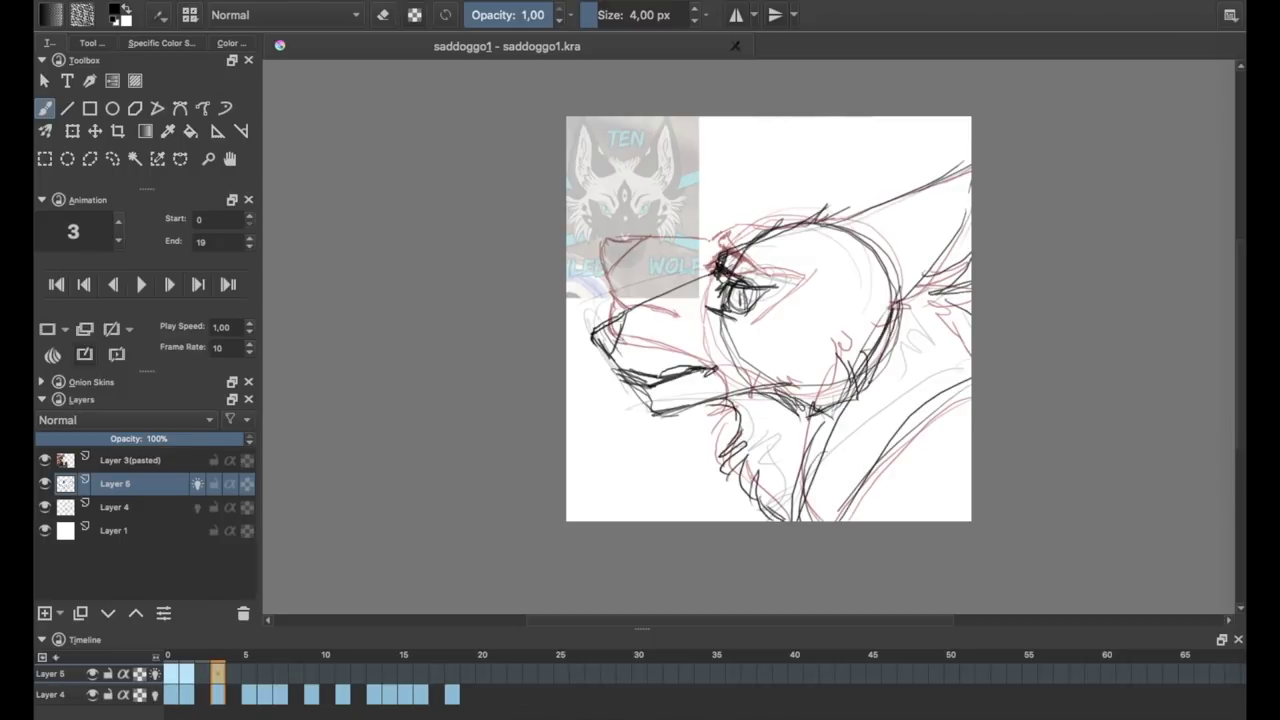
pyautogui.rightClick(245, 673)
# Create frame 5, paste the copied sketch into it, and reposition it.
pyautogui.click(270, 686)
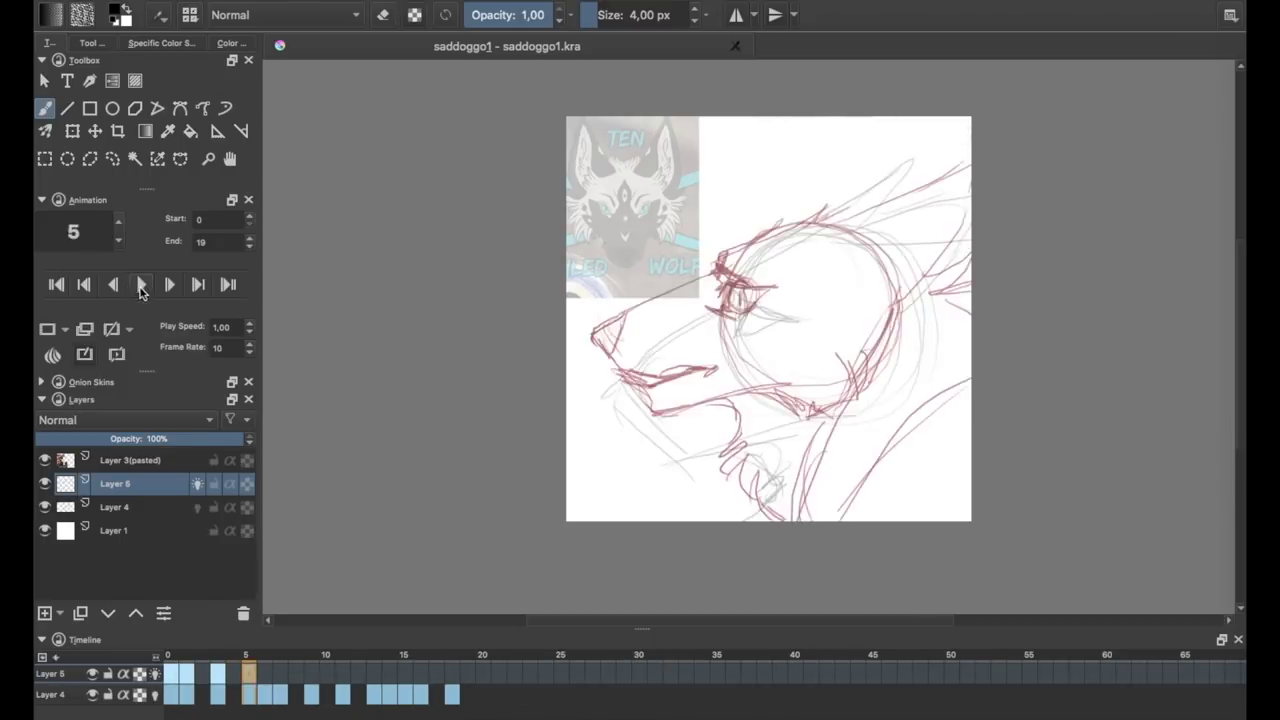
pyautogui.hotkey('ctrl', 'v')
pyautogui.hotkey('ctrl', 't')
pyautogui.moveTo(620, 363); pyautogui.dragTo(630, 355)
pyautogui.press('Return')
# Add a key at frame 7 and sketch the head circle, snout, jaw and eye on frame 5.
pyautogui.rightClick(279, 673)
pyautogui.click(281, 683)
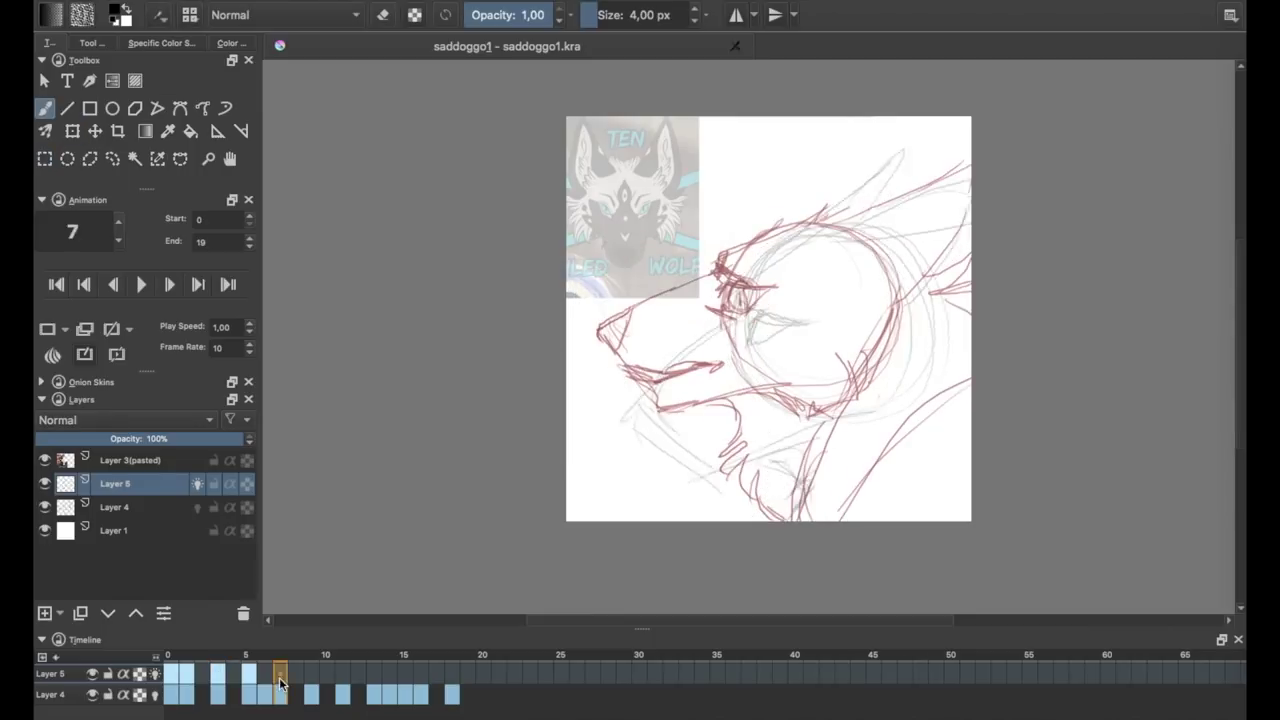
pyautogui.moveTo(810, 226); pyautogui.dragTo(800, 230)
pyautogui.moveTo(730, 268)
pyautogui.mouseDown()
pyautogui.moveTo(612, 362)
pyautogui.moveTo(691, 437)
pyautogui.moveTo(808, 401)
pyautogui.mouseUp()
pyautogui.moveTo(735, 300); pyautogui.dragTo(745, 322)
pyautogui.moveTo(730, 302); pyautogui.dragTo(782, 298)
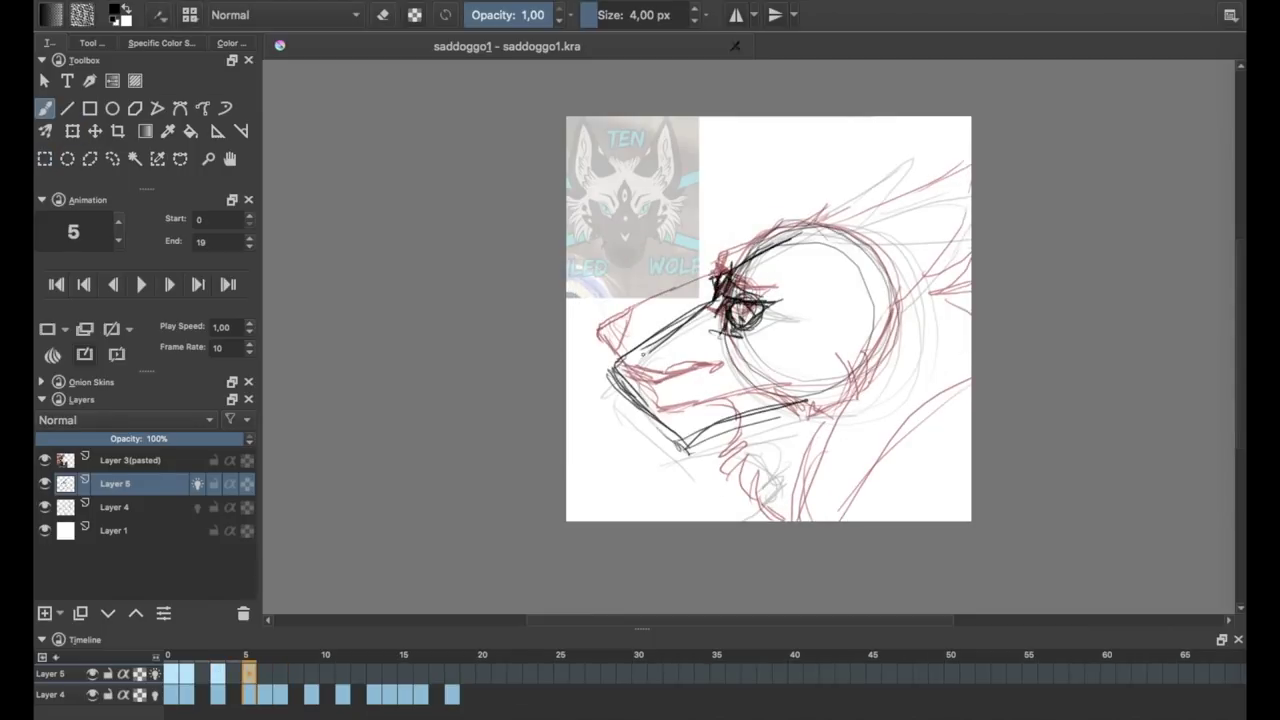
# Finish frame 5 with neck, throat hatching and top-of-head lines, then step to frame 6.
pyautogui.moveTo(905, 318)
pyautogui.mouseDown()
pyautogui.moveTo(835, 420)
pyautogui.moveTo(742, 515)
pyautogui.mouseUp()
pyautogui.moveTo(968, 400); pyautogui.dragTo(828, 515)
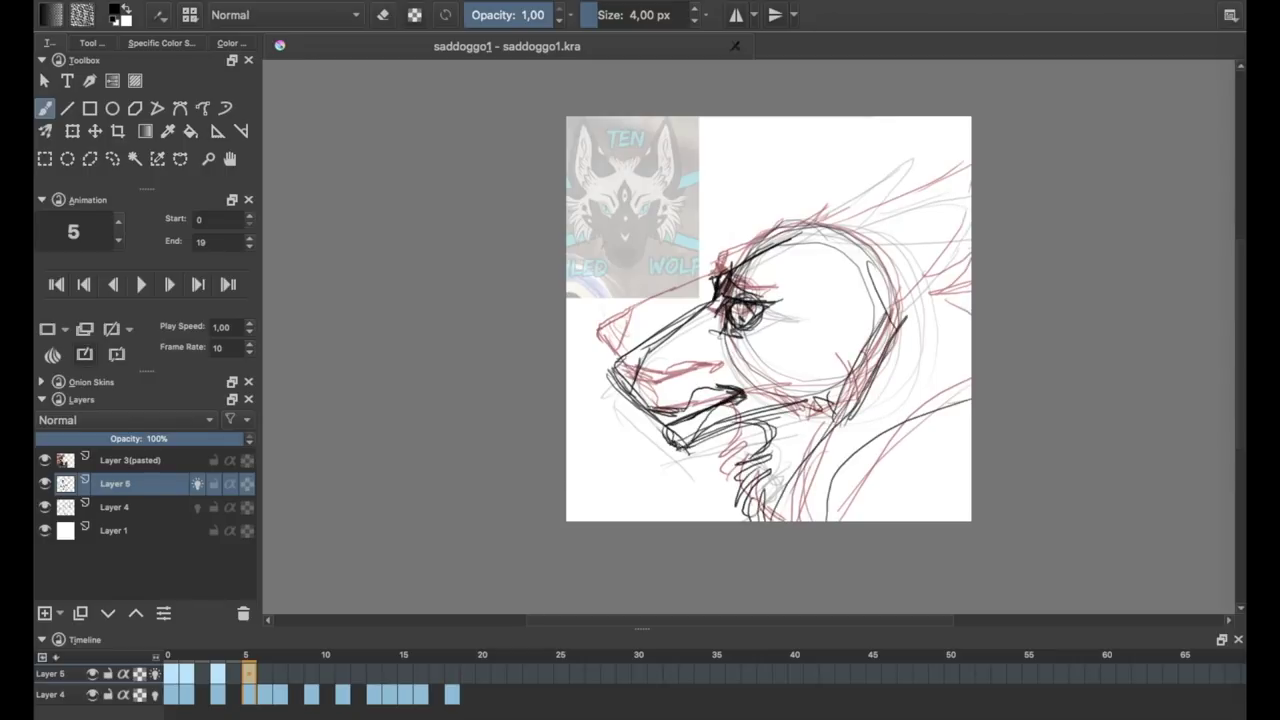
pyautogui.moveTo(830, 226); pyautogui.dragTo(970, 172)
pyautogui.press('Left')
pyautogui.press('Right')
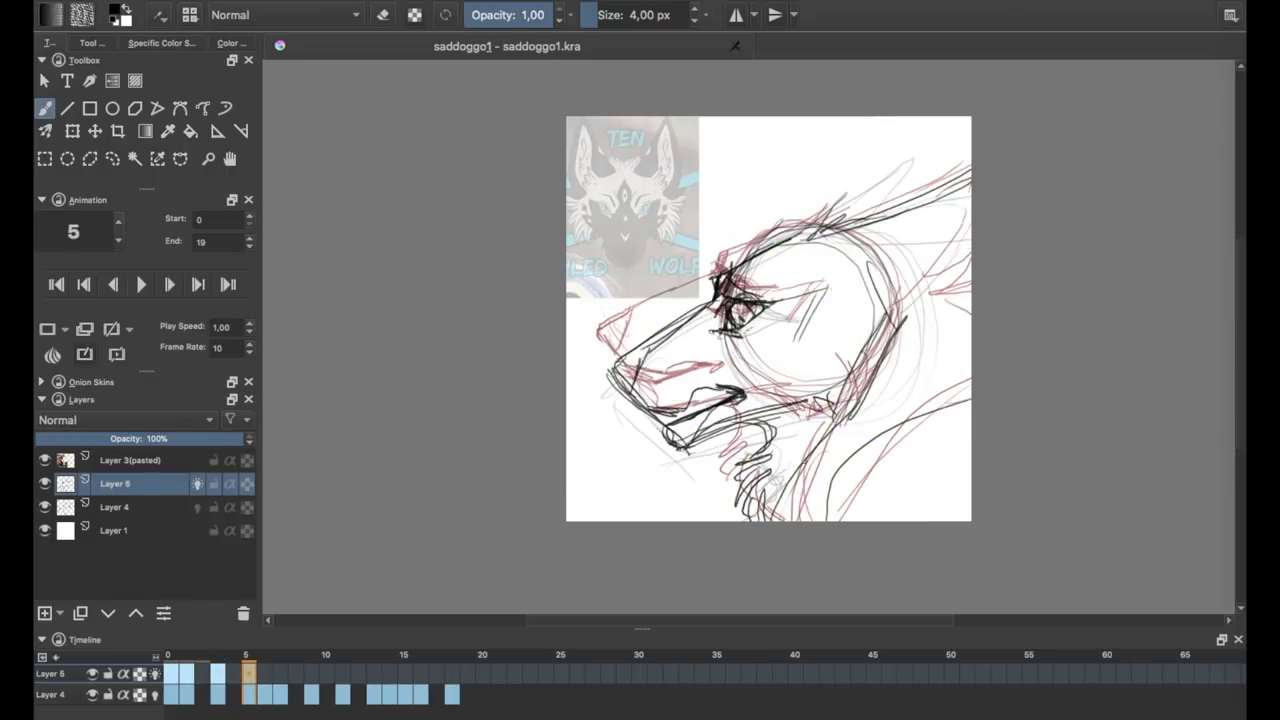
pyautogui.press('Right')
# On frame 6, draw the snout, long head-top line, both ear strokes and brow.
pyautogui.moveTo(705, 334); pyautogui.dragTo(640, 382)
pyautogui.moveTo(730, 300); pyautogui.dragTo(925, 130)
pyautogui.moveTo(968, 135); pyautogui.dragTo(895, 300)
pyautogui.moveTo(815, 225); pyautogui.dragTo(920, 140)
pyautogui.moveTo(735, 322); pyautogui.dragTo(800, 312)
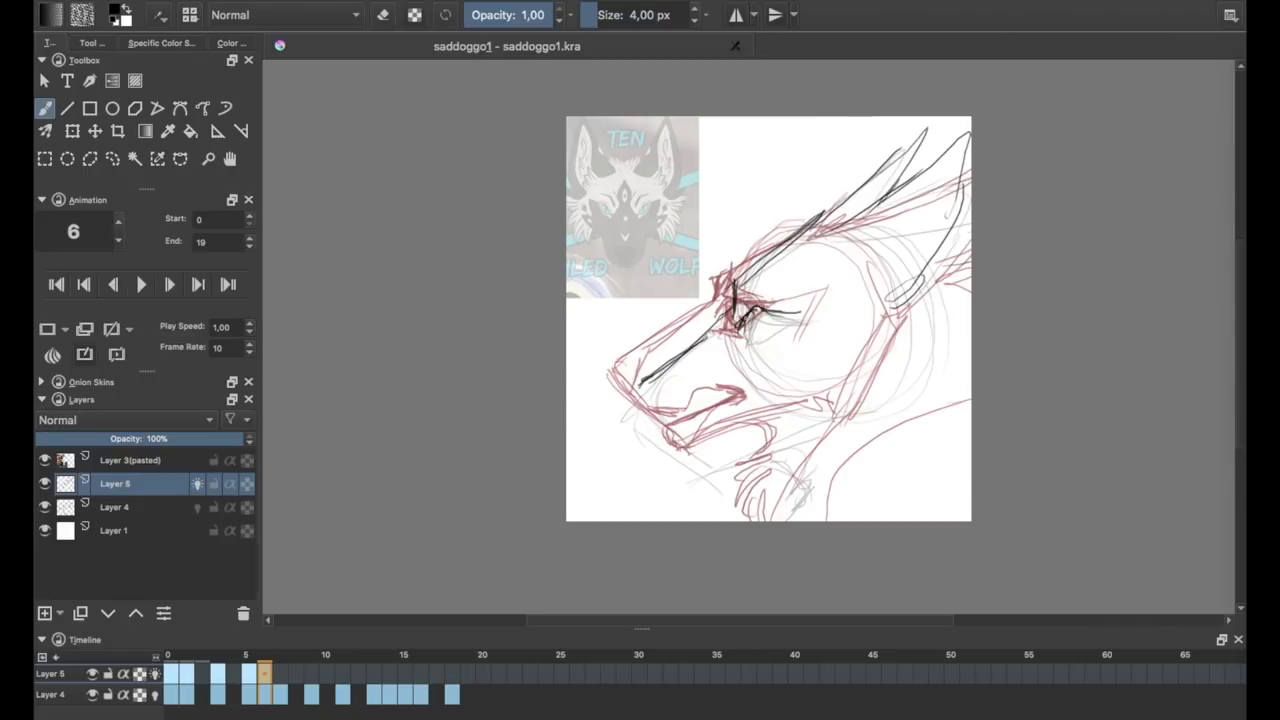
# Add eye hatching, snout, lower jaw and a neck zigzag to frame 6.
pyautogui.moveTo(718, 268); pyautogui.dragTo(745, 325)
pyautogui.moveTo(726, 312); pyautogui.dragTo(625, 398)
pyautogui.moveTo(628, 390)
pyautogui.mouseDown()
pyautogui.moveTo(705, 464)
pyautogui.moveTo(828, 418)
pyautogui.mouseUp()
pyautogui.moveTo(822, 412); pyautogui.dragTo(862, 372)
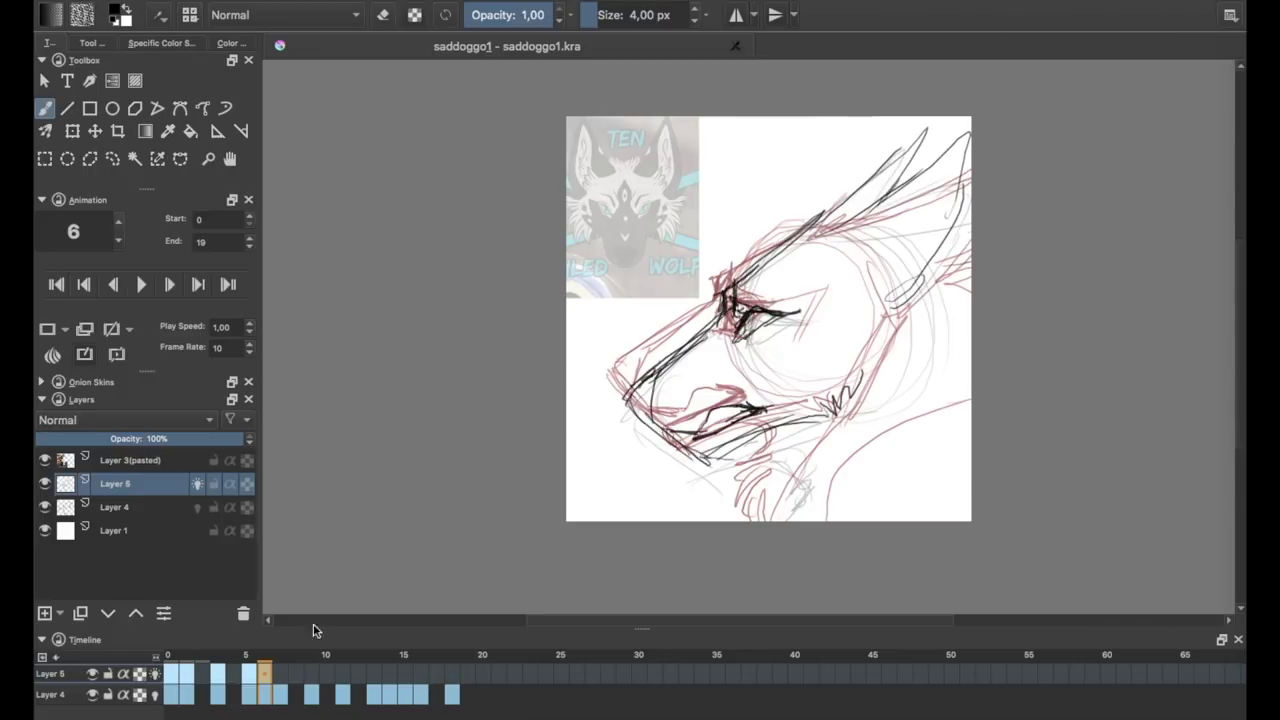
pyautogui.moveTo(730, 495); pyautogui.dragTo(780, 432)
# Start frame 7 with the head, snout, jaw and eye.
pyautogui.press('Right')
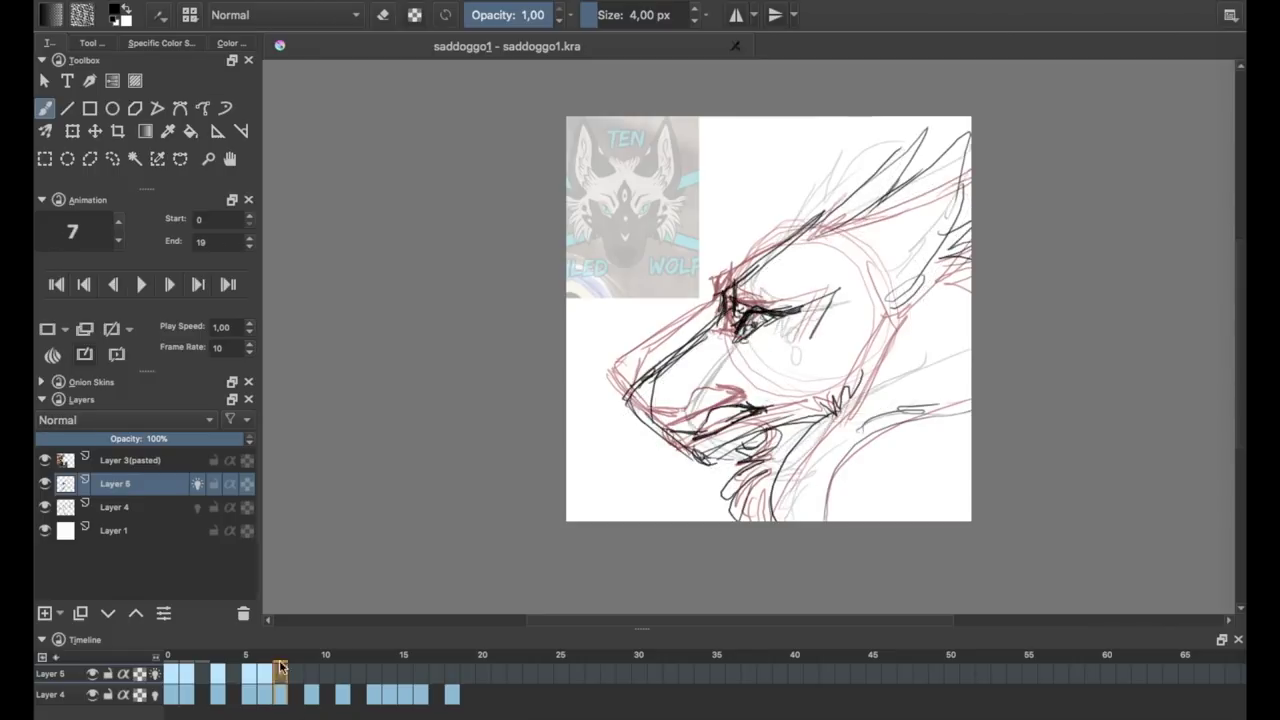
pyautogui.moveTo(760, 302); pyautogui.dragTo(825, 190)
pyautogui.moveTo(760, 310)
pyautogui.mouseDown()
pyautogui.moveTo(685, 418)
pyautogui.moveTo(880, 388)
pyautogui.mouseUp()
pyautogui.moveTo(775, 318); pyautogui.dragTo(848, 287)
# Lighten the onion skin and draw jaw, neck, ear and neck-fur lines.
pyautogui.click(41, 381)
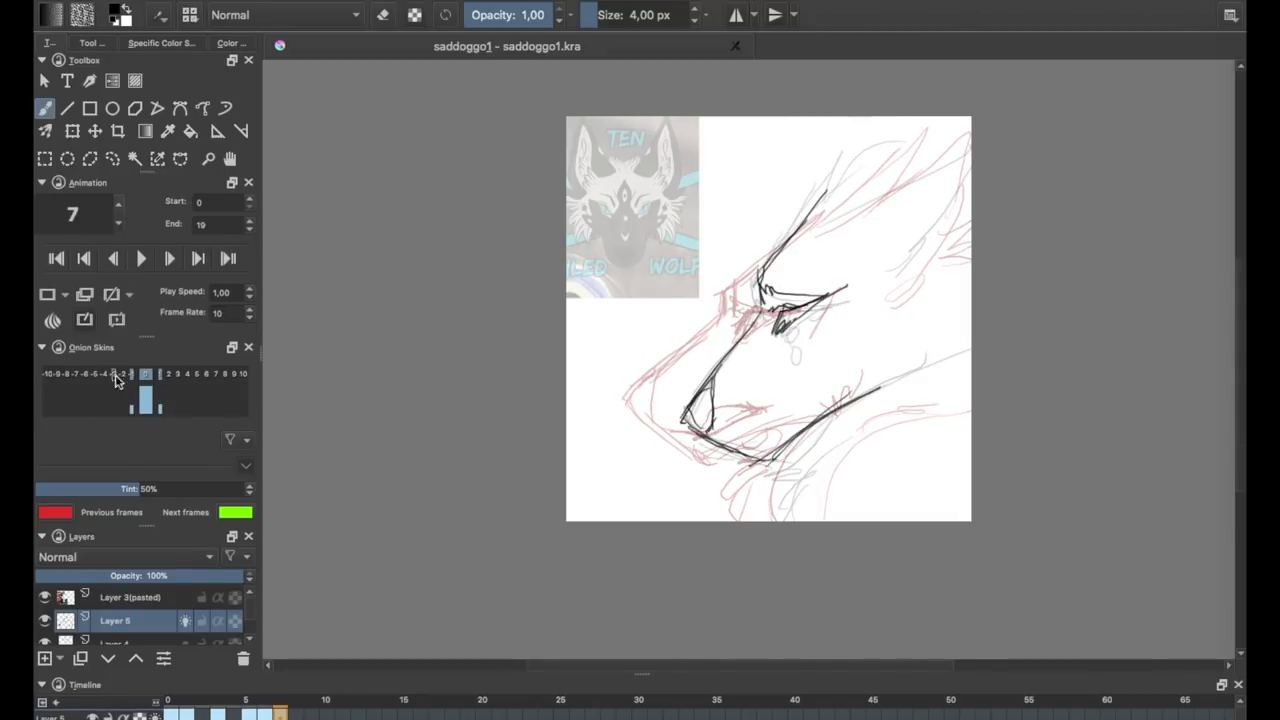
pyautogui.click(41, 343)
pyautogui.moveTo(684, 415); pyautogui.dragTo(772, 455)
pyautogui.moveTo(930, 262); pyautogui.dragTo(895, 372)
pyautogui.moveTo(820, 215); pyautogui.dragTo(968, 145)
pyautogui.moveTo(760, 465); pyautogui.dragTo(745, 520)
pyautogui.moveTo(790, 480); pyautogui.dragTo(960, 413)
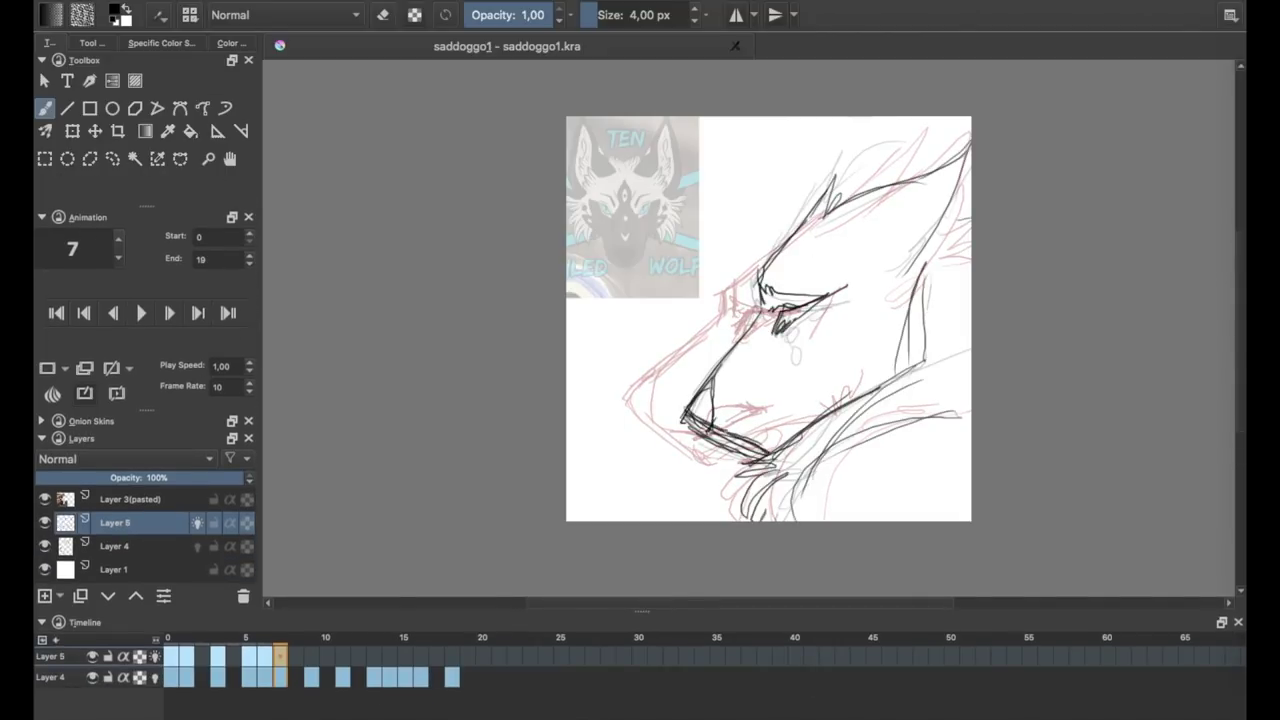
# Sketch frame 9's eye, jaw, neck and head outline, checking against frame 7.
pyautogui.press('Right')
pyautogui.press('Right')
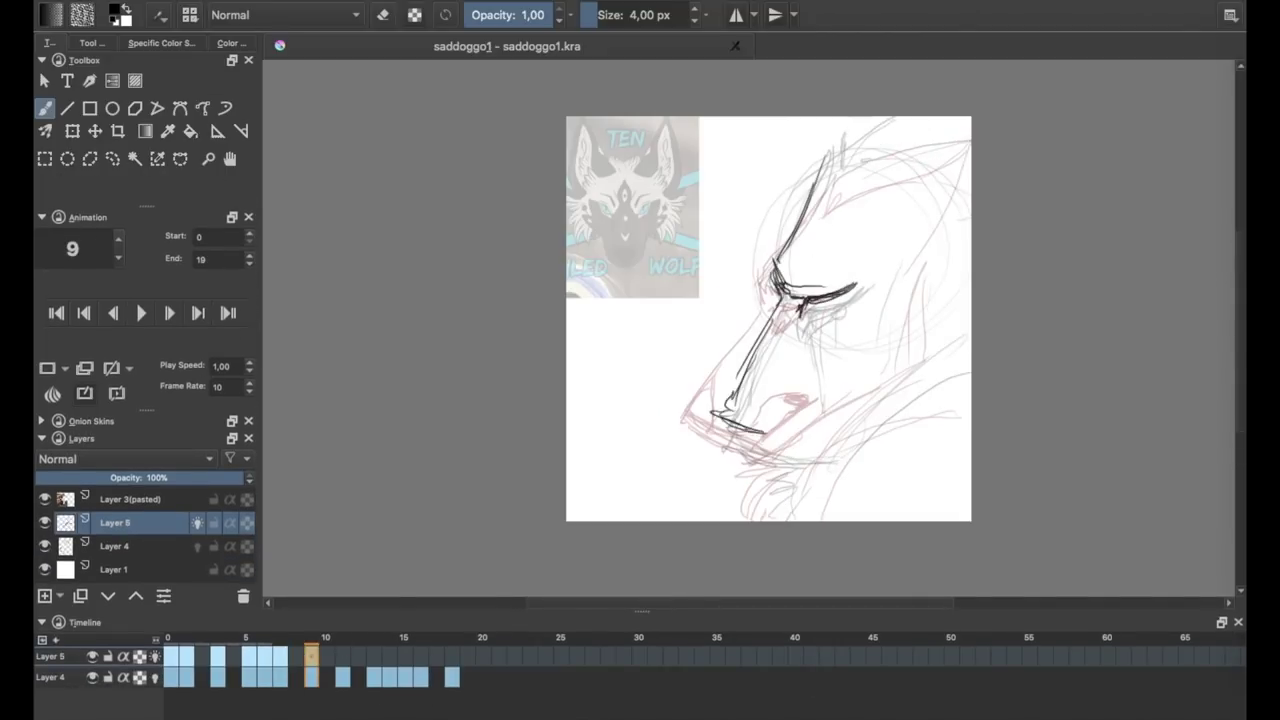
pyautogui.press('Left')
pyautogui.press('Left')
pyautogui.moveTo(812, 298); pyautogui.dragTo(822, 332)
pyautogui.press('Right')
pyautogui.press('Right')
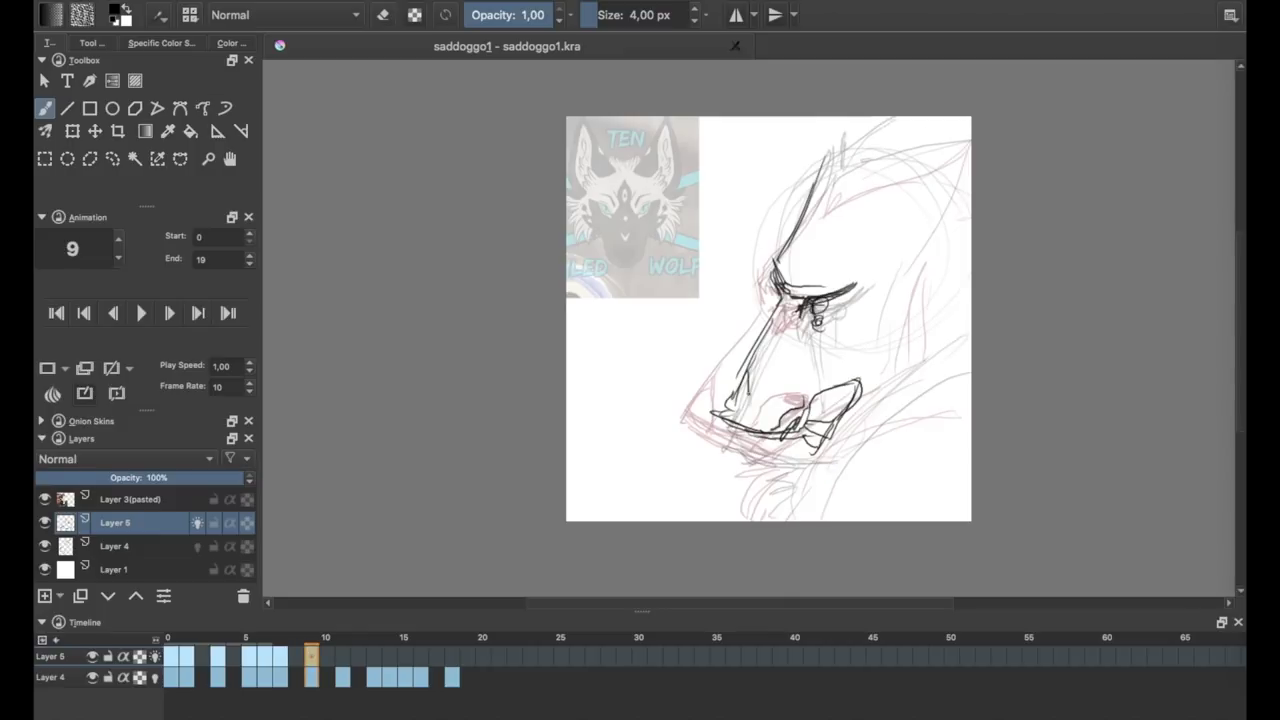
pyautogui.moveTo(966, 350); pyautogui.dragTo(820, 500)
pyautogui.moveTo(830, 200); pyautogui.dragTo(966, 120)
# Add a blank frame 11 and sketch its eye, spiky head top, snout and jaw.
pyautogui.rightClick(343, 656)
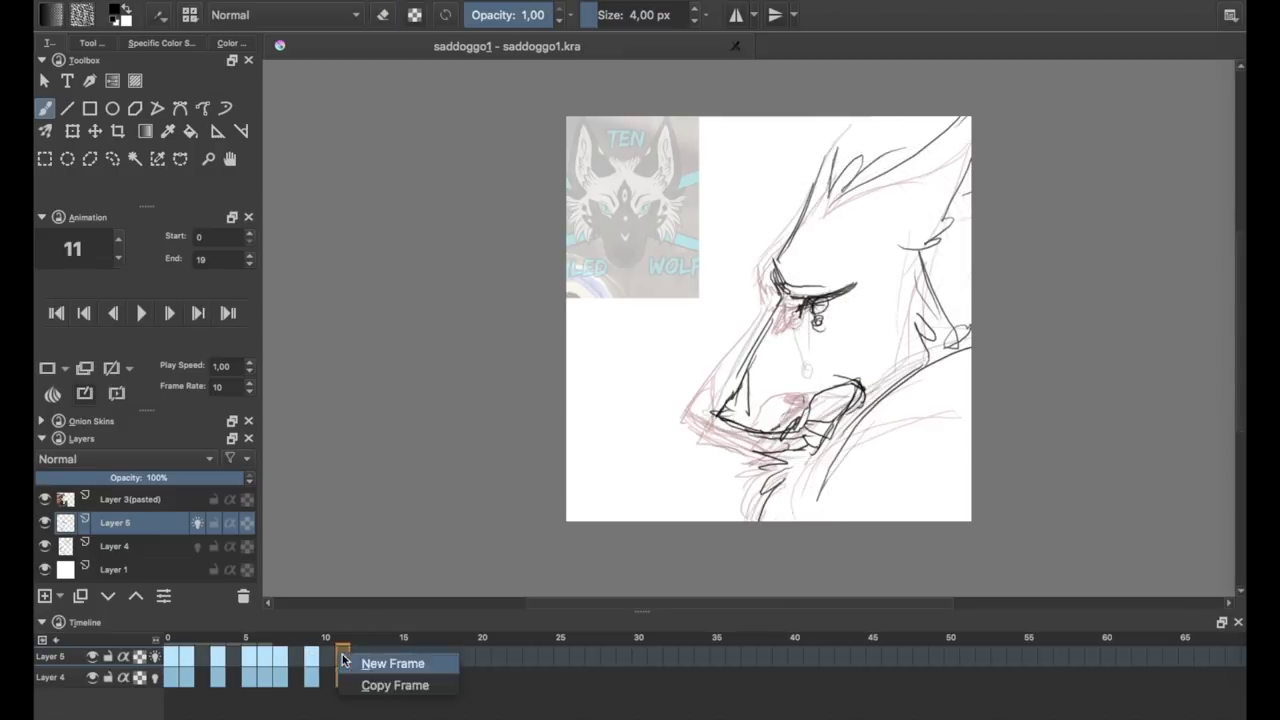
pyautogui.click(375, 663)
pyautogui.moveTo(783, 312); pyautogui.dragTo(845, 286)
pyautogui.moveTo(820, 190); pyautogui.dragTo(850, 165)
pyautogui.moveTo(770, 300); pyautogui.dragTo(790, 395)
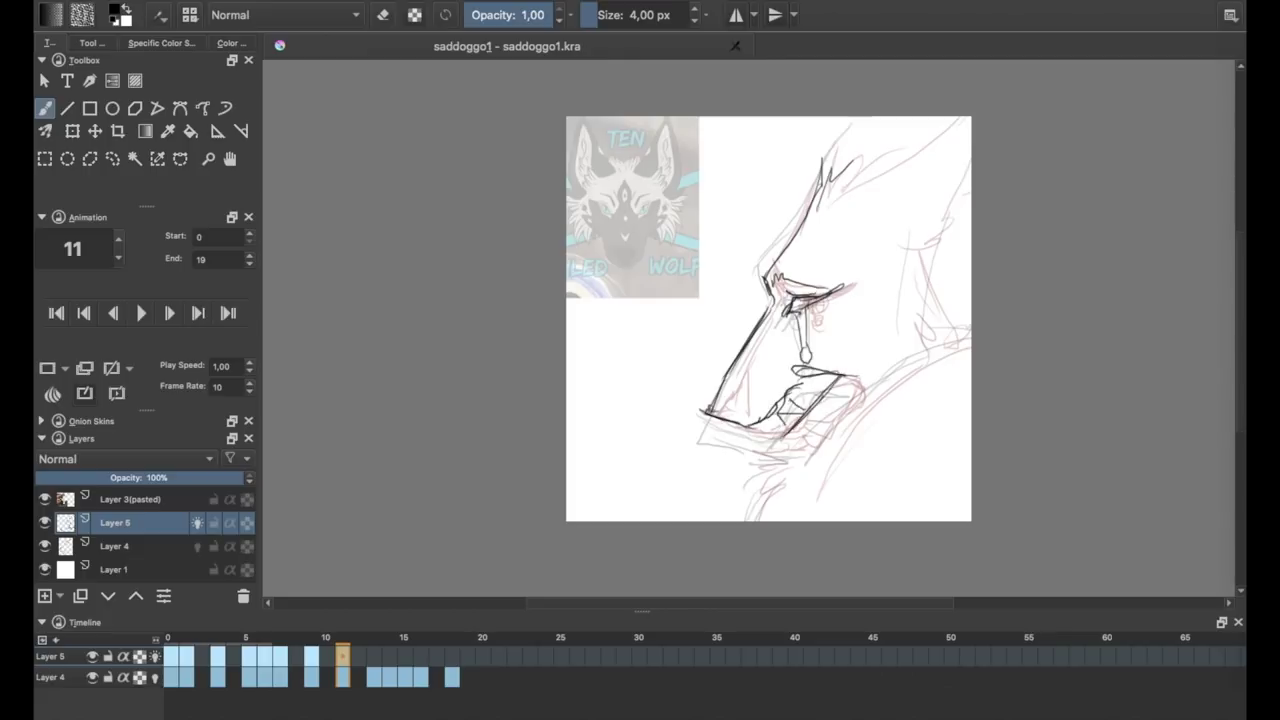
pyautogui.moveTo(930, 380); pyautogui.dragTo(800, 470)
pyautogui.moveTo(960, 262); pyautogui.dragTo(925, 345)
pyautogui.moveTo(966, 120); pyautogui.dragTo(855, 195)
# Add a blank frame 13 and draw its eye, upper snout, muzzle front and lower jaw.
pyautogui.rightClick(374, 656)
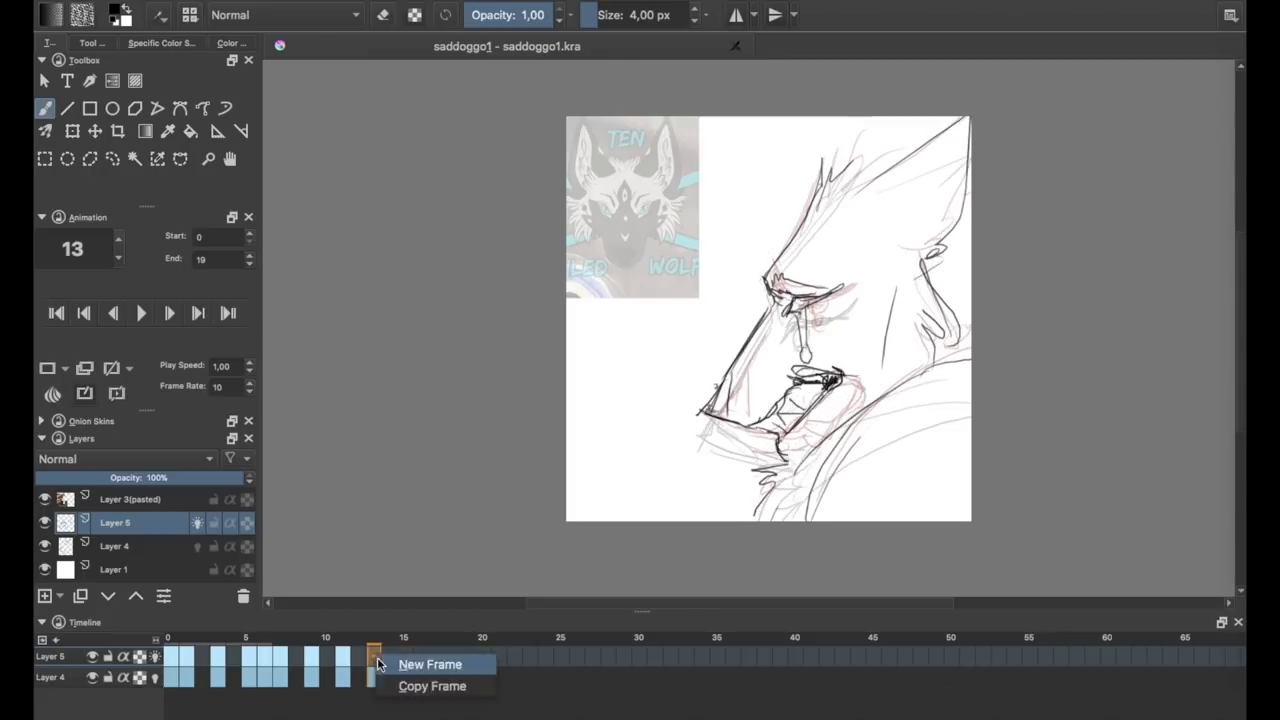
pyautogui.click(392, 657)
pyautogui.moveTo(787, 330); pyautogui.dragTo(858, 305)
pyautogui.moveTo(858, 182); pyautogui.dragTo(772, 288)
pyautogui.moveTo(776, 292); pyautogui.dragTo(698, 415)
pyautogui.moveTo(700, 418); pyautogui.dragTo(840, 392)
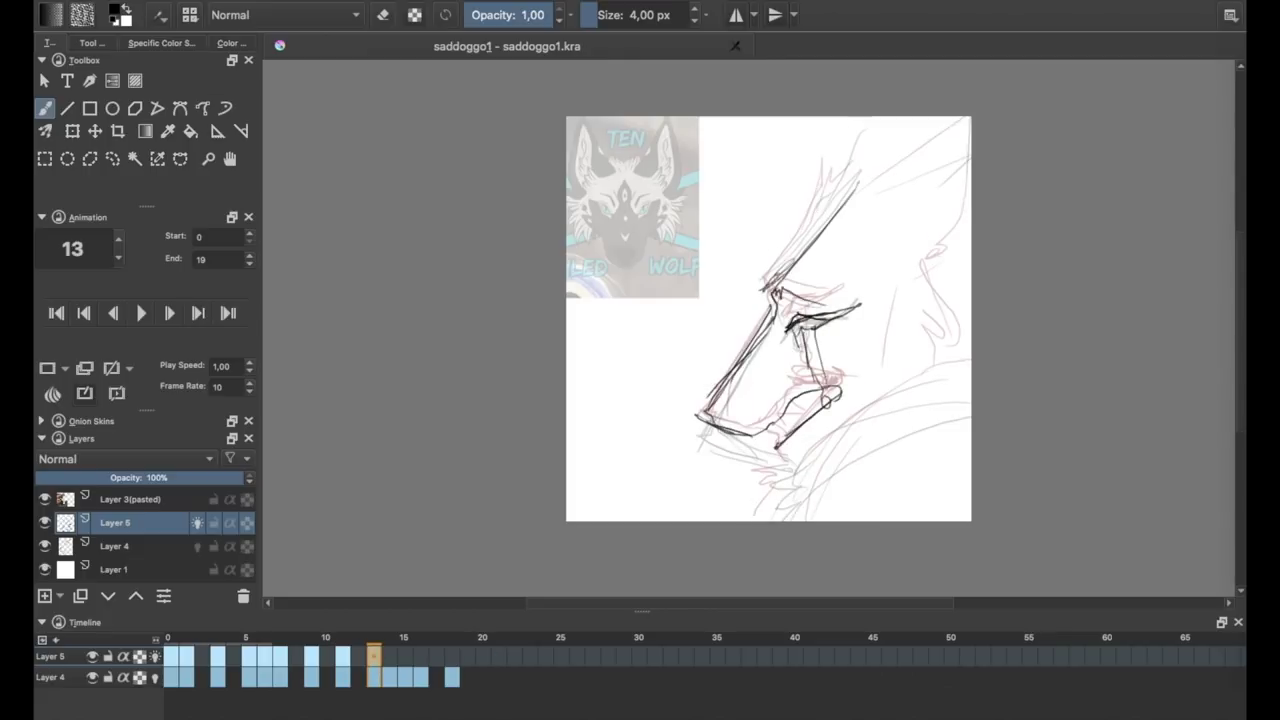
# Complete frame 13's chin, neck and head outline, then briefly preview playback.
pyautogui.moveTo(790, 462); pyautogui.dragTo(762, 518)
pyautogui.moveTo(962, 380); pyautogui.dragTo(830, 462)
pyautogui.moveTo(958, 262); pyautogui.dragTo(935, 360)
pyautogui.moveTo(893, 143); pyautogui.dragTo(860, 195)
pyautogui.click(141, 313)
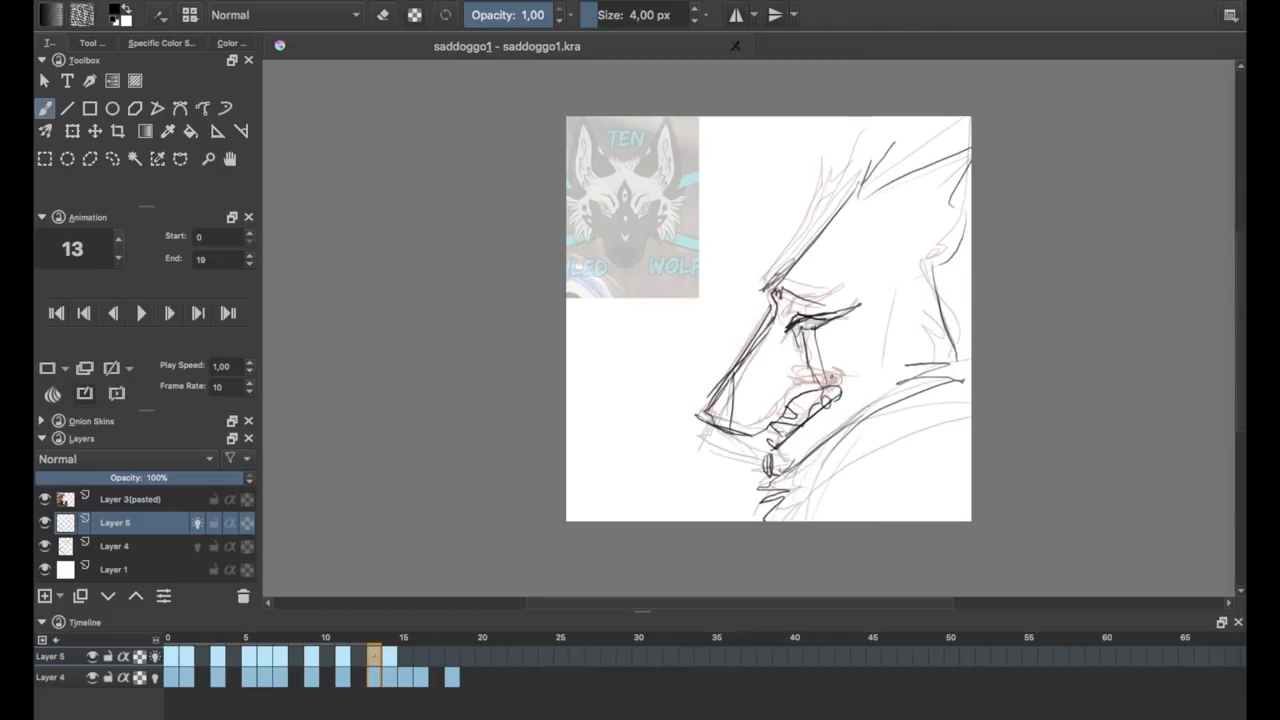
# On frame 14, draw the eye with marks plus head-top, neck, chin and back lines.
pyautogui.click(381, 17)
pyautogui.press('.')
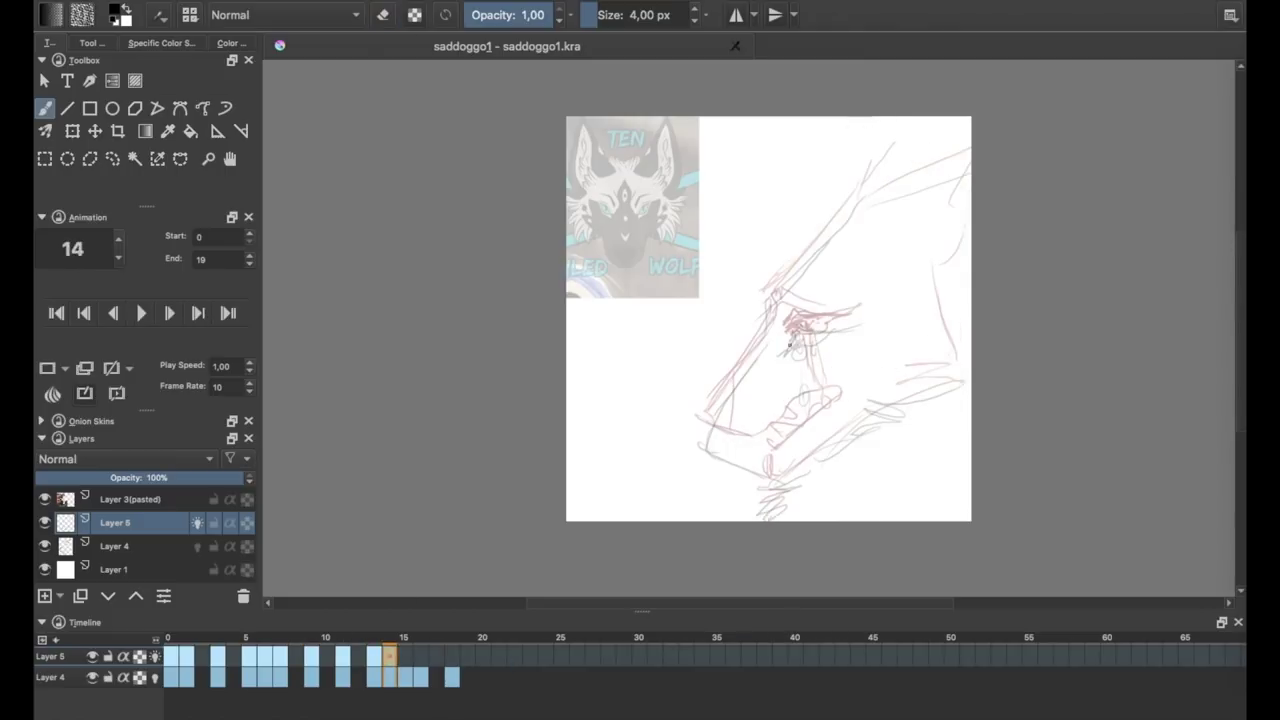
pyautogui.moveTo(786, 330); pyautogui.dragTo(850, 327)
pyautogui.moveTo(794, 322); pyautogui.dragTo(788, 346)
pyautogui.moveTo(780, 294)
pyautogui.mouseDown()
pyautogui.moveTo(786, 310)
pyautogui.moveTo(880, 195)
pyautogui.mouseUp()
pyautogui.moveTo(880, 200); pyautogui.dragTo(970, 178)
pyautogui.moveTo(970, 412); pyautogui.dragTo(800, 520)
pyautogui.moveTo(785, 478); pyautogui.dragTo(748, 492)
pyautogui.moveTo(938, 258); pyautogui.dragTo(970, 330)
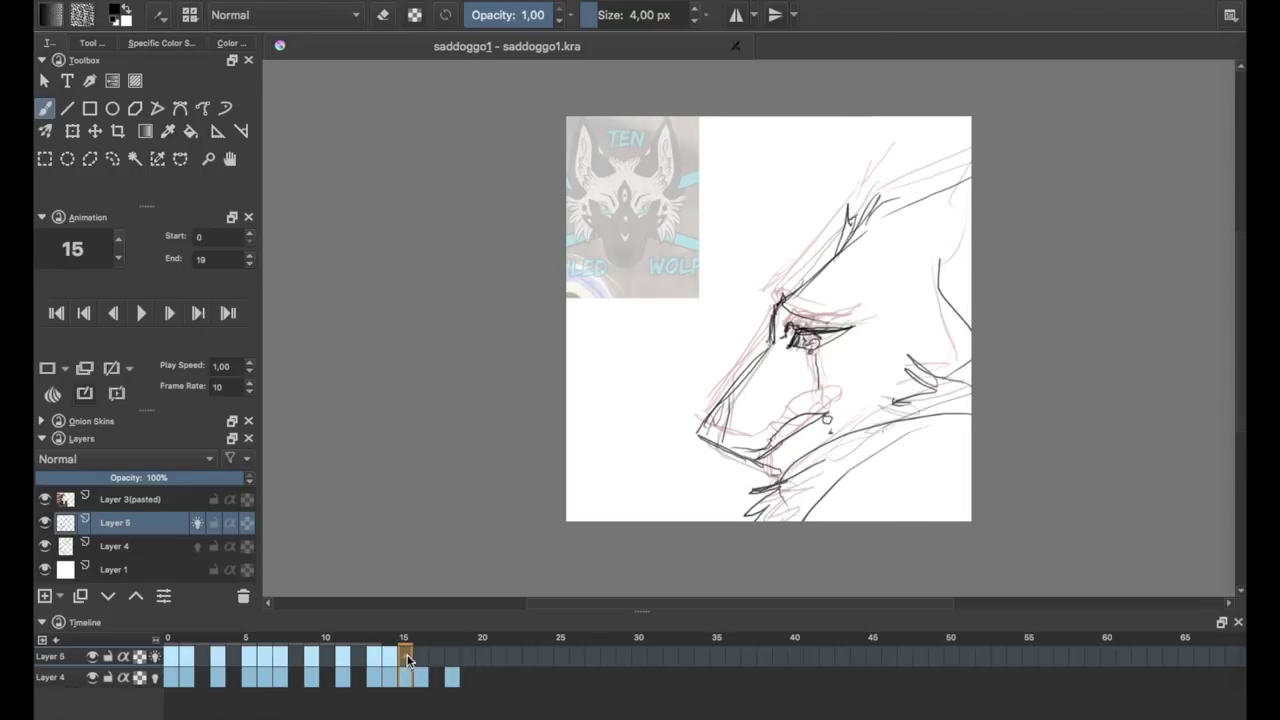
# Move to frame 16 and draw the snout, lower jaw and eye.
pyautogui.press('.')
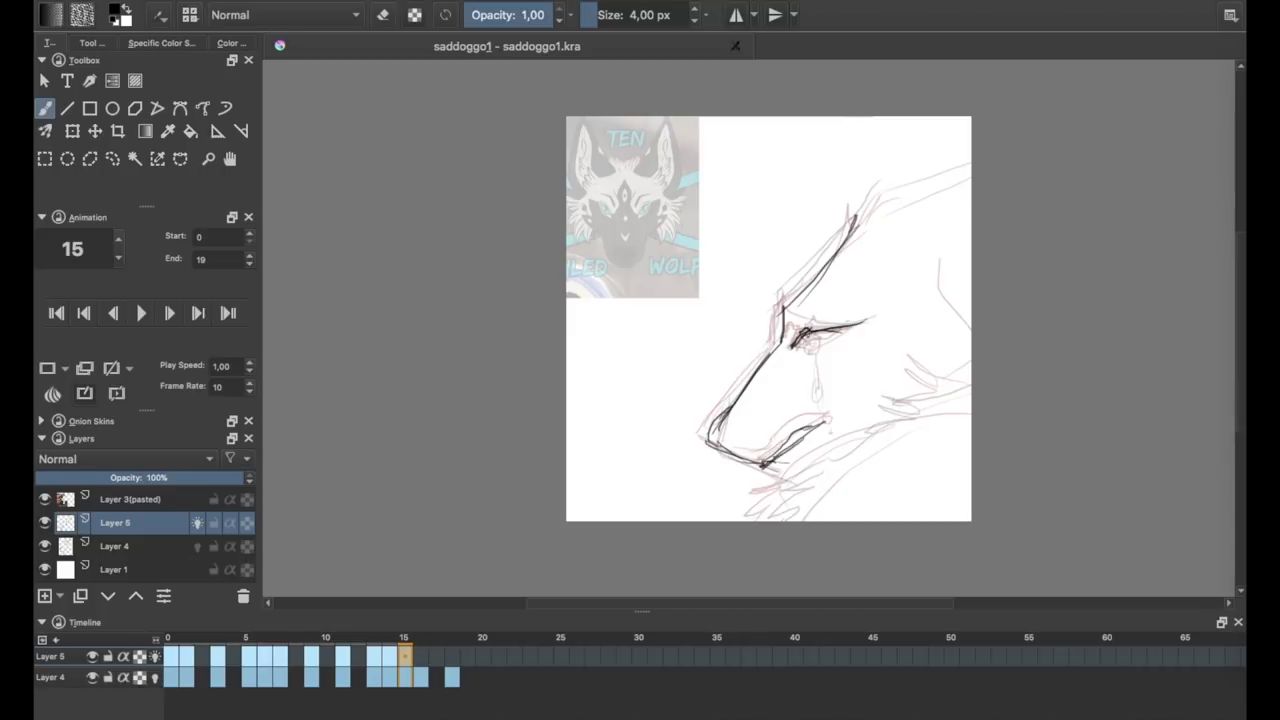
pyautogui.press('.')
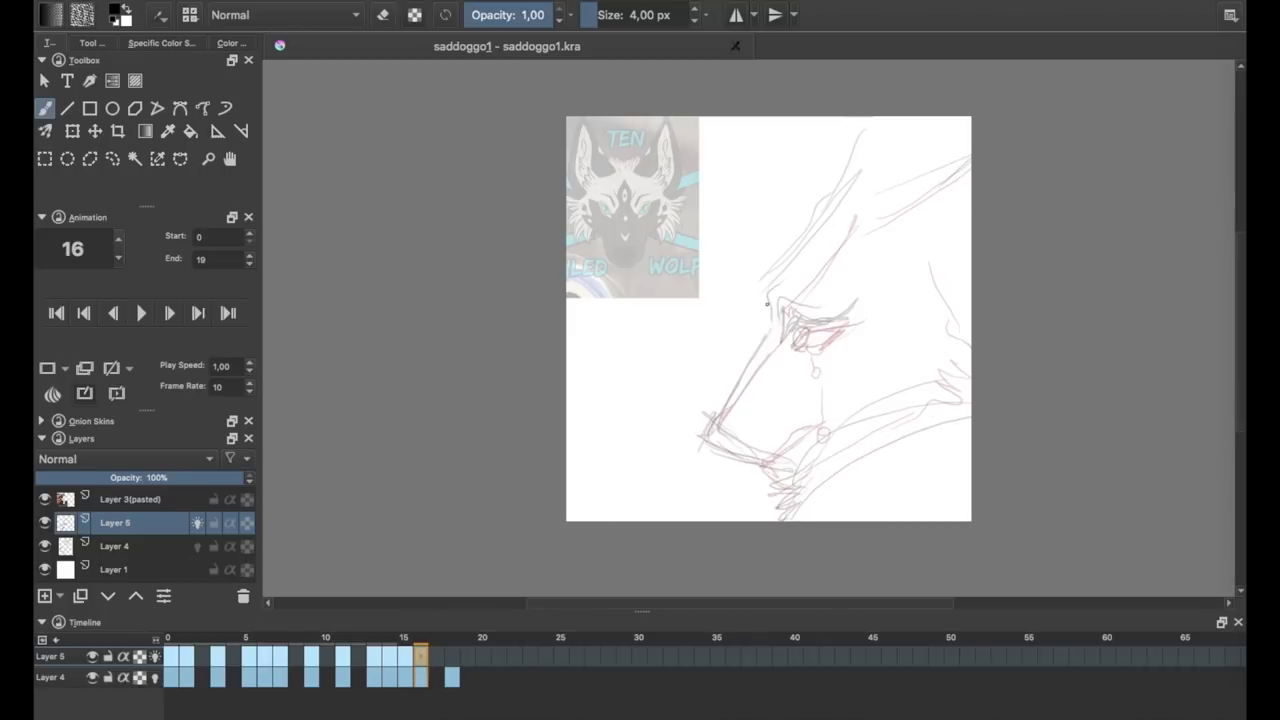
pyautogui.moveTo(782, 342); pyautogui.dragTo(772, 465)
pyautogui.moveTo(790, 345); pyautogui.dragTo(855, 316)
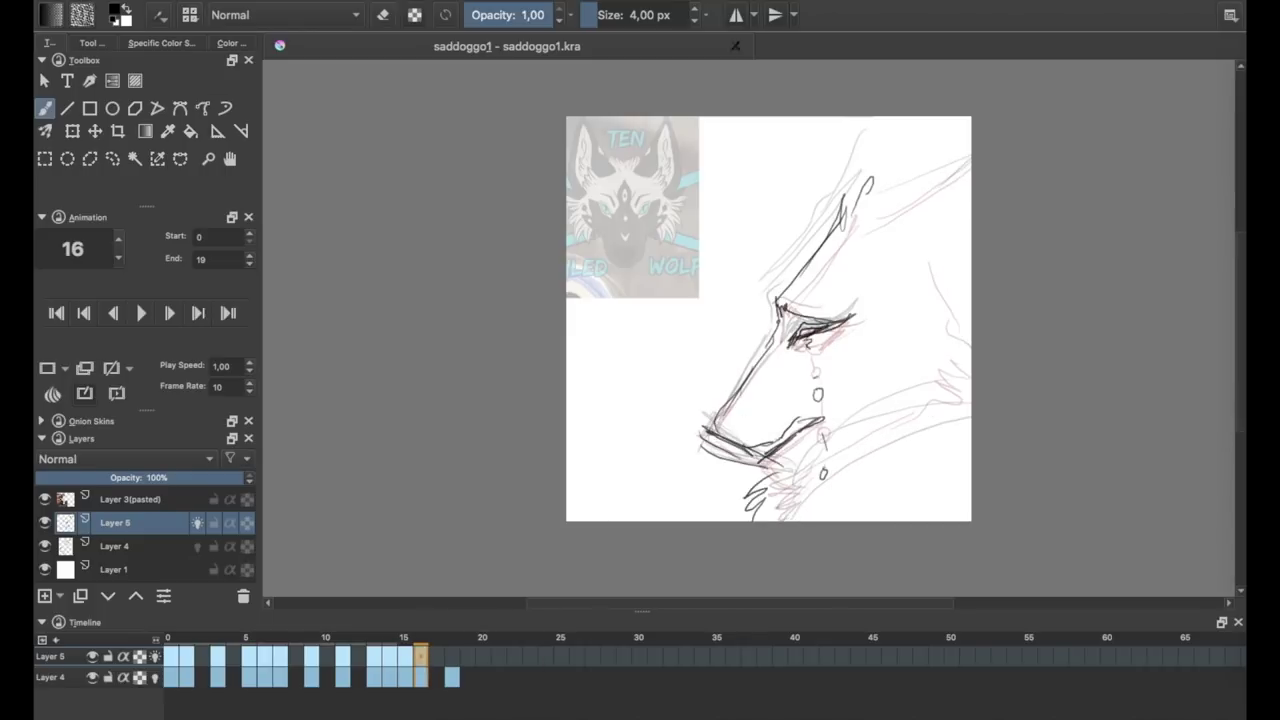
# Add a blank frame 18 with the closed eye drawn, and hide Layer 4.
pyautogui.rightClick(452, 656)
pyautogui.click(490, 666)
pyautogui.moveTo(855, 333); pyautogui.dragTo(778, 360)
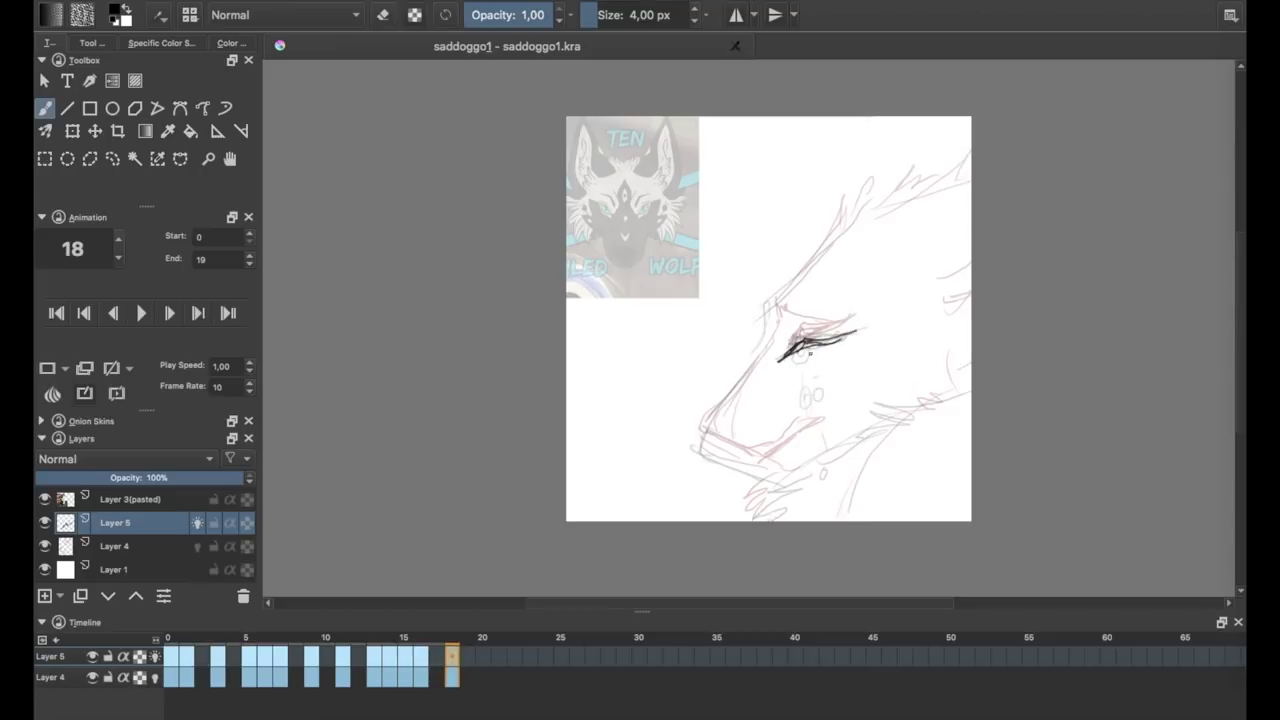
pyautogui.click(44, 546)
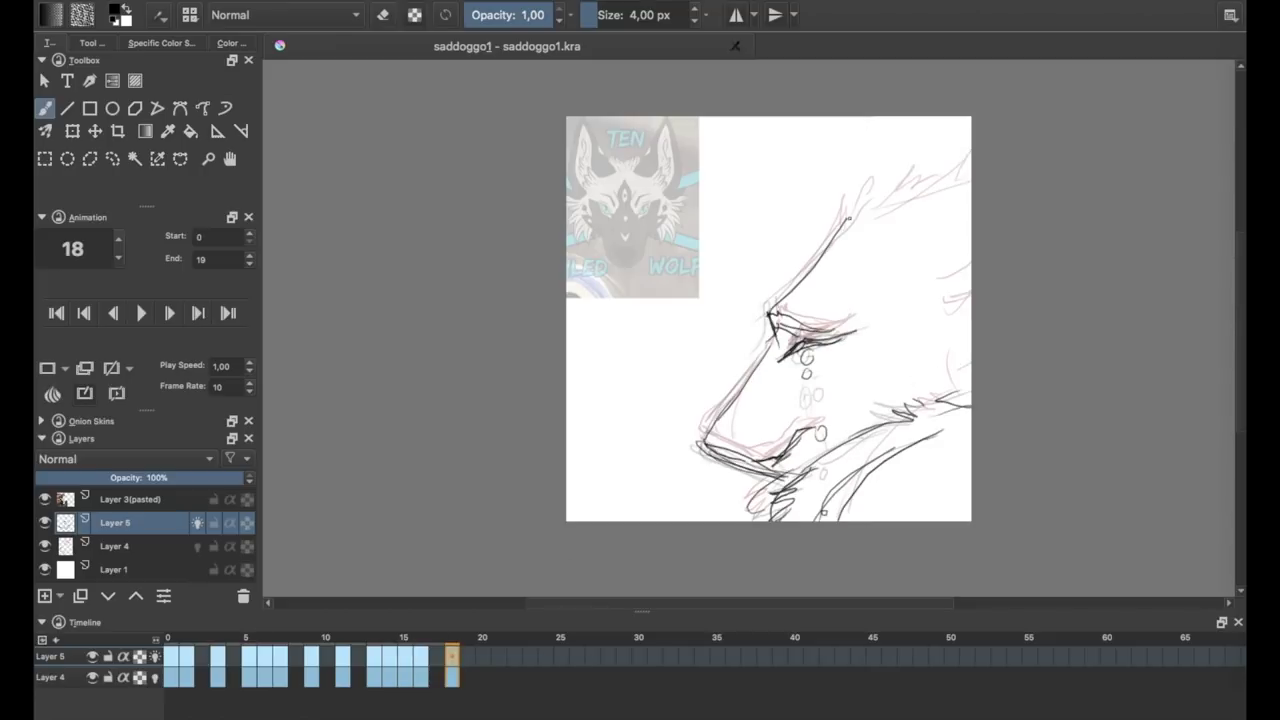
# Preview the animation playback, stop it, and return to the freehand brush.
pyautogui.click(141, 313)
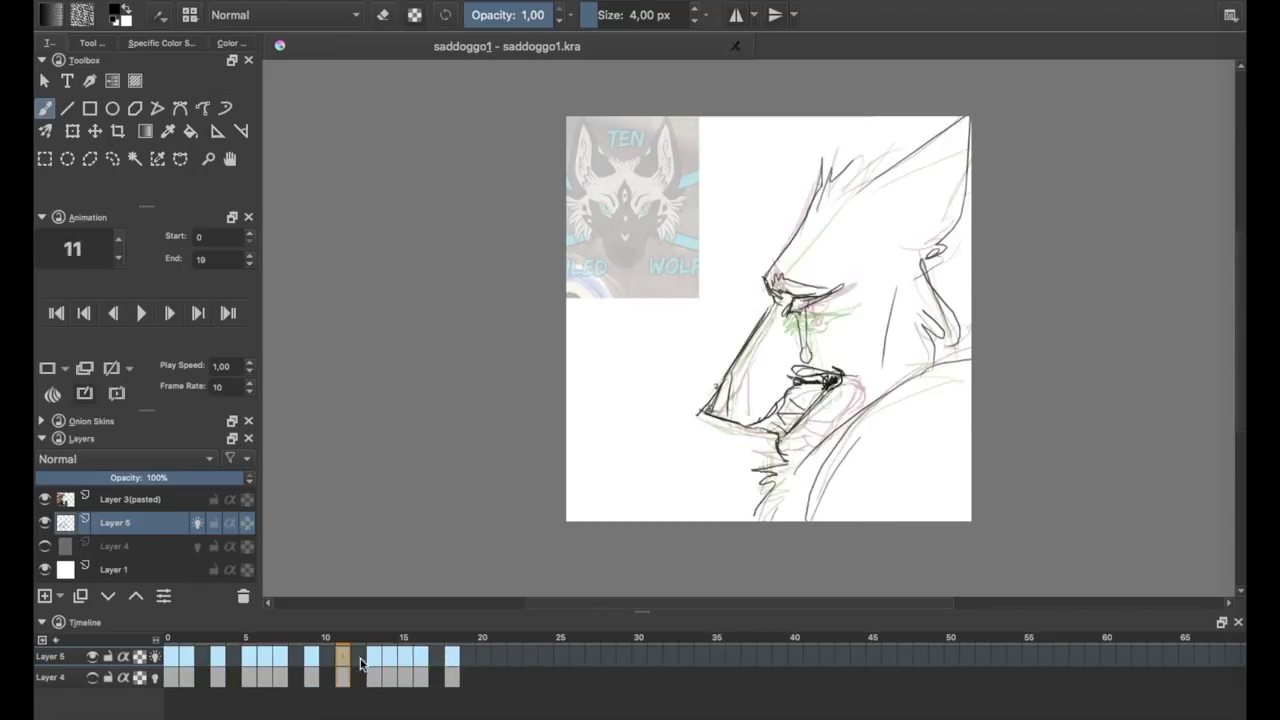
pyautogui.hotkey('ctrl', 'r')
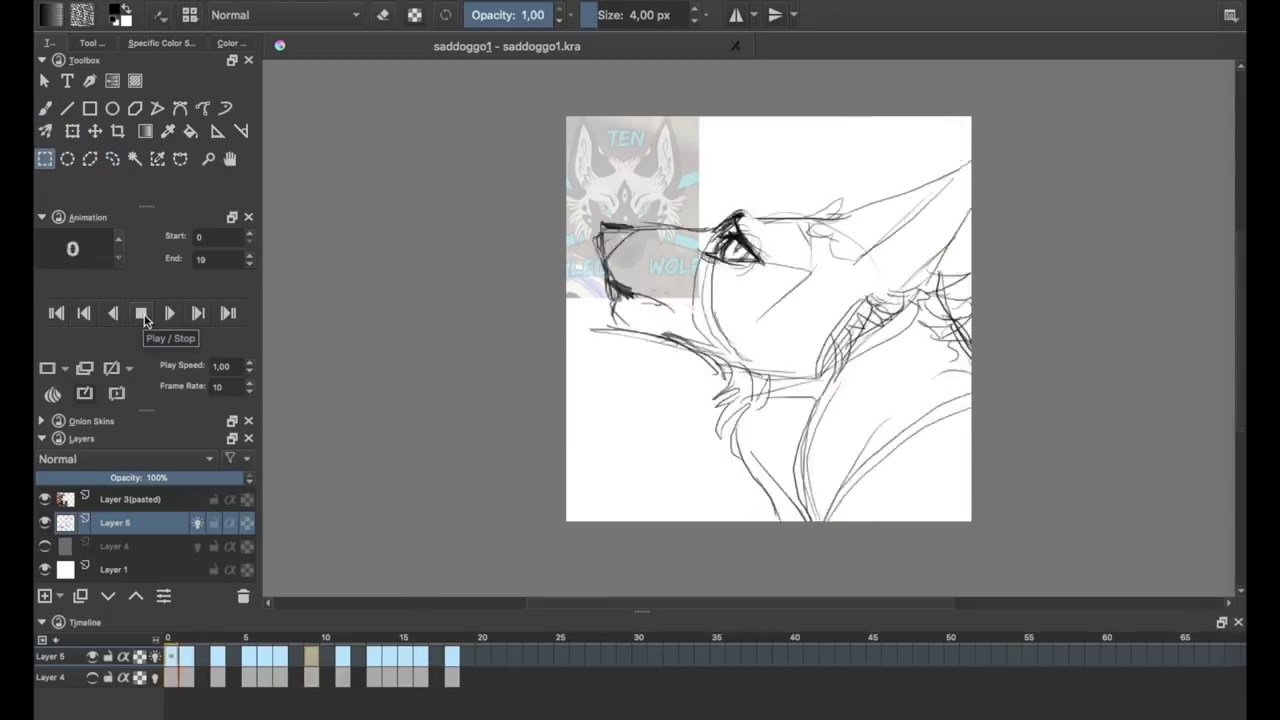
pyautogui.click(141, 313)
pyautogui.press('b')
# Step forward through frames 11 to 16 and replay the animation preview.
pyautogui.press('Right')
pyautogui.press('Right')
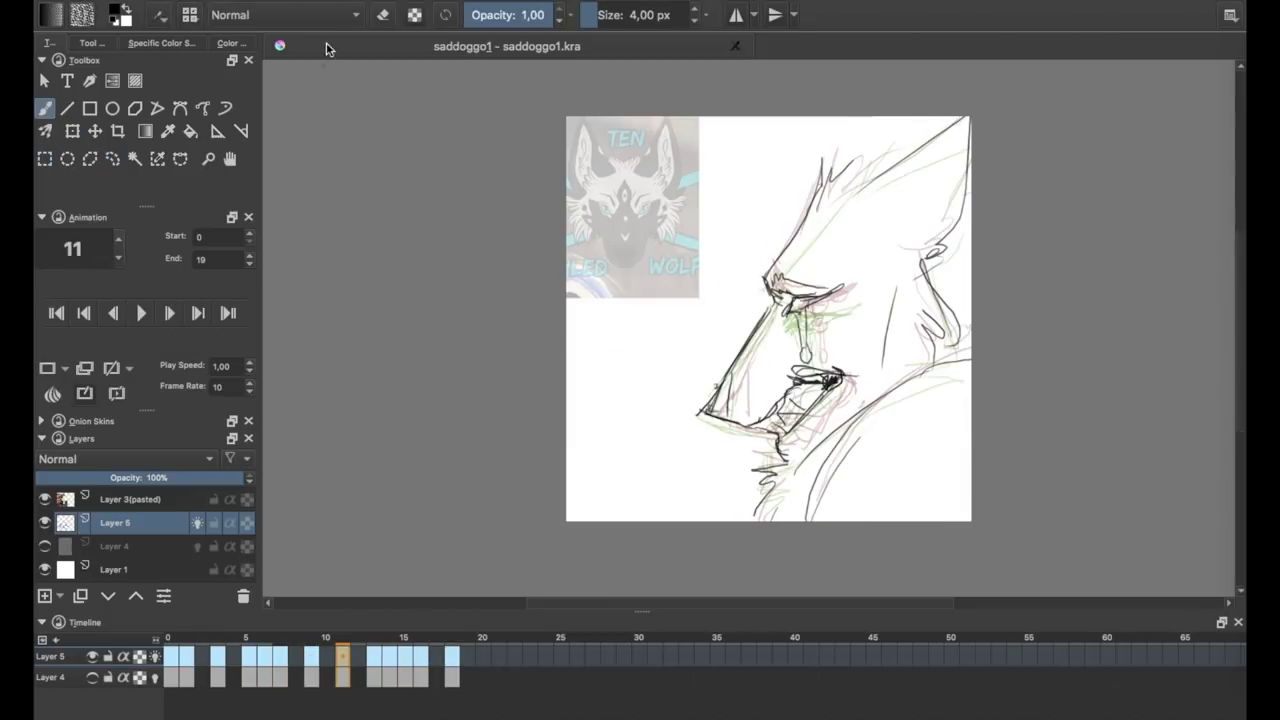
pyautogui.press('Right')
pyautogui.press('Right')
pyautogui.press('Right')
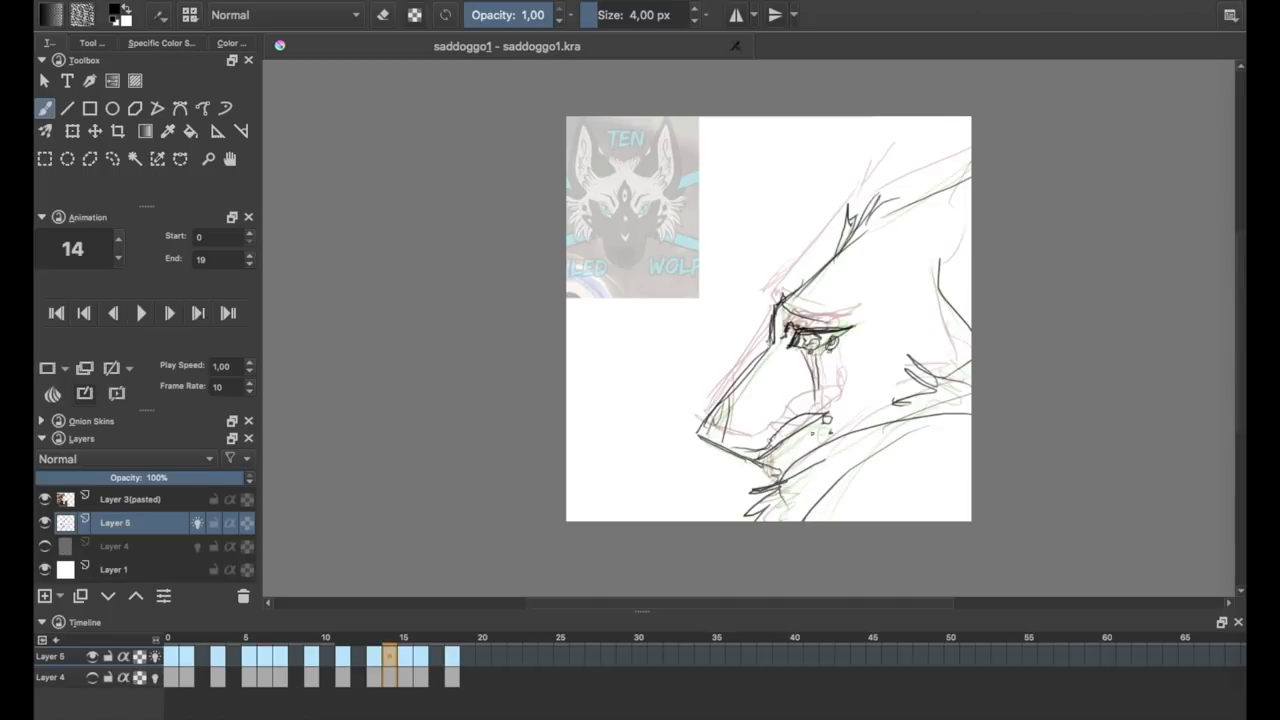
pyautogui.press('Right')
pyautogui.press('Right')
pyautogui.click(141, 313)
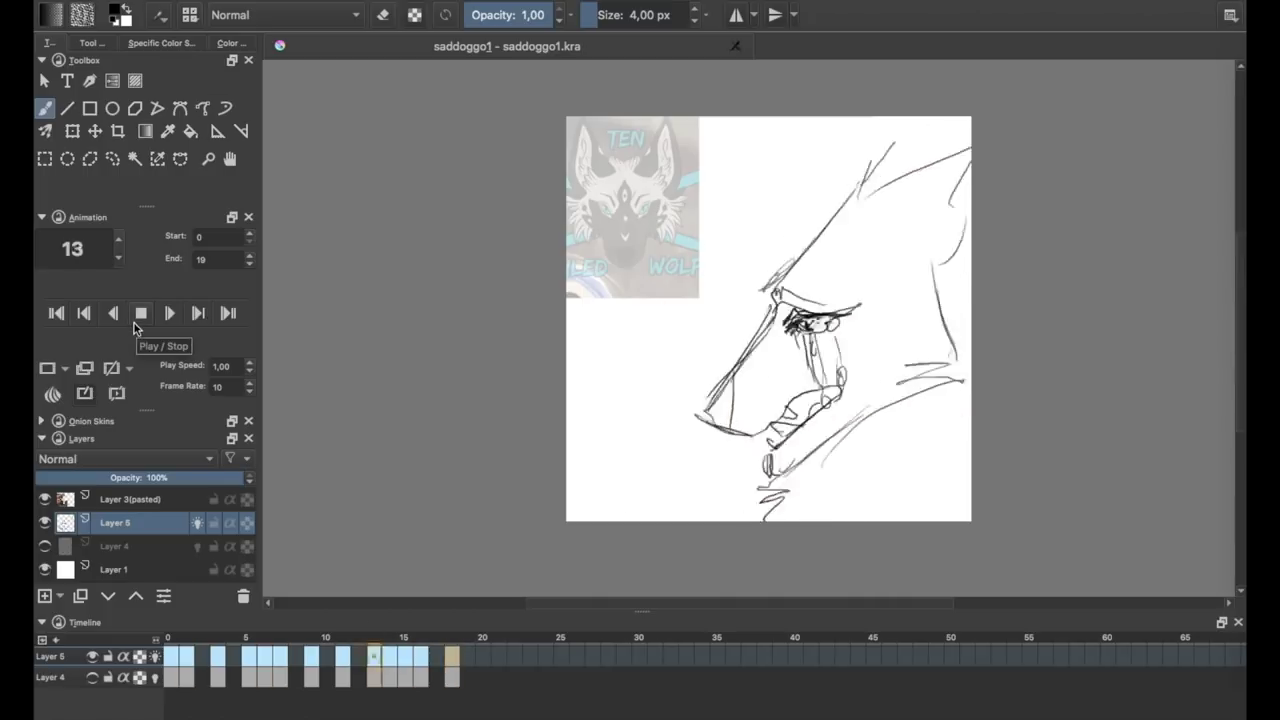
pyautogui.click(141, 313)
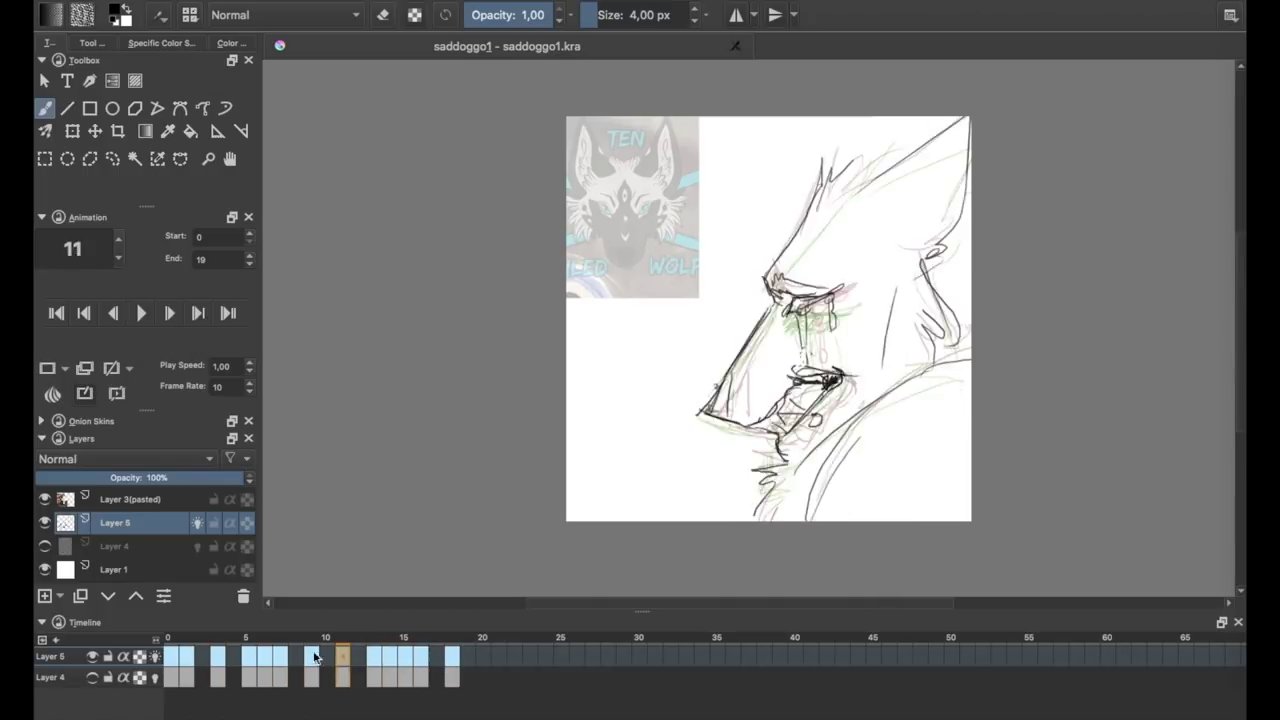
pyautogui.click(138, 316)
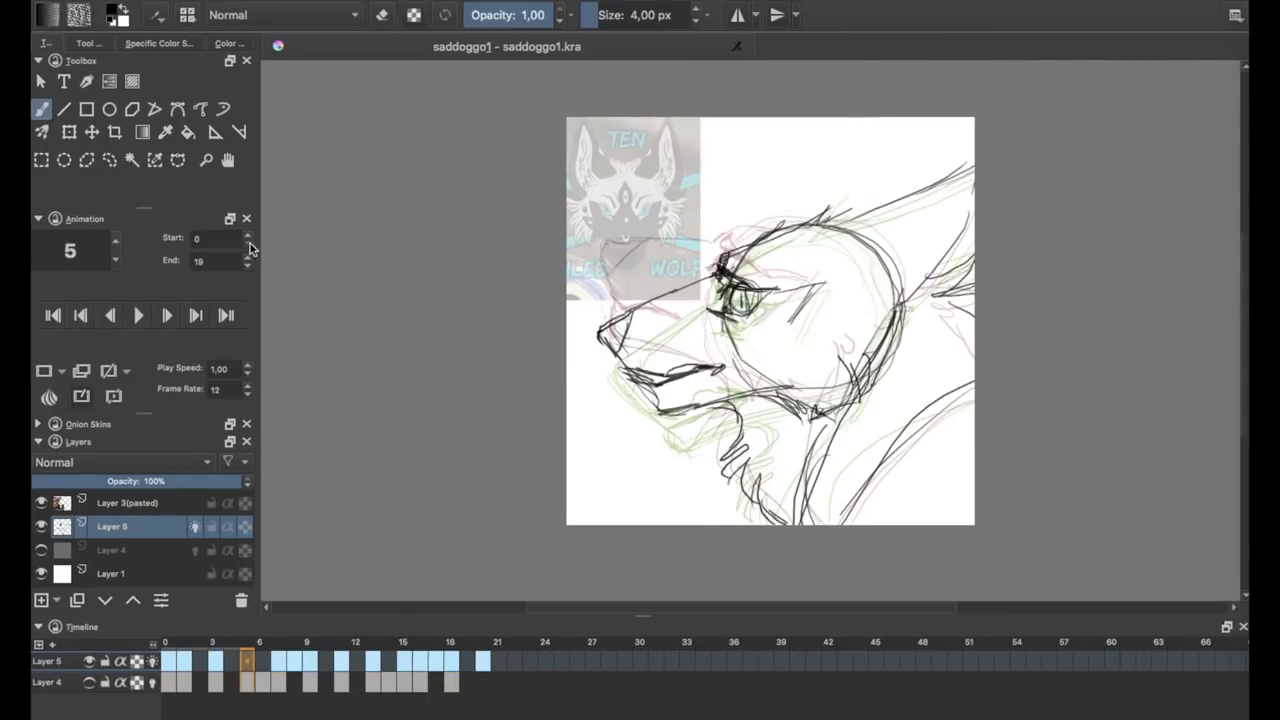
# Set the animation end to frame 21, add eye and mouth lines on frame 5, and preview playback.
pyautogui.doubleClick(247, 255)
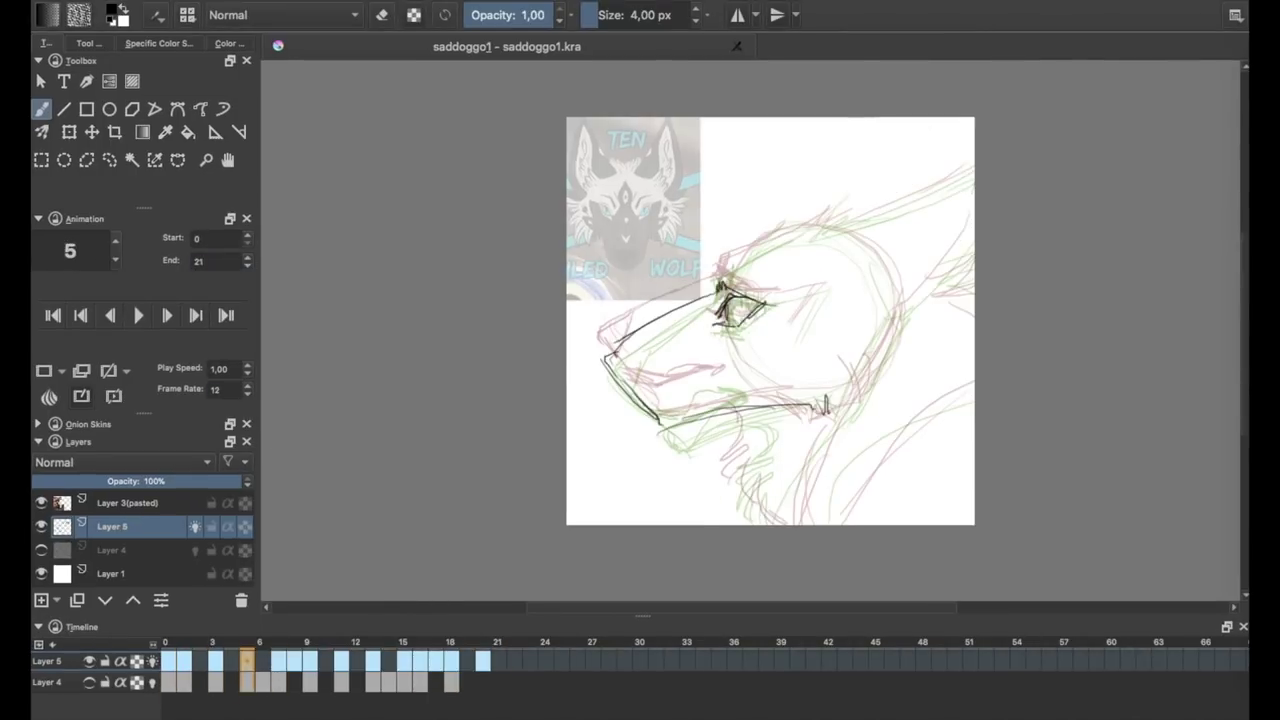
pyautogui.moveTo(730, 300); pyautogui.dragTo(775, 305)
pyautogui.moveTo(700, 385); pyautogui.dragTo(750, 378)
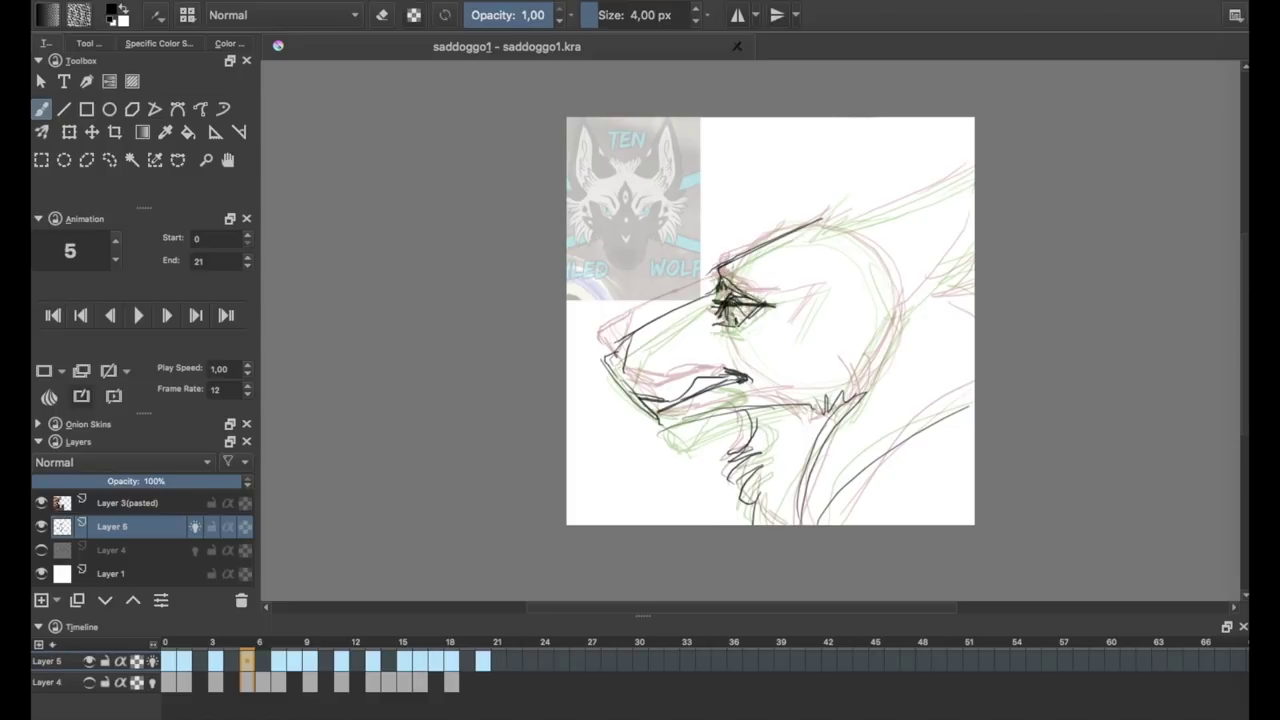
pyautogui.press('Right')
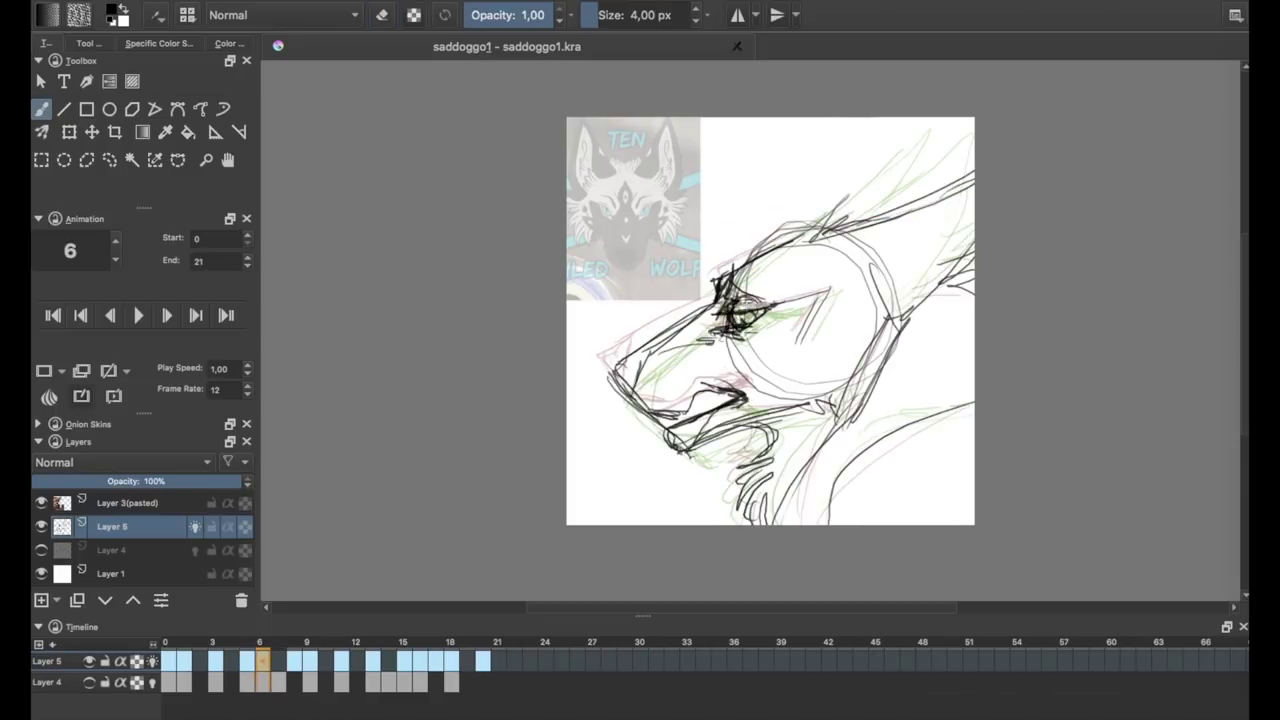
pyautogui.press('Right')
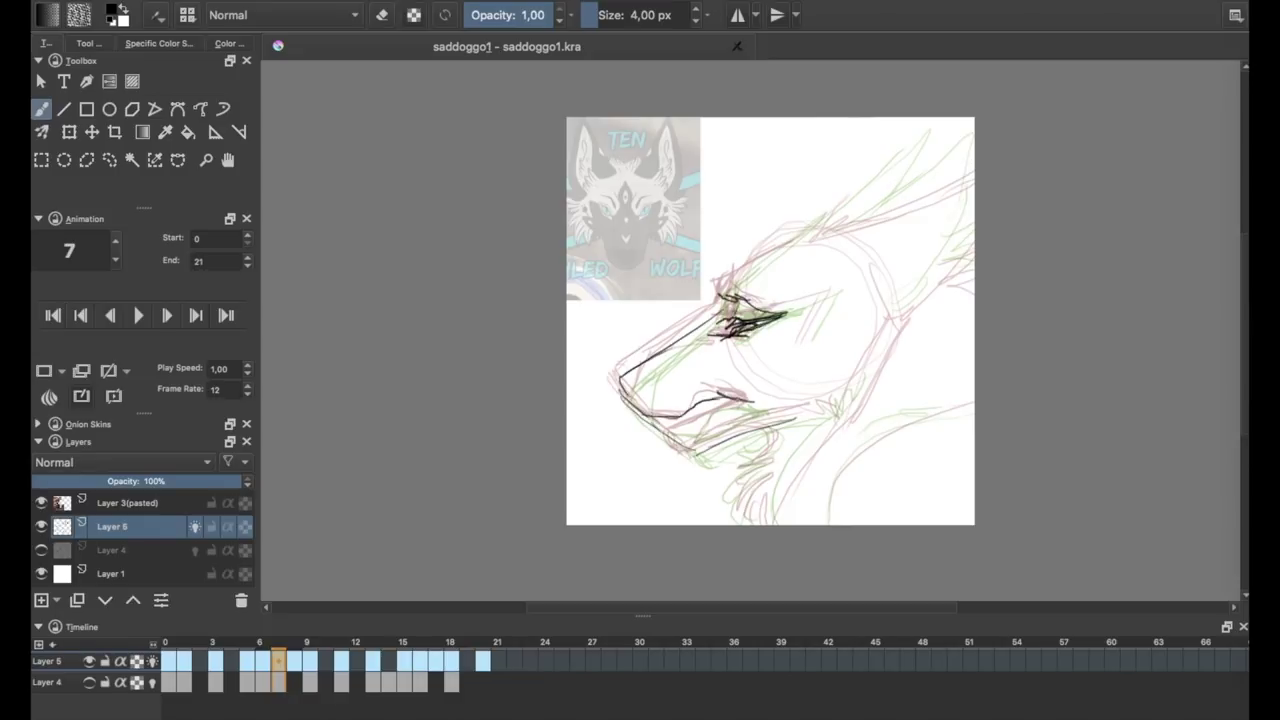
pyautogui.press('space')
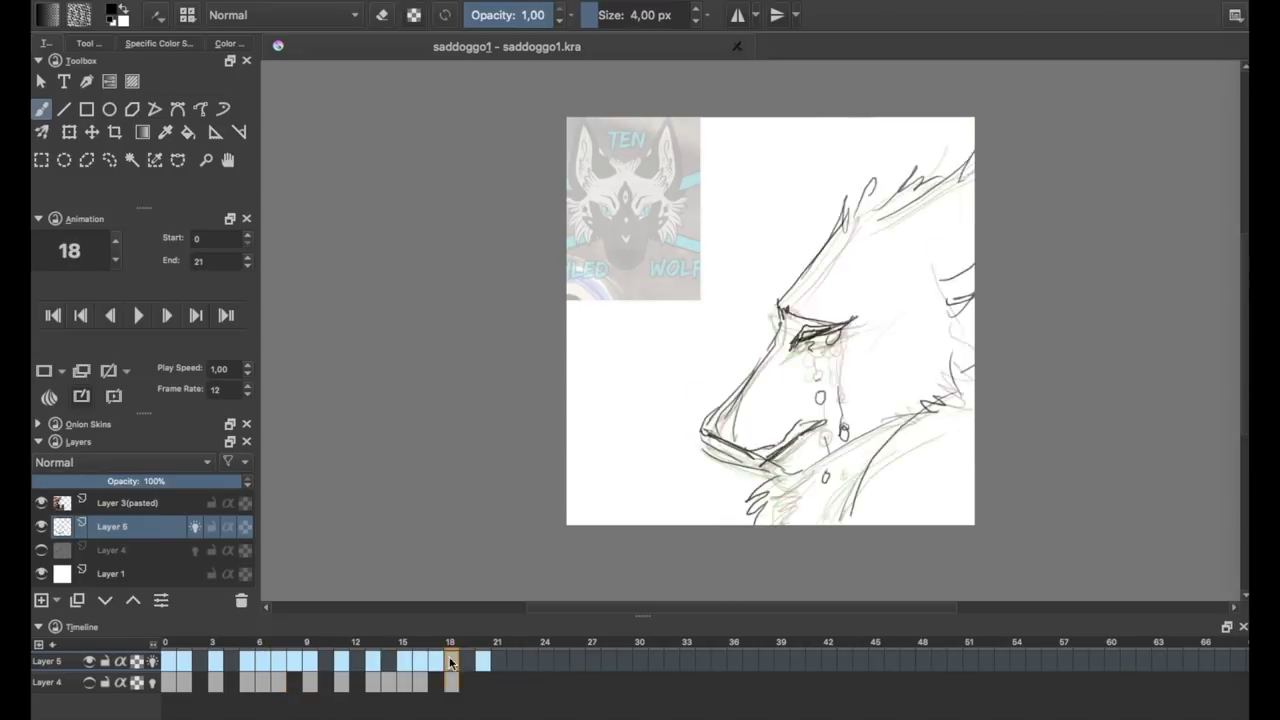
pyautogui.click(138, 315)
# Toggle eraser mode and adjust the brush while checking frames 3 and 5.
pyautogui.click(292, 662)
pyautogui.press('e')
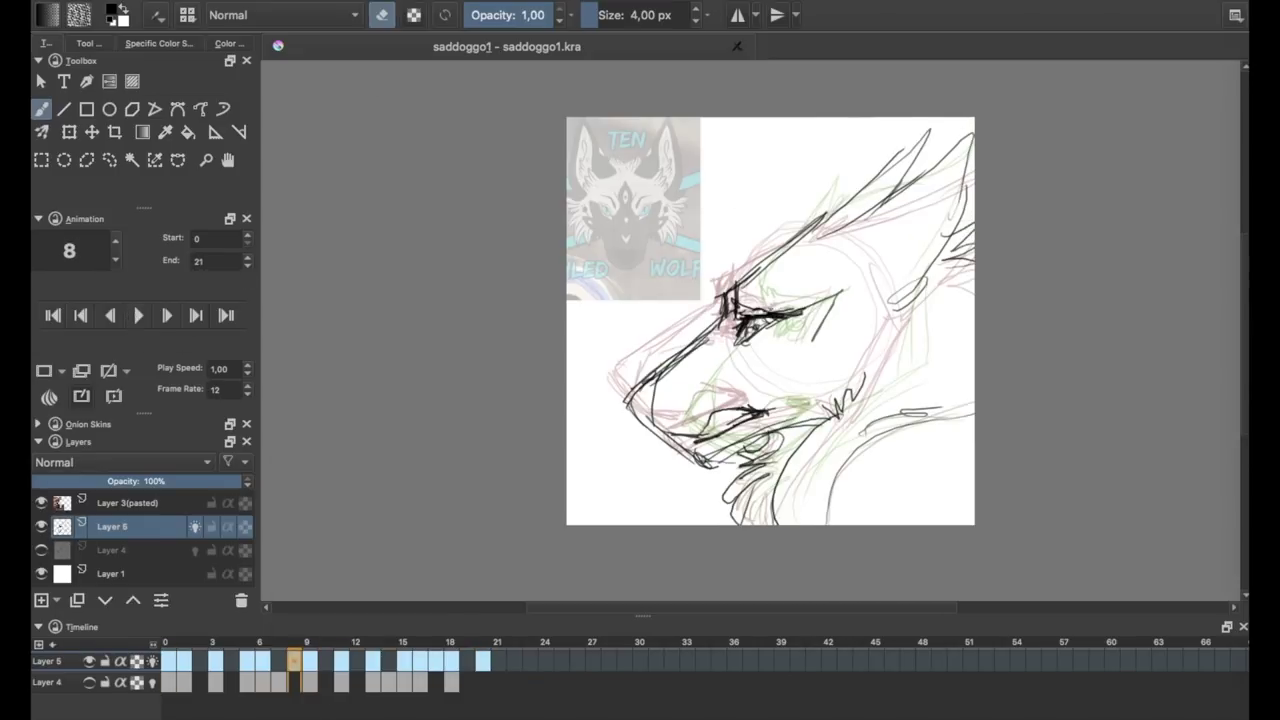
pyautogui.click(306, 660)
pyautogui.hotkey('ctrl', 'r')
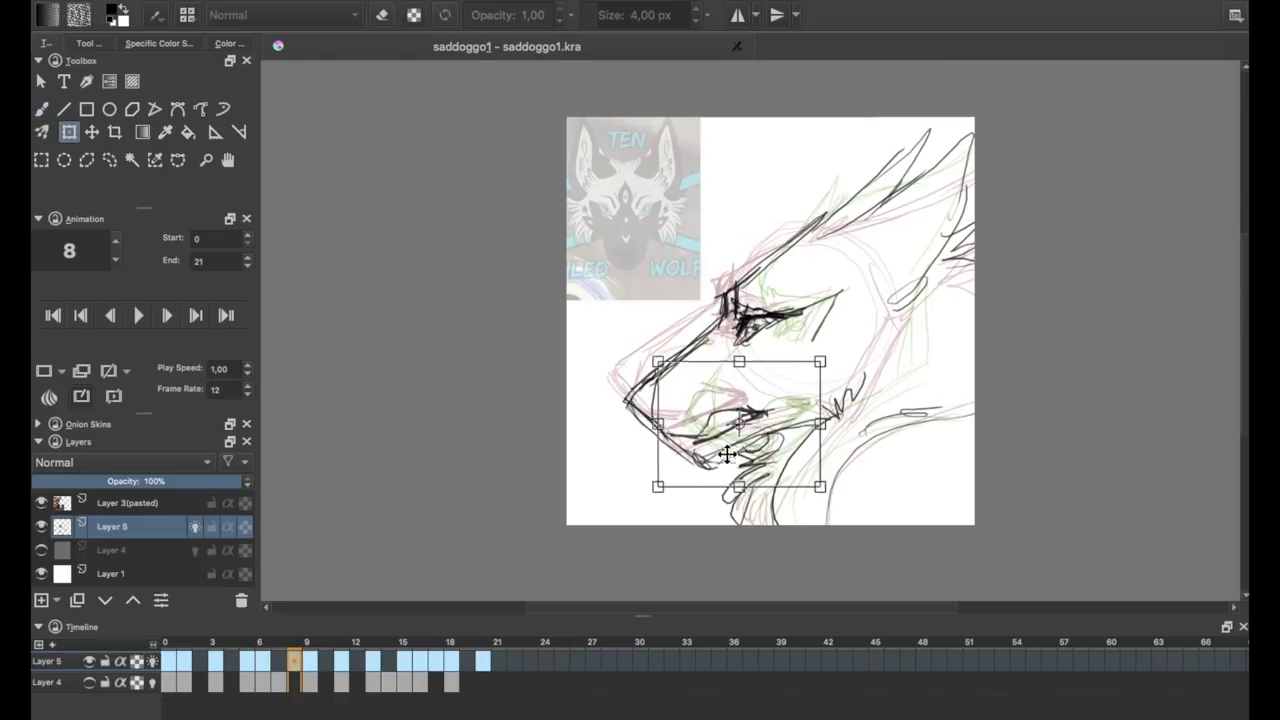
pyautogui.click(244, 660)
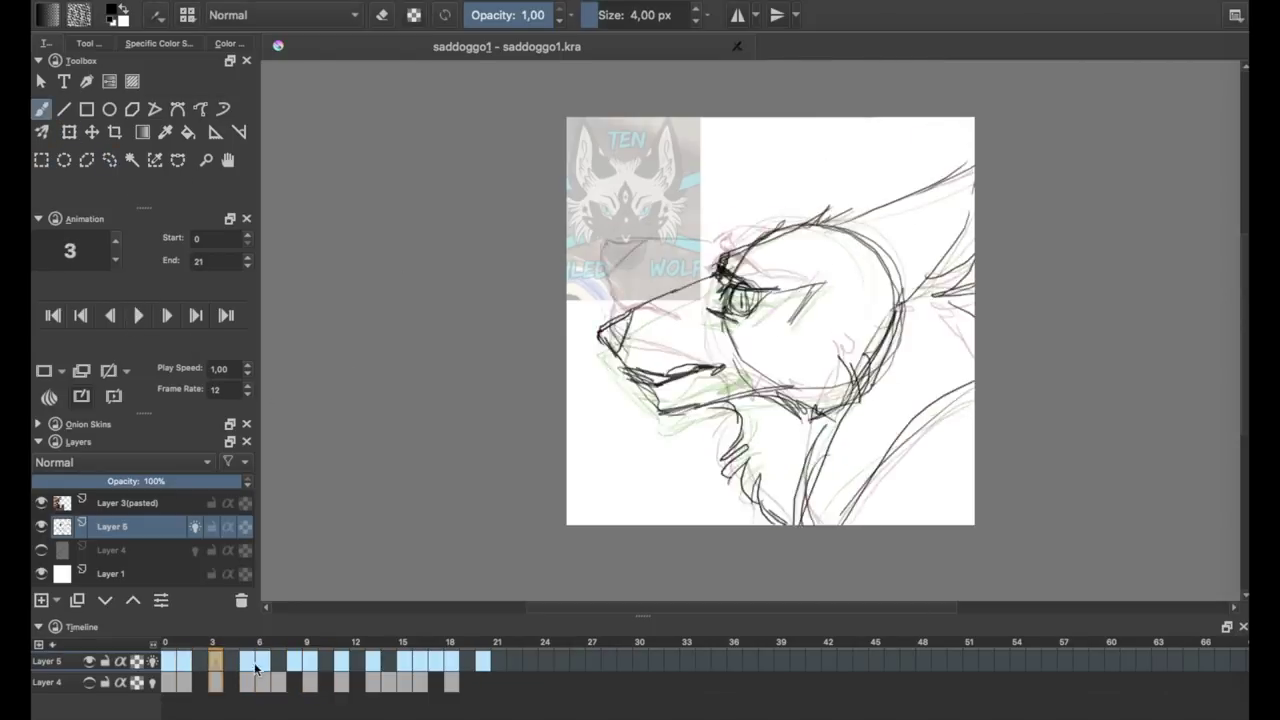
pyautogui.click(236, 660)
pyautogui.press('b')
pyautogui.click(247, 660)
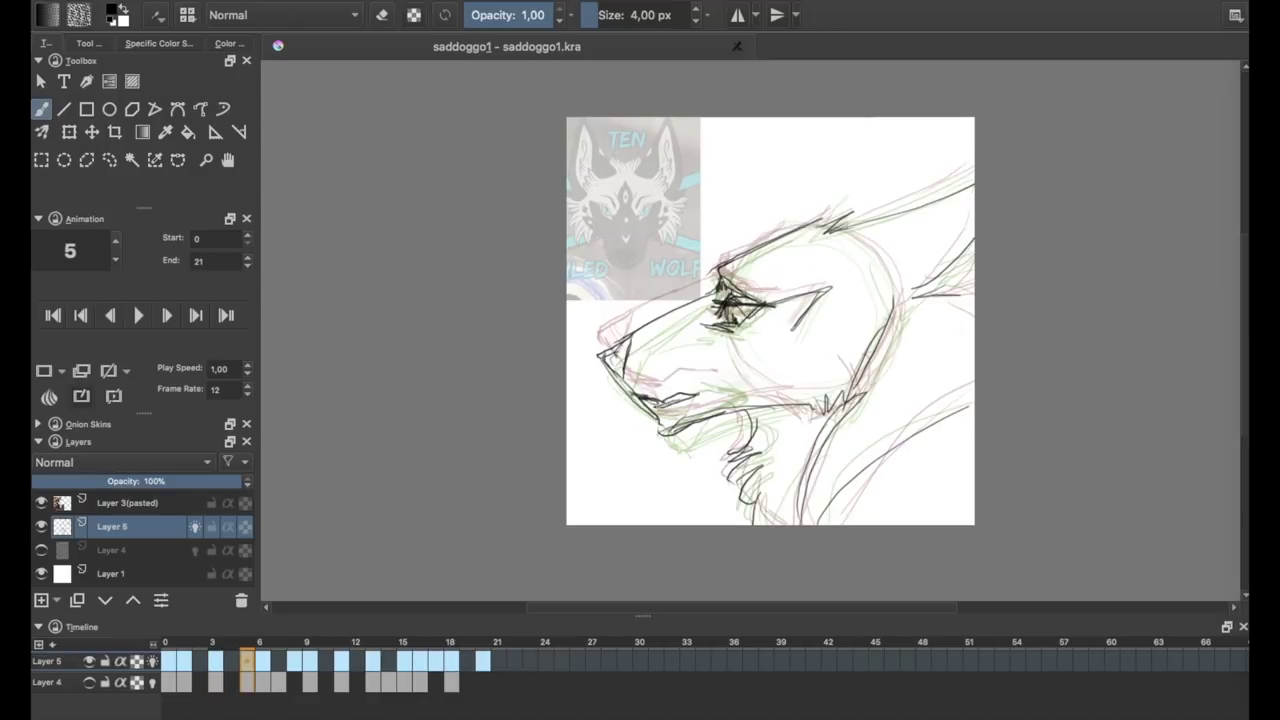
pyautogui.press('e')
pyautogui.click(247, 660)
# Compare the drawings on frames 0, 5, 11, 6 and 20, ending on frame 21.
pyautogui.click(166, 660)
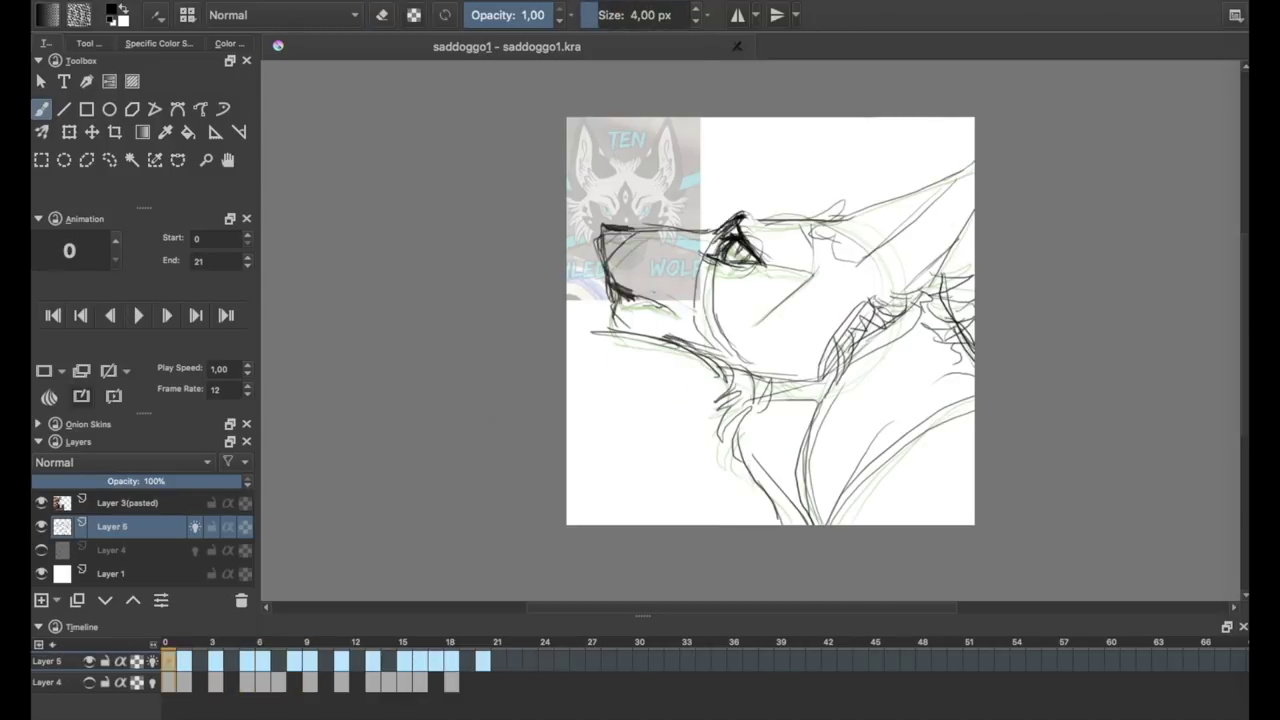
pyautogui.click(244, 660)
pyautogui.click(338, 660)
pyautogui.click(261, 660)
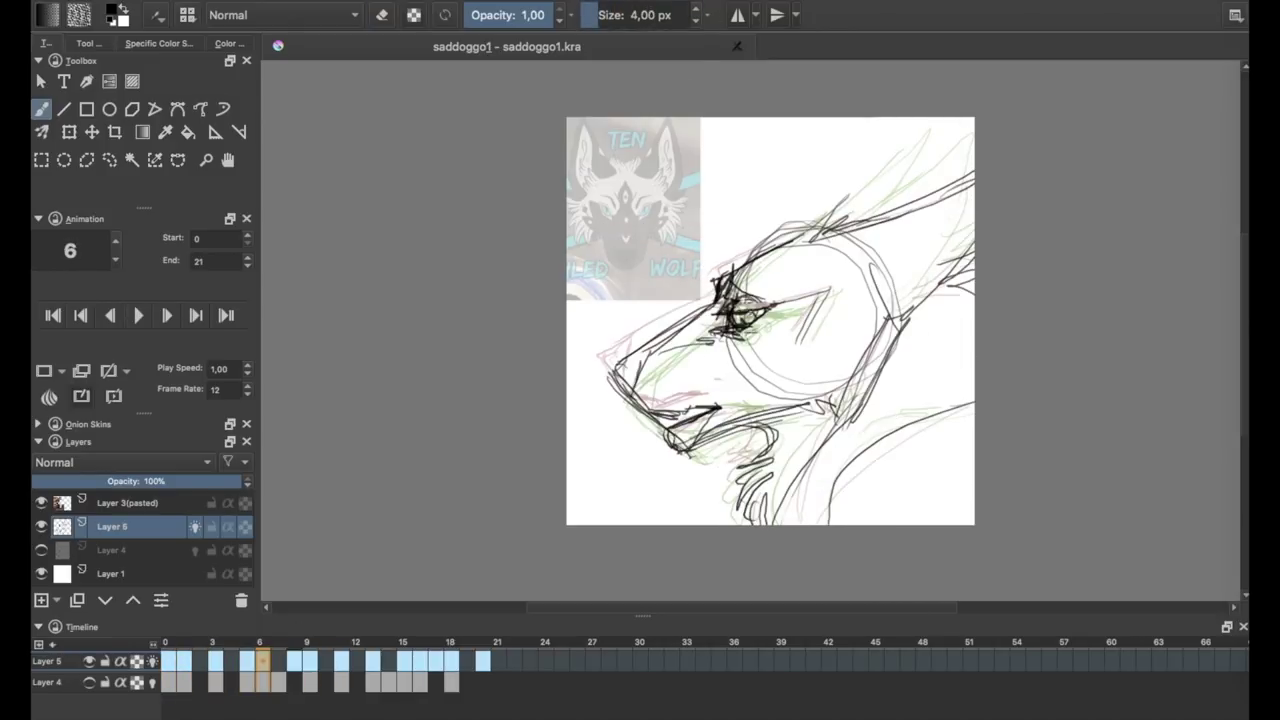
pyautogui.click(244, 660)
pyautogui.click(481, 660)
pyautogui.click(338, 660)
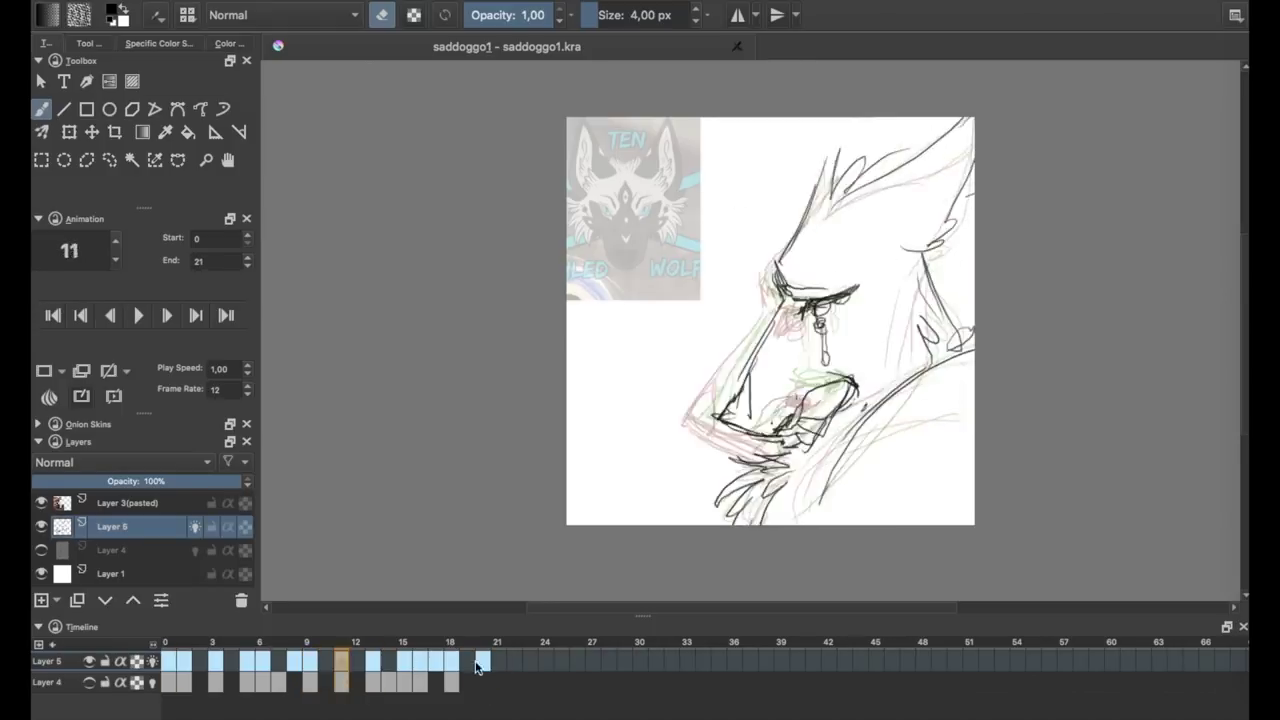
pyautogui.click(481, 660)
pyautogui.click(497, 660)
# Copy frame 6's drawing to frame 22 and start transforming it.
pyautogui.hotkey('ctrl', 't')
pyautogui.press('b')
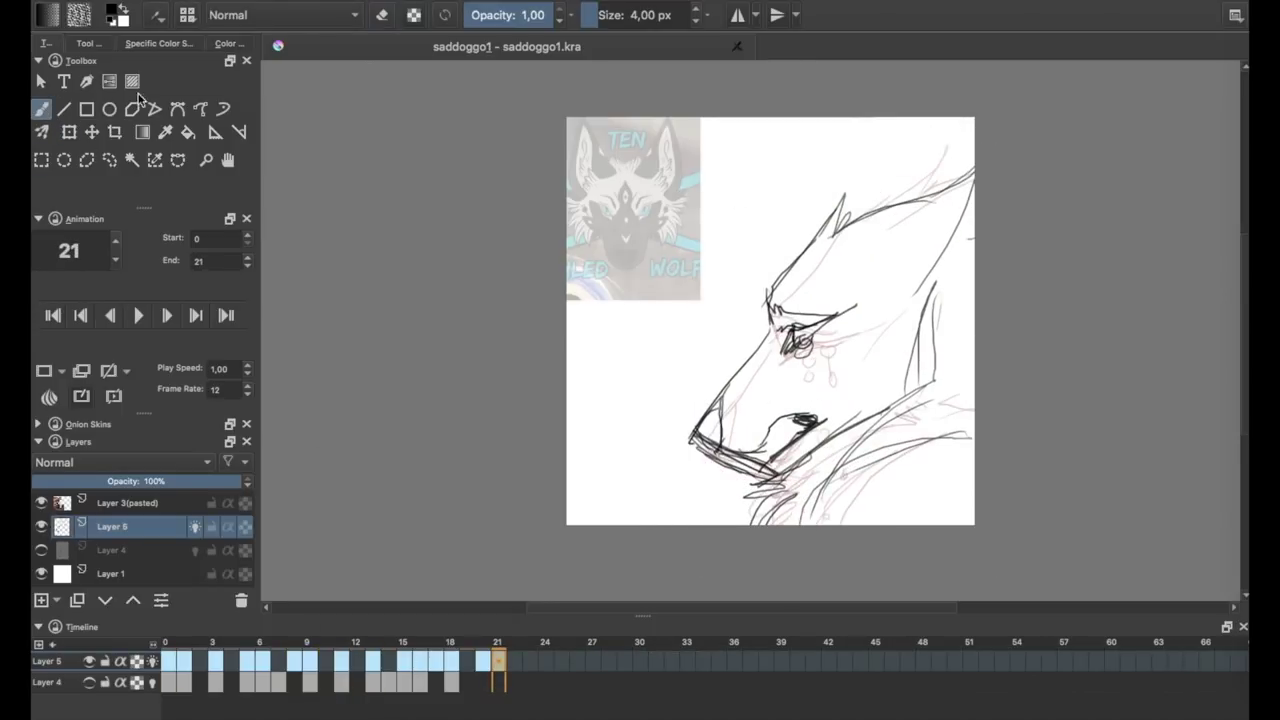
pyautogui.click(261, 660)
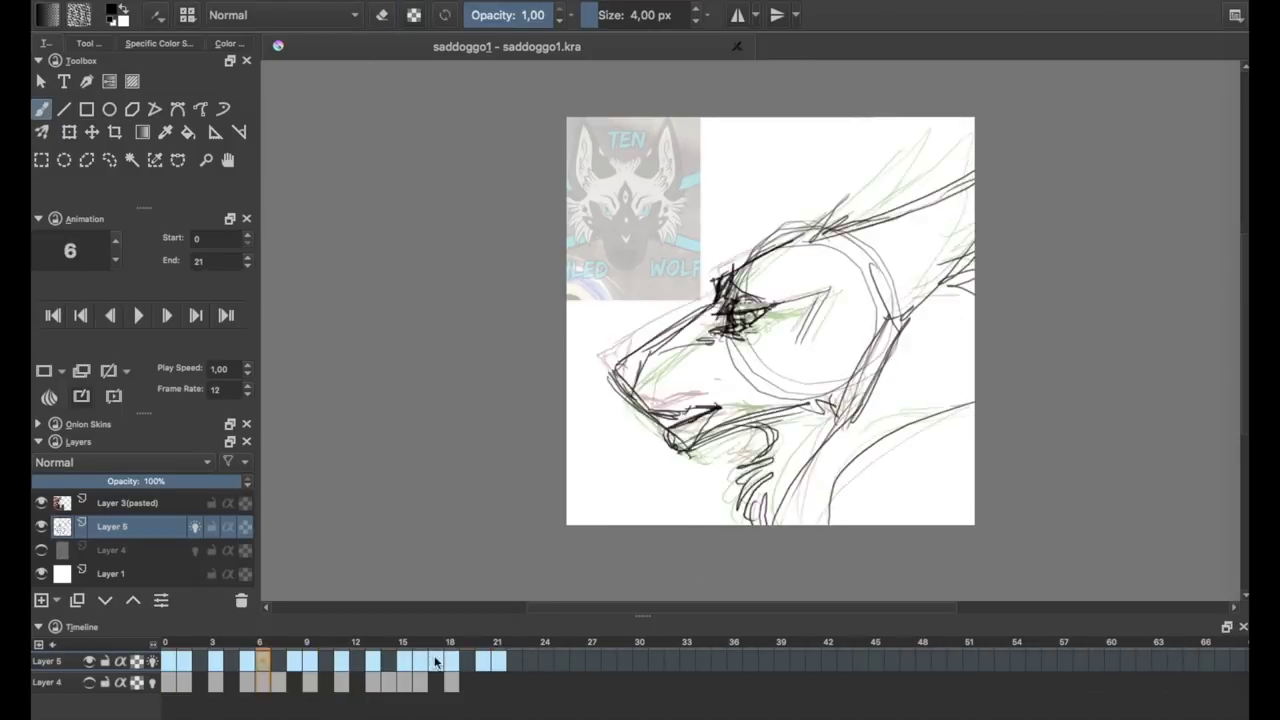
pyautogui.moveTo(261, 660); pyautogui.dragTo(512, 660)
pyautogui.hotkey('ctrl', 't')
# Copy frame 3's drawing to frame 23 and start transforming it.
pyautogui.click(43, 110)
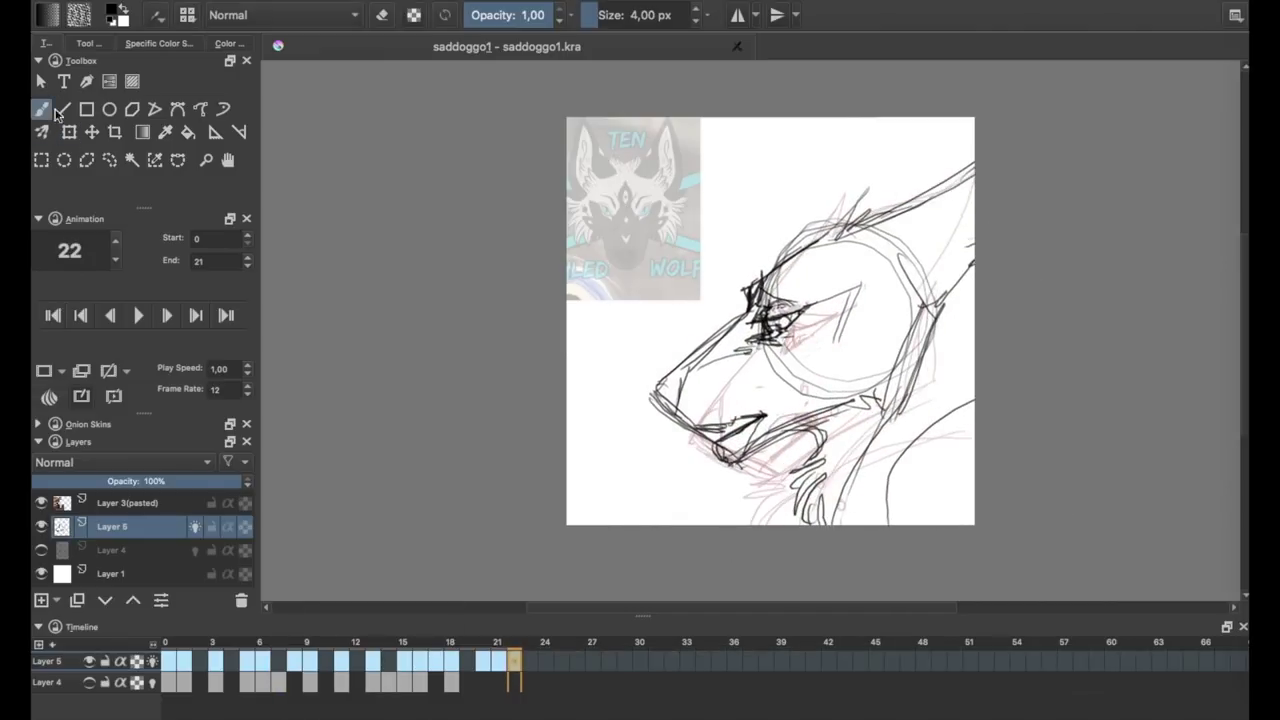
pyautogui.click(216, 662)
pyautogui.moveTo(216, 662); pyautogui.dragTo(530, 662)
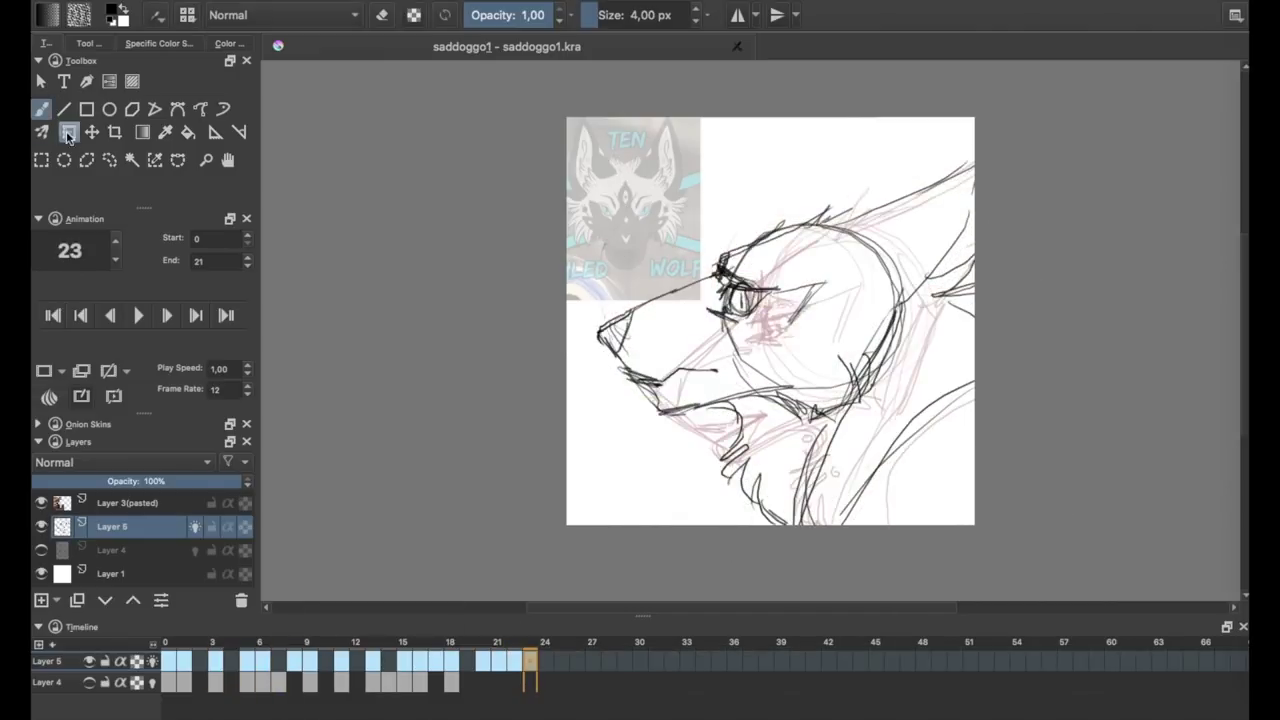
pyautogui.hotkey('ctrl', 't')
# Preview the animation around frame 23, then remove the keyframe at frame 27.
pyautogui.click(205, 666)
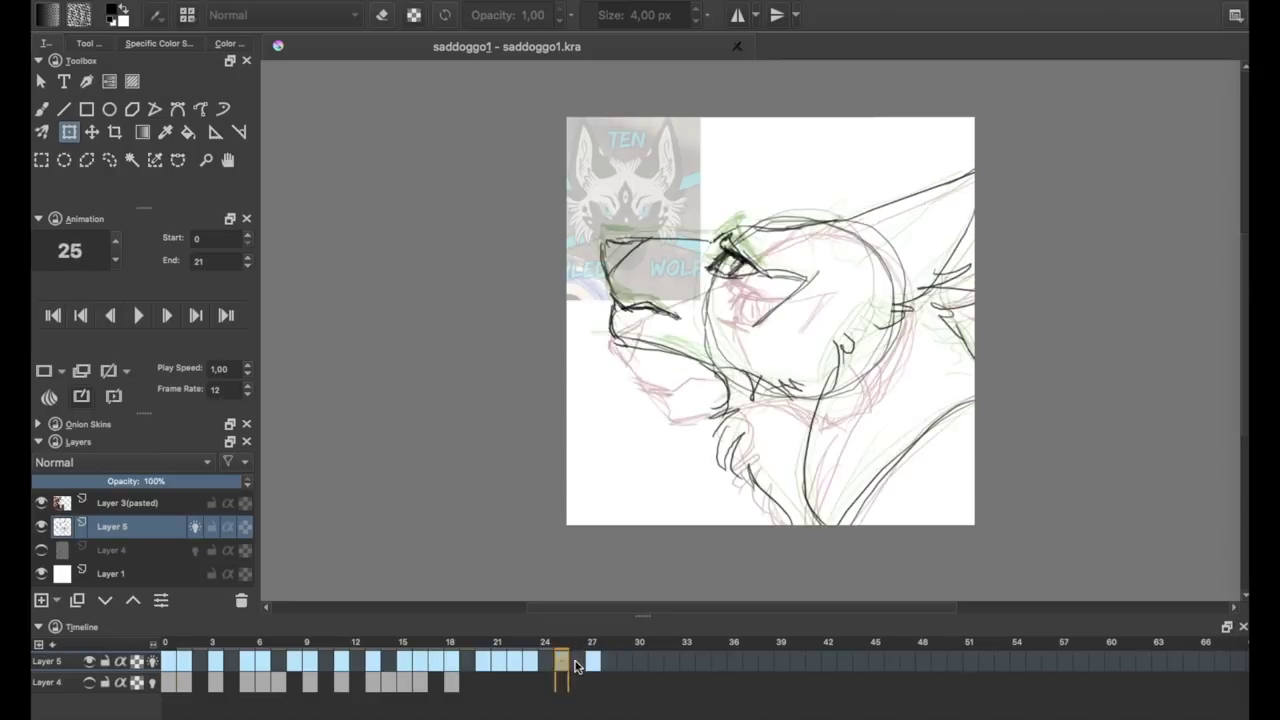
pyautogui.click(139, 318)
pyautogui.press('Left')
pyautogui.press('Left')
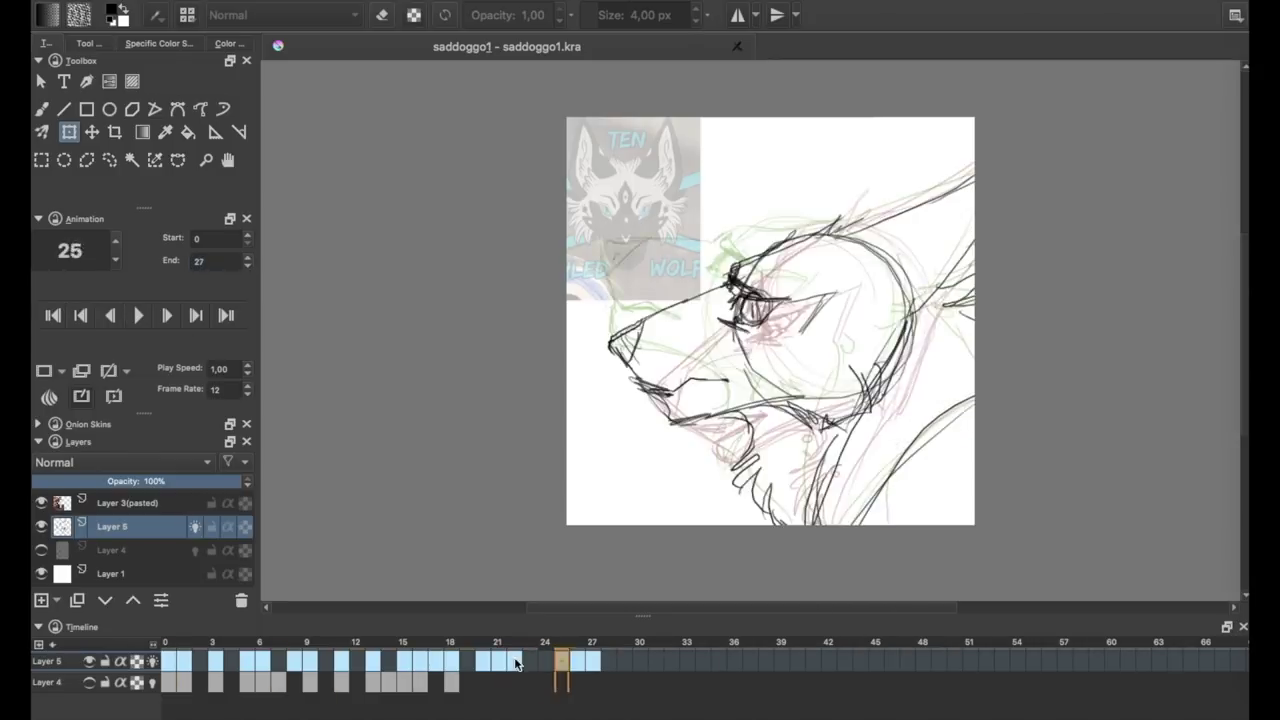
pyautogui.press('Left')
pyautogui.press('Left')
pyautogui.press('Left')
pyautogui.press('Right')
pyautogui.press('b')
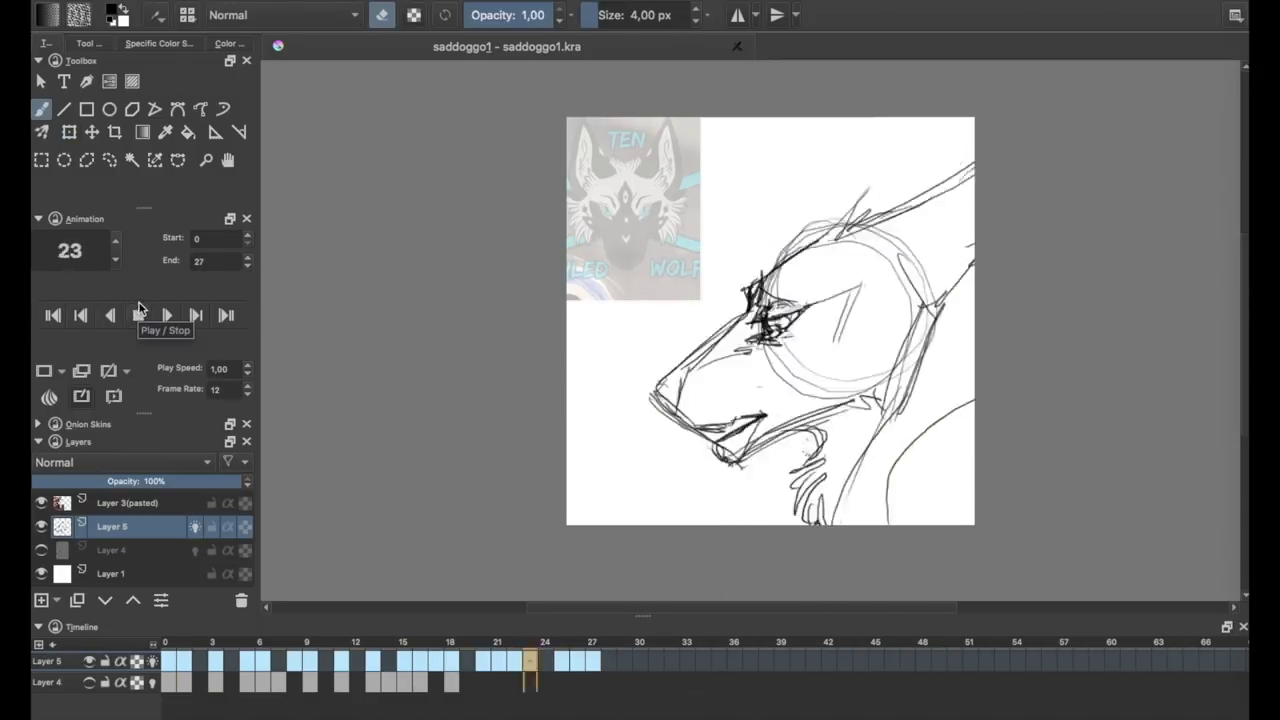
pyautogui.click(560, 661)
pyautogui.rightClick(598, 663)
pyautogui.click(659, 665)
# Extend the animation end to frame 28 and transform the drawing on frame 26.
pyautogui.click(138, 315)
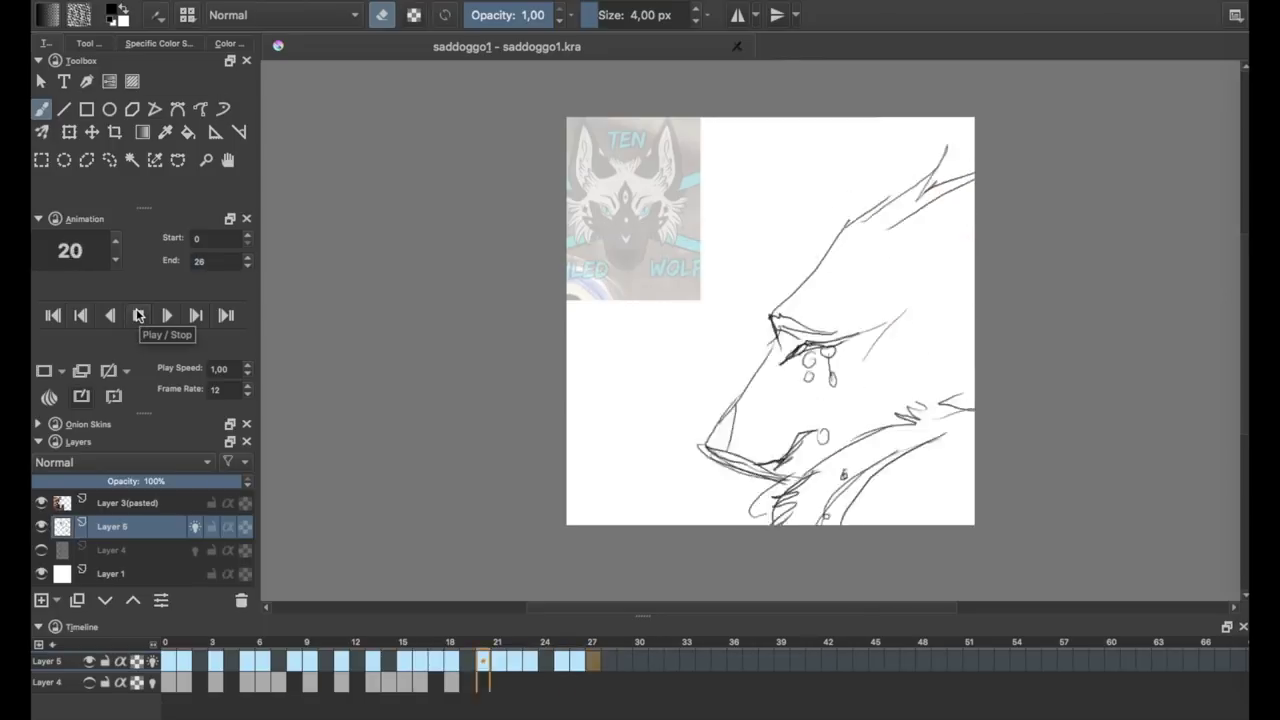
pyautogui.click(138, 315)
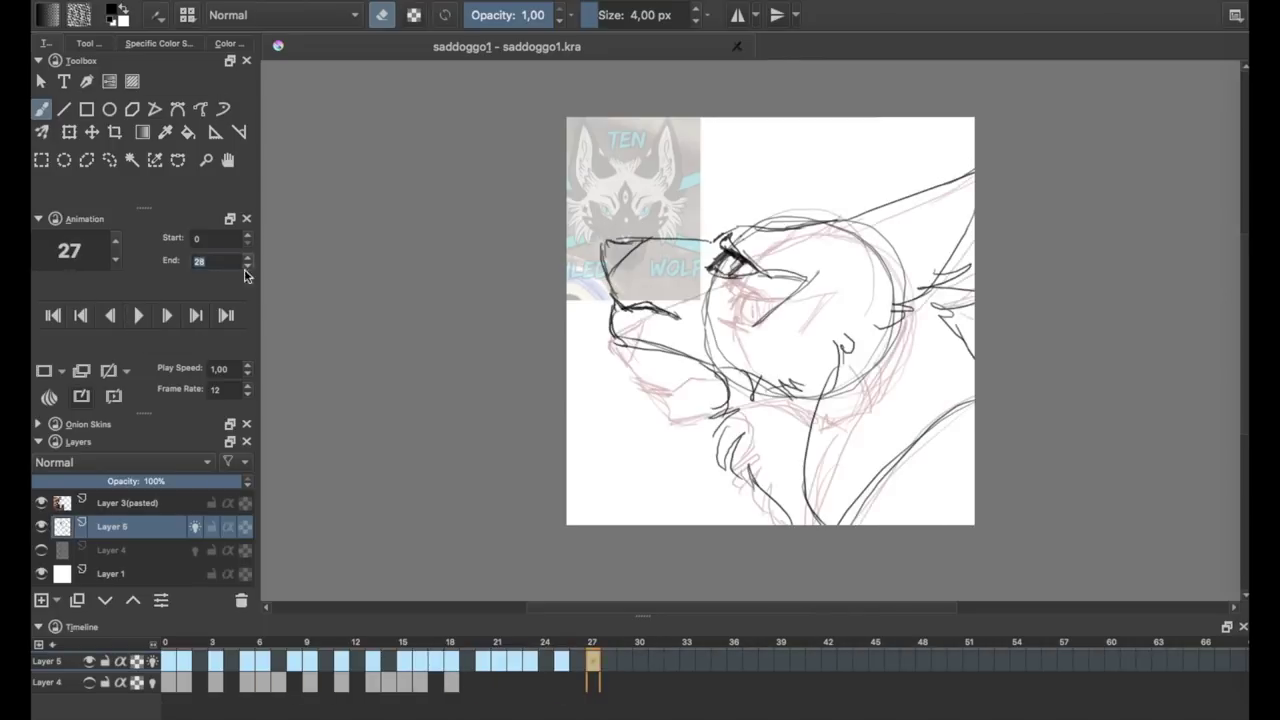
pyautogui.click(548, 673)
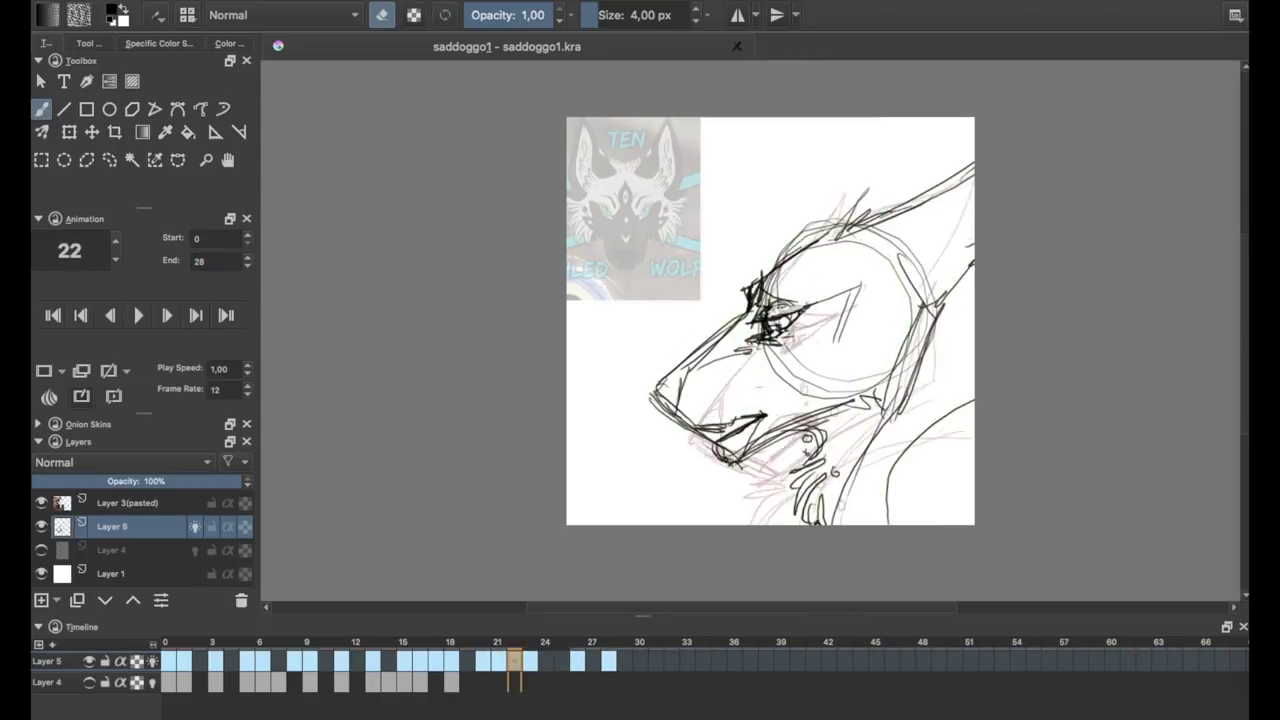
pyautogui.click(138, 315)
pyautogui.click(577, 661)
pyautogui.hotkey('ctrl', 't')
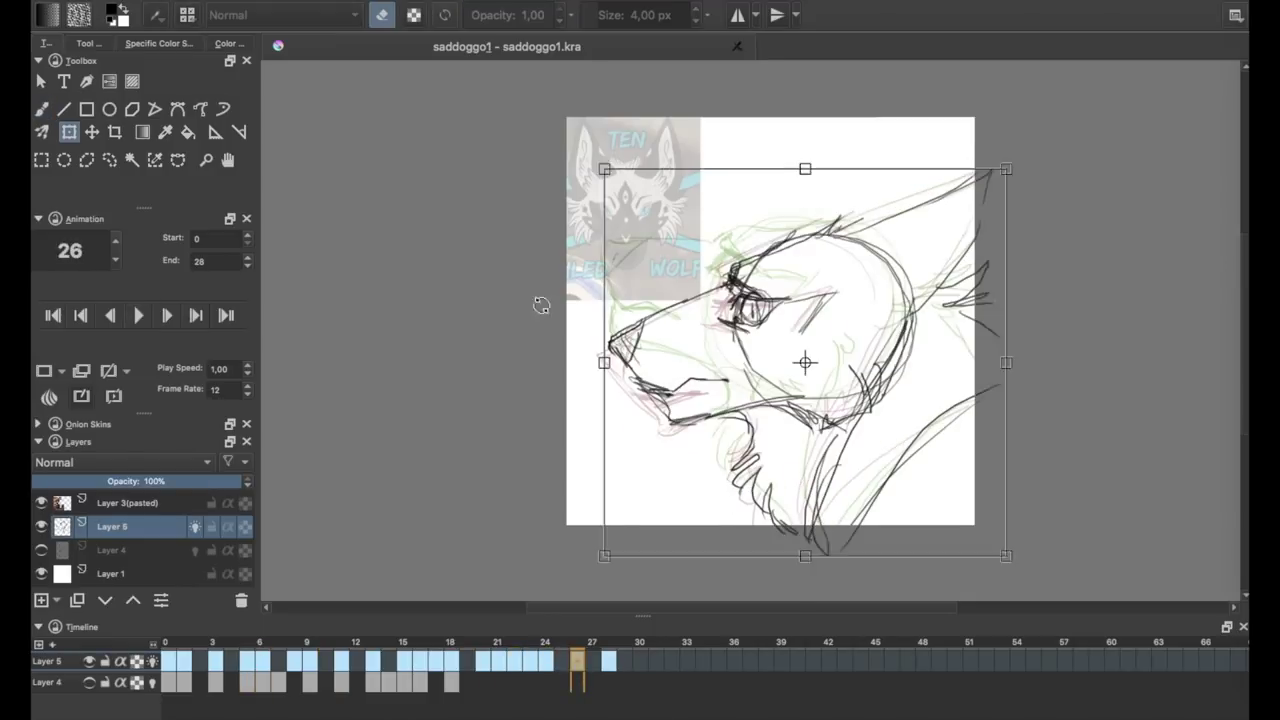
pyautogui.press('Left')
pyautogui.press('Left')
pyautogui.press('Left')
pyautogui.press('Left')
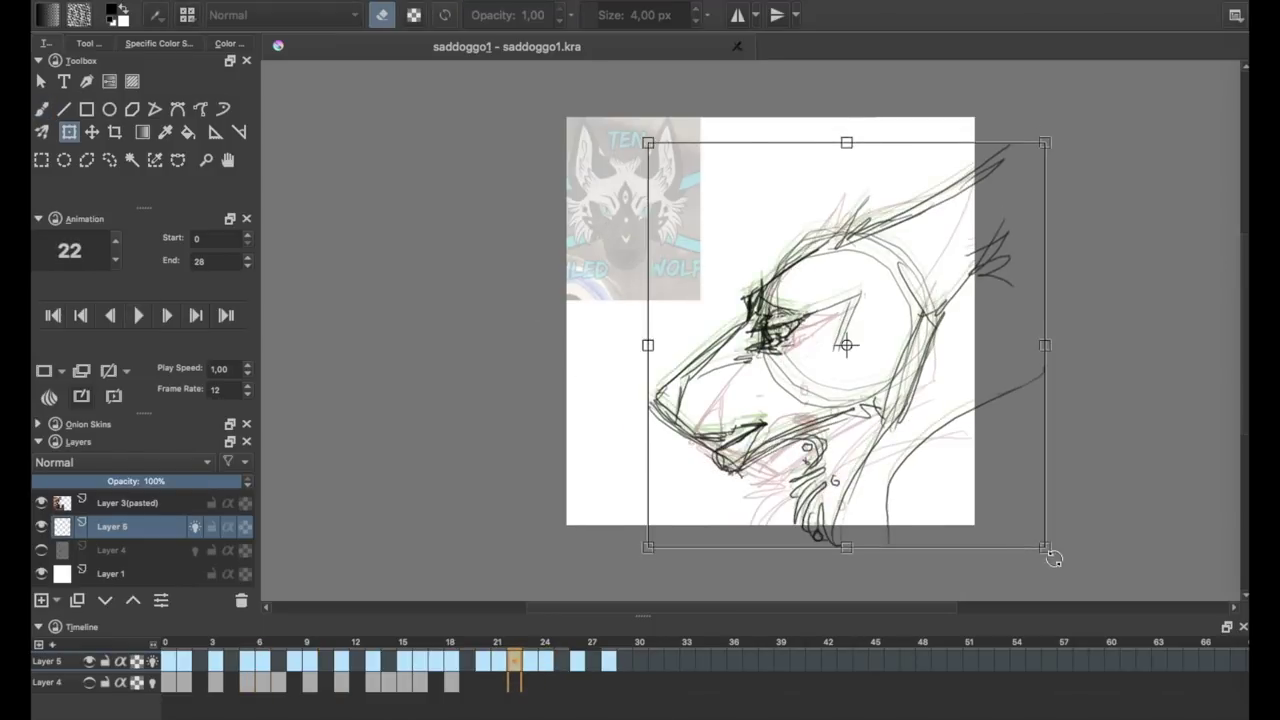
pyautogui.press('Right')
pyautogui.press('Right')
# Raise the animation end to frame 32 and preview from the first frame.
pyautogui.press('Home')
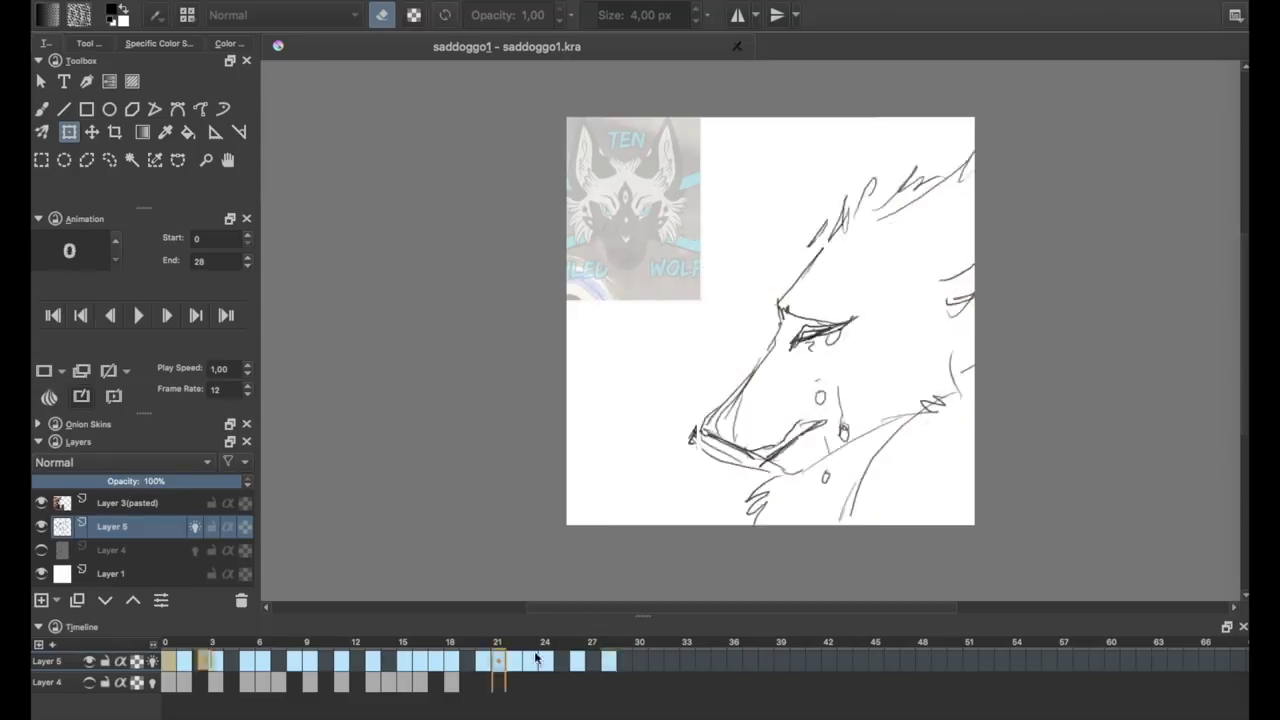
pyautogui.scroll(3, 215, 260)
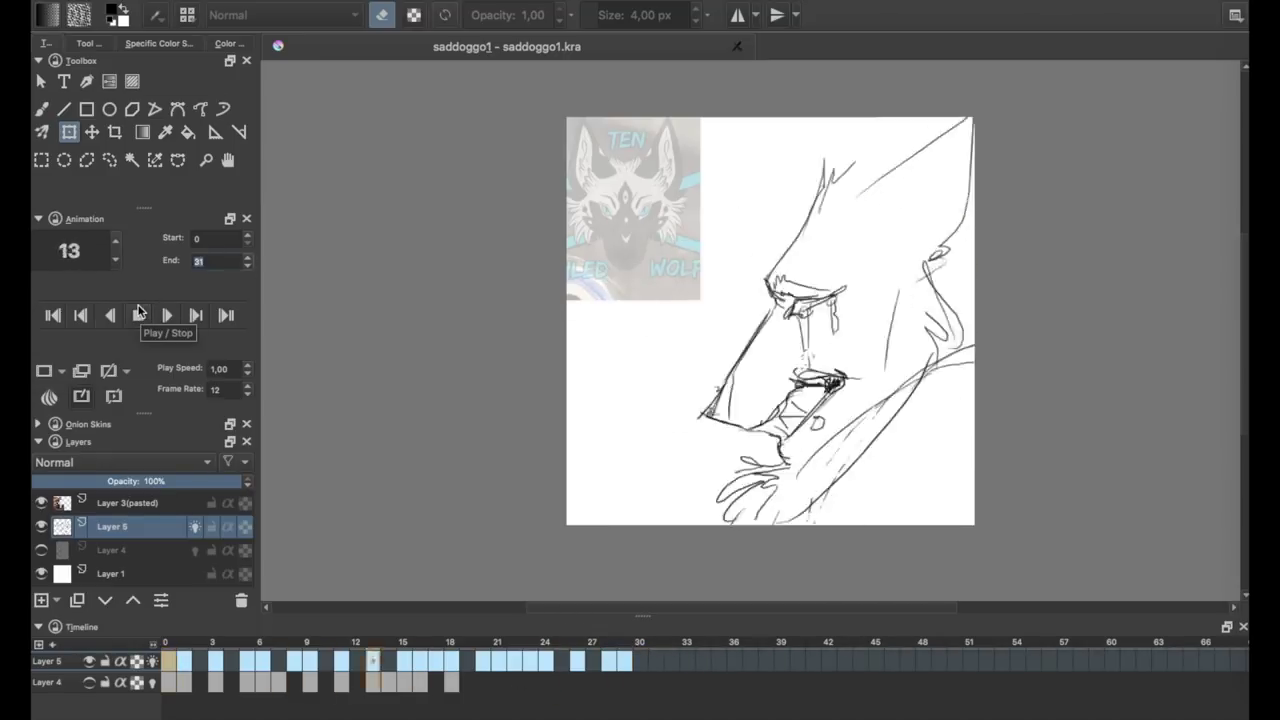
pyautogui.click(249, 260)
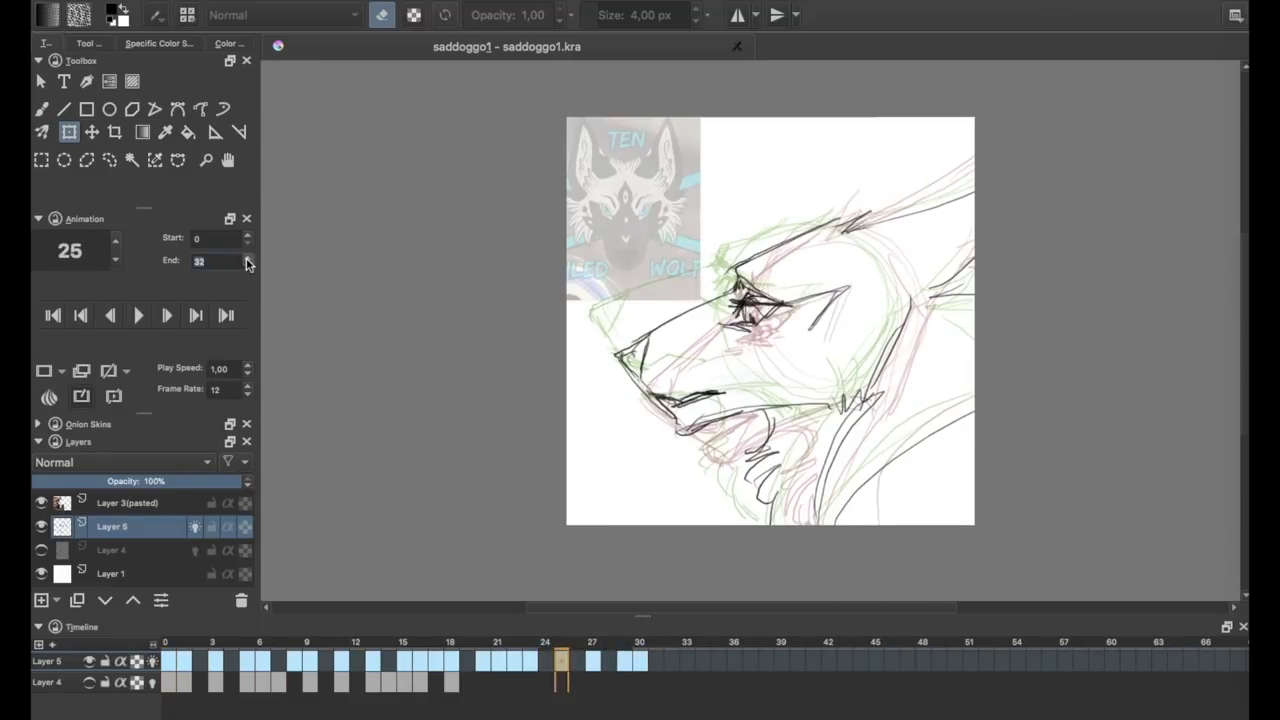
pyautogui.click(138, 315)
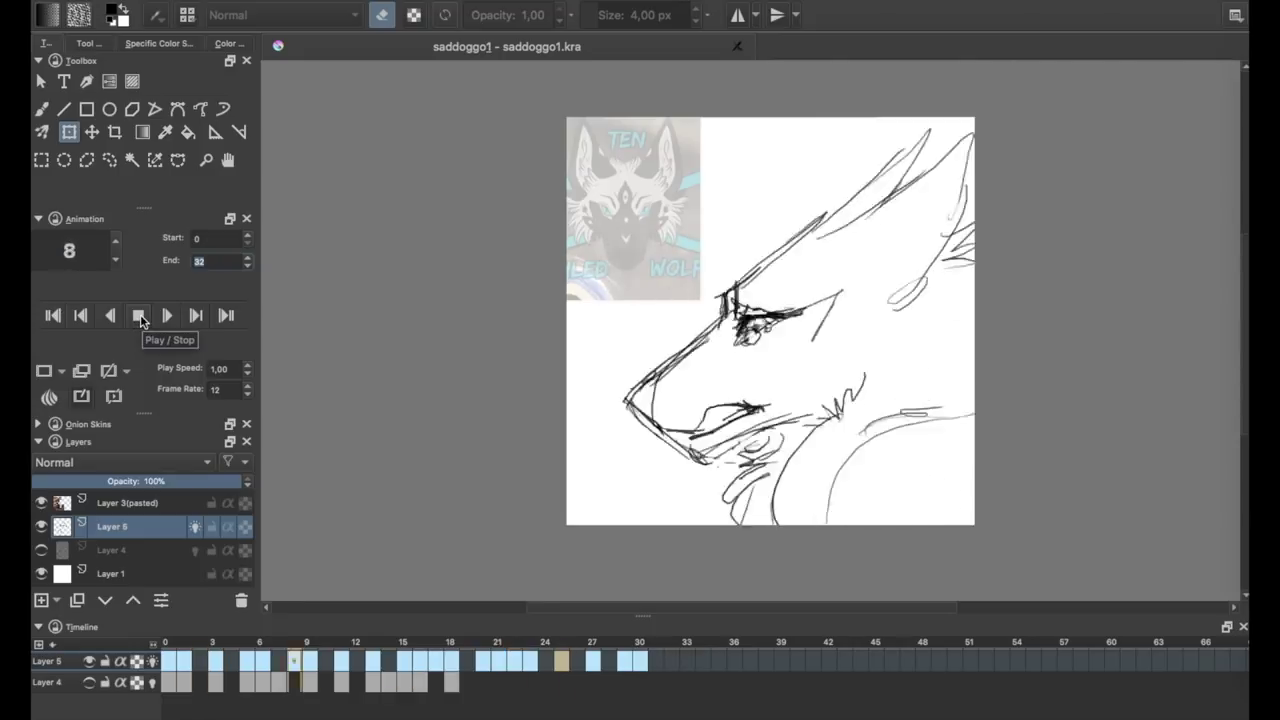
pyautogui.click(138, 315)
pyautogui.press('b')
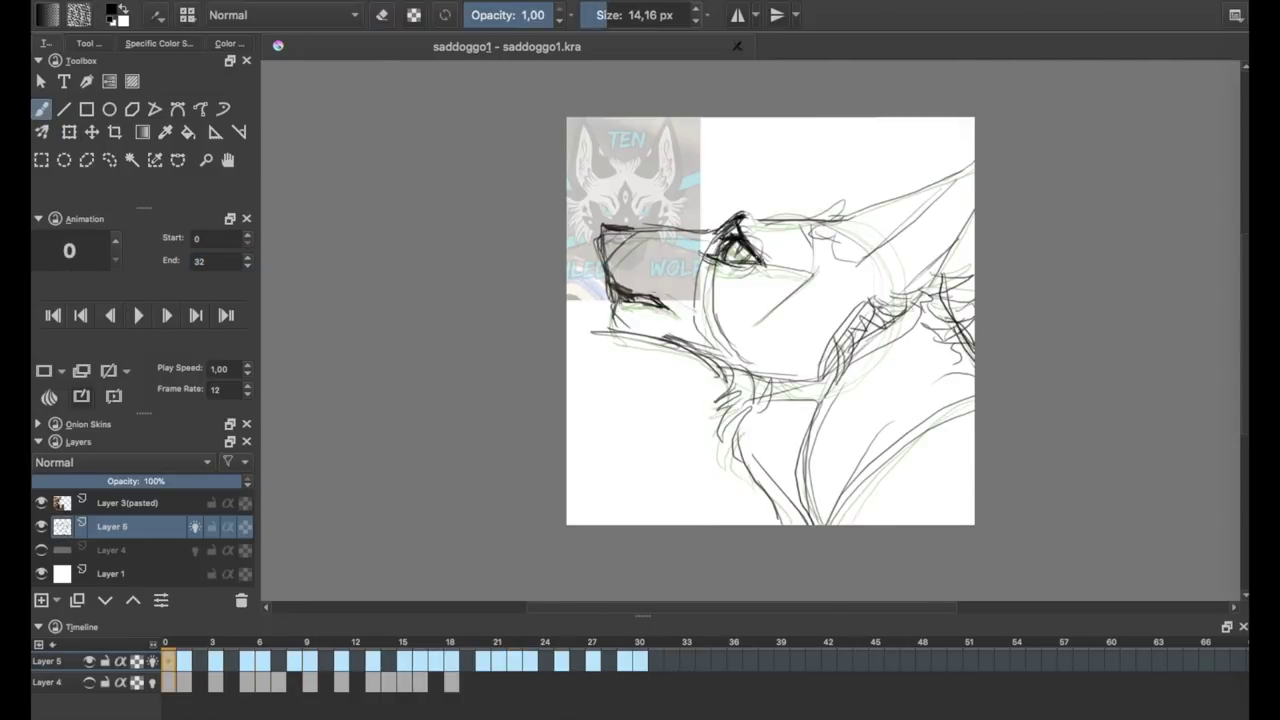
pyautogui.press('e')
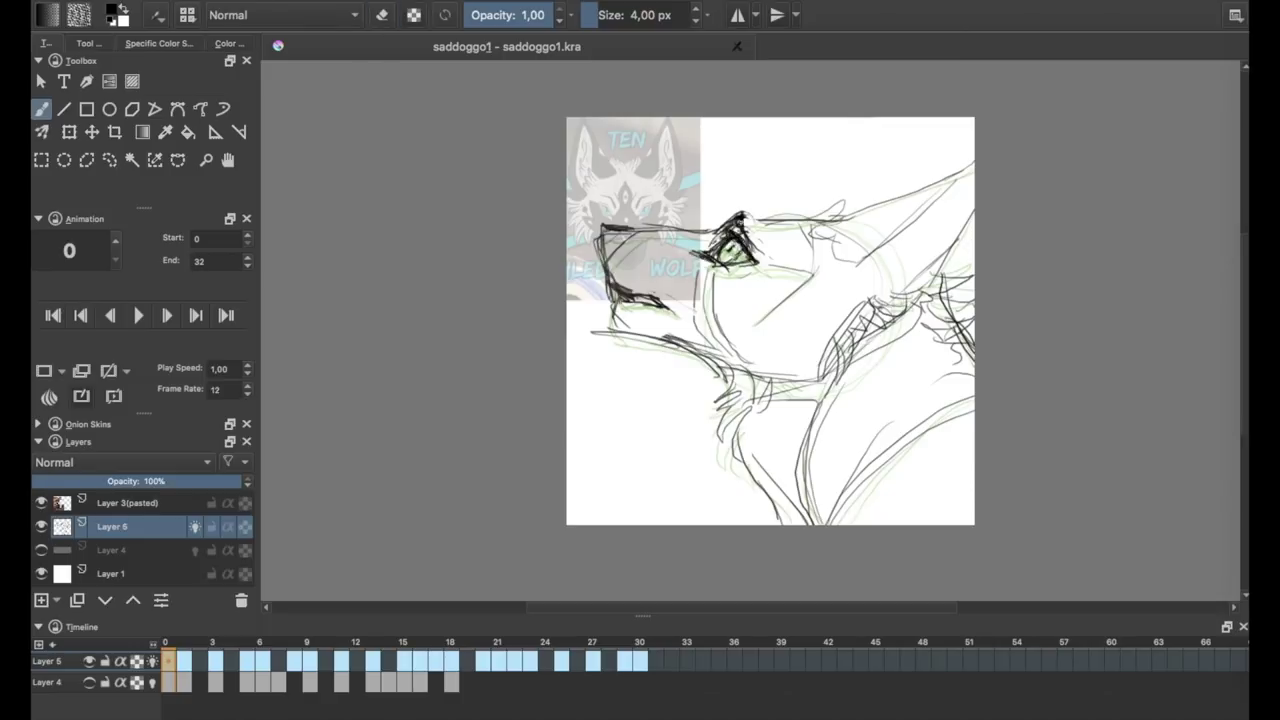
# Replay the animation, toggling the eraser on and off between previews.
pyautogui.click(138, 315)
pyautogui.click(138, 315)
pyautogui.press('e')
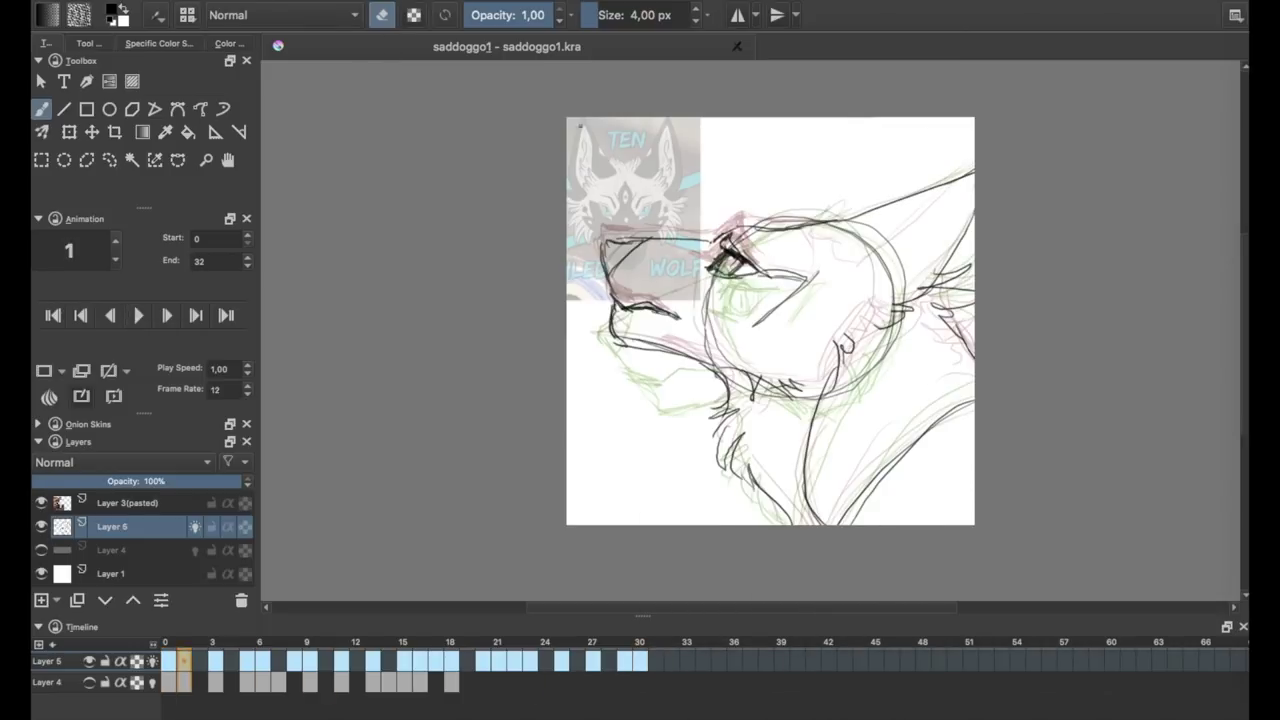
pyautogui.press('e')
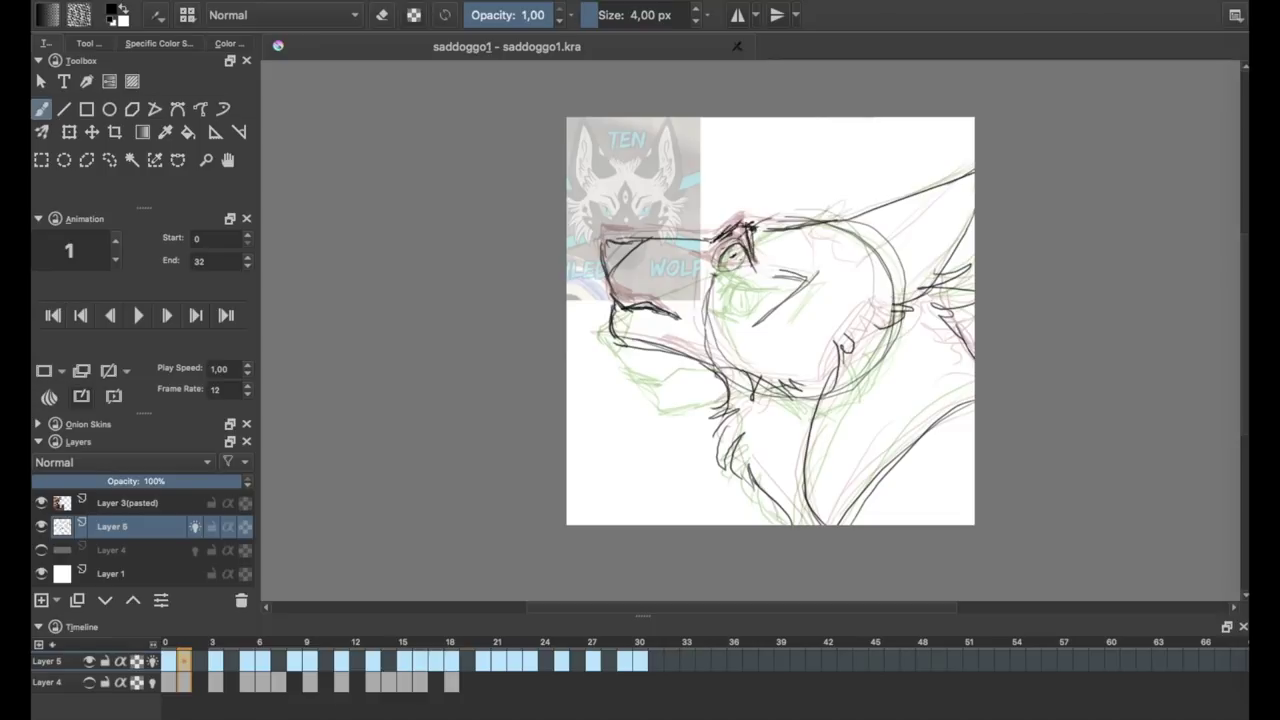
pyautogui.click(138, 315)
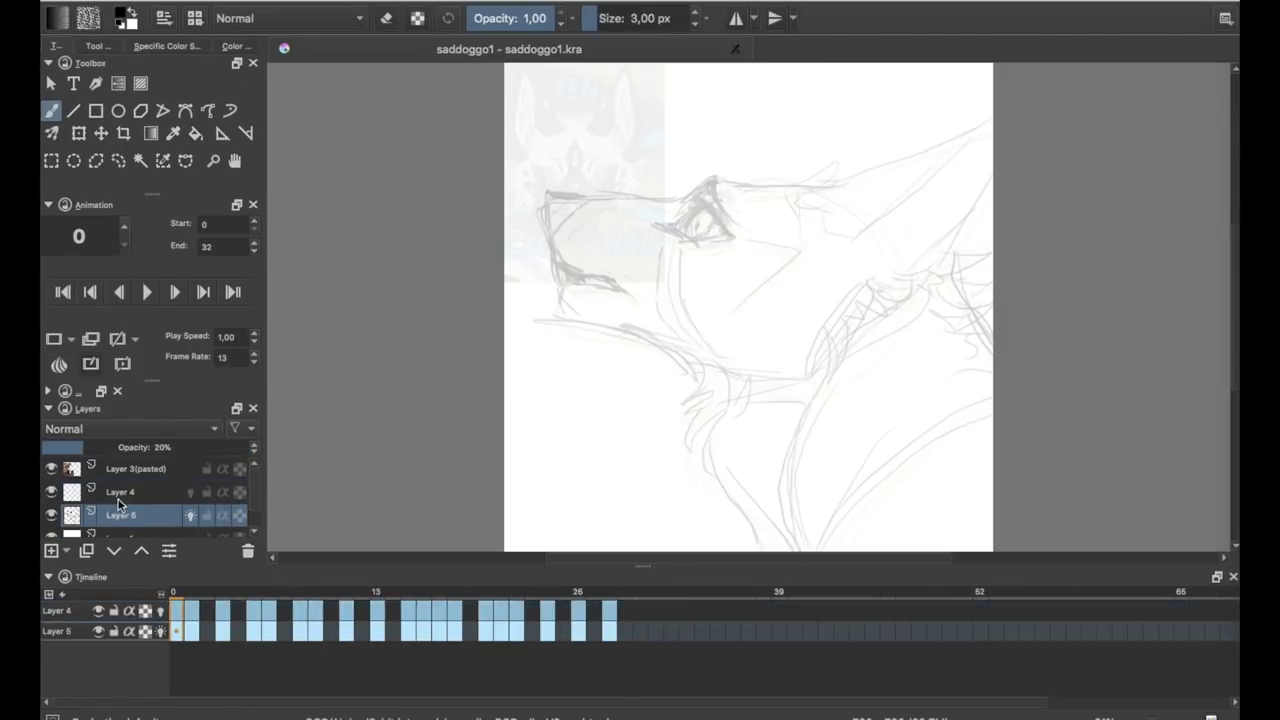
# Select Layer 4 and ink the snout's front edge and top line on frame 0.
pyautogui.click(120, 491)
pyautogui.scroll(3, 711, 287)
pyautogui.hotkey('ctrl', 'z')
pyautogui.moveTo(507, 176); pyautogui.dragTo(516, 247)
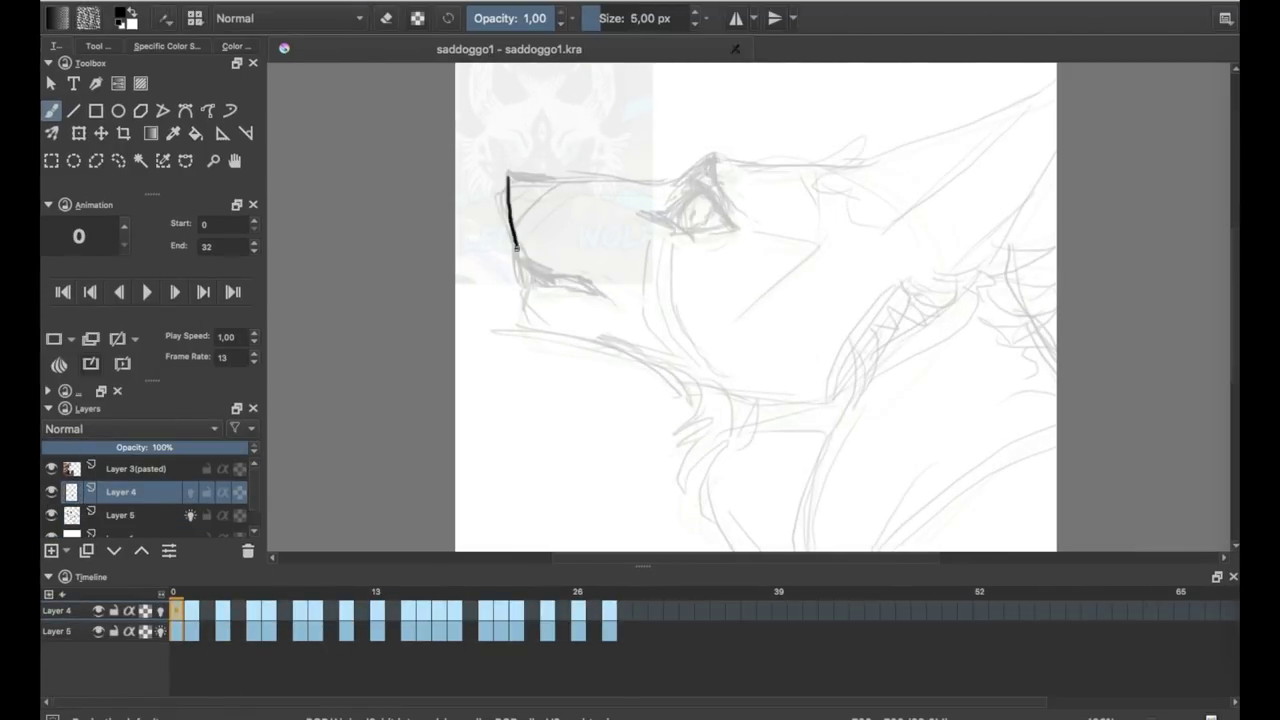
pyautogui.hotkey('ctrl', 'z')
pyautogui.moveTo(507, 177)
pyautogui.mouseDown()
pyautogui.moveTo(680, 181)
pyautogui.moveTo(837, 157)
pyautogui.moveTo(969, 113)
pyautogui.mouseUp()
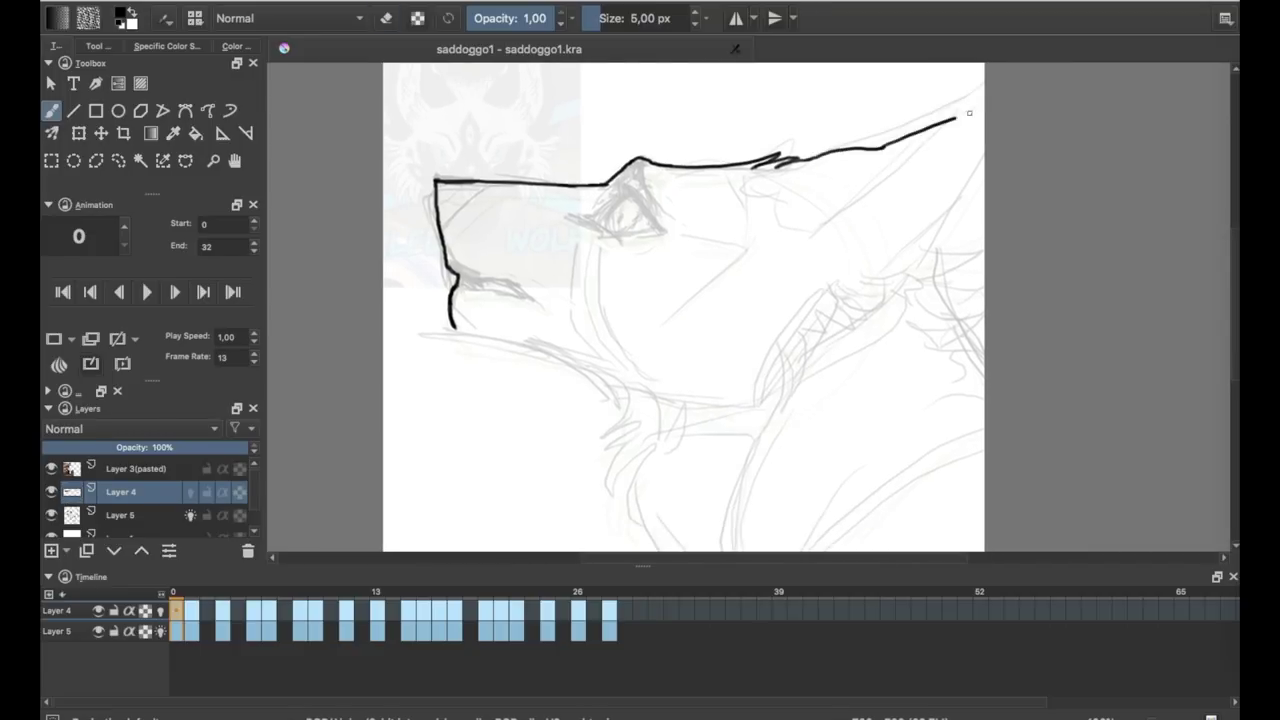
# Ink the chin fur, a shorter jaw line and neck fur tufts on frame 0.
pyautogui.moveTo(626, 445); pyautogui.dragTo(614, 478)
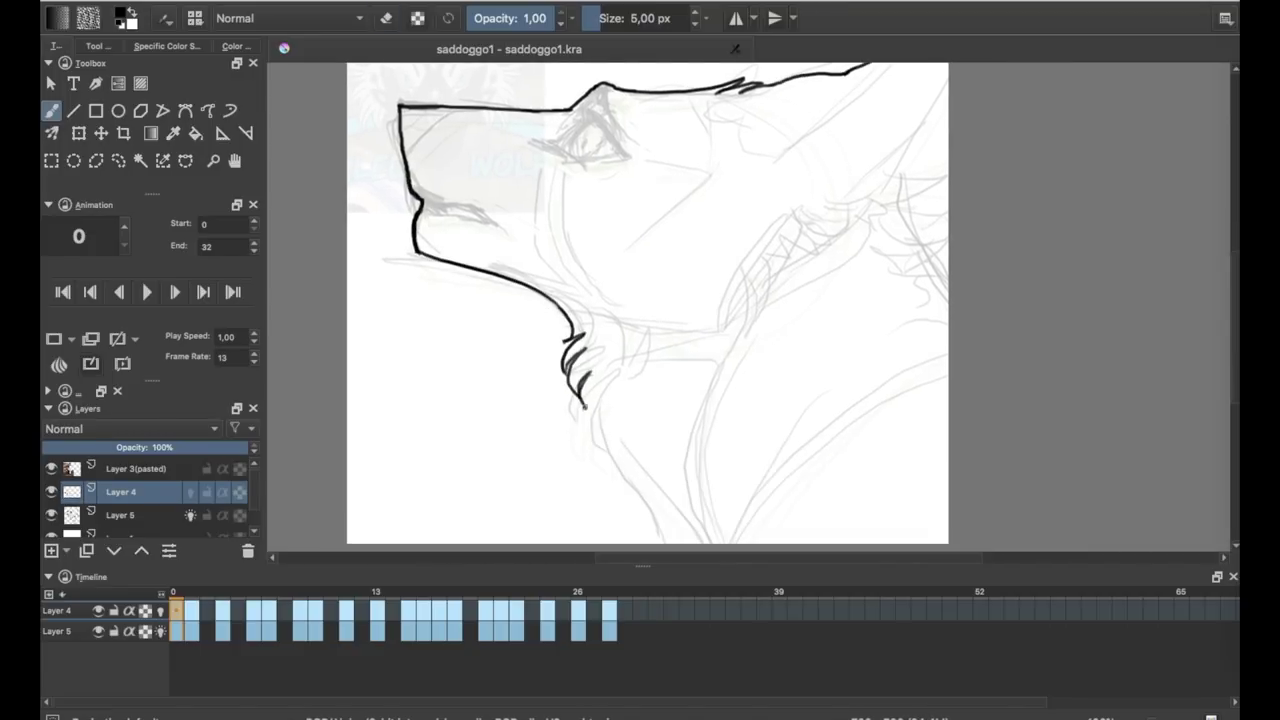
pyautogui.hotkey('ctrl', 'z')
pyautogui.hotkey('ctrl', 'z')
pyautogui.moveTo(415, 252)
pyautogui.mouseDown()
pyautogui.moveTo(588, 335)
pyautogui.moveTo(563, 292)
pyautogui.moveTo(595, 420)
pyautogui.moveTo(655, 530)
pyautogui.mouseUp()
pyautogui.hotkey('ctrl', 'z')
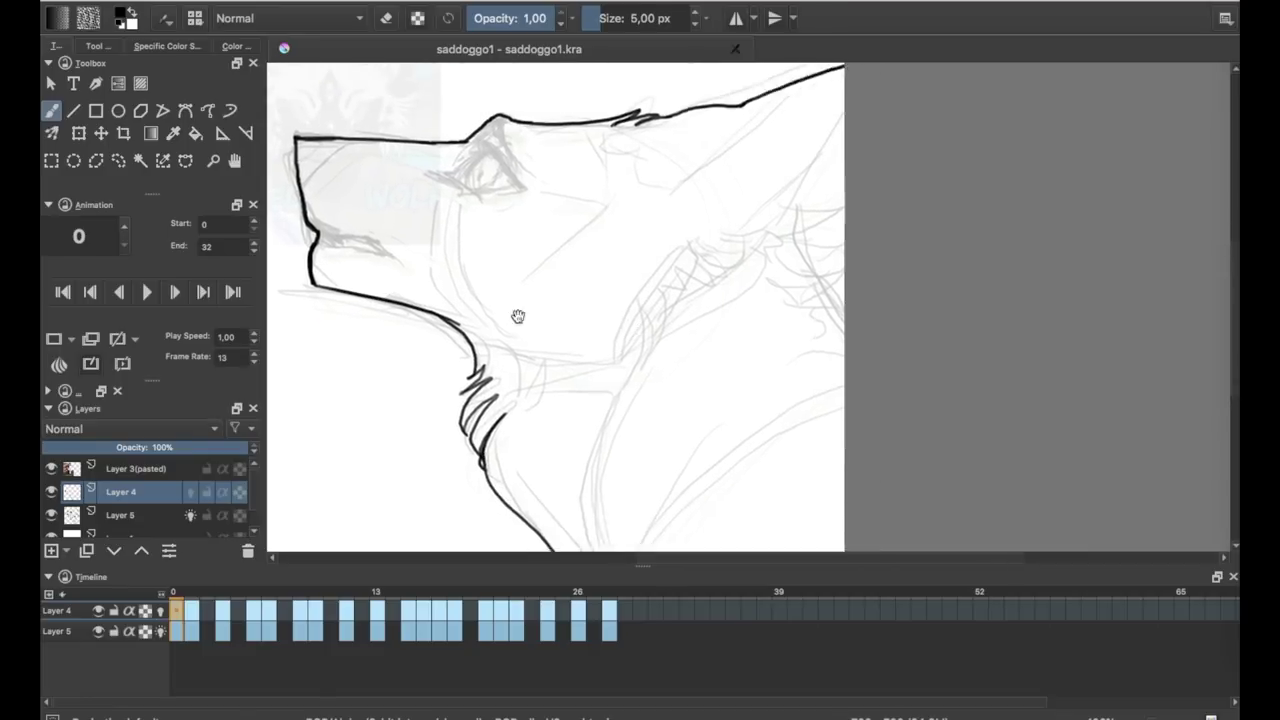
pyautogui.moveTo(848, 228); pyautogui.dragTo(793, 265)
# On frame 1, trace the snout top, forehead, back-of-head fur, jaw and neck.
pyautogui.press('.')
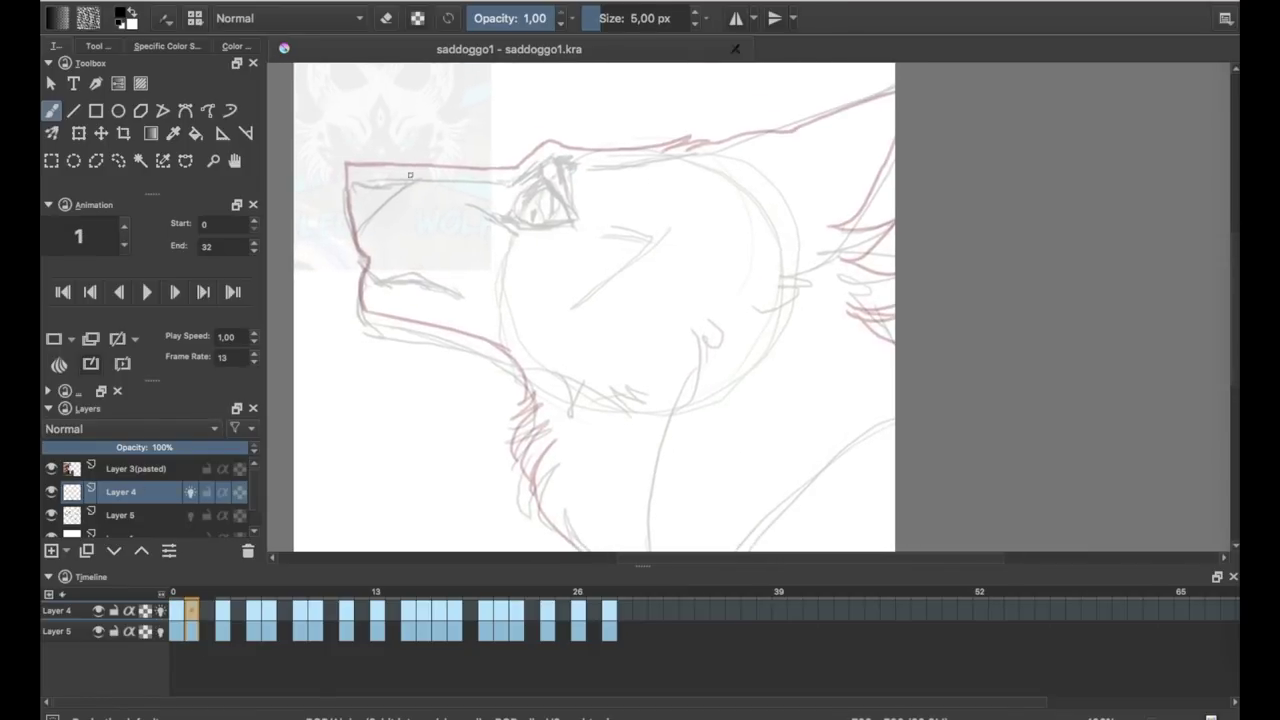
pyautogui.moveTo(344, 183); pyautogui.dragTo(808, 106)
pyautogui.moveTo(858, 142); pyautogui.dragTo(788, 232)
pyautogui.moveTo(860, 222); pyautogui.dragTo(790, 260)
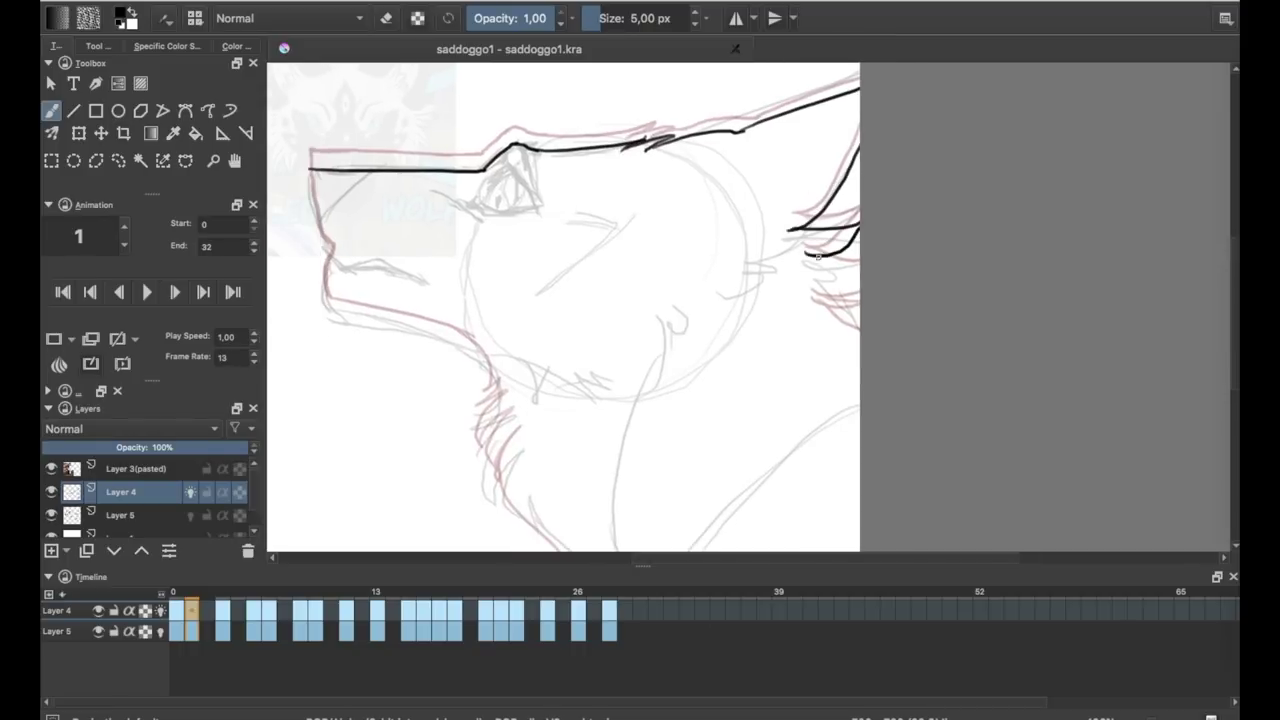
pyautogui.moveTo(860, 290); pyautogui.dragTo(812, 312)
pyautogui.moveTo(392, 282)
pyautogui.mouseDown()
pyautogui.moveTo(545, 373)
pyautogui.moveTo(556, 442)
pyautogui.mouseUp()
pyautogui.moveTo(508, 365); pyautogui.dragTo(577, 467)
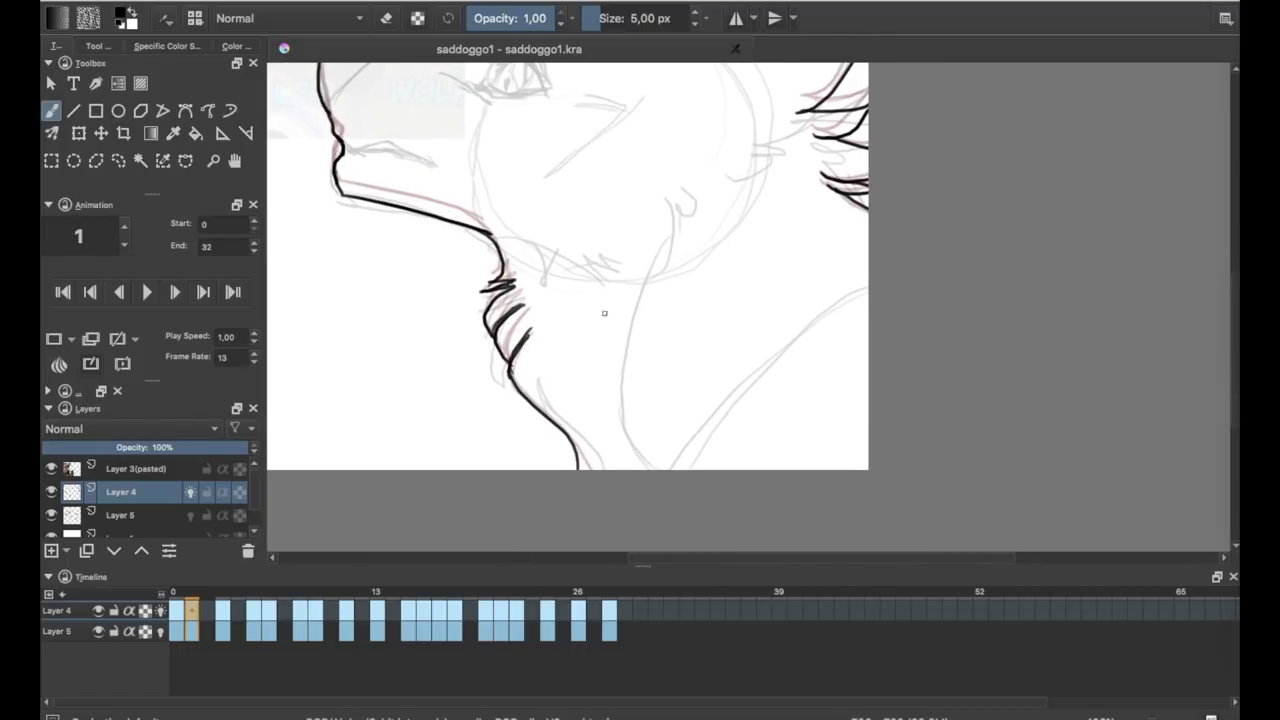
# Compare frames 0 and 1, then draw the long head contour on frame 3.
pyautogui.click(385, 17)
pyautogui.press('Left')
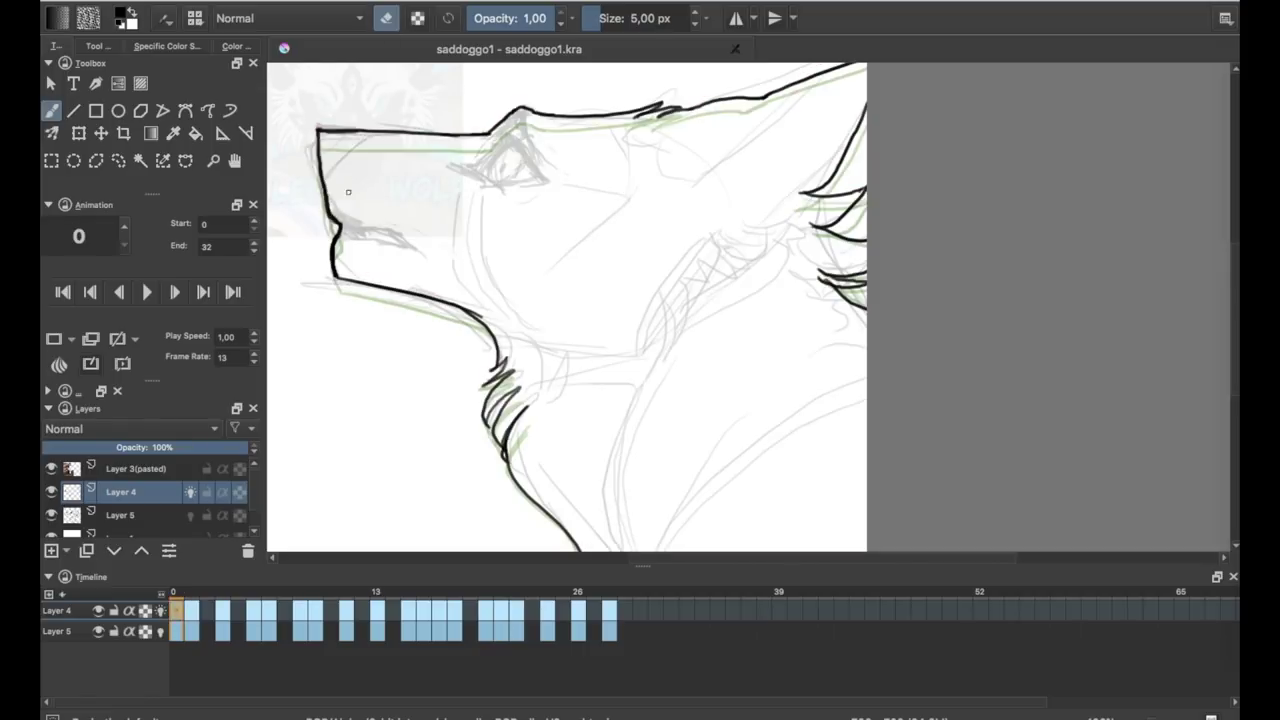
pyautogui.press('e')
pyautogui.click(183, 612)
pyautogui.press('Right')
pyautogui.press('Right')
pyautogui.click(385, 17)
pyautogui.moveTo(329, 300)
pyautogui.mouseDown()
pyautogui.moveTo(586, 157)
pyautogui.moveTo(857, 65)
pyautogui.mouseUp()
# Add right-side fur strokes and a nose-to-mouth line on frame 3.
pyautogui.moveTo(864, 132); pyautogui.dragTo(800, 205)
pyautogui.moveTo(864, 212); pyautogui.dragTo(808, 238)
pyautogui.scroll(-1, 590, 300)
pyautogui.moveTo(358, 252); pyautogui.dragTo(405, 320)
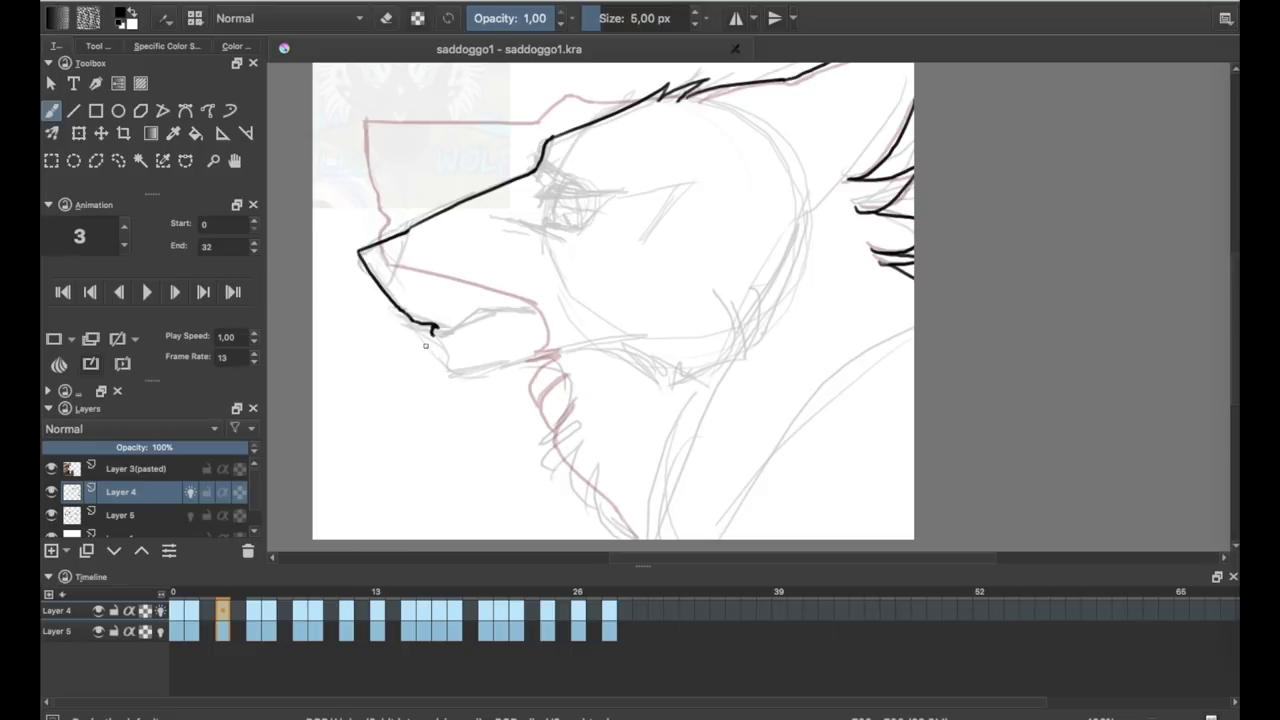
pyautogui.scroll(1, 560, 380)
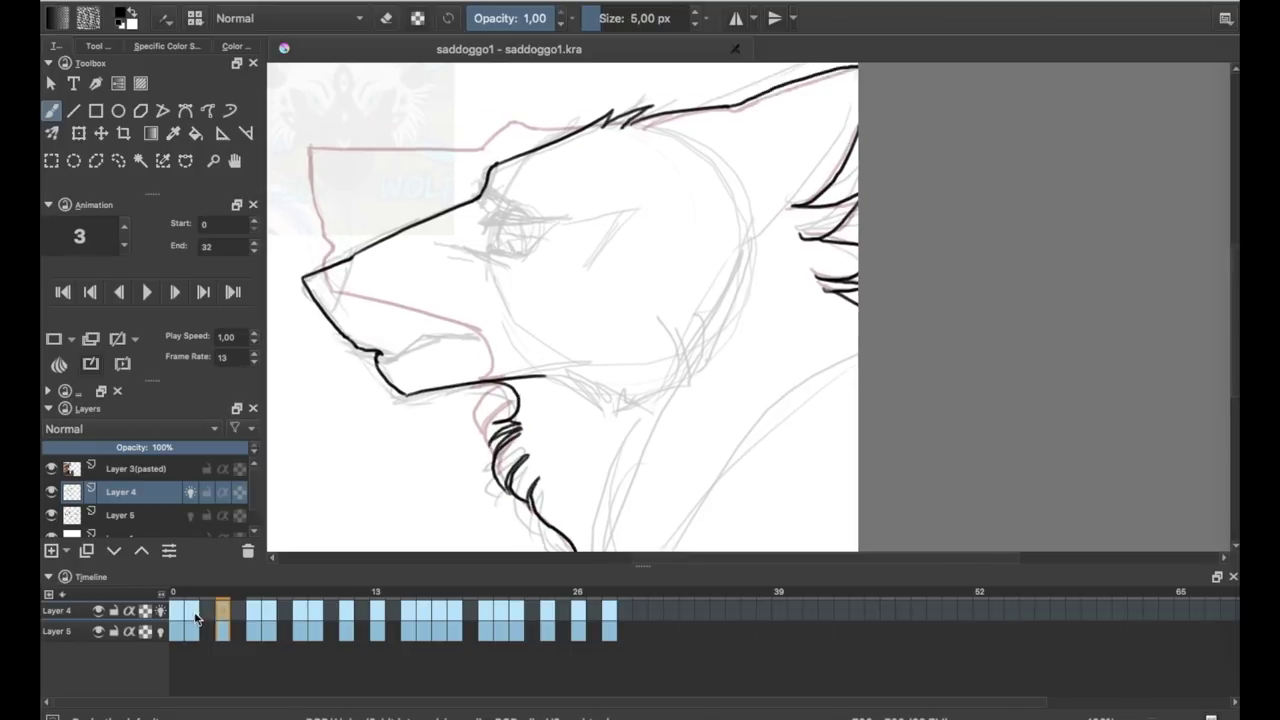
# On frame 5, ink the head-top contour and the brow-to-nose line.
pyautogui.press('Right')
pyautogui.press('Right')
pyautogui.moveTo(487, 235)
pyautogui.mouseDown()
pyautogui.moveTo(660, 128)
pyautogui.moveTo(866, 86)
pyautogui.mouseUp()
pyautogui.moveTo(866, 162); pyautogui.dragTo(809, 219)
pyautogui.hscroll(-2, 640, 300)
pyautogui.moveTo(588, 198)
pyautogui.mouseDown()
pyautogui.moveTo(445, 295)
pyautogui.moveTo(580, 395)
pyautogui.moveTo(660, 390)
pyautogui.mouseUp()
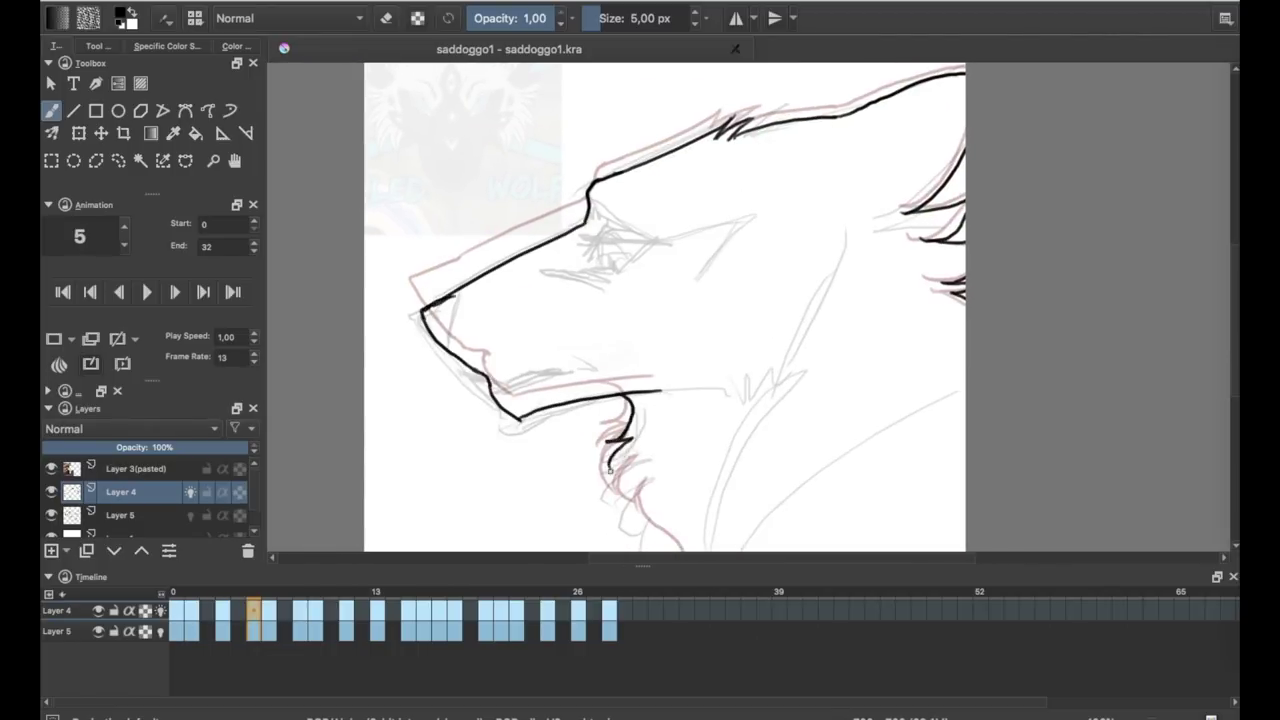
# On frame 6, ink the upper muzzle, head line, nose-to-chin line and neck fur.
pyautogui.press('e')
pyautogui.click(266, 614)
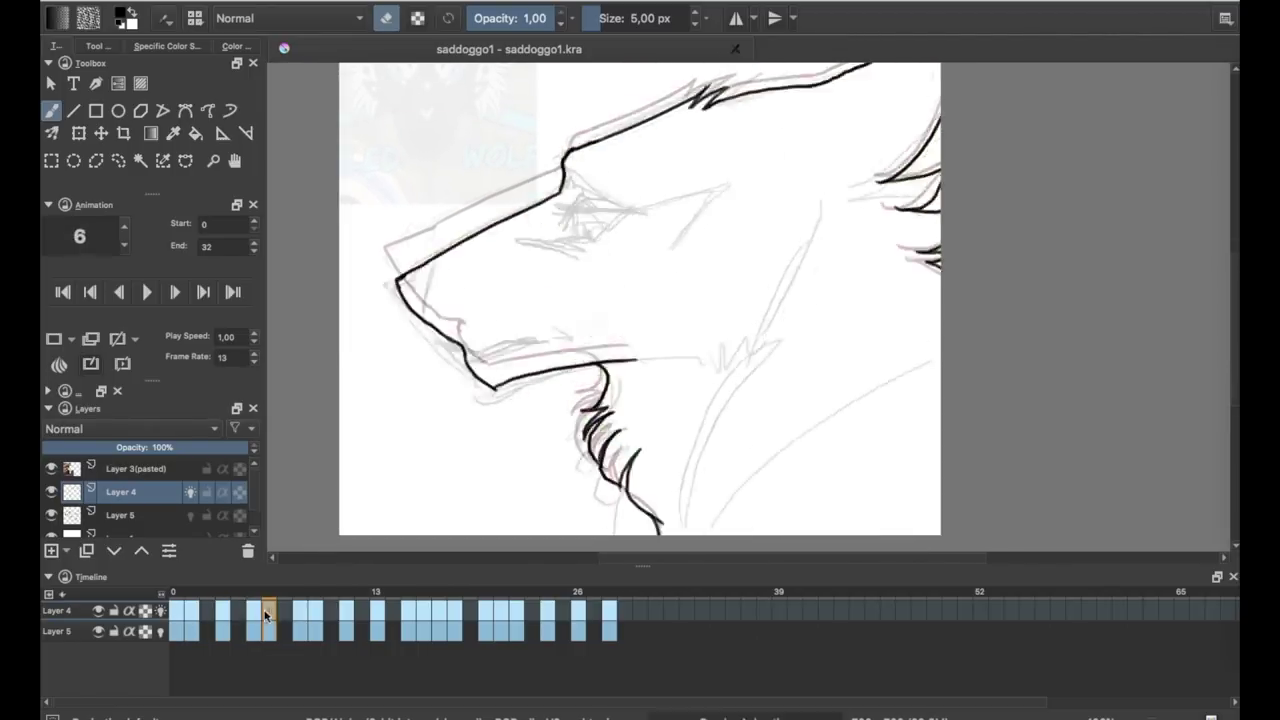
pyautogui.press('e')
pyautogui.moveTo(388, 341); pyautogui.dragTo(522, 258)
pyautogui.moveTo(625, 184); pyautogui.dragTo(852, 108)
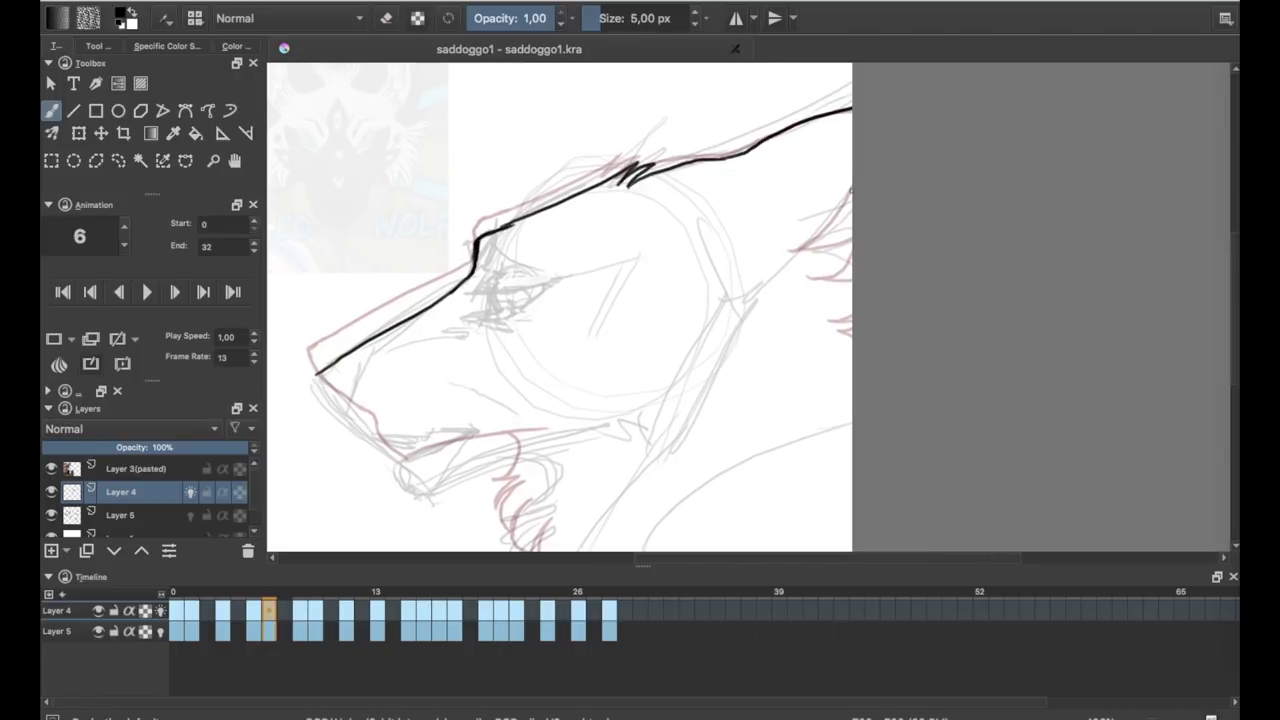
pyautogui.moveTo(386, 318)
pyautogui.mouseDown()
pyautogui.moveTo(473, 398)
pyautogui.moveTo(630, 387)
pyautogui.mouseUp()
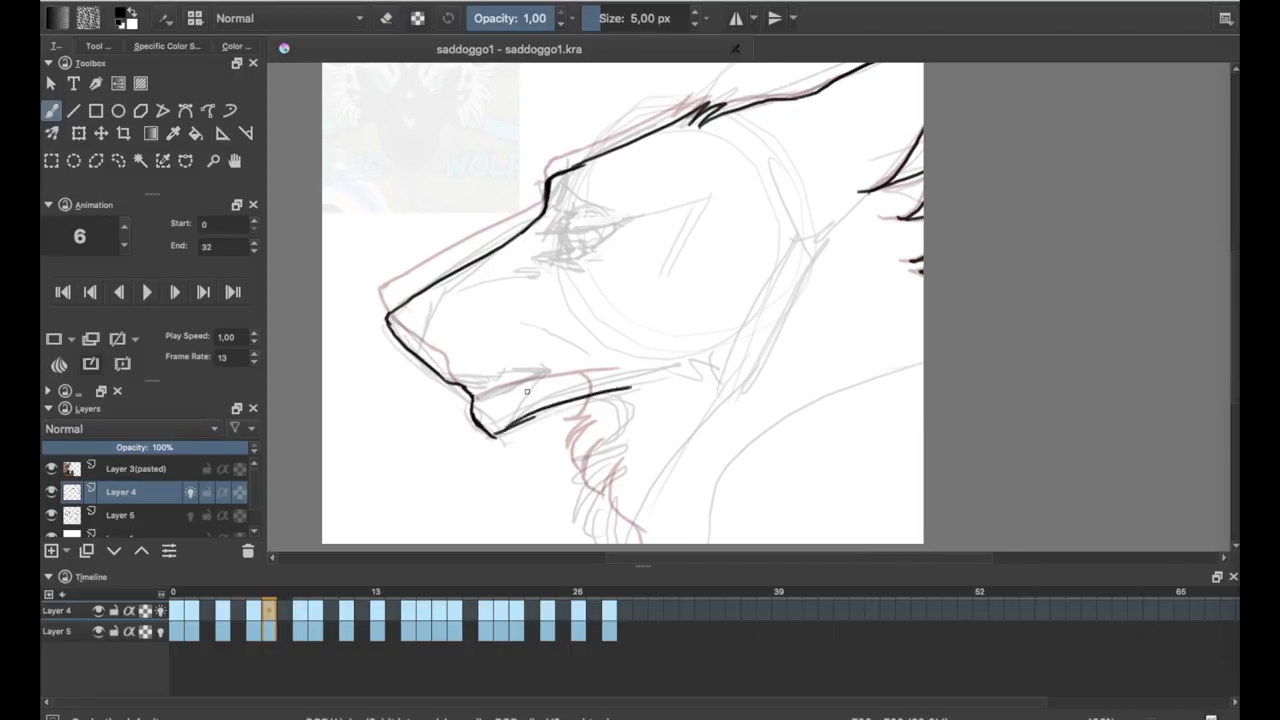
pyautogui.moveTo(615, 440)
pyautogui.mouseDown()
pyautogui.moveTo(590, 500)
pyautogui.moveTo(568, 425)
pyautogui.mouseUp()
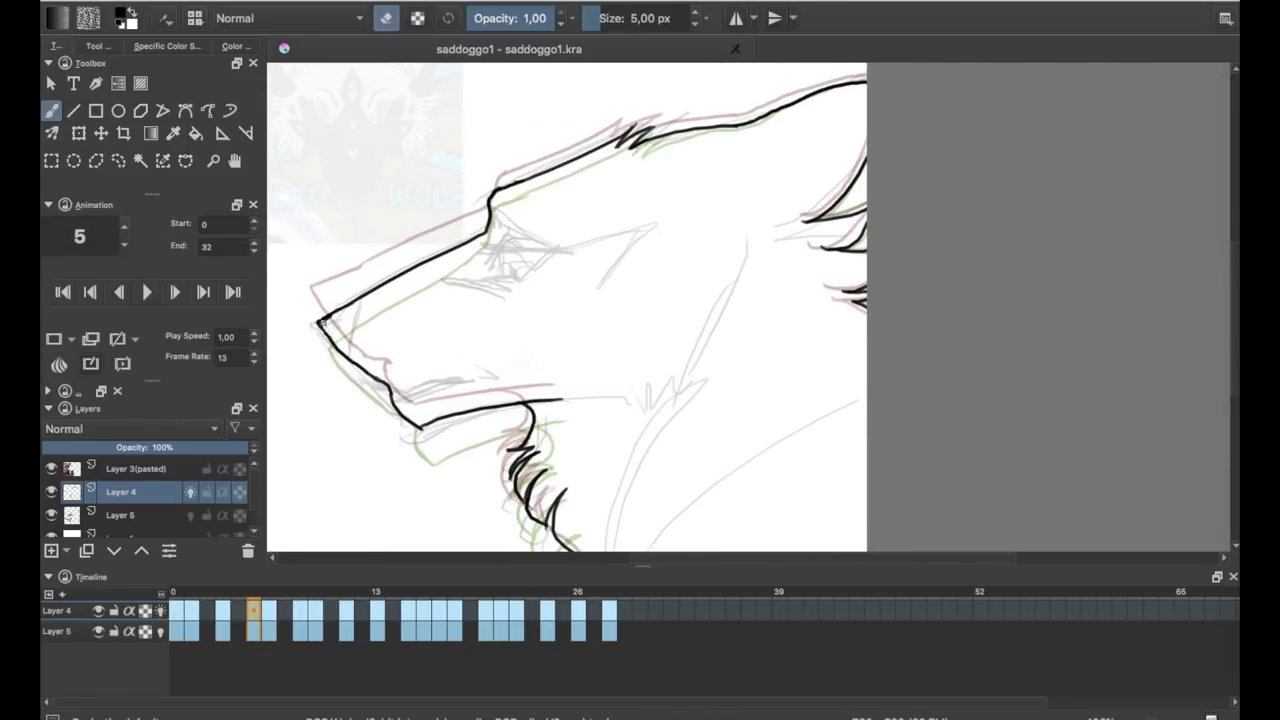
# On frame 8, ink the head outline, nose line and nose-to-brow outline.
pyautogui.click(306, 612)
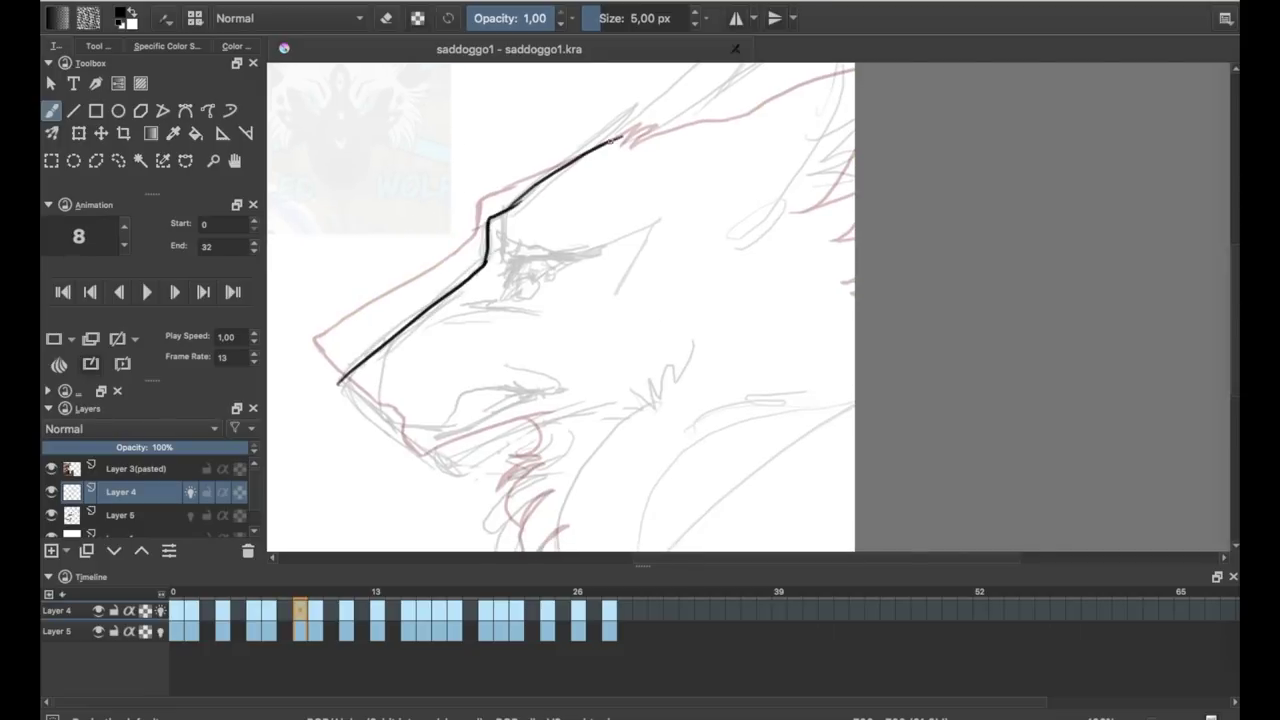
pyautogui.moveTo(610, 141)
pyautogui.mouseDown()
pyautogui.moveTo(700, 177)
pyautogui.moveTo(790, 103)
pyautogui.mouseUp()
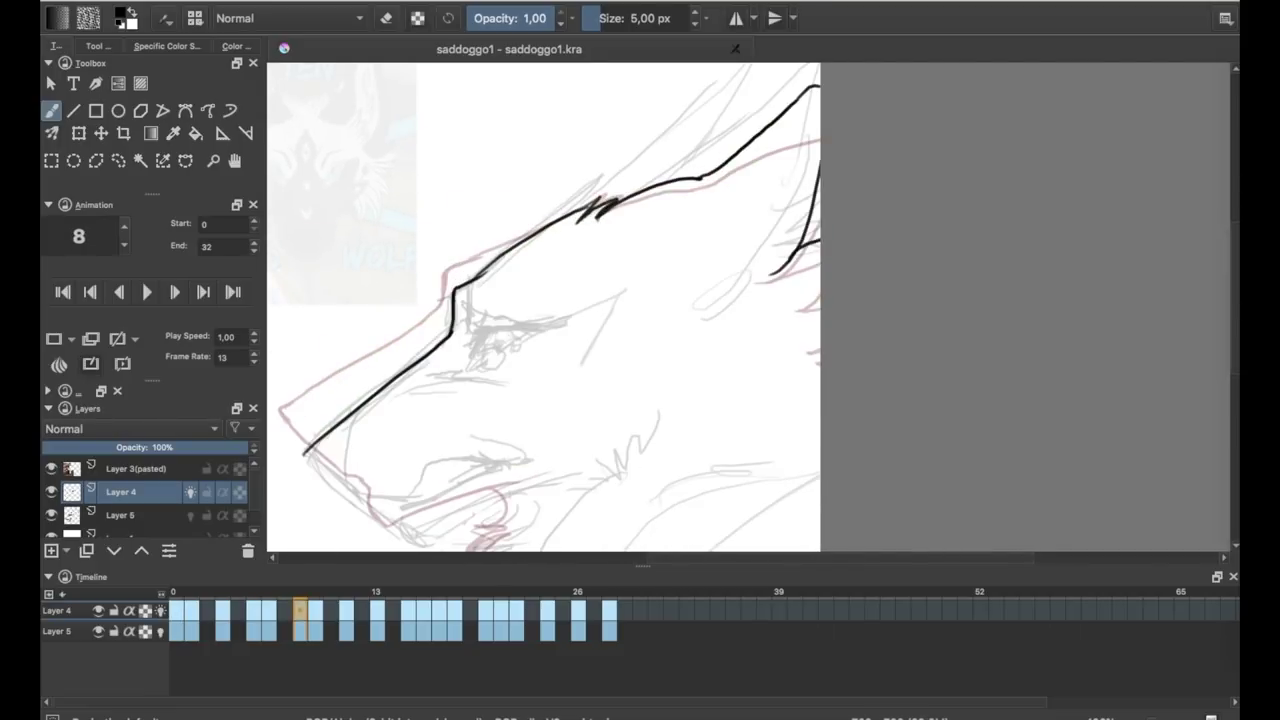
pyautogui.moveTo(435, 290); pyautogui.dragTo(492, 342)
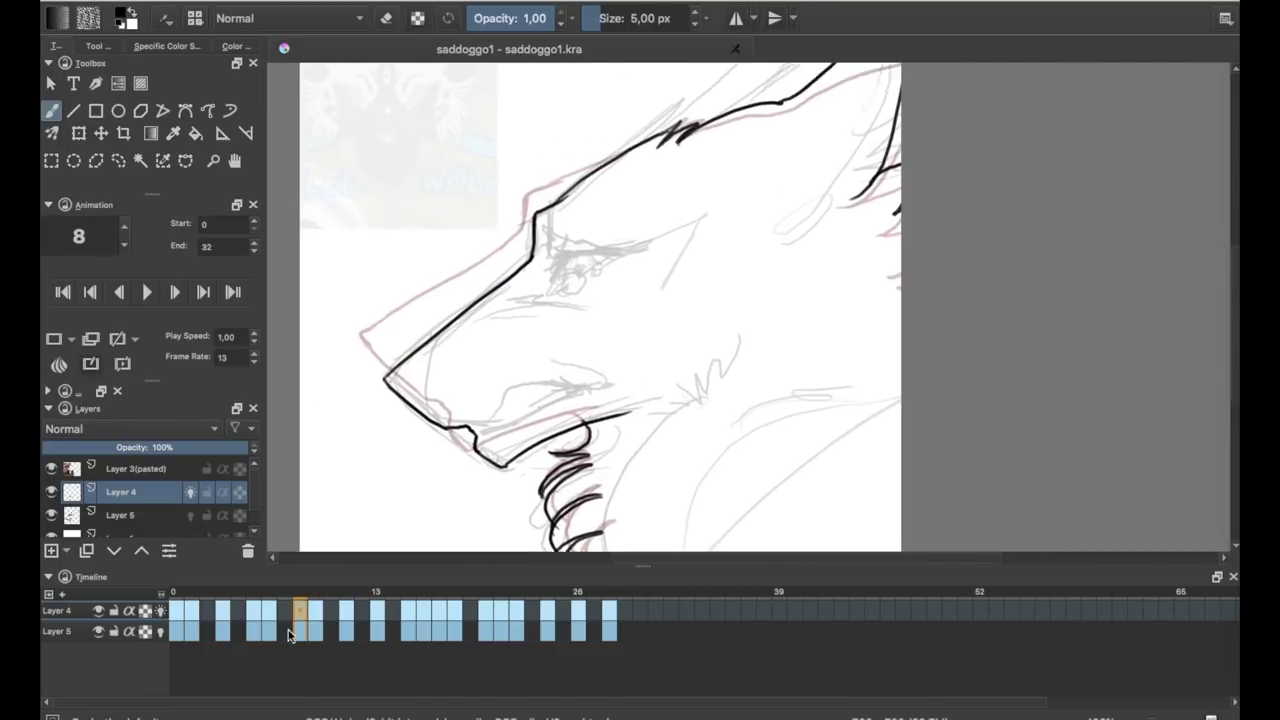
pyautogui.moveTo(453, 462)
pyautogui.mouseDown()
pyautogui.moveTo(555, 268)
pyautogui.moveTo(830, 115)
pyautogui.mouseUp()
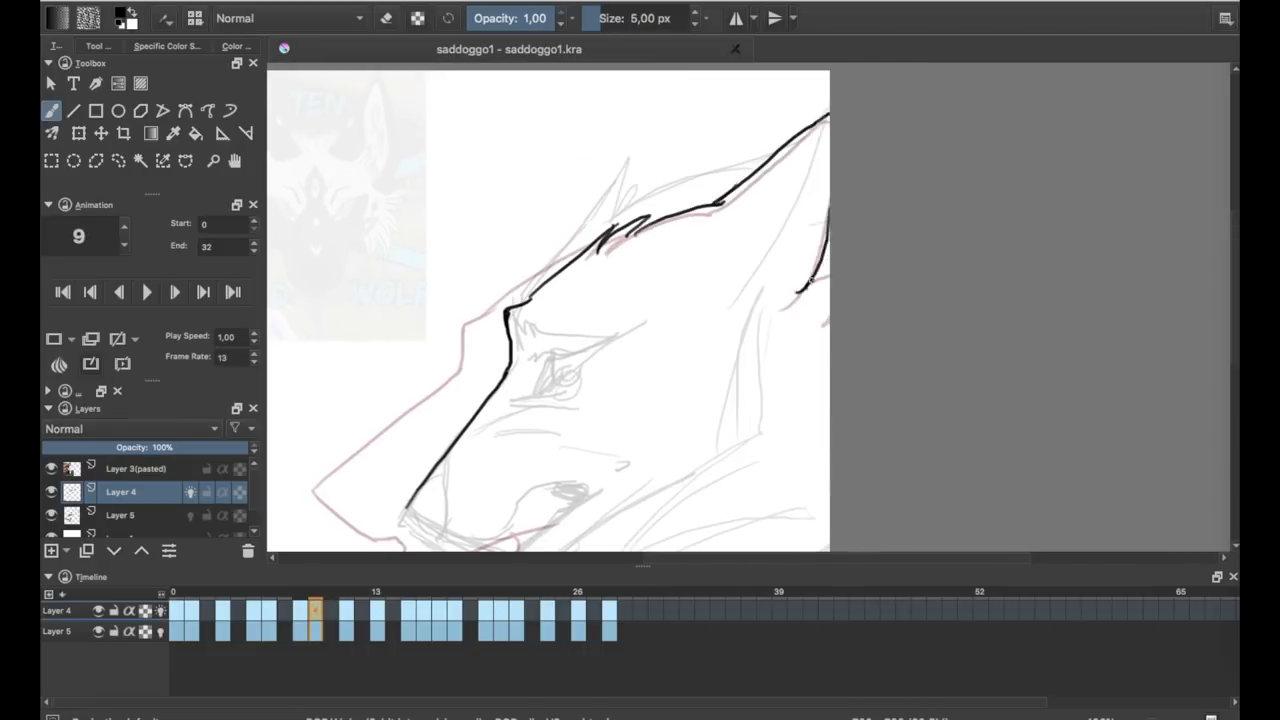
pyautogui.press('e')
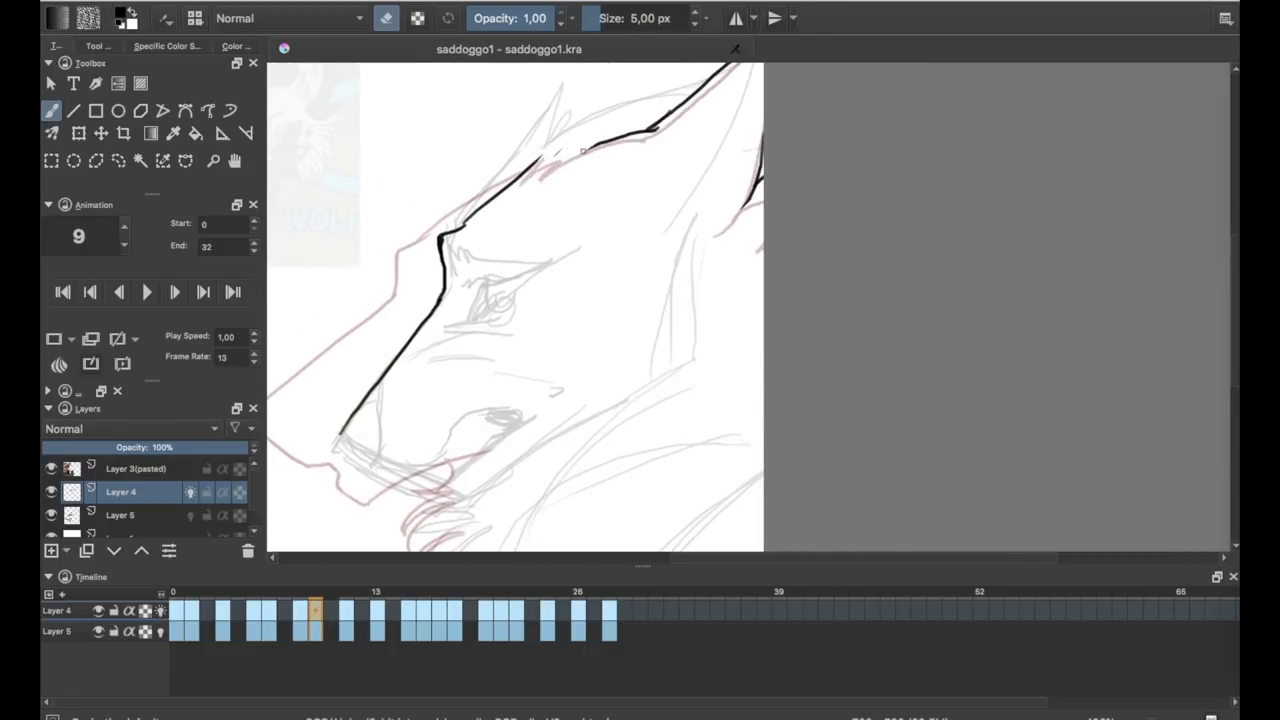
pyautogui.press('e')
pyautogui.press('e')
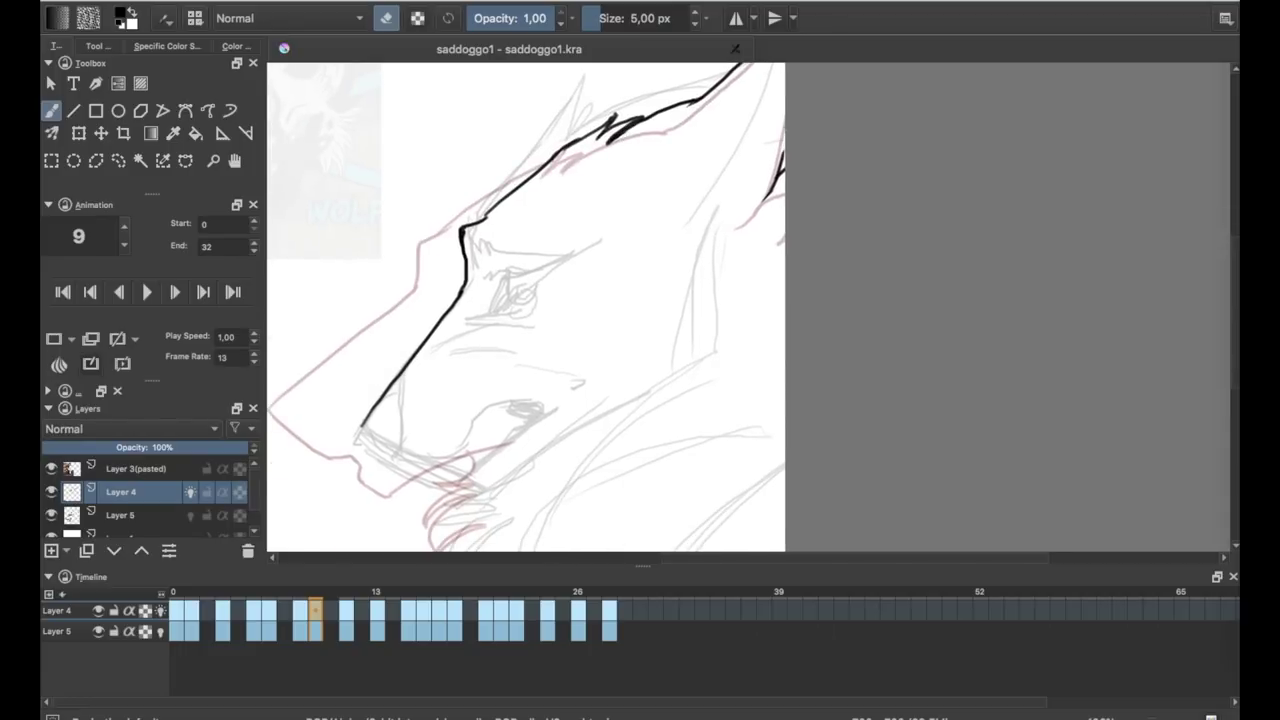
pyautogui.click(390, 24)
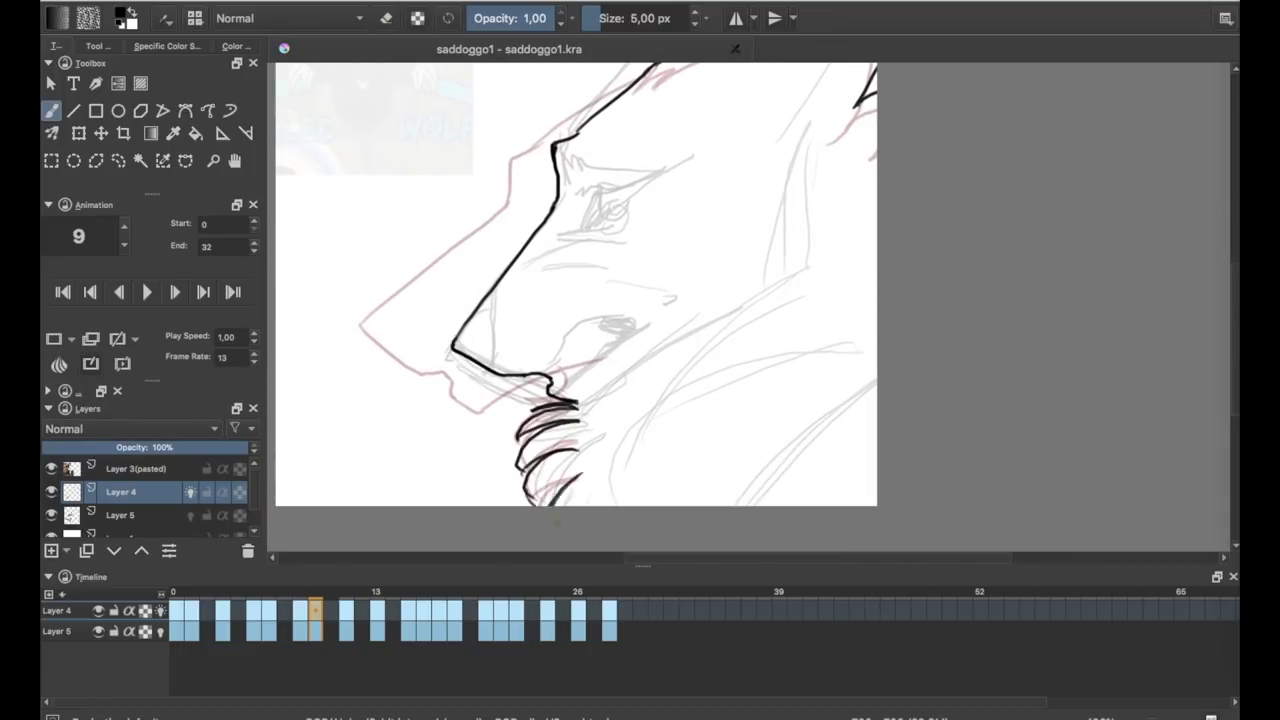
# Preview the animation, then ink the snout, nose and lip lines on frame 11.
pyautogui.click(145, 292)
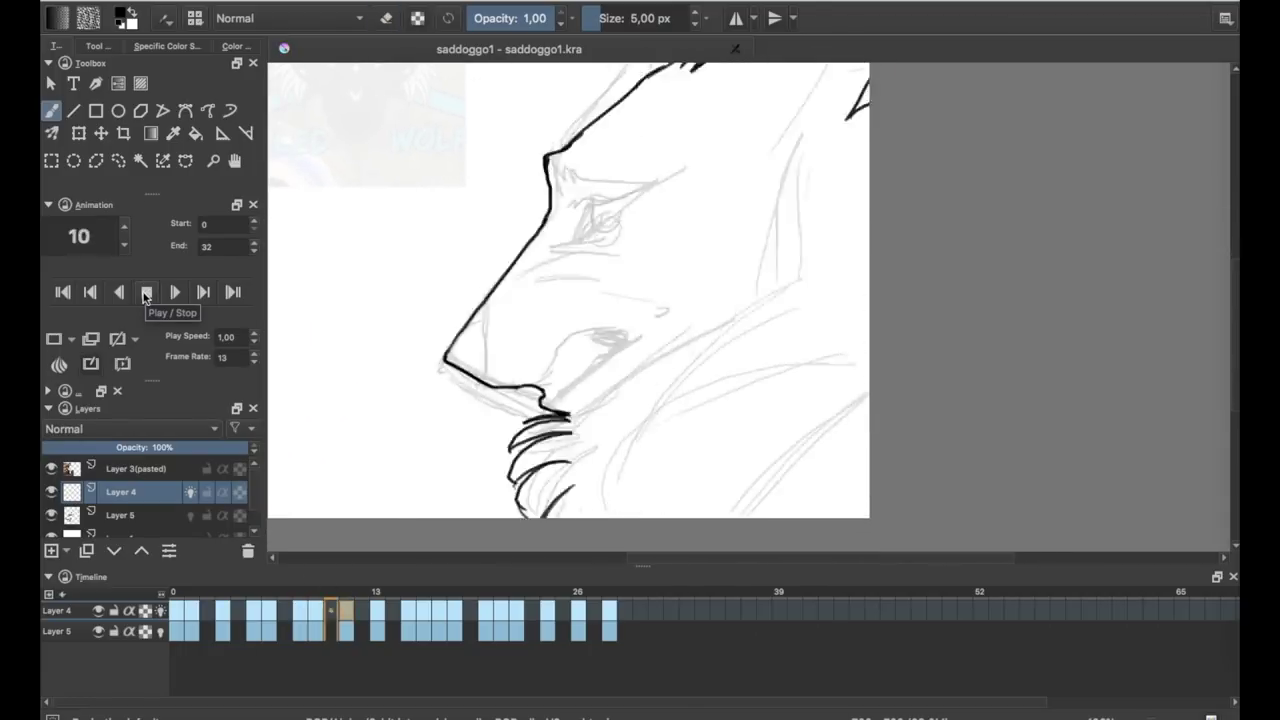
pyautogui.press('-')
pyautogui.click(255, 612)
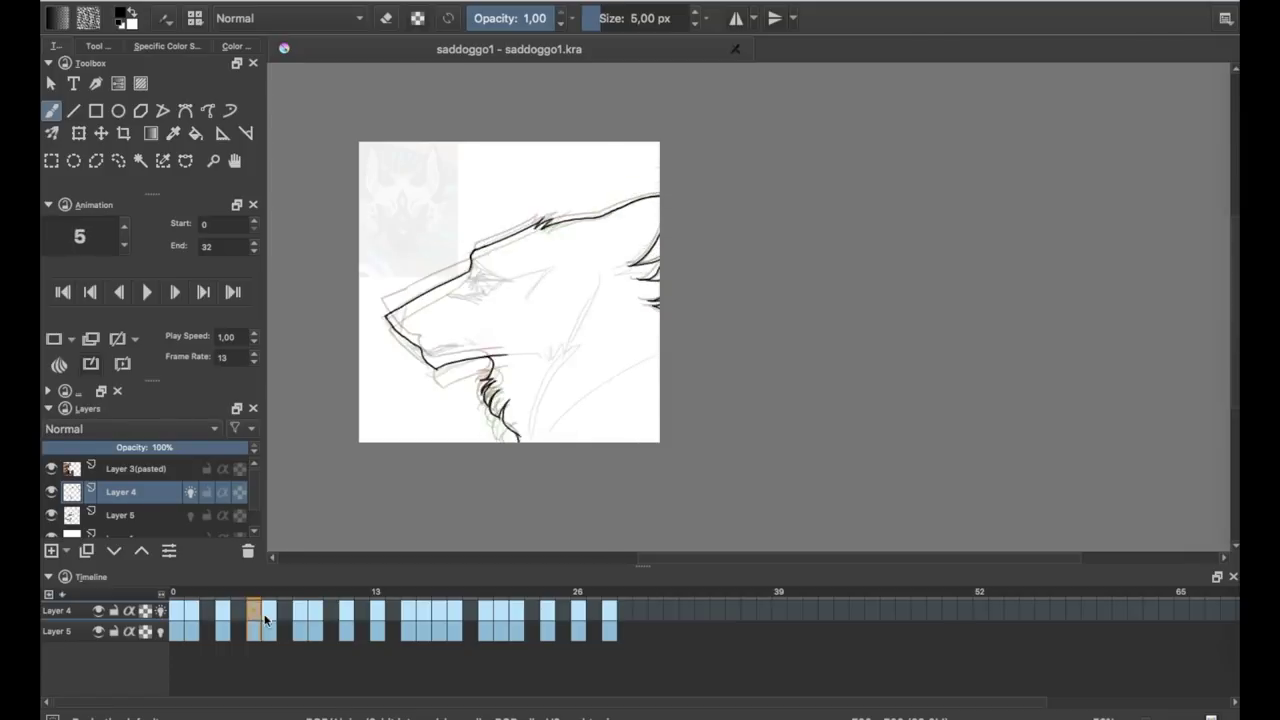
pyautogui.press('+')
pyautogui.press('.')
pyautogui.press('.')
pyautogui.press('.')
pyautogui.press('.')
pyautogui.moveTo(425, 425); pyautogui.dragTo(385, 472)
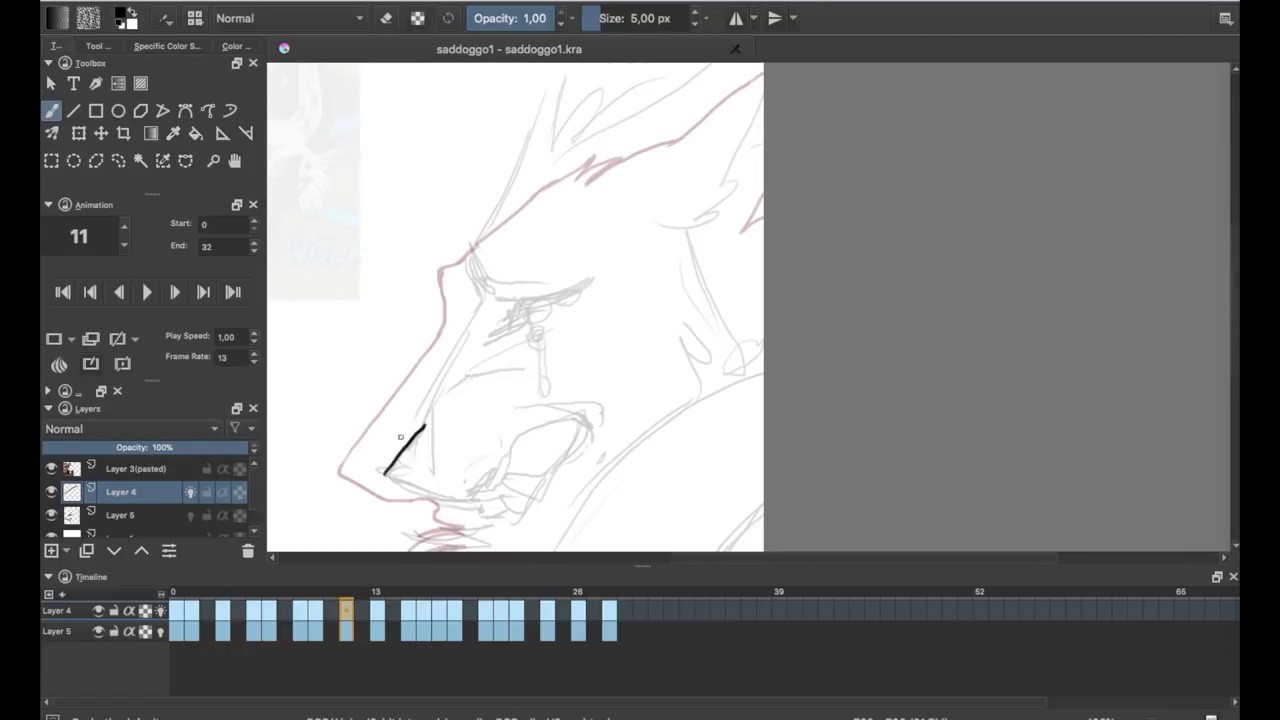
pyautogui.moveTo(482, 302); pyautogui.dragTo(472, 242)
pyautogui.moveTo(423, 298); pyautogui.dragTo(533, 341)
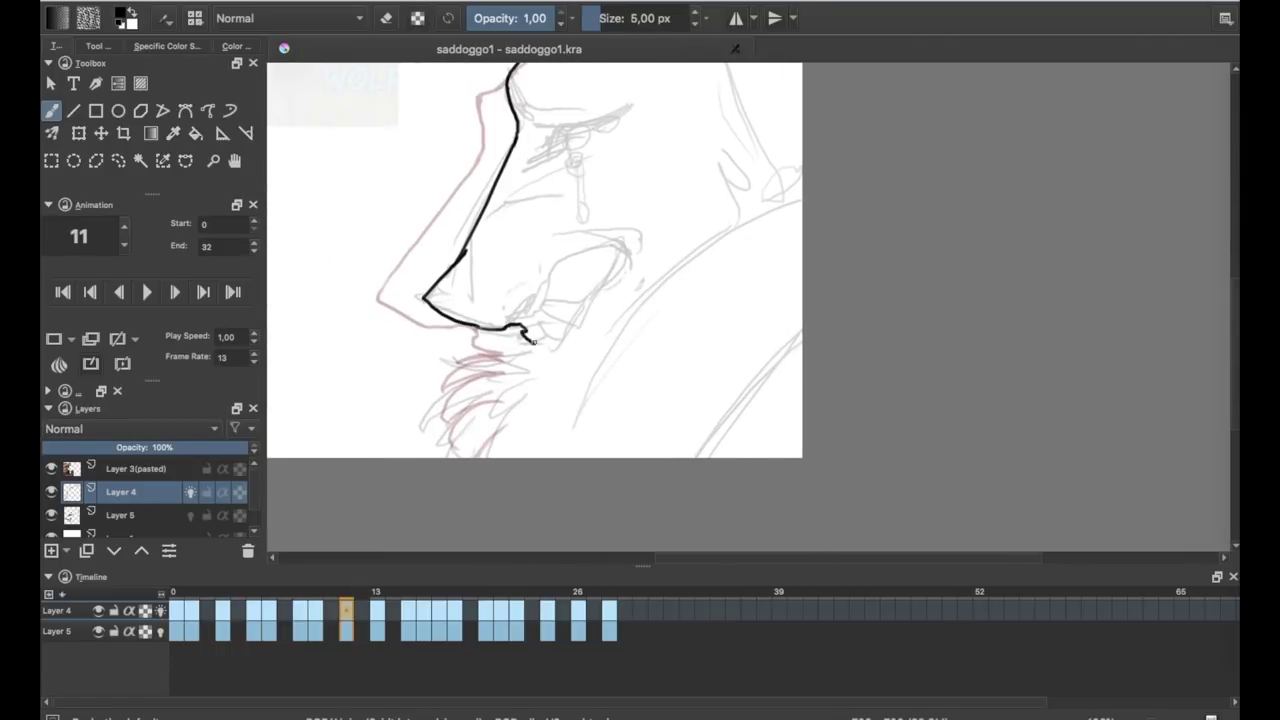
# Ink the snout outline on frame 13 and the snout and chin fur on frame 15.
pyautogui.click(376, 612)
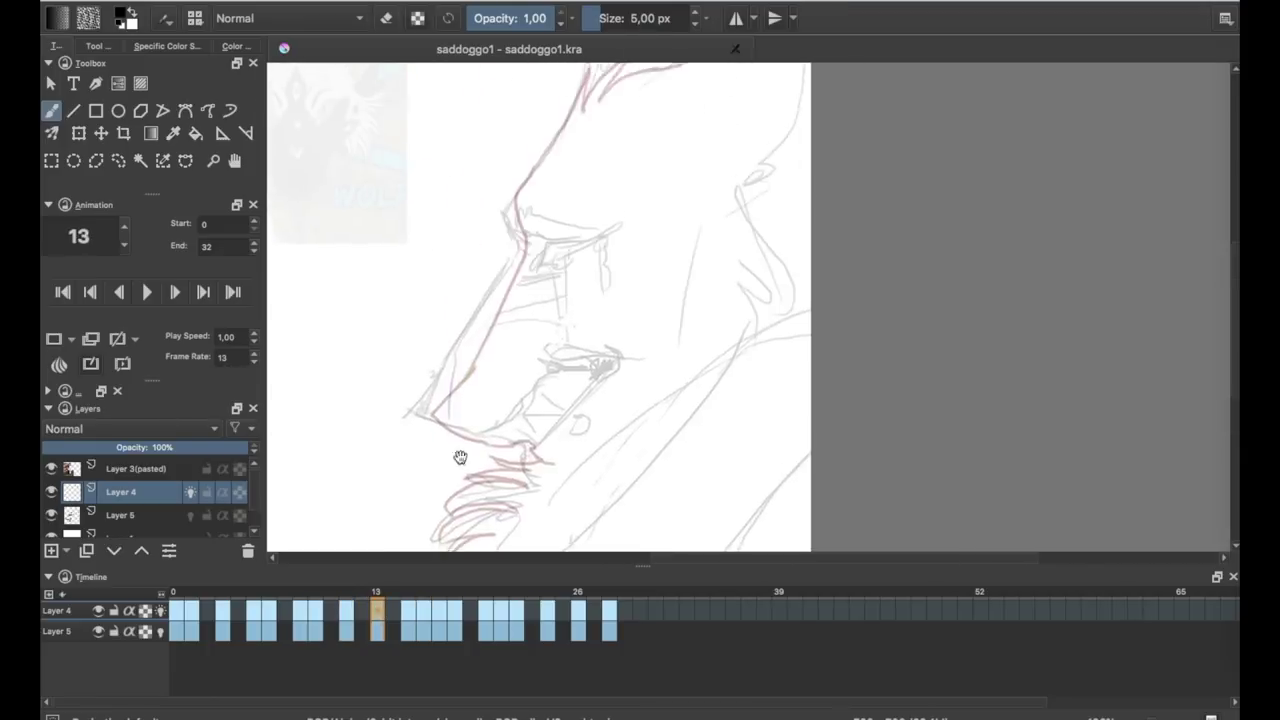
pyautogui.click(346, 612)
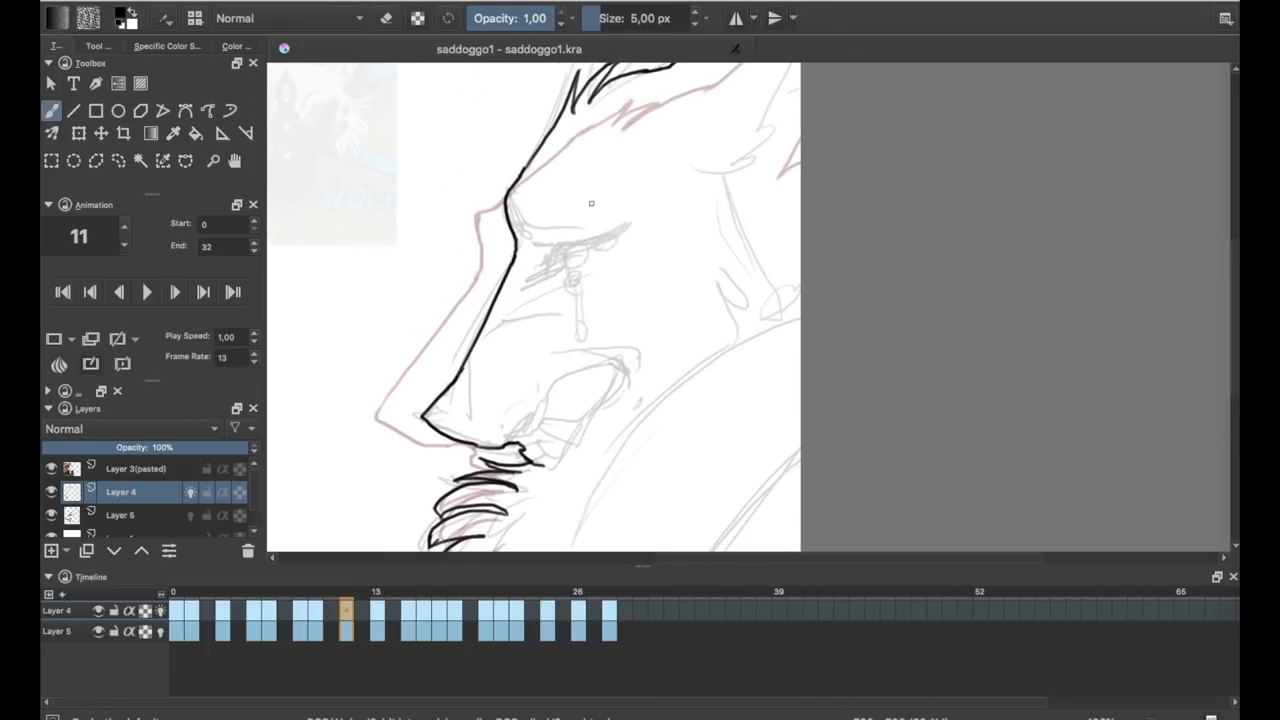
pyautogui.press('.')
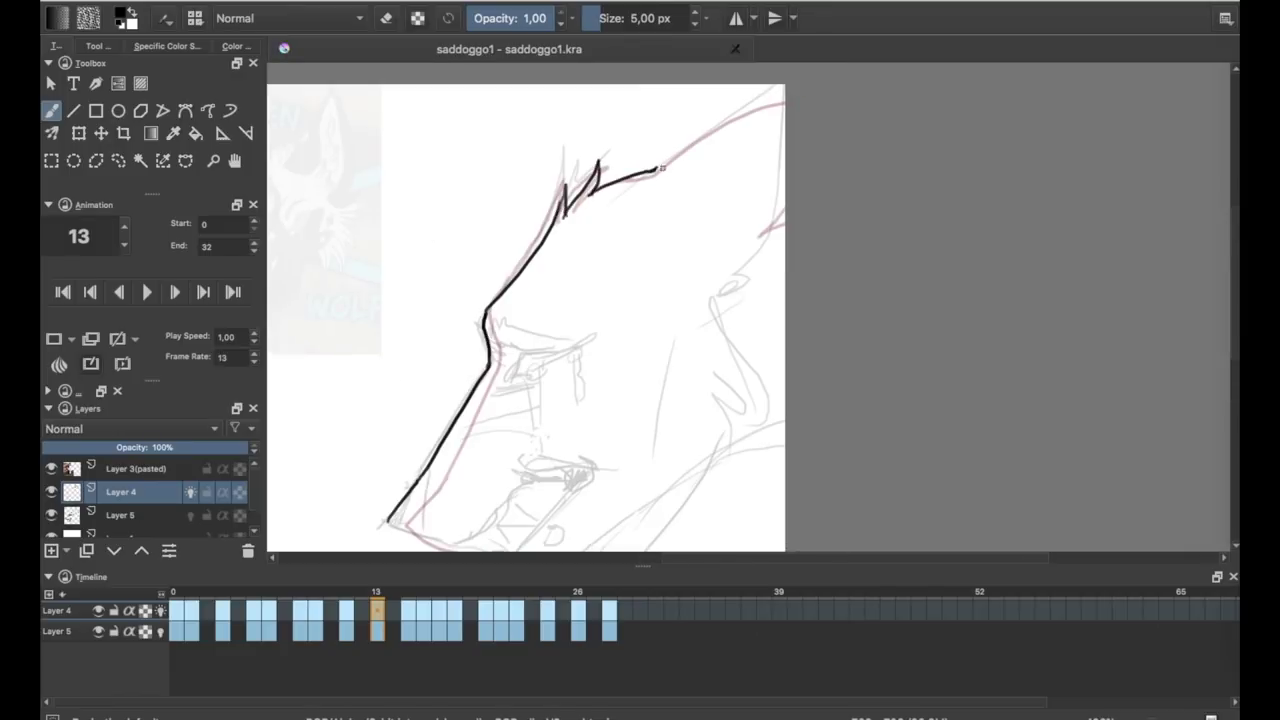
pyautogui.moveTo(508, 305); pyautogui.dragTo(587, 321)
pyautogui.press(',')
pyautogui.press(',')
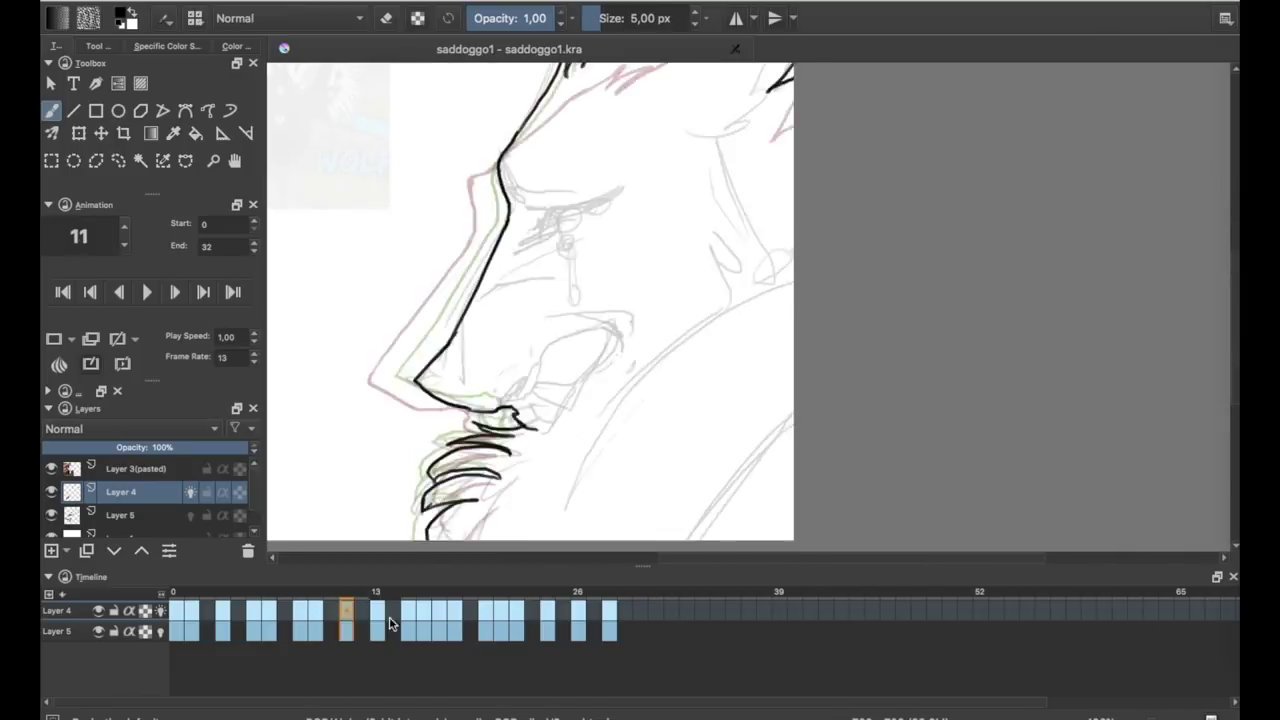
pyautogui.press('.')
pyautogui.press('.')
pyautogui.press('.')
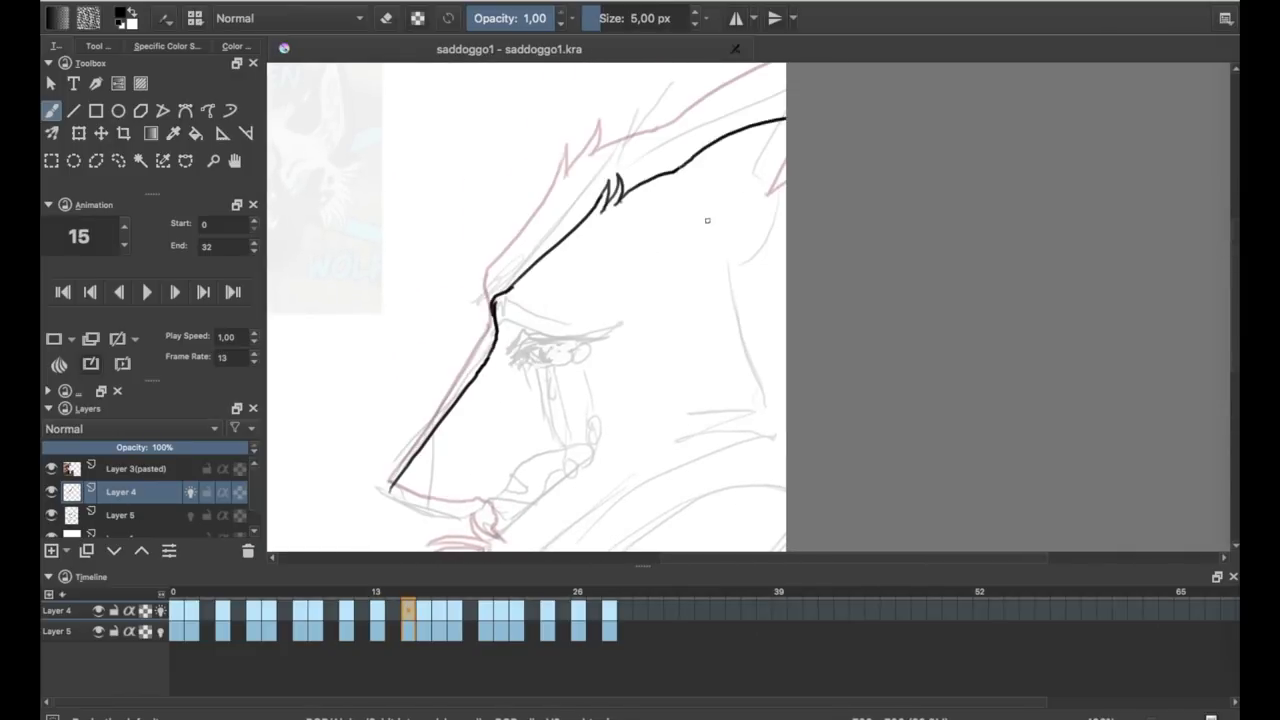
pyautogui.moveTo(453, 373); pyautogui.dragTo(519, 407)
pyautogui.moveTo(572, 443); pyautogui.dragTo(550, 488)
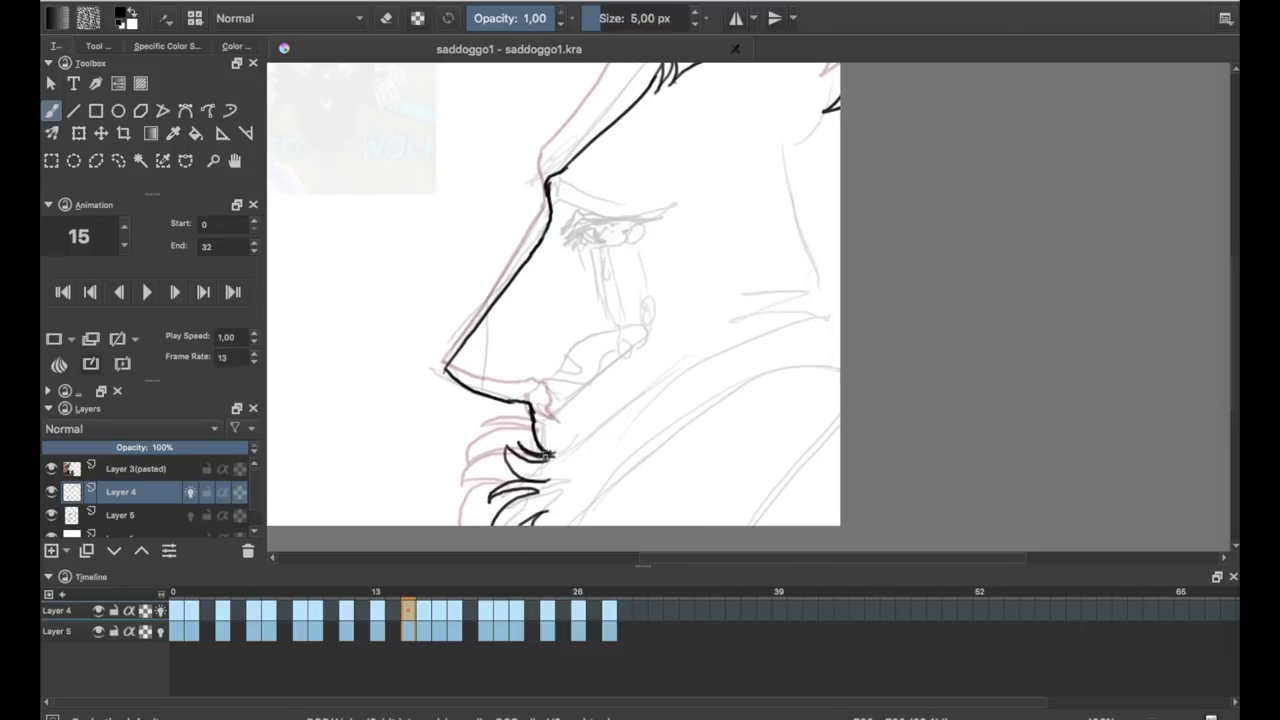
# Trace the snout on frames 16 and 17, then play back to check the inking.
pyautogui.press('.')
pyautogui.moveTo(545, 190); pyautogui.dragTo(445, 405)
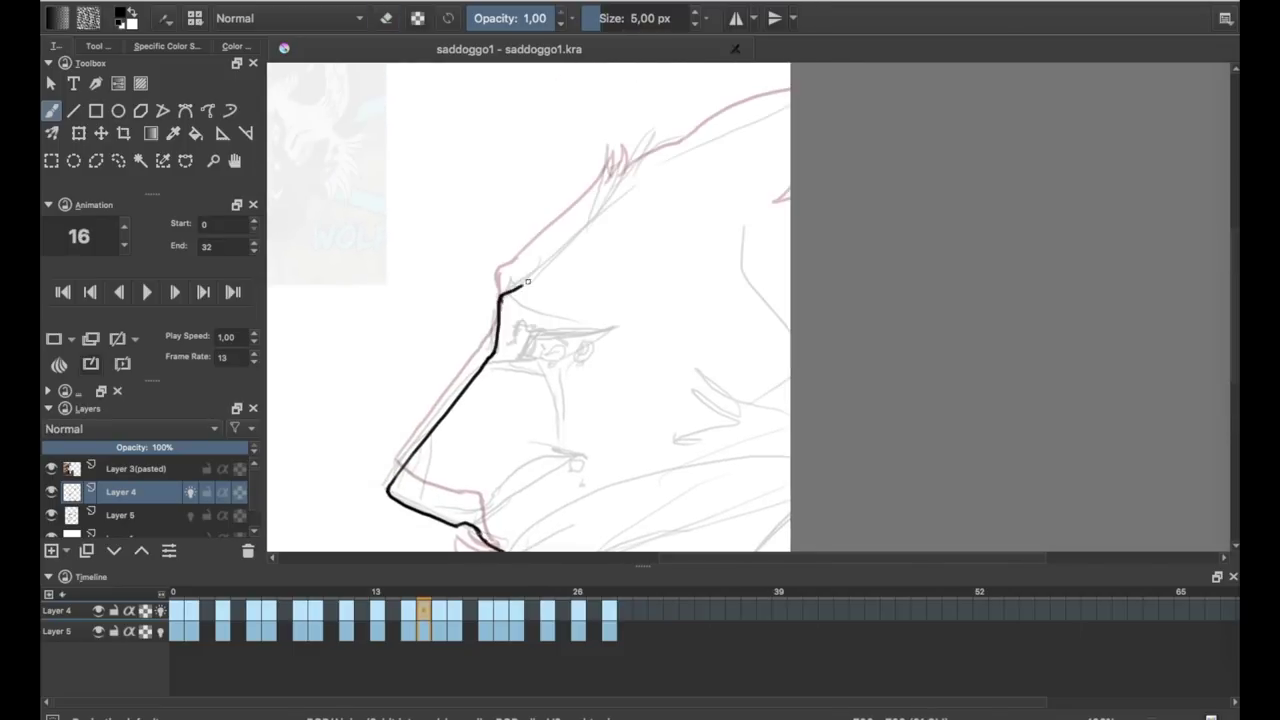
pyautogui.moveTo(500, 450); pyautogui.dragTo(577, 197)
pyautogui.press('.')
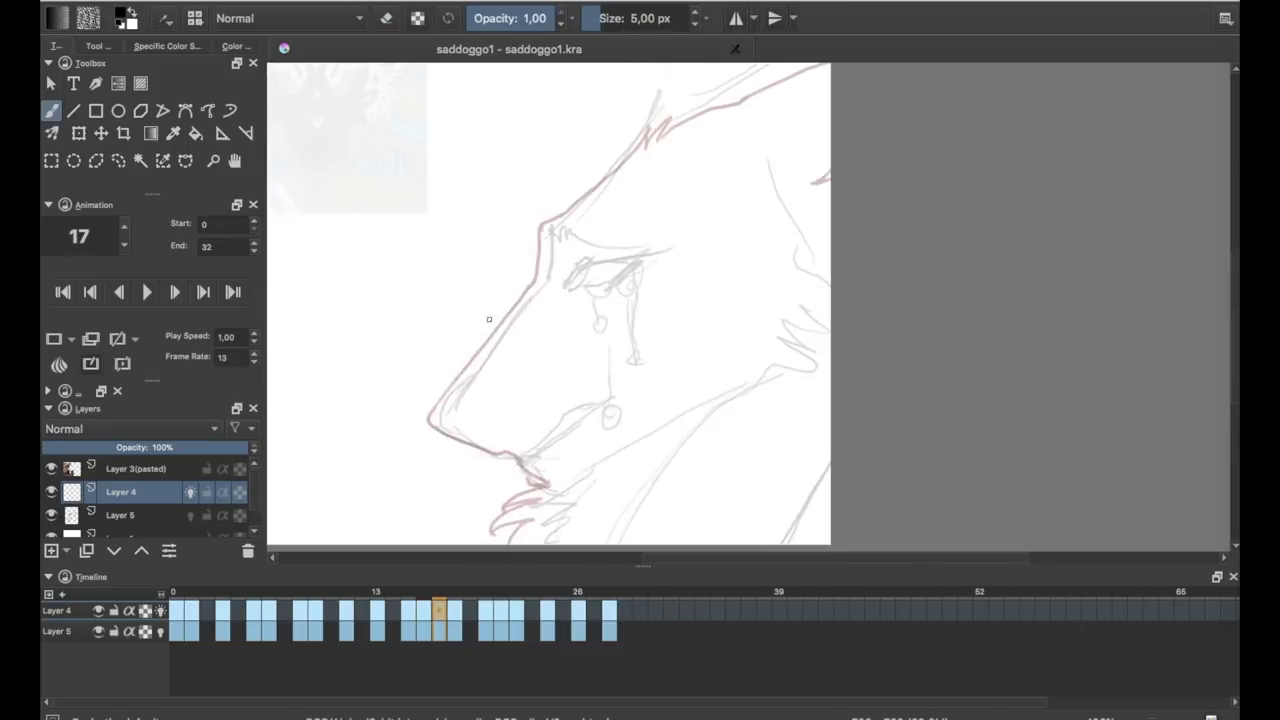
pyautogui.moveTo(434, 425); pyautogui.dragTo(457, 290)
pyautogui.moveTo(457, 290); pyautogui.dragTo(532, 324)
pyautogui.click(146, 291)
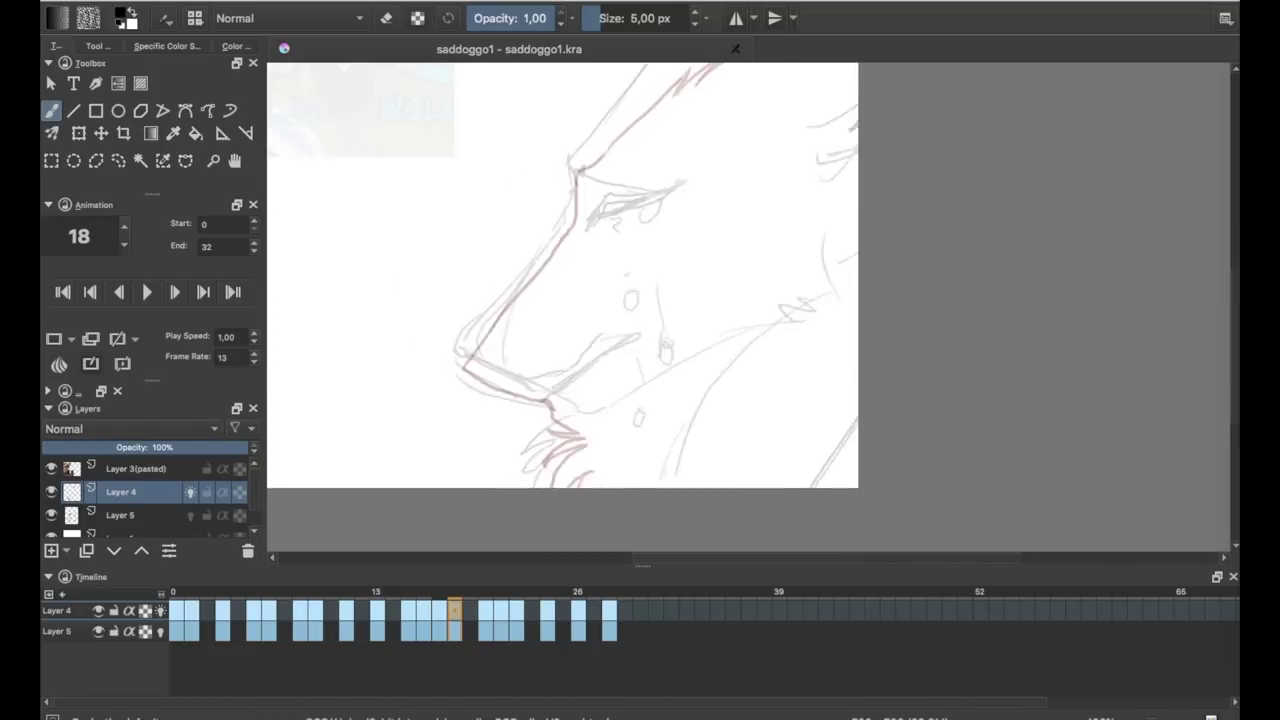
pyautogui.click(146, 291)
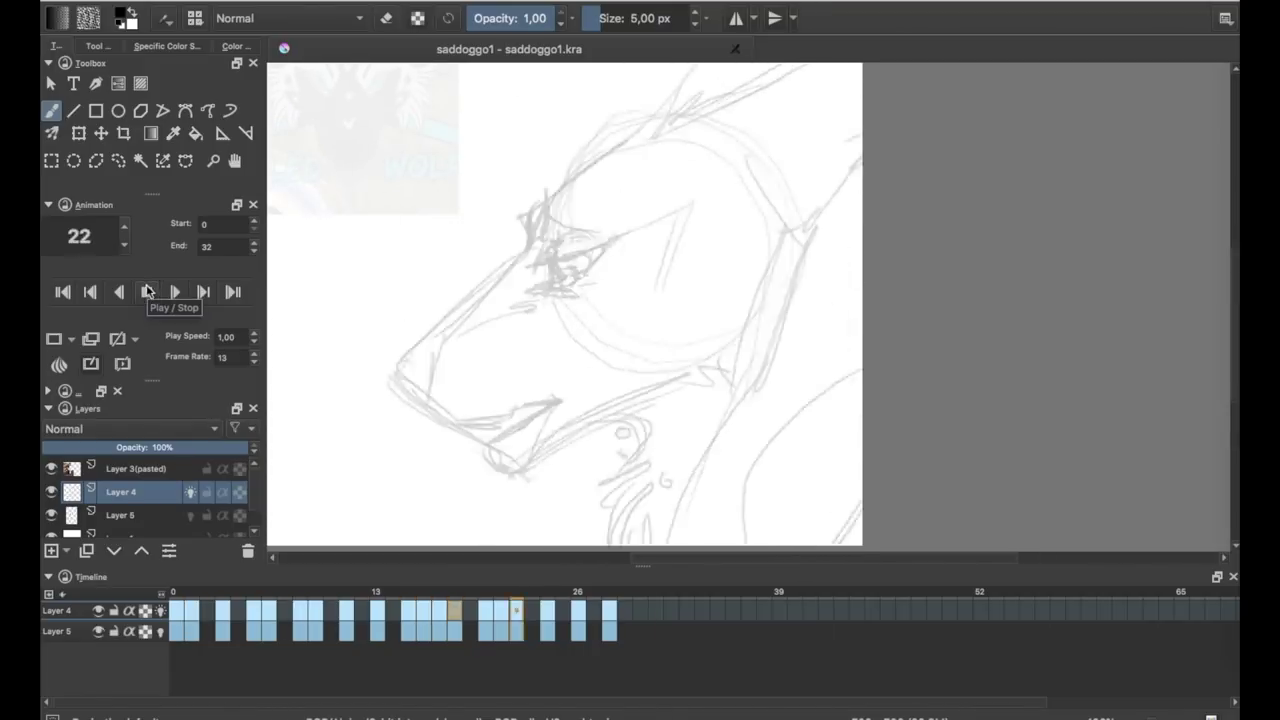
# Stop playback and review frames 9 through 21 to compare the wolf head drawings.
pyautogui.click(146, 291)
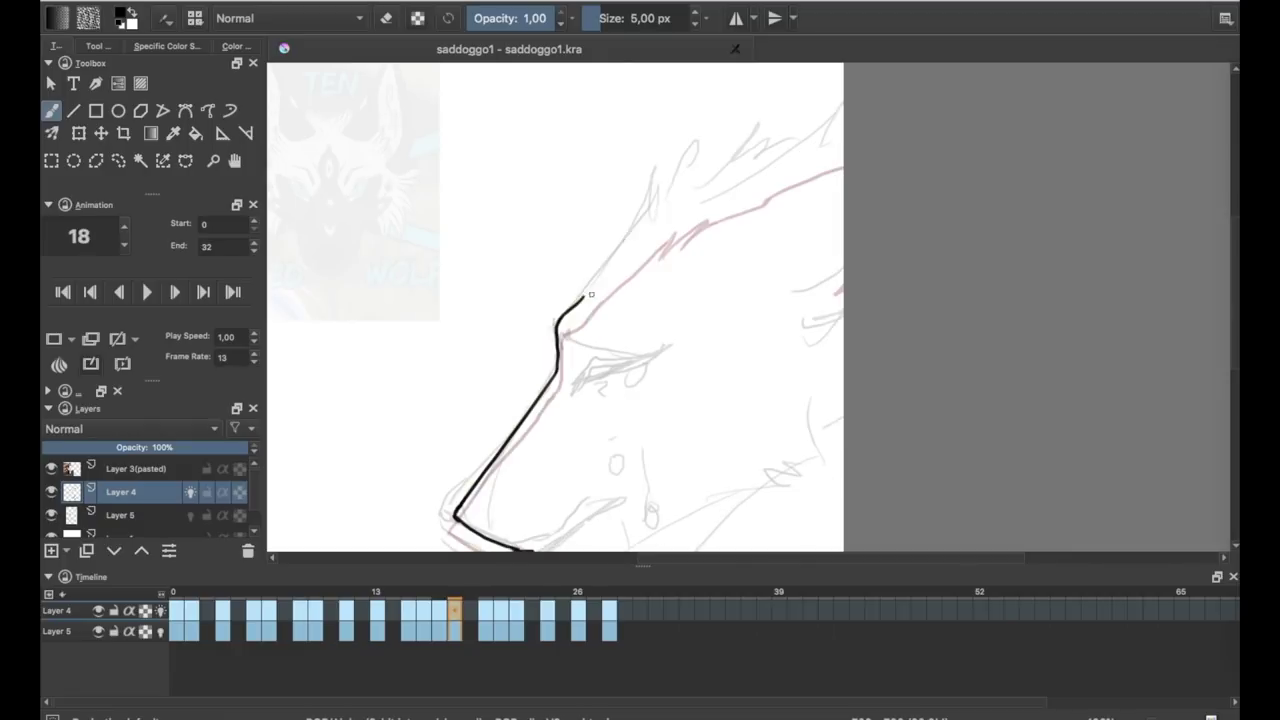
pyautogui.click(407, 612)
pyautogui.click(412, 612)
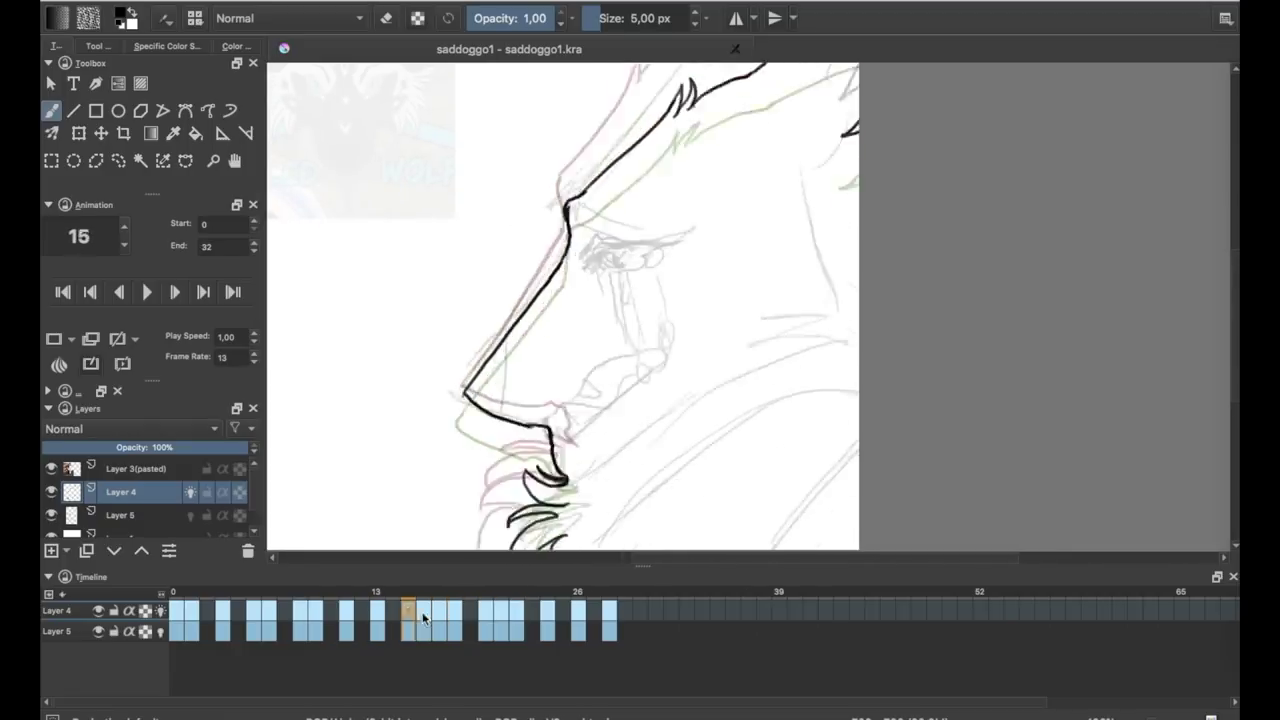
pyautogui.click(502, 612)
pyautogui.click(310, 612)
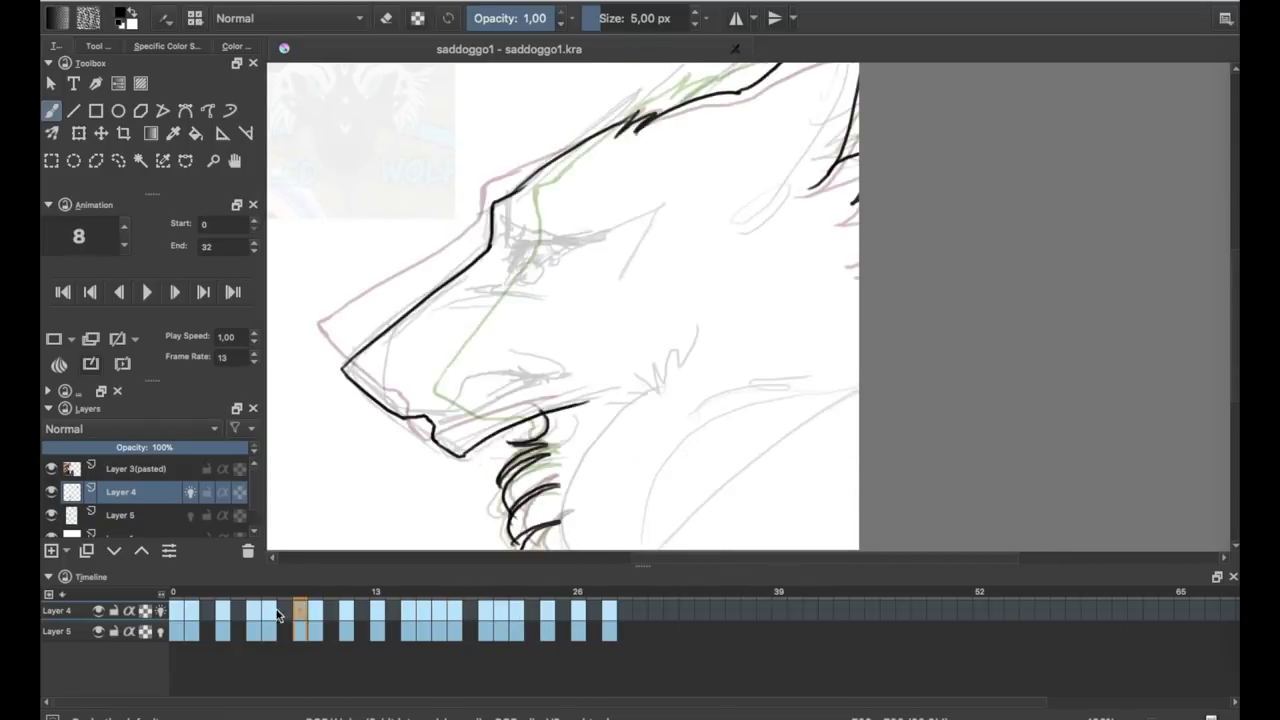
pyautogui.click(486, 612)
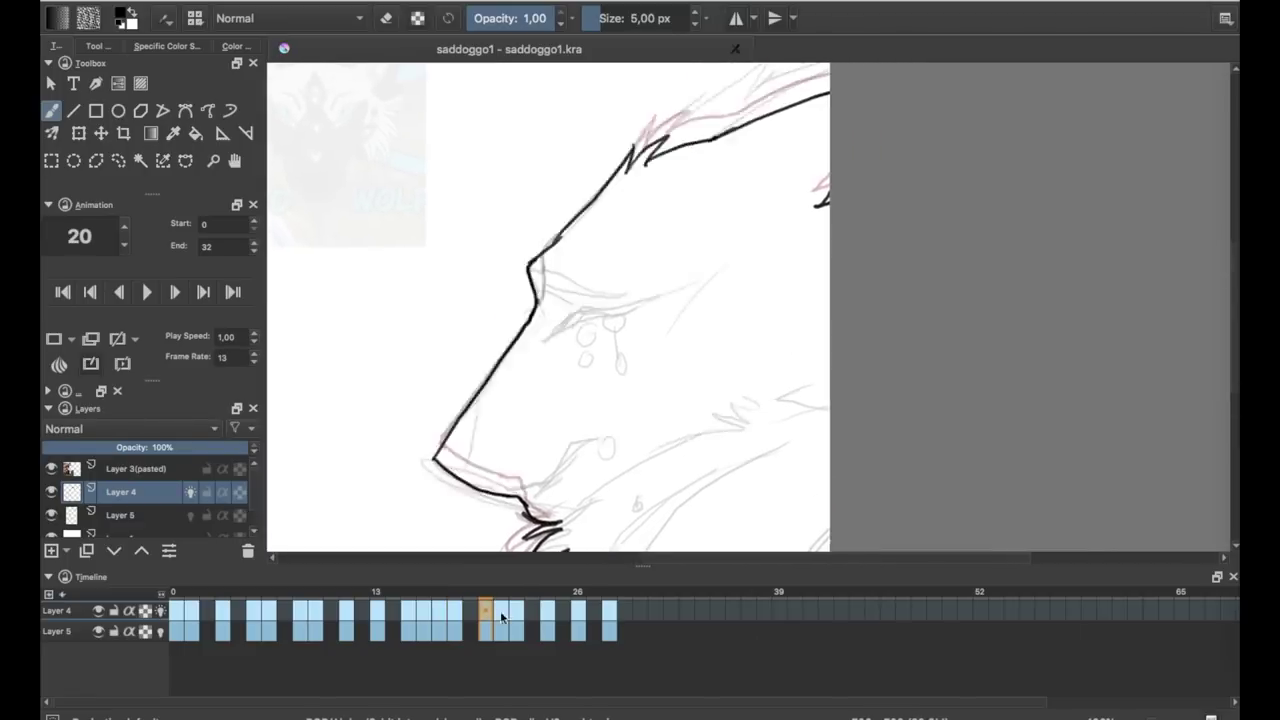
pyautogui.press('Right')
# Extend the chin line on frame 21 and shift frame 22's jaw left to fit.
pyautogui.moveTo(608, 347); pyautogui.dragTo(642, 366)
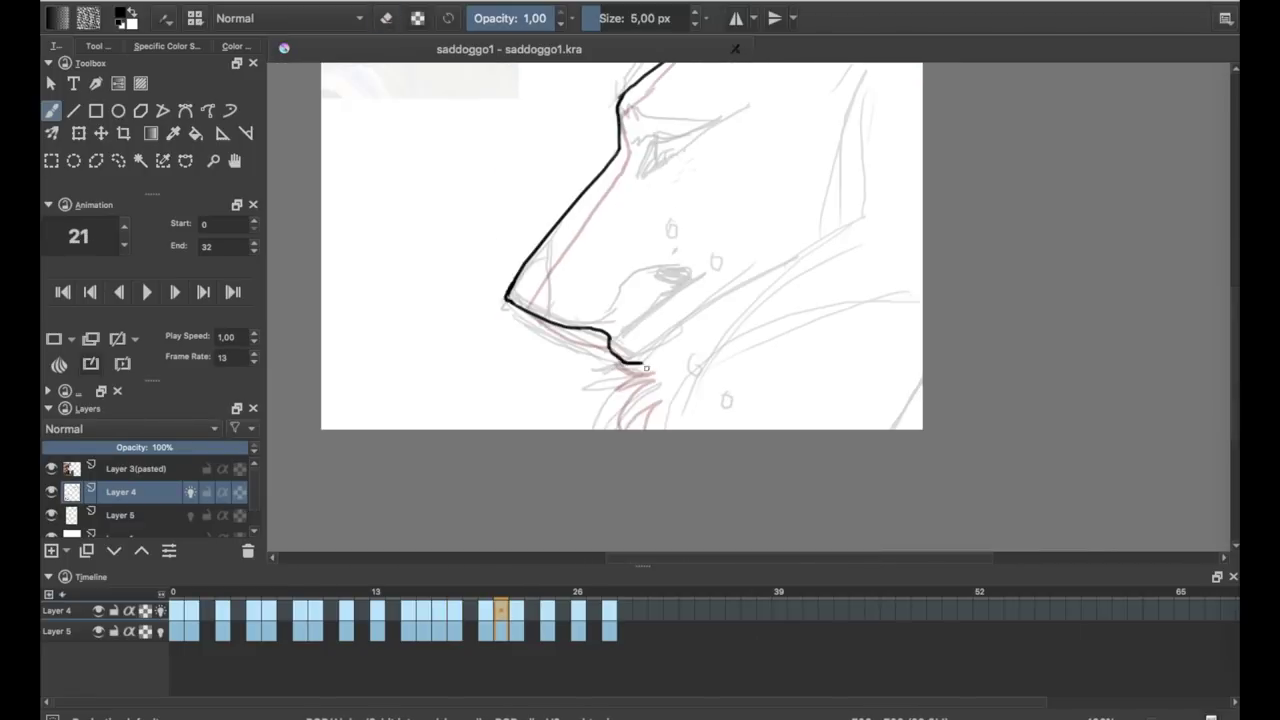
pyautogui.press('Right')
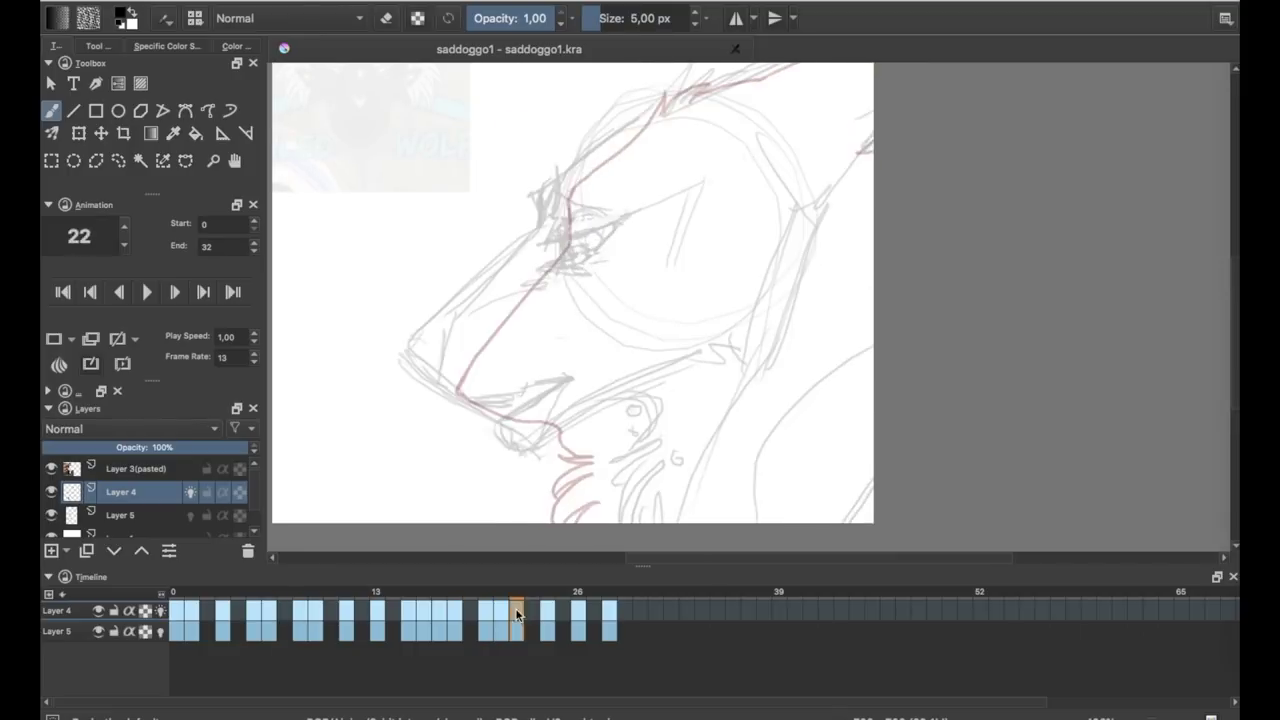
pyautogui.rightClick(295, 630)
pyautogui.click(516, 610)
pyautogui.hotkey('ctrl', 't')
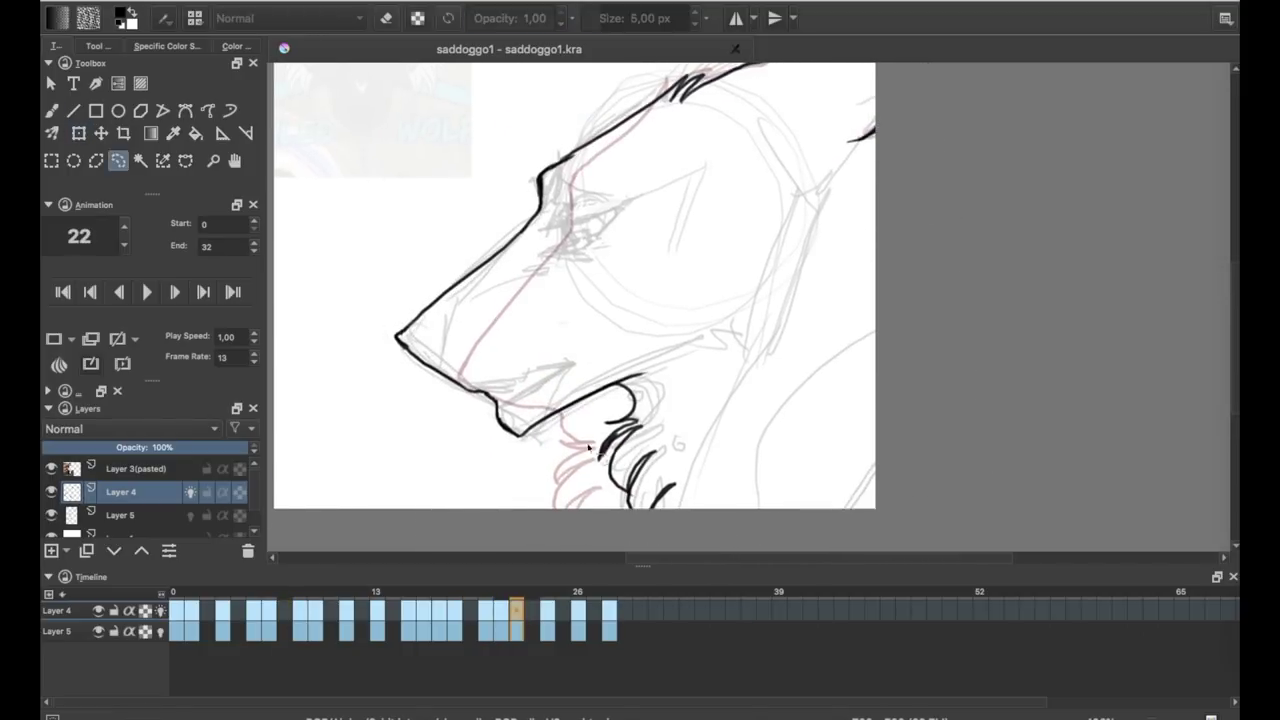
pyautogui.moveTo(638, 407); pyautogui.dragTo(608, 411)
pyautogui.press('Return')
# Step through frames 23 to 26 to check the later animation keys.
pyautogui.press('Right')
pyautogui.press('Right')
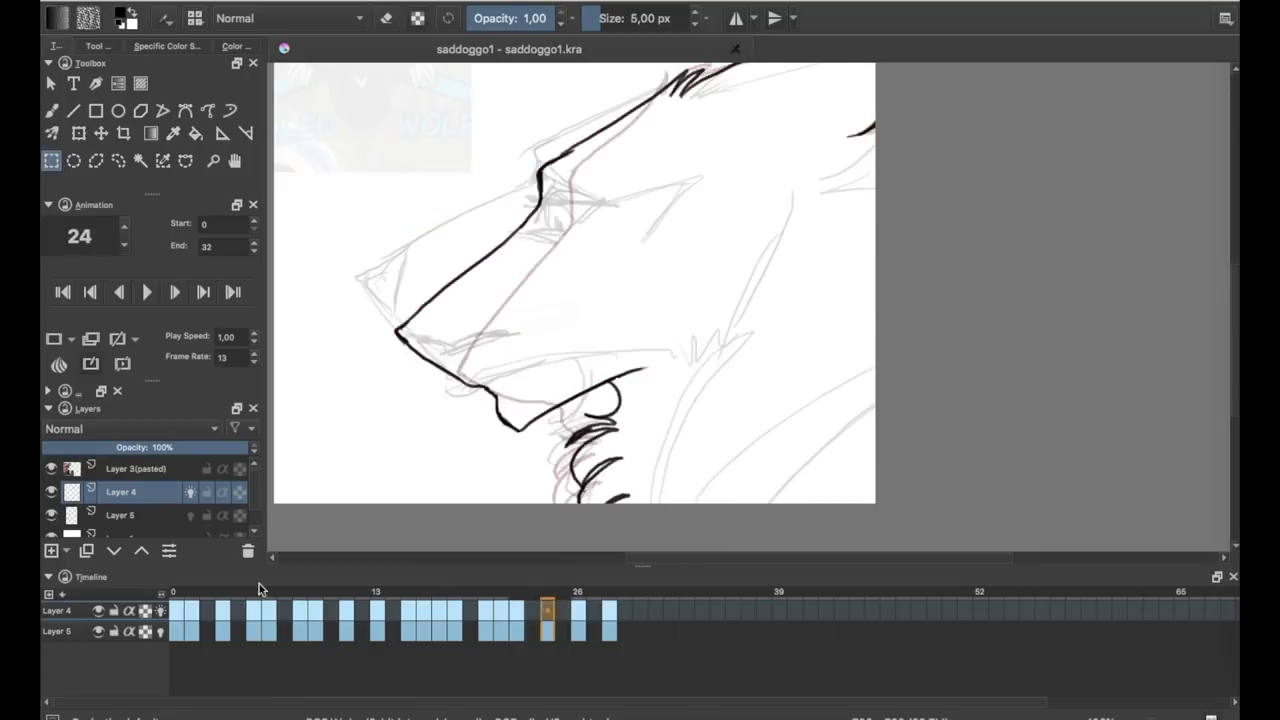
pyautogui.press('Left')
pyautogui.press('Right')
pyautogui.hotkey('ctrl', 't')
pyautogui.press('Right')
pyautogui.press('Right')
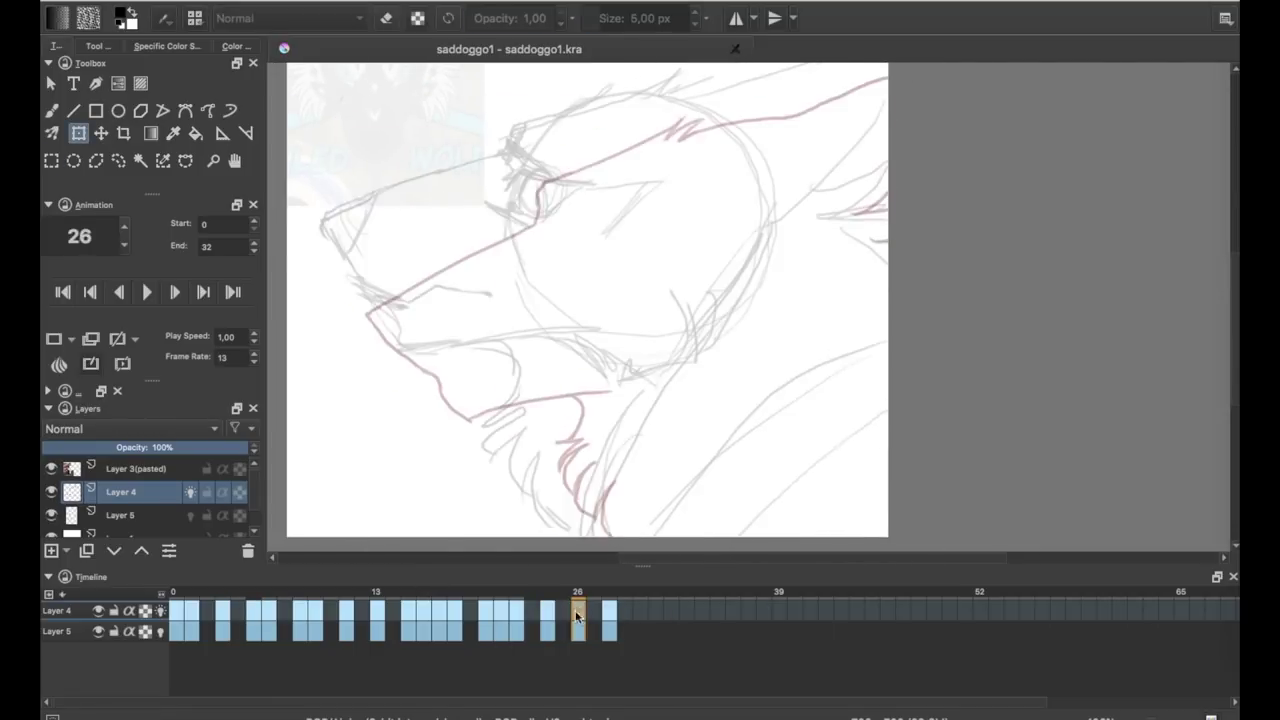
pyautogui.rightClick(240, 612)
pyautogui.press('Escape')
pyautogui.click(564, 615)
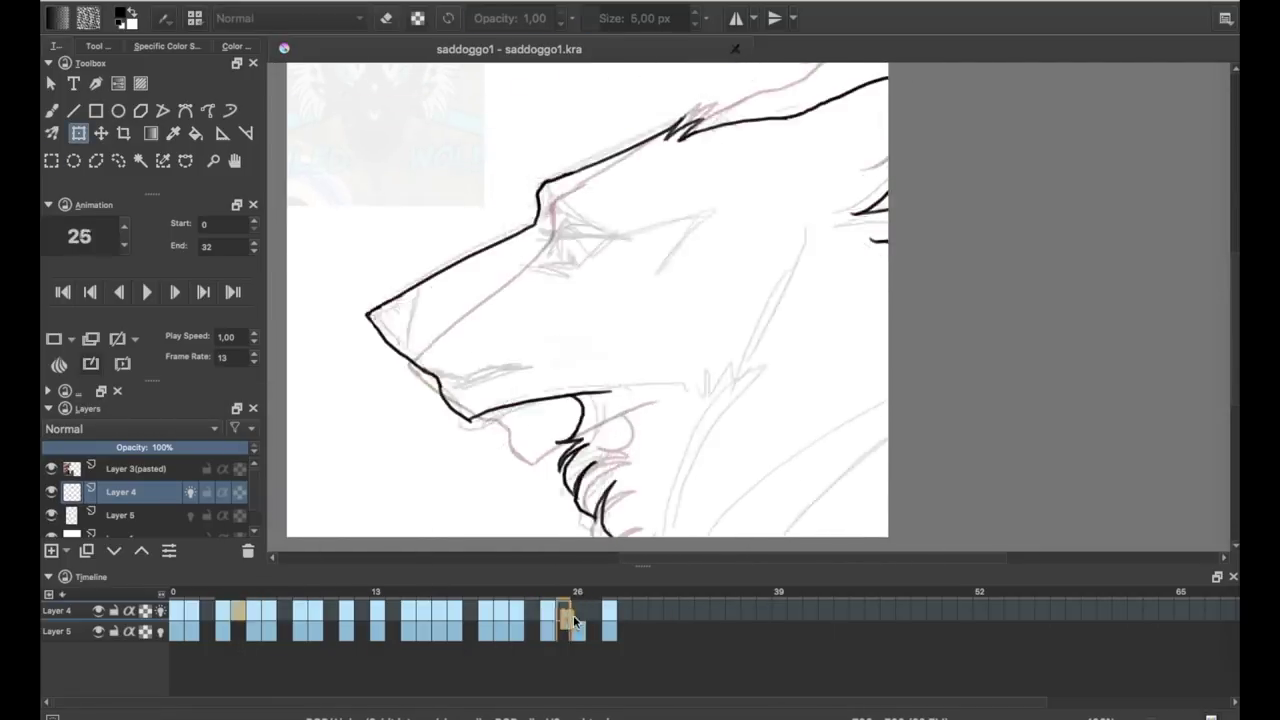
# Rotate the frame 26 drawing so the head tilts up, and add a keyframe at frame 28.
pyautogui.press('Right')
pyautogui.press('-')
pyautogui.moveTo(916, 527); pyautogui.dragTo(820, 600)
pyautogui.press('Return')
pyautogui.hotkey('ctrl', 'r')
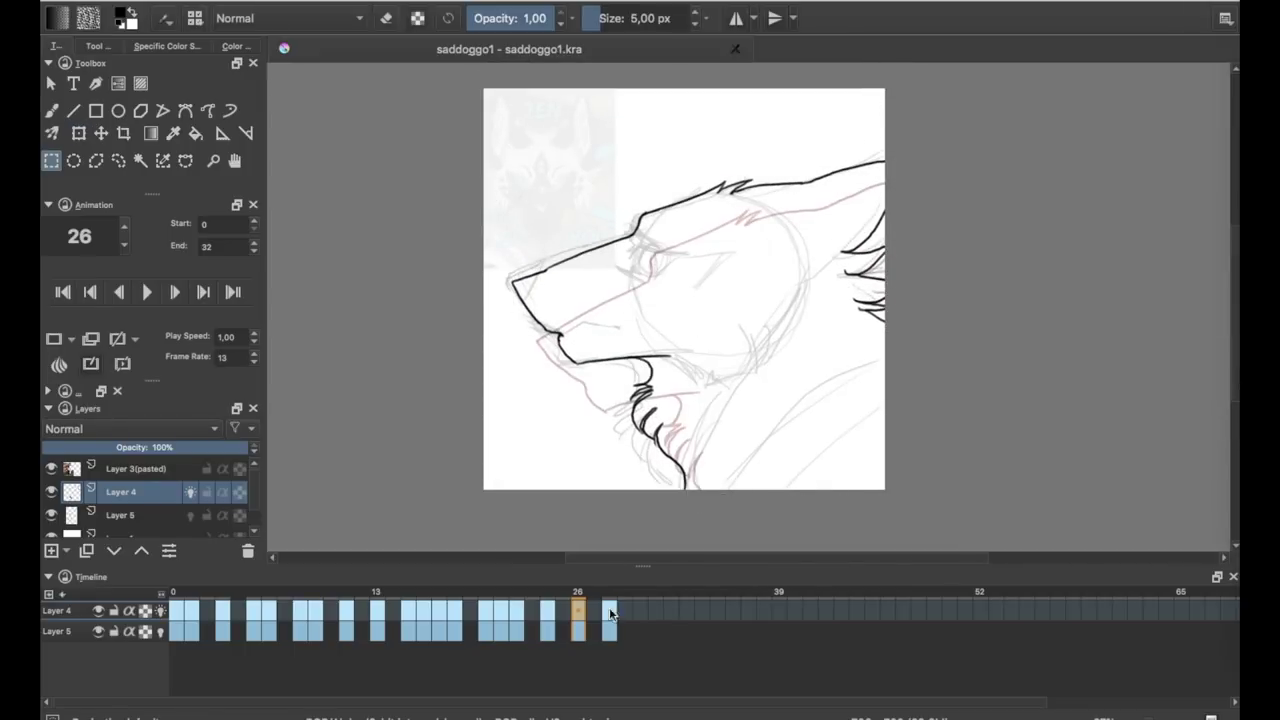
pyautogui.click(188, 618)
pyautogui.rightClick(609, 611)
pyautogui.click(665, 615)
pyautogui.moveTo(220, 611); pyautogui.dragTo(609, 611)
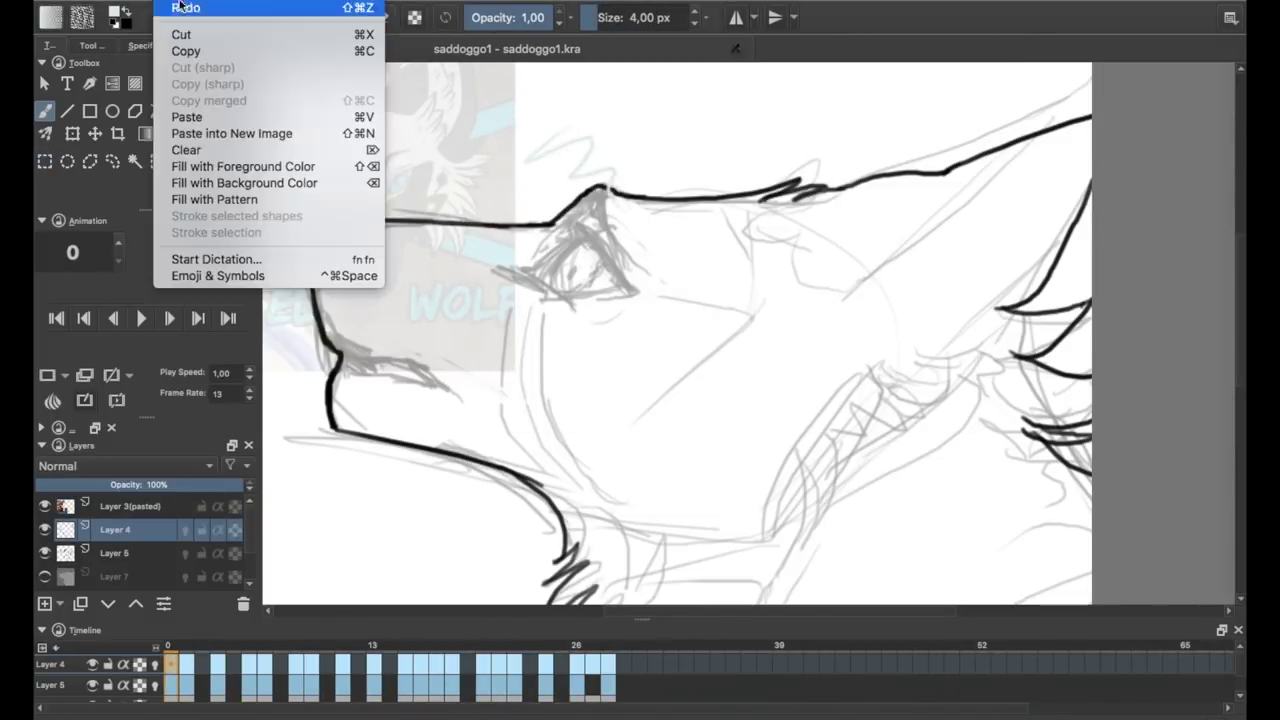
# Redraw frame 0's eyelid line, then go to frame 1 and open the onion skin settings.
pyautogui.hotkey('ctrl', 'z')
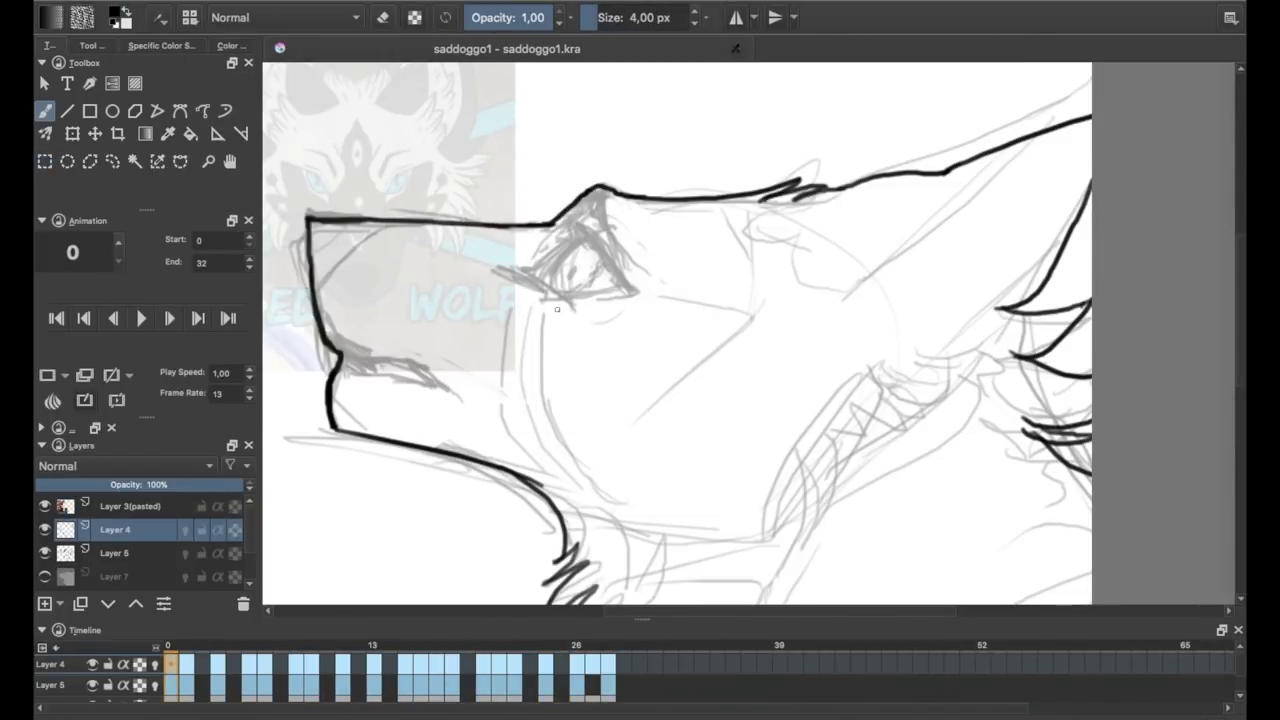
pyautogui.moveTo(666, 227); pyautogui.dragTo(626, 264)
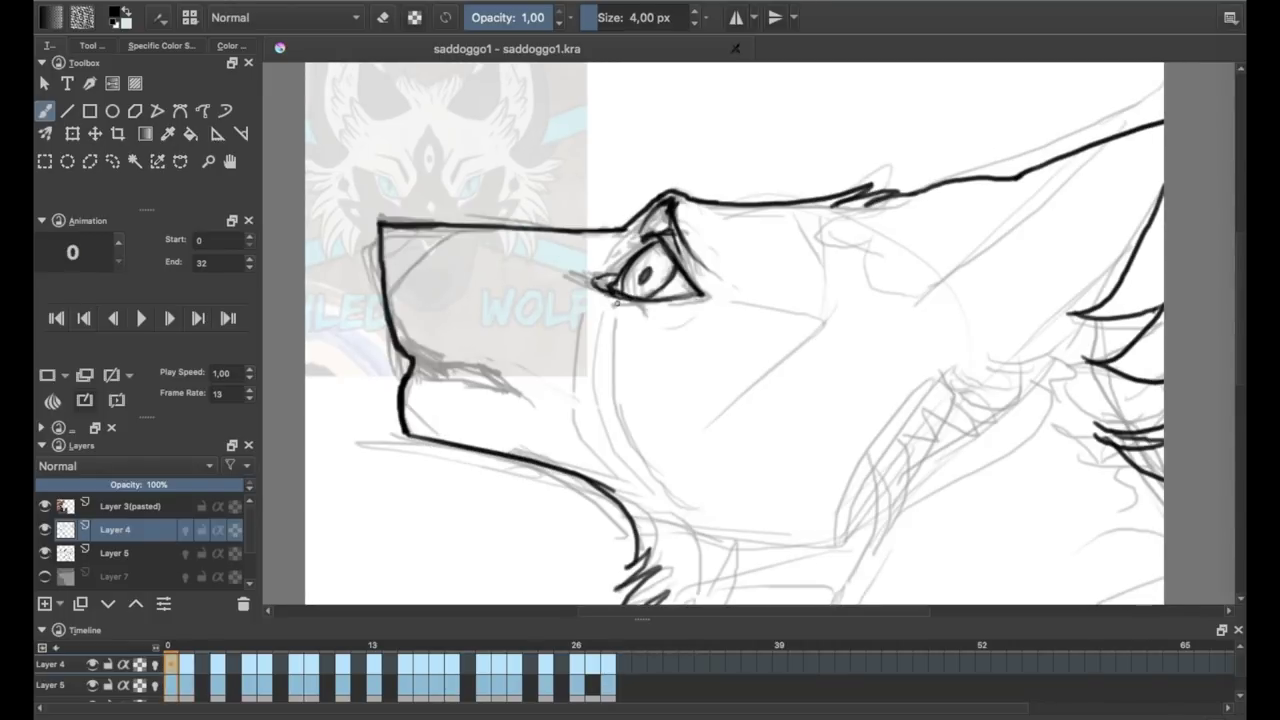
pyautogui.click(188, 664)
pyautogui.click(185, 529)
pyautogui.click(185, 529)
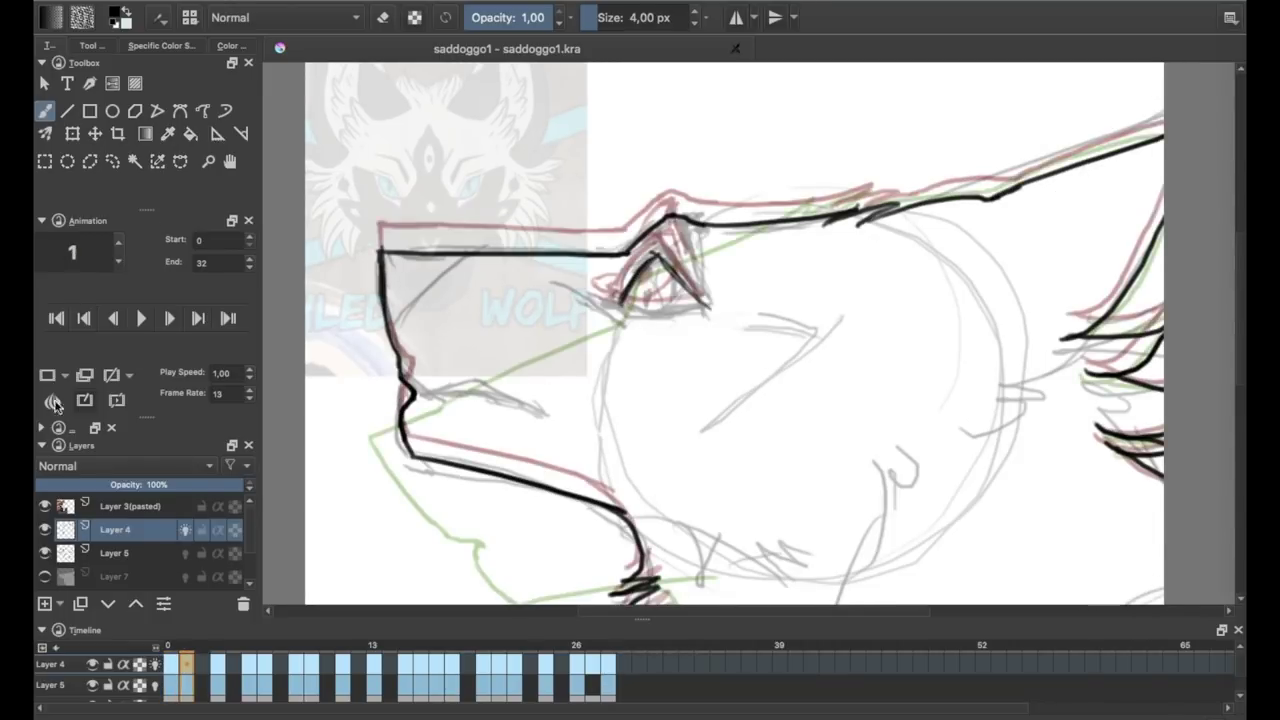
pyautogui.click(53, 400)
pyautogui.moveTo(650, 617)
pyautogui.mouseDown()
pyautogui.moveTo(652, 644)
pyautogui.moveTo(652, 626)
pyautogui.mouseUp()
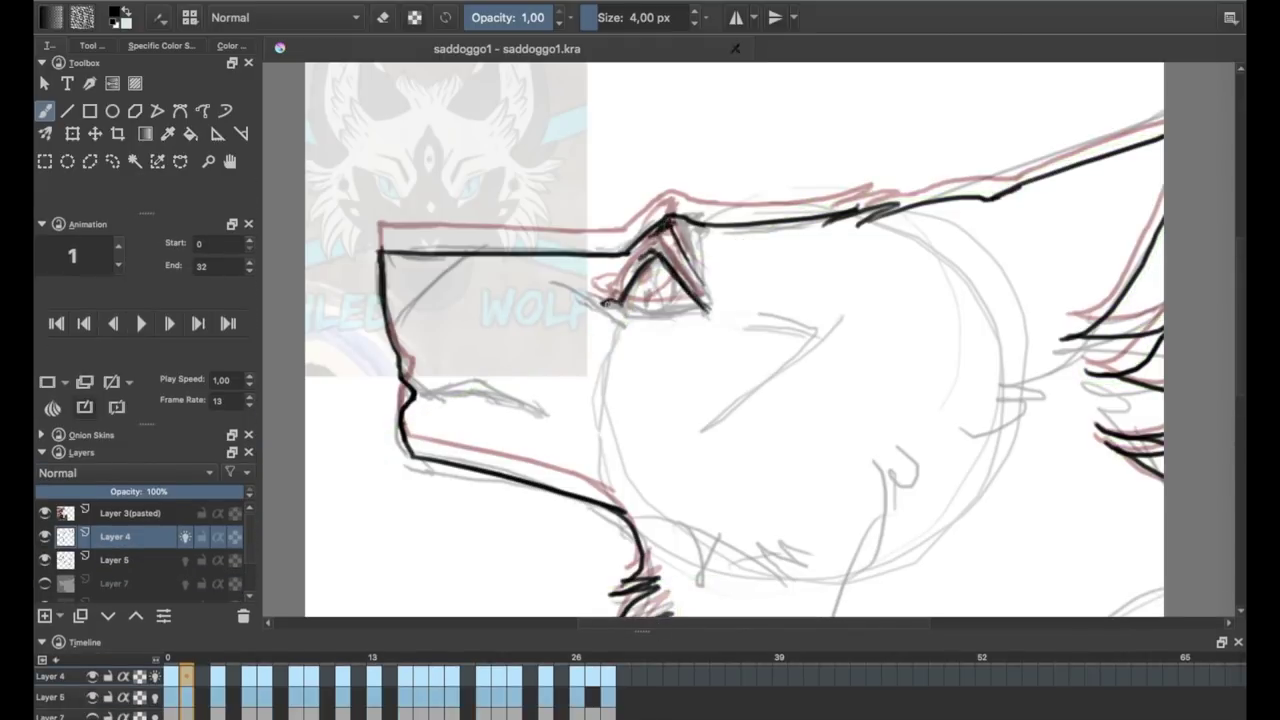
# Ink dark strokes above the wolf's eye on frame 6.
pyautogui.moveTo(362, 518); pyautogui.dragTo(346, 498)
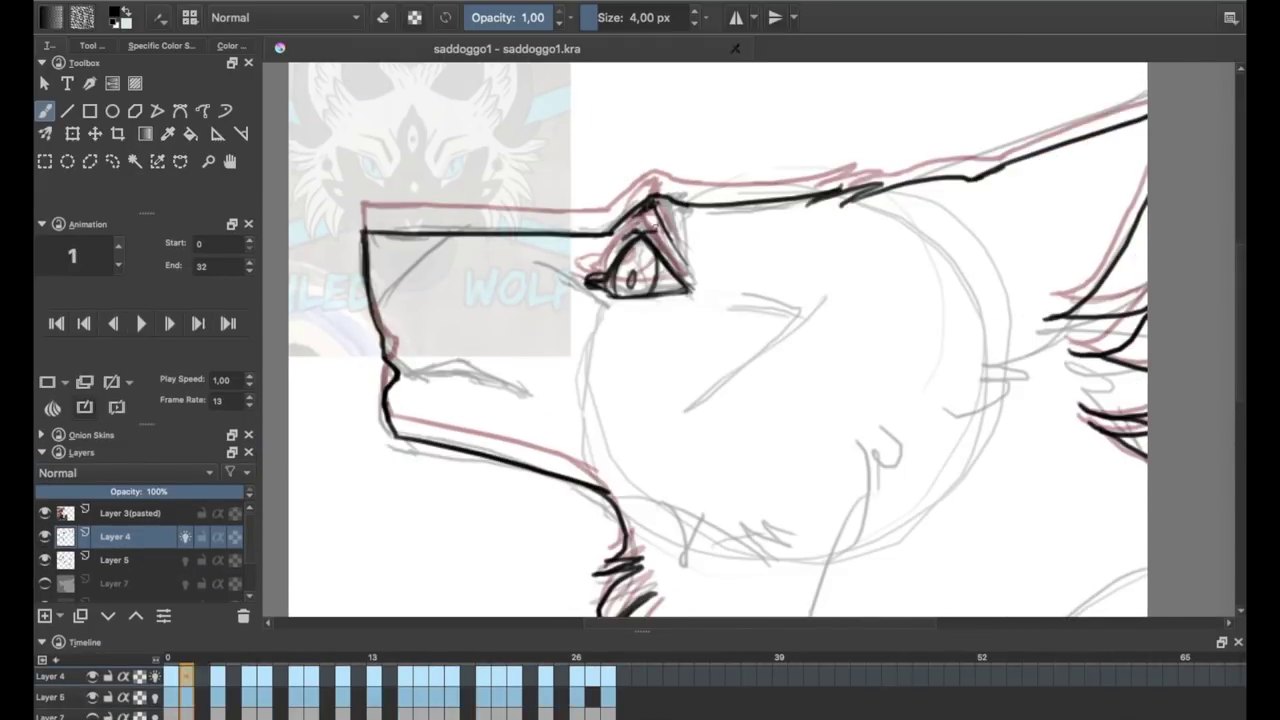
pyautogui.press('Right')
pyautogui.press('Right')
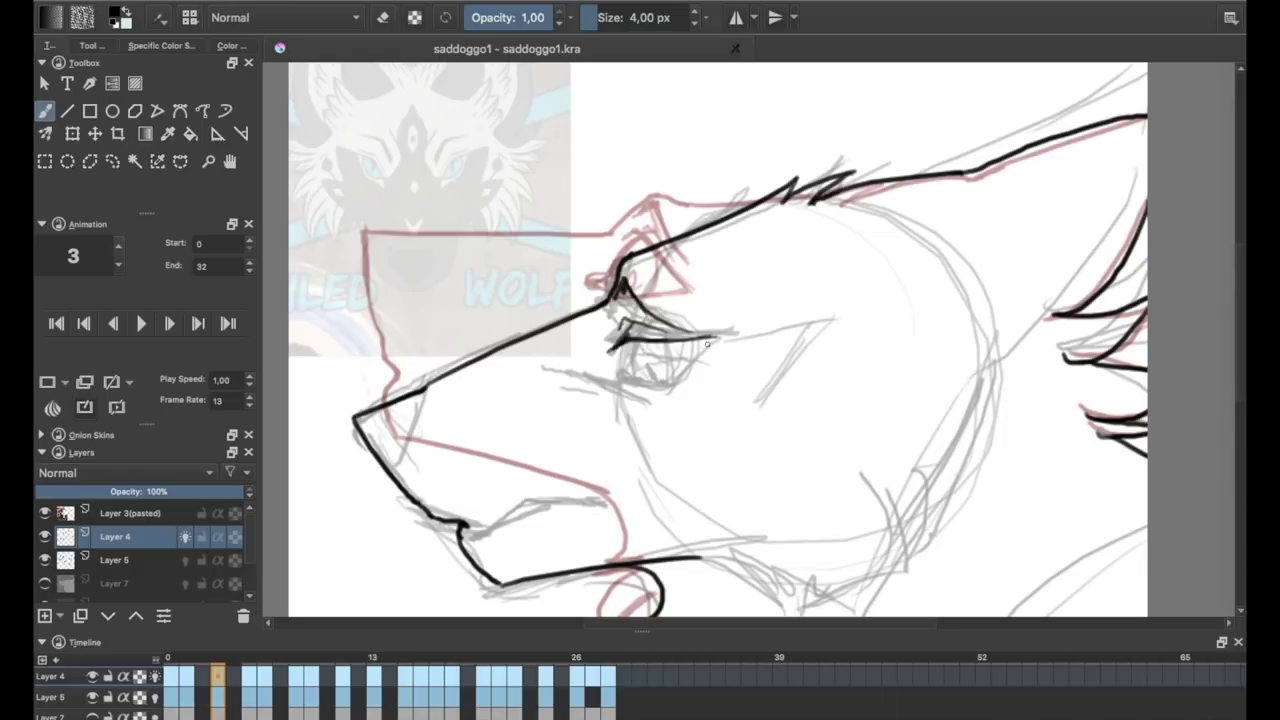
pyautogui.press('Right')
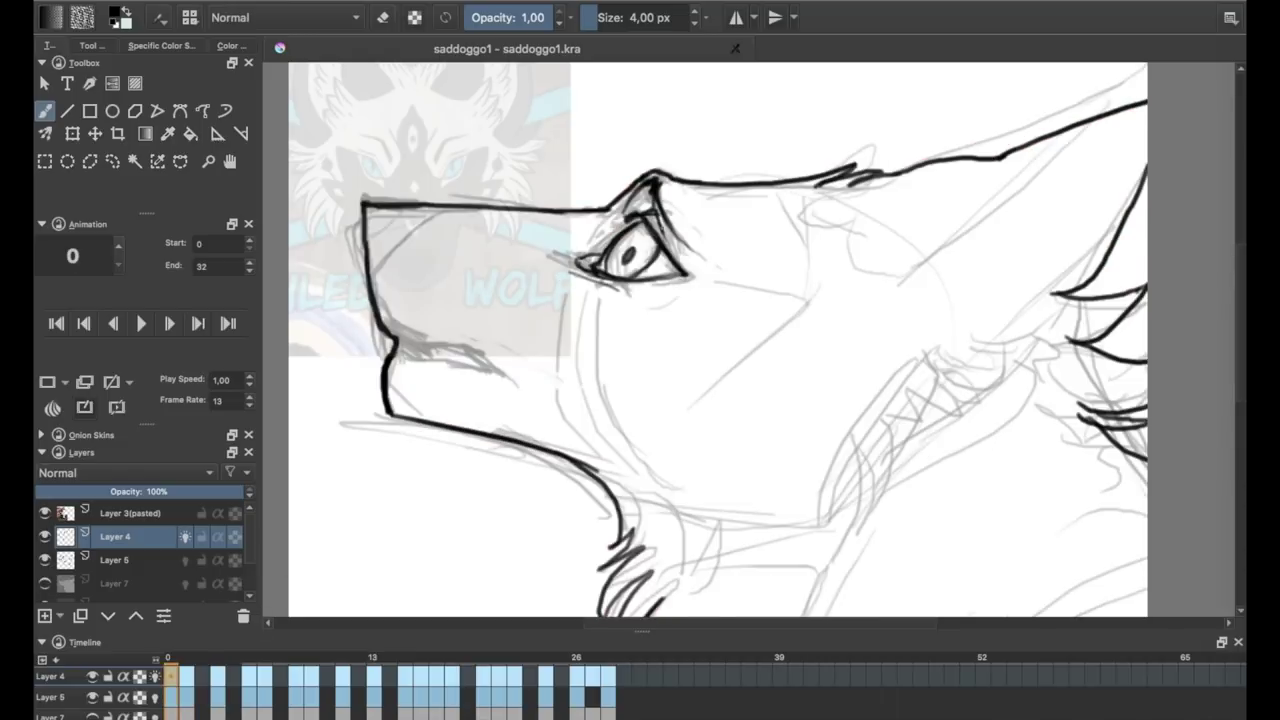
pyautogui.press('Left')
pyautogui.press('Right')
pyautogui.press('Right')
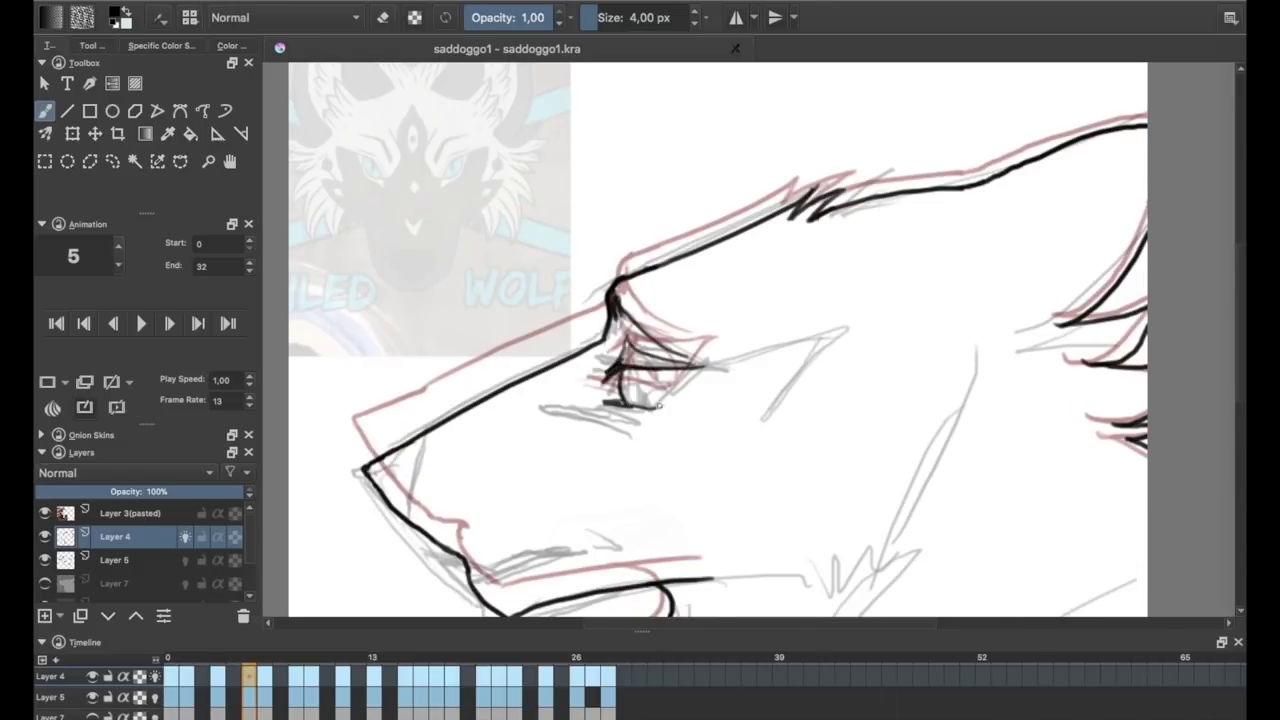
pyautogui.press('Right')
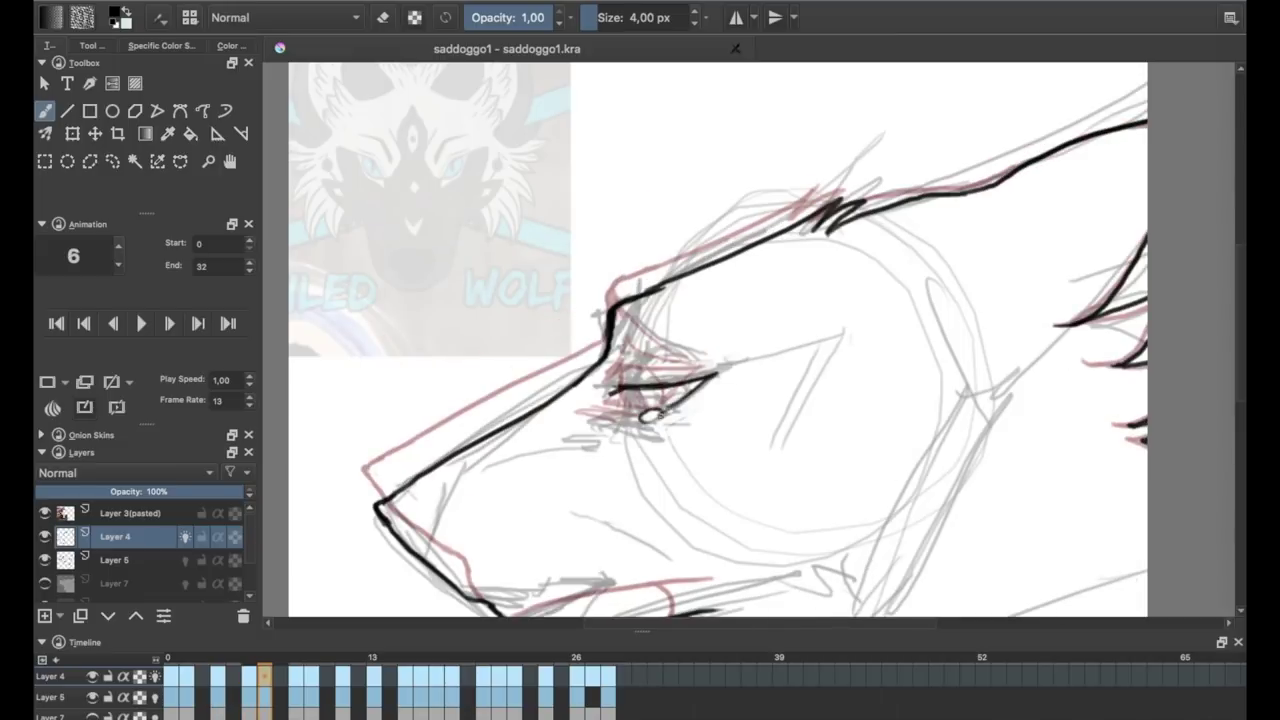
pyautogui.moveTo(622, 314); pyautogui.dragTo(686, 360)
# Draw a black line near the eye on frame 9 and erase to clean it up.
pyautogui.press('Left')
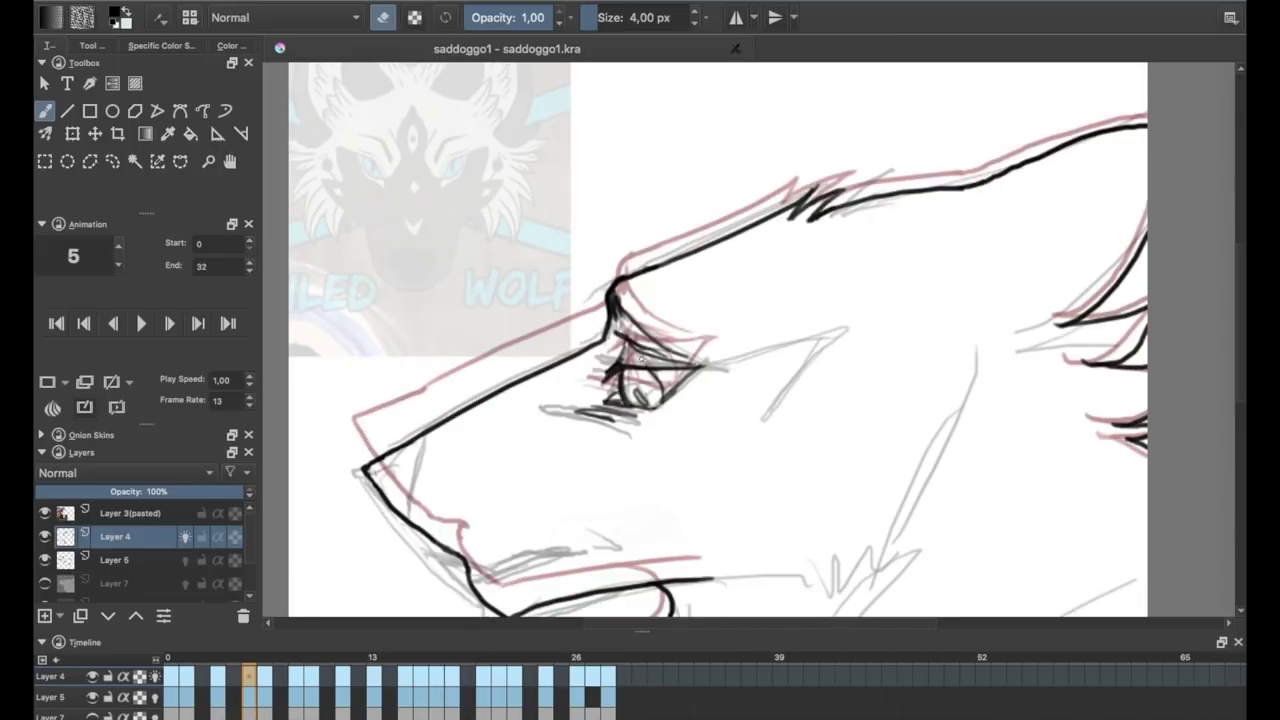
pyautogui.press('Right')
pyautogui.press('Left')
pyautogui.press('Right')
pyautogui.press('Right')
pyautogui.press('Right')
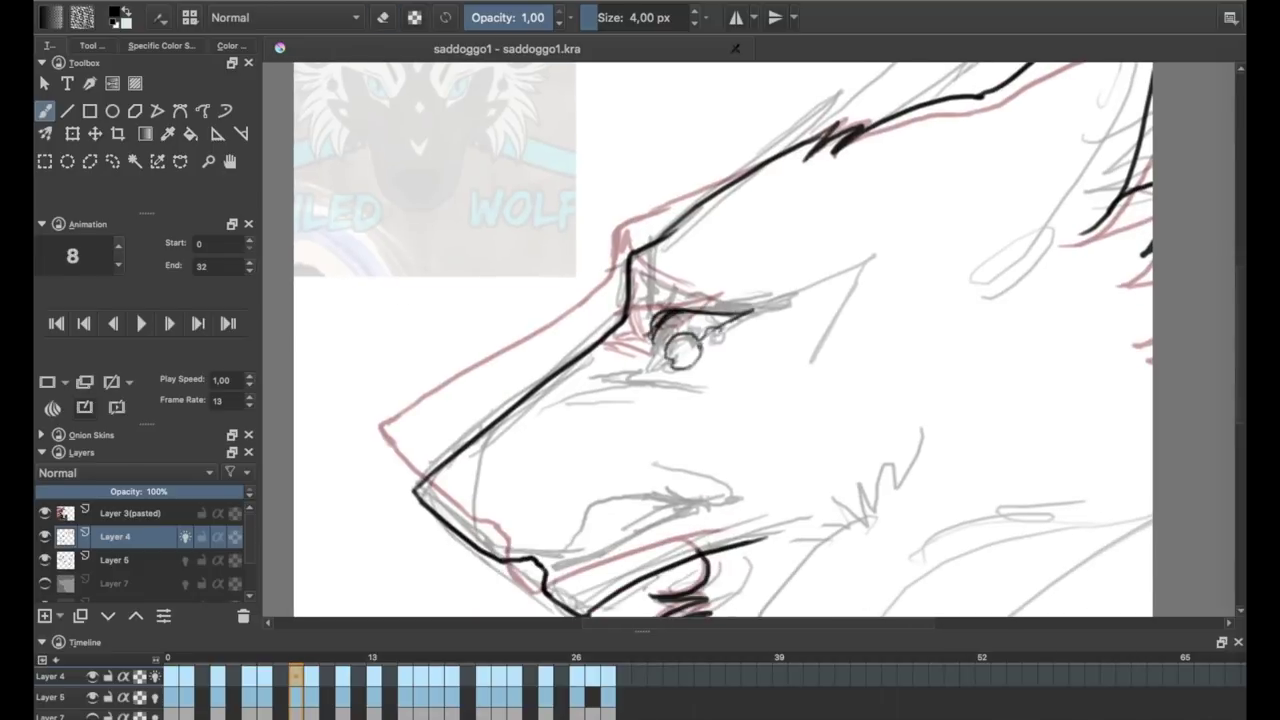
pyautogui.press('Left')
pyautogui.press('Left')
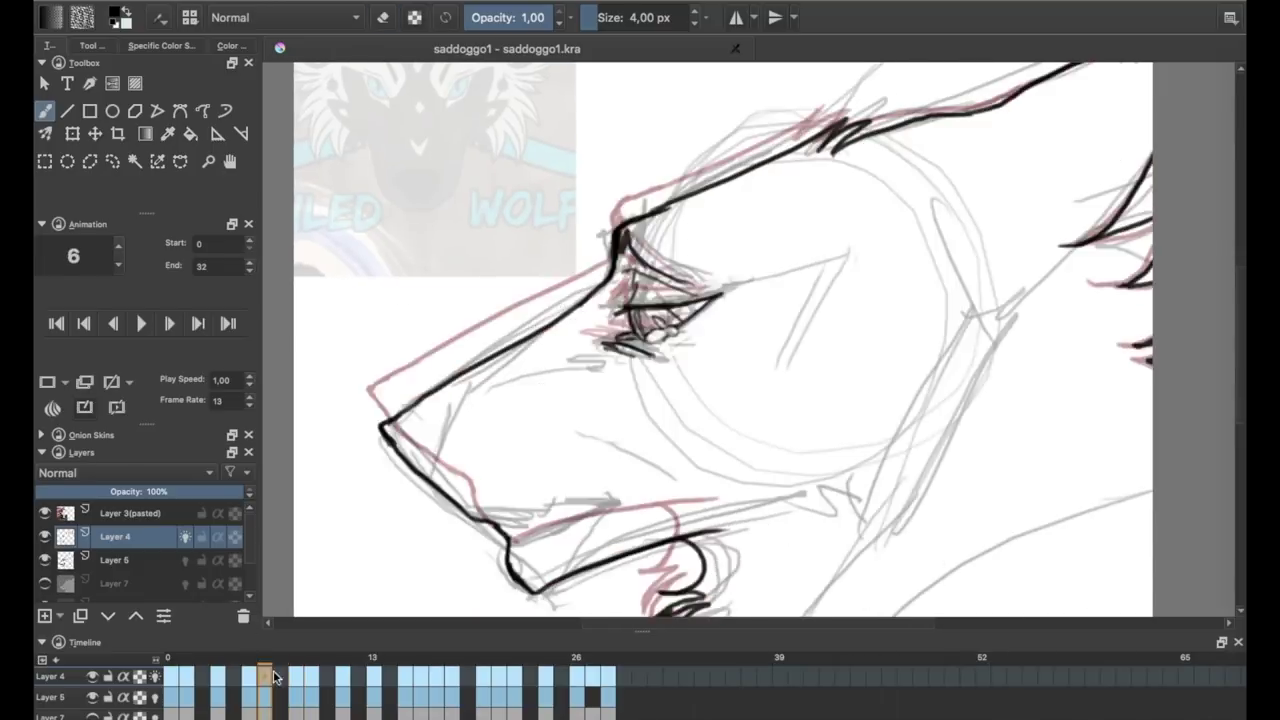
pyautogui.press('Right')
pyautogui.press('Right')
pyautogui.press('Right')
pyautogui.press('Left')
pyautogui.press('Left')
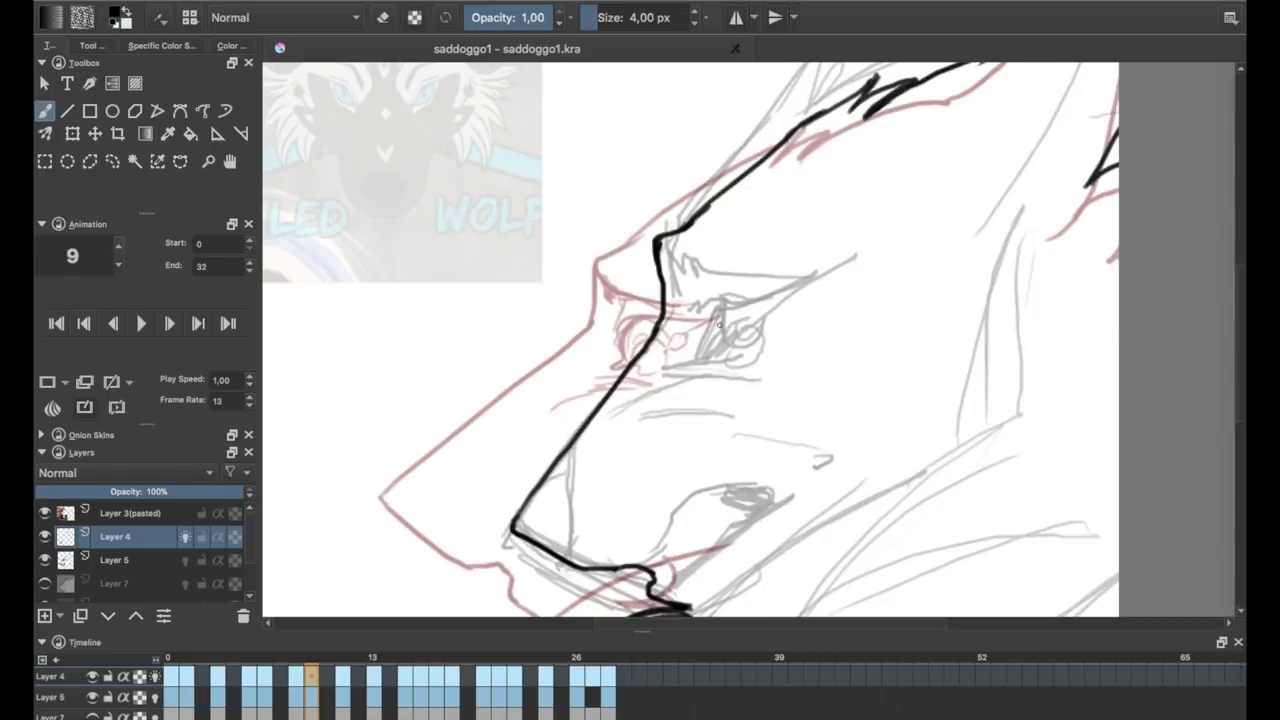
pyautogui.moveTo(706, 355); pyautogui.dragTo(784, 302)
pyautogui.press('e')
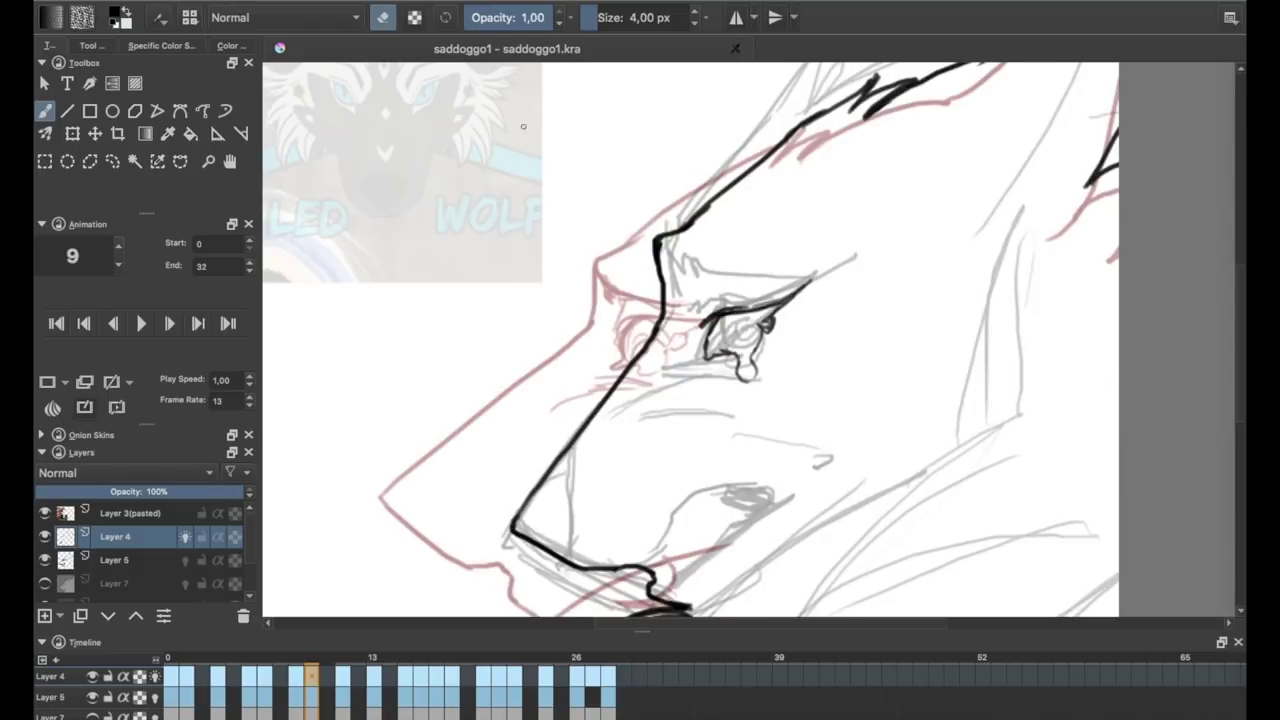
pyautogui.moveTo(692, 282); pyautogui.dragTo(795, 256)
# Ink the eye and a falling tear on frame 11, then preview the animation.
pyautogui.press('Right')
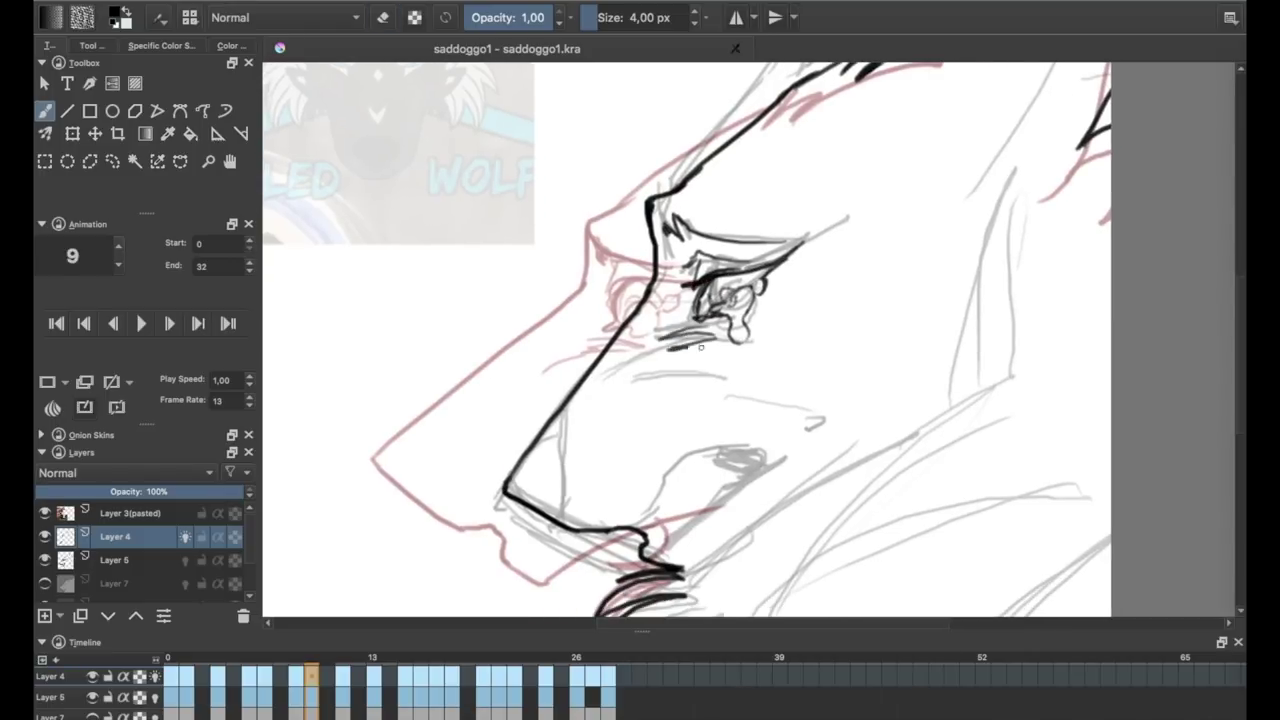
pyautogui.press('Right')
pyautogui.moveTo(693, 293); pyautogui.dragTo(815, 262)
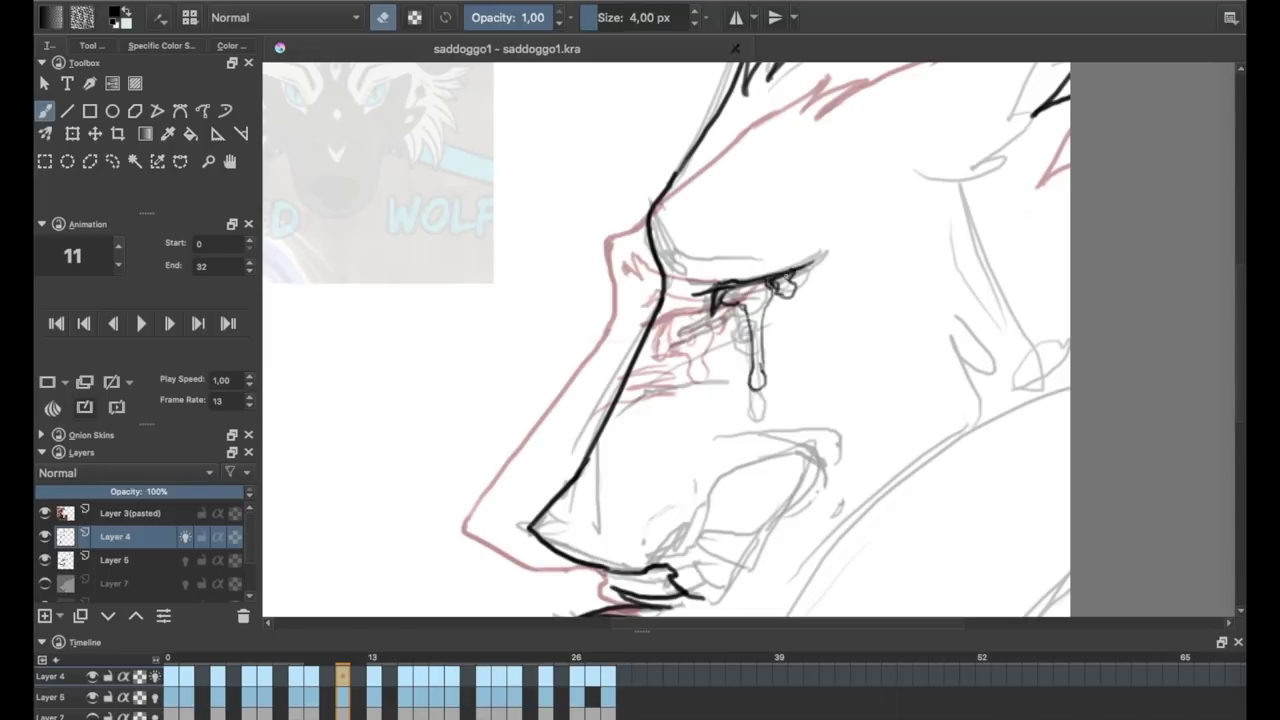
pyautogui.press('Left')
pyautogui.press('Left')
pyautogui.press('Right')
pyautogui.press('Right')
pyautogui.press('Right')
pyautogui.press('Right')
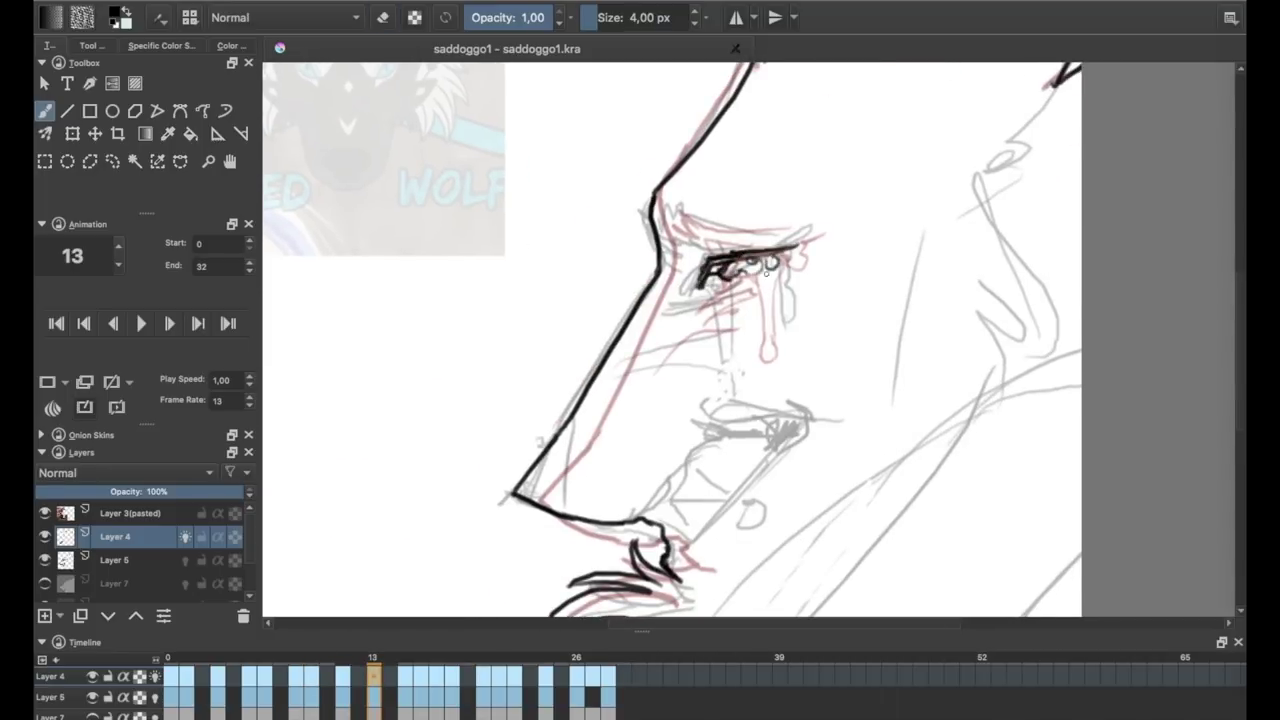
pyautogui.click(141, 323)
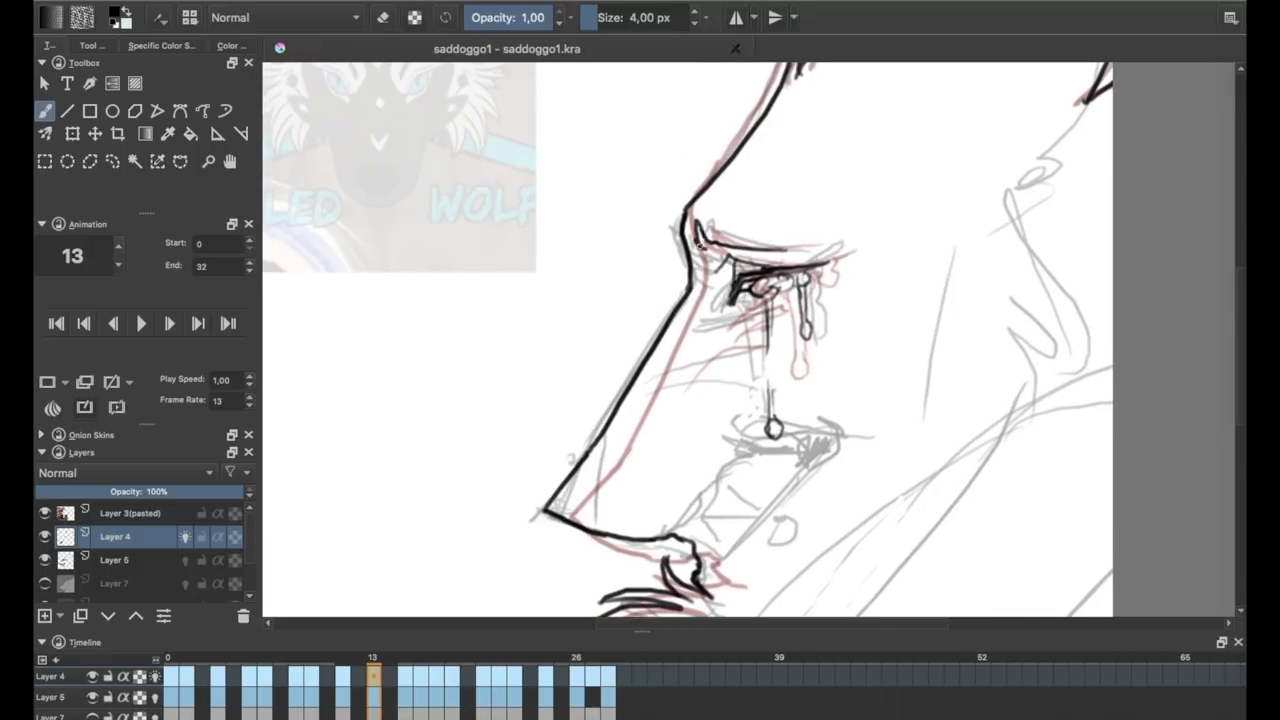
pyautogui.click(141, 323)
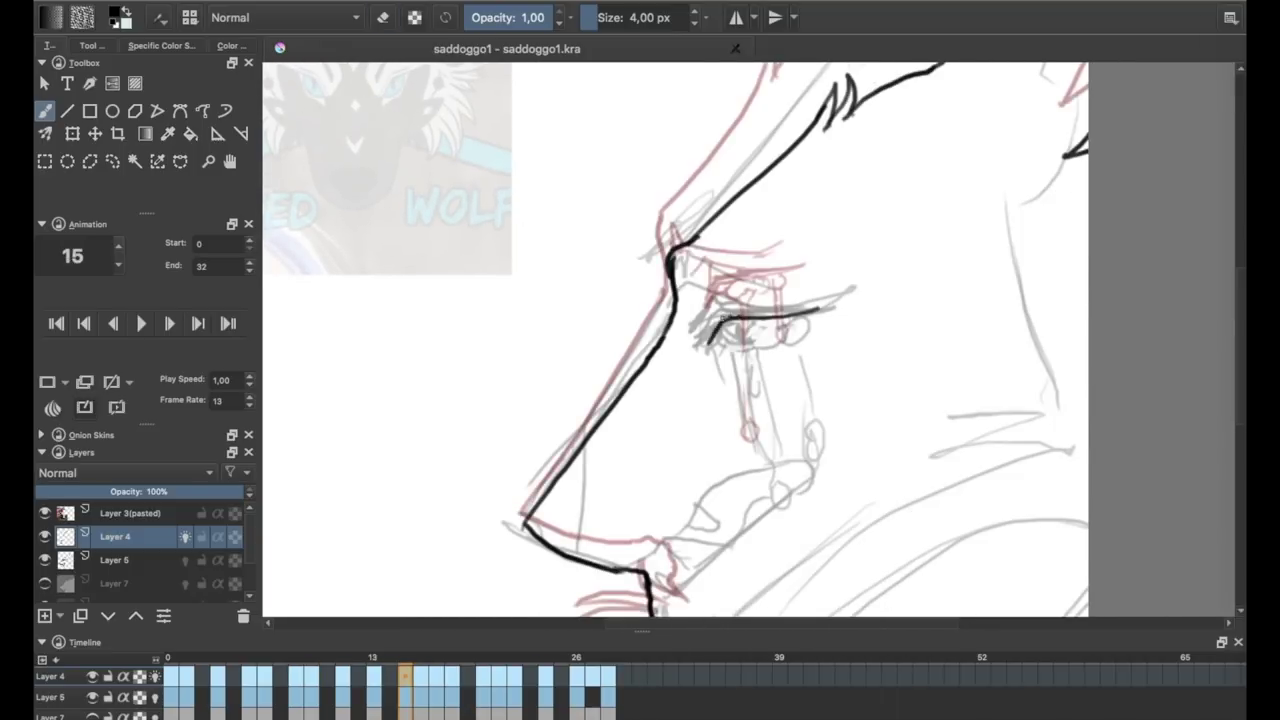
# Draw lash and lid lines around the eye on frame 16.
pyautogui.scroll(-2, 752, 340)
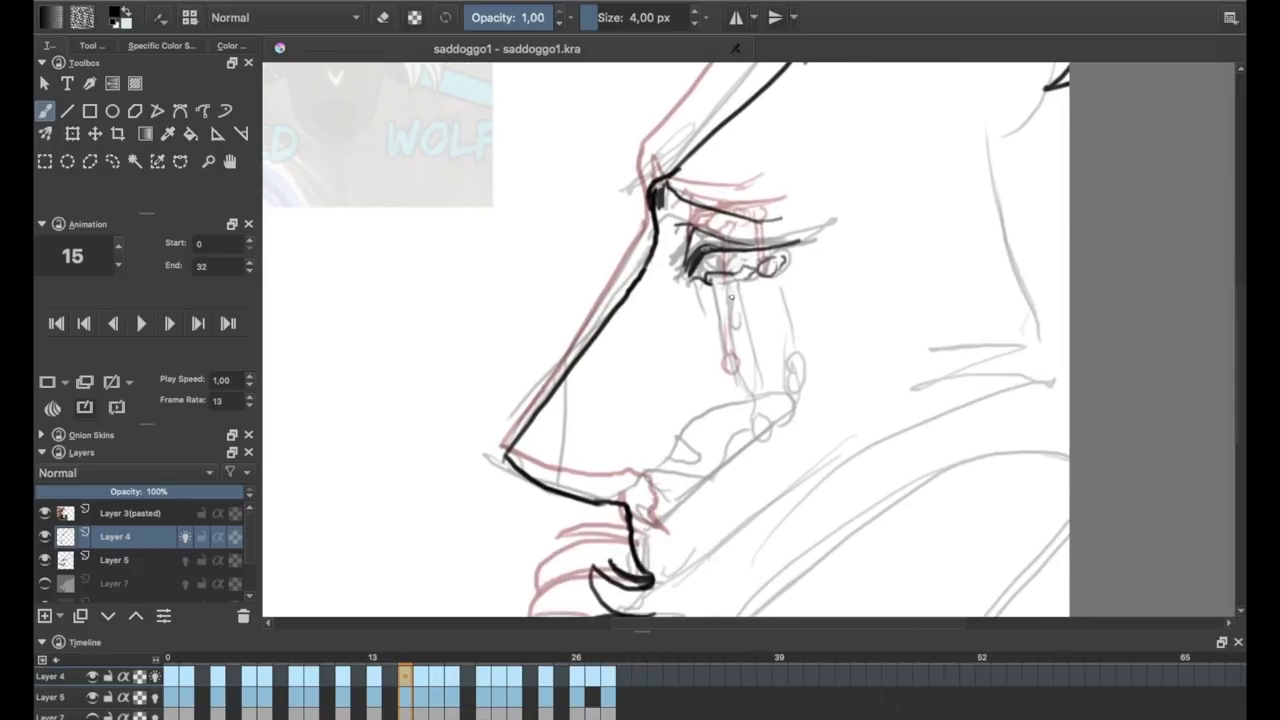
pyautogui.scroll(1, 811, 352)
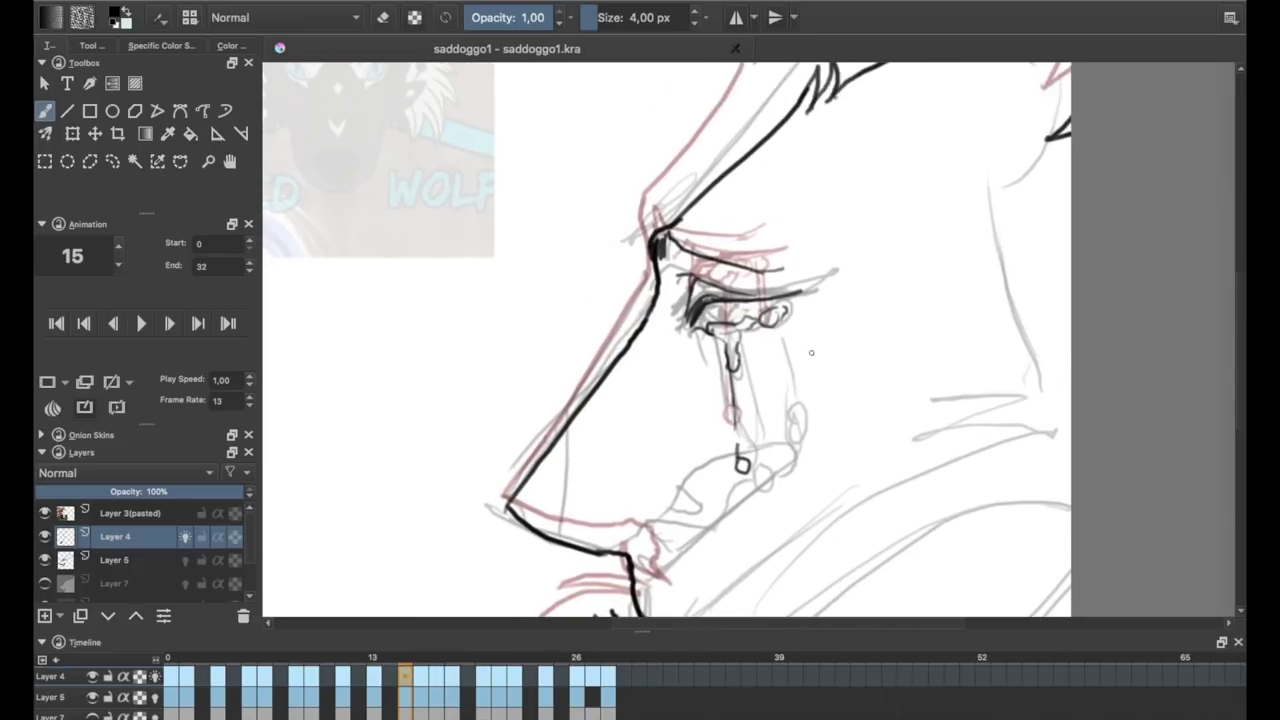
pyautogui.press('Left')
pyautogui.press('Left')
pyautogui.press('Right')
pyautogui.press('Right')
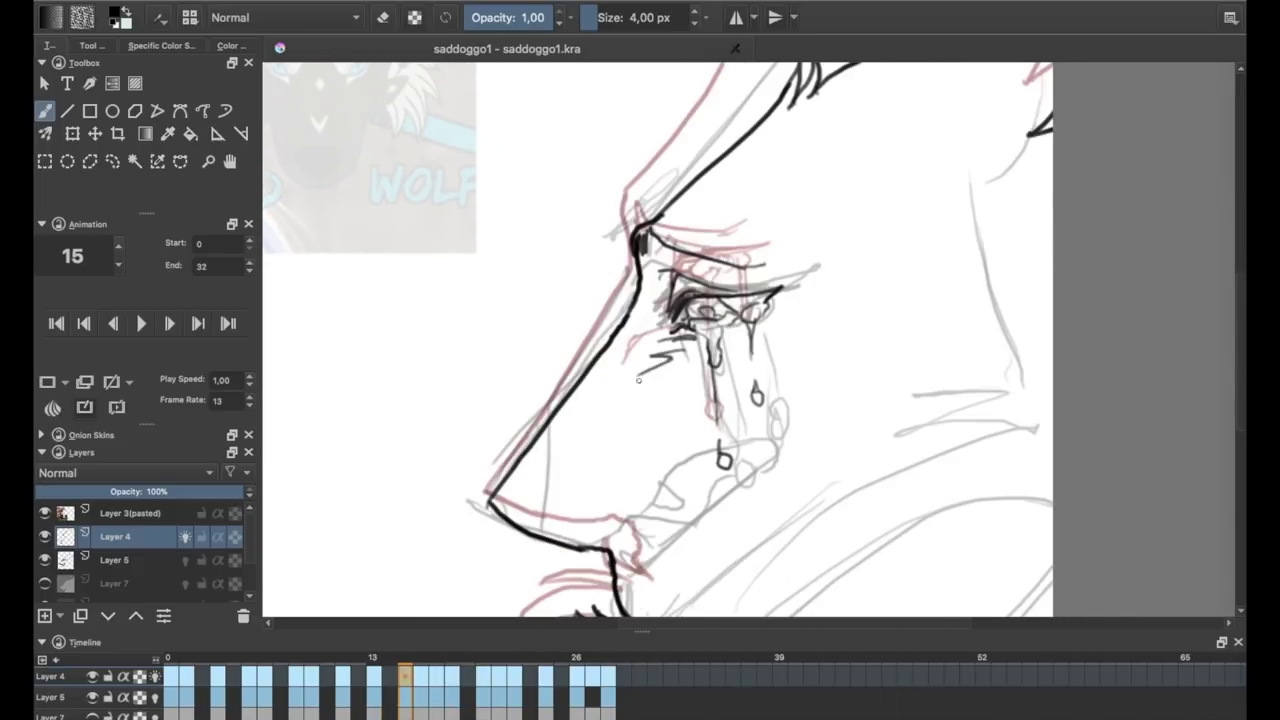
pyautogui.press('Right')
pyautogui.moveTo(689, 336); pyautogui.dragTo(789, 318)
pyautogui.moveTo(748, 305); pyautogui.dragTo(638, 278)
pyautogui.scroll(-2, 737, 435)
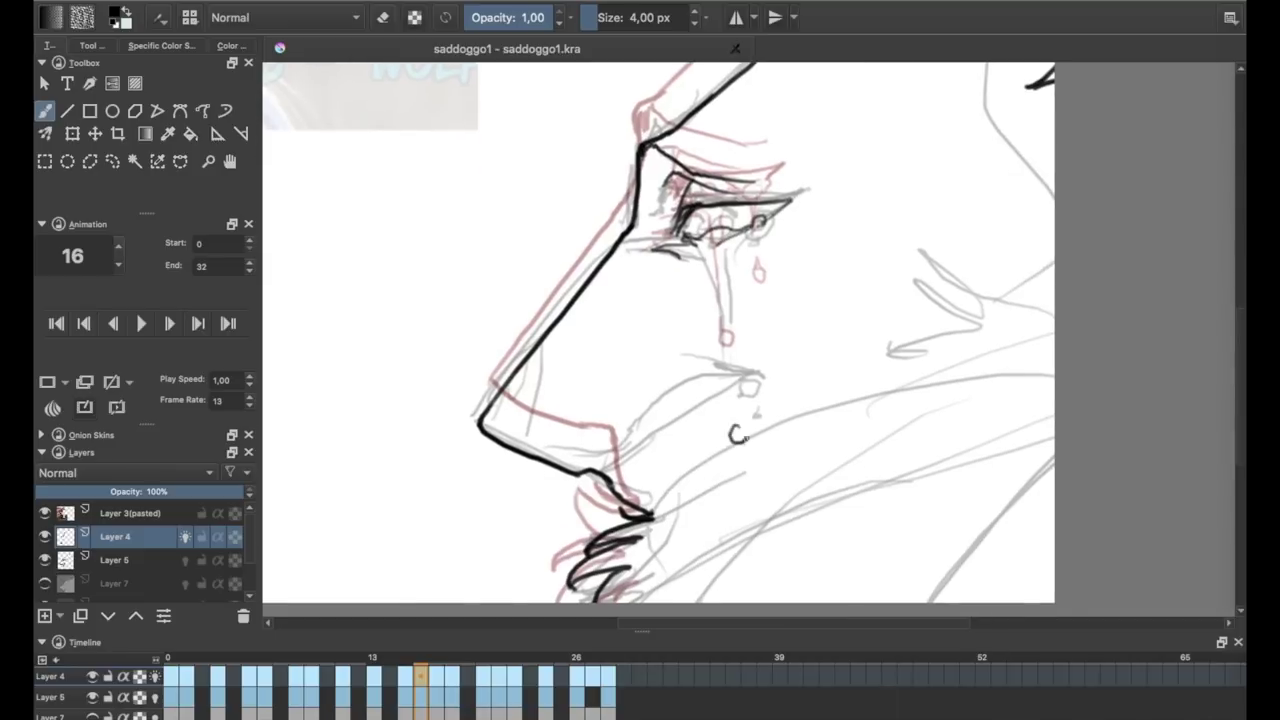
# Step through frames 15 to 20 to check the eye drawings.
pyautogui.press('Left')
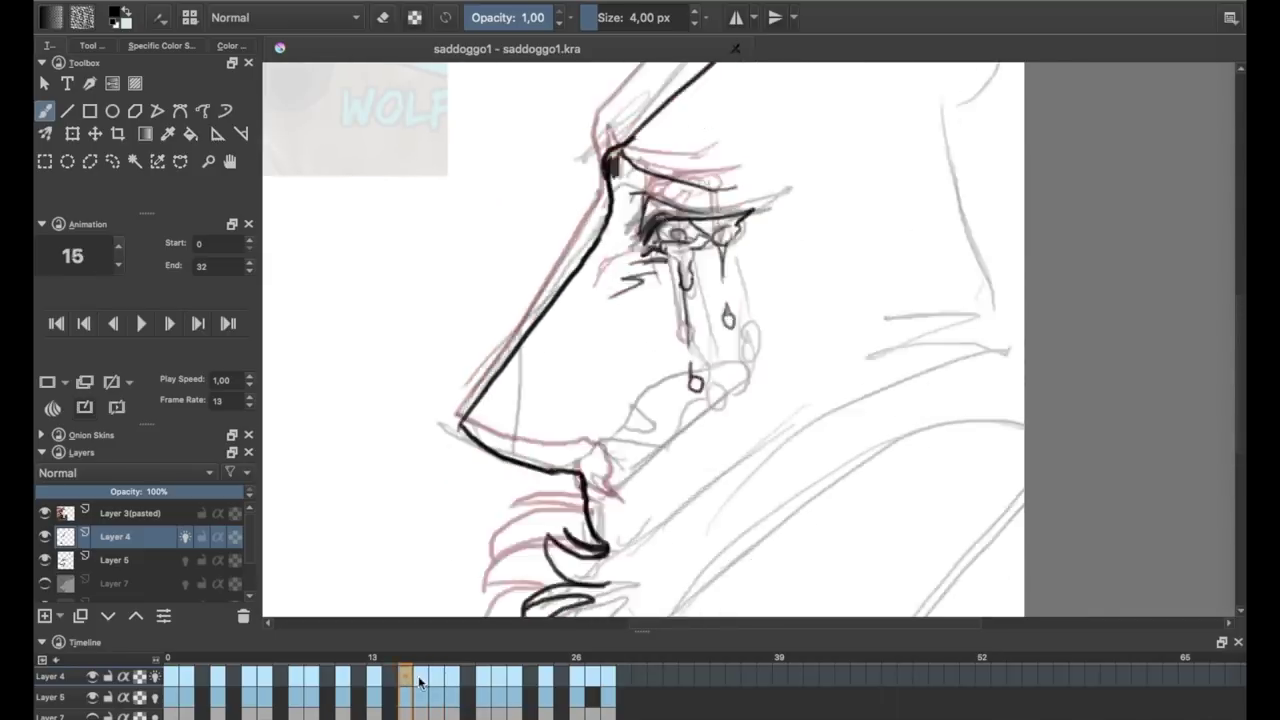
pyautogui.press('Right')
pyautogui.press('Right')
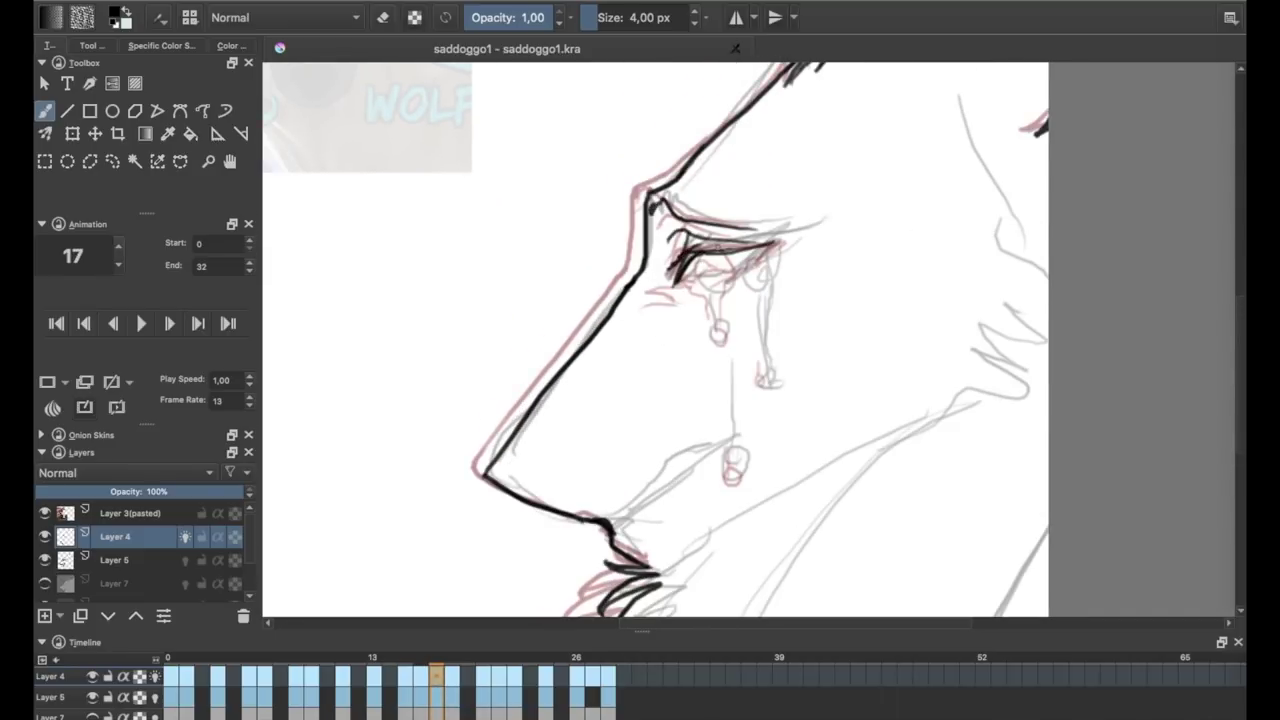
pyautogui.press('Right')
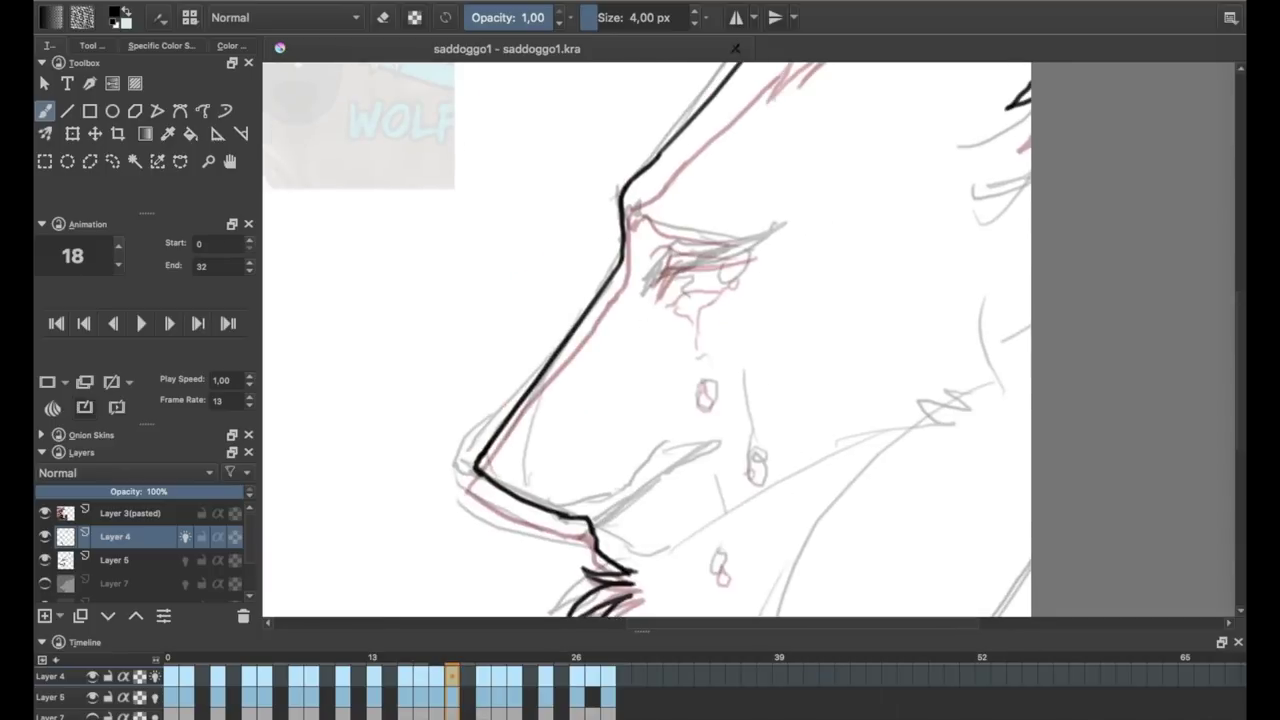
pyautogui.press('Left')
pyautogui.press('Right')
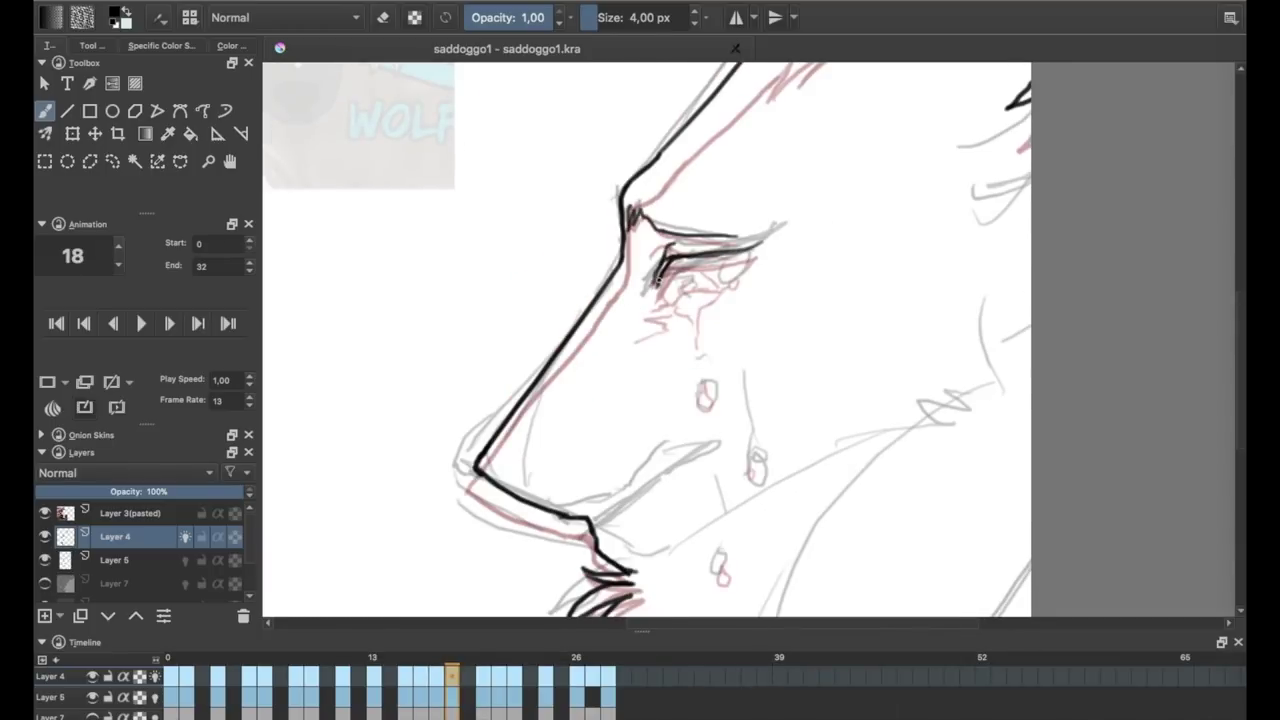
pyautogui.scroll(-3, 710, 514)
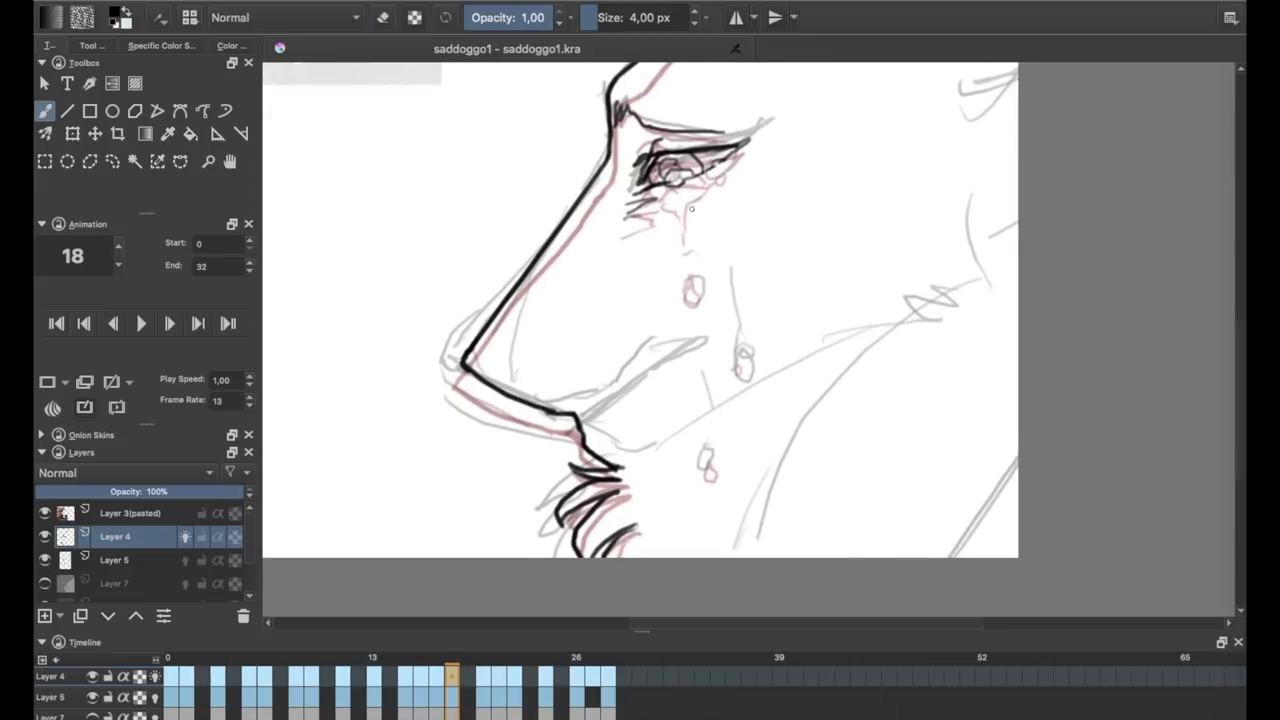
pyautogui.scroll(3, 698, 369)
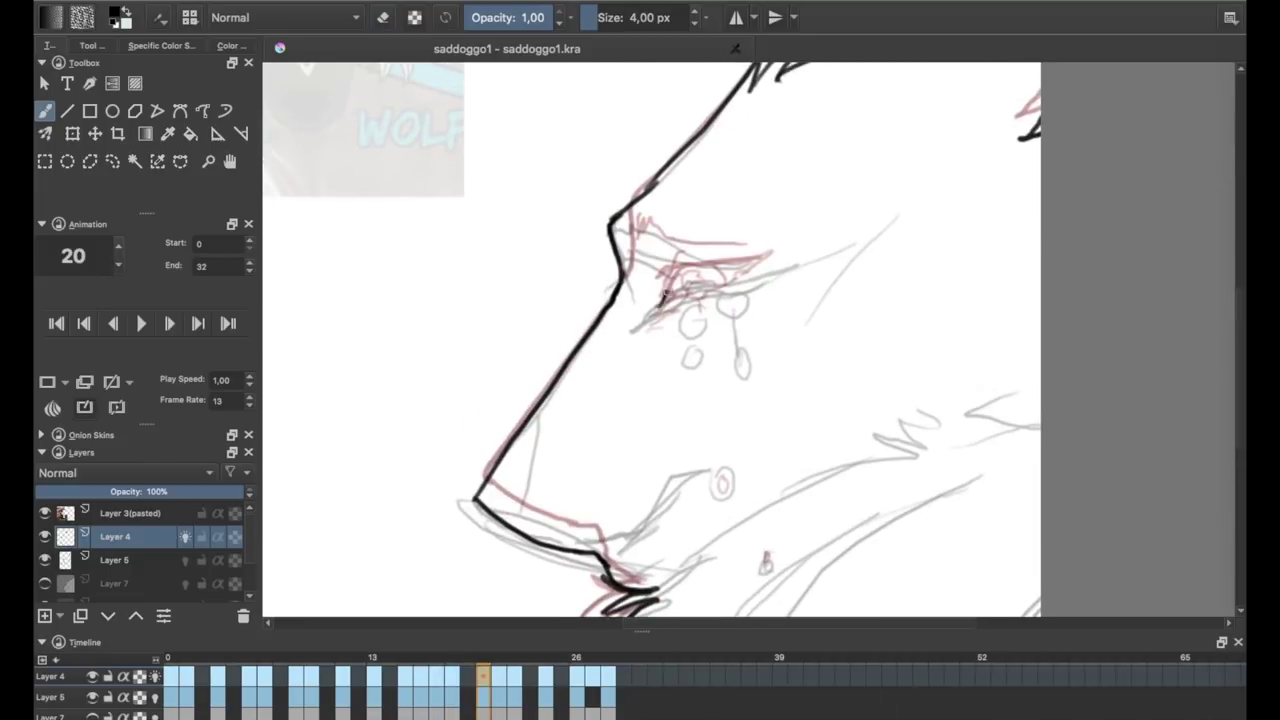
pyautogui.moveTo(452, 657); pyautogui.dragTo(483, 657)
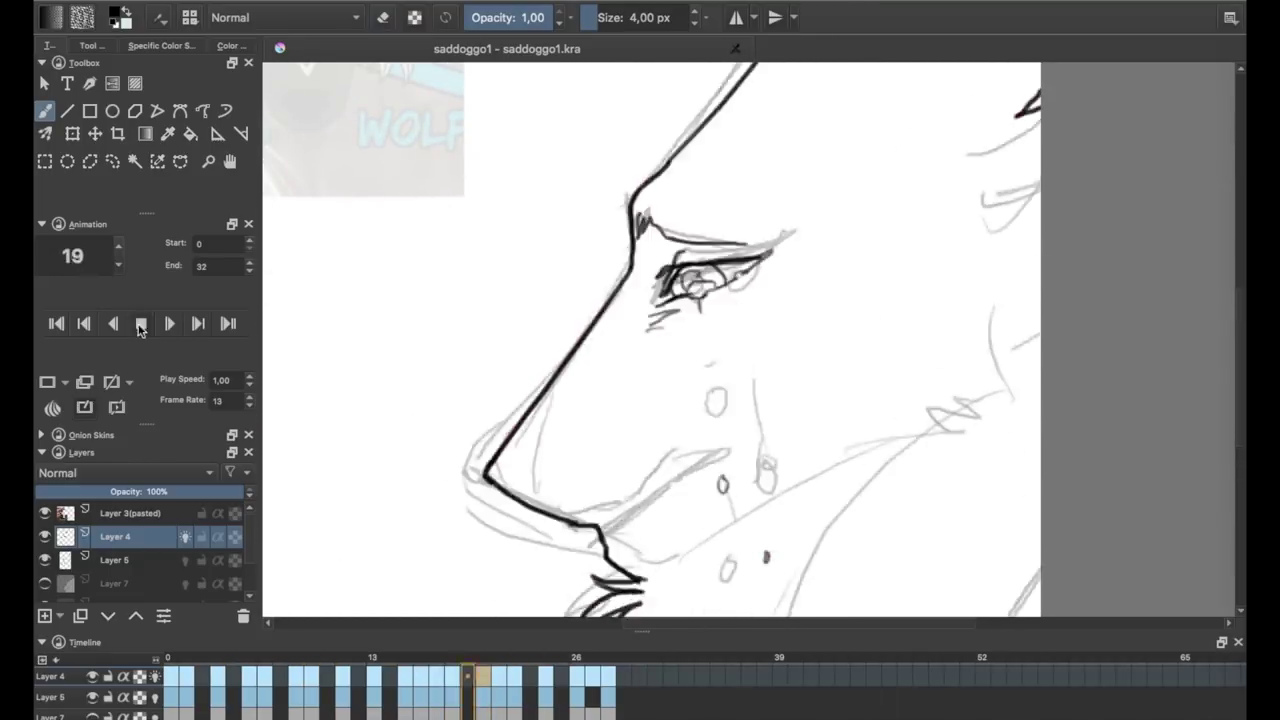
pyautogui.scroll(-1, 706, 266)
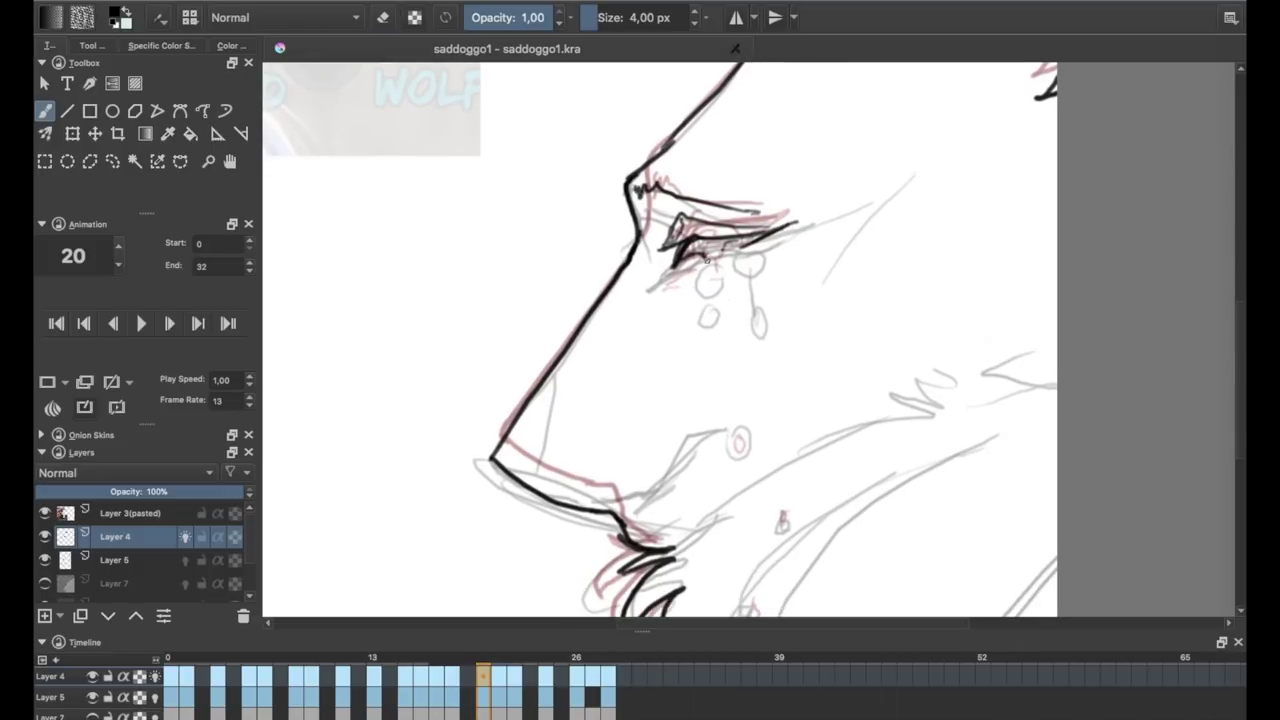
pyautogui.scroll(-1, 672, 316)
# Ink dark eye strokes on frame 22, then advance to frame 24.
pyautogui.press('.')
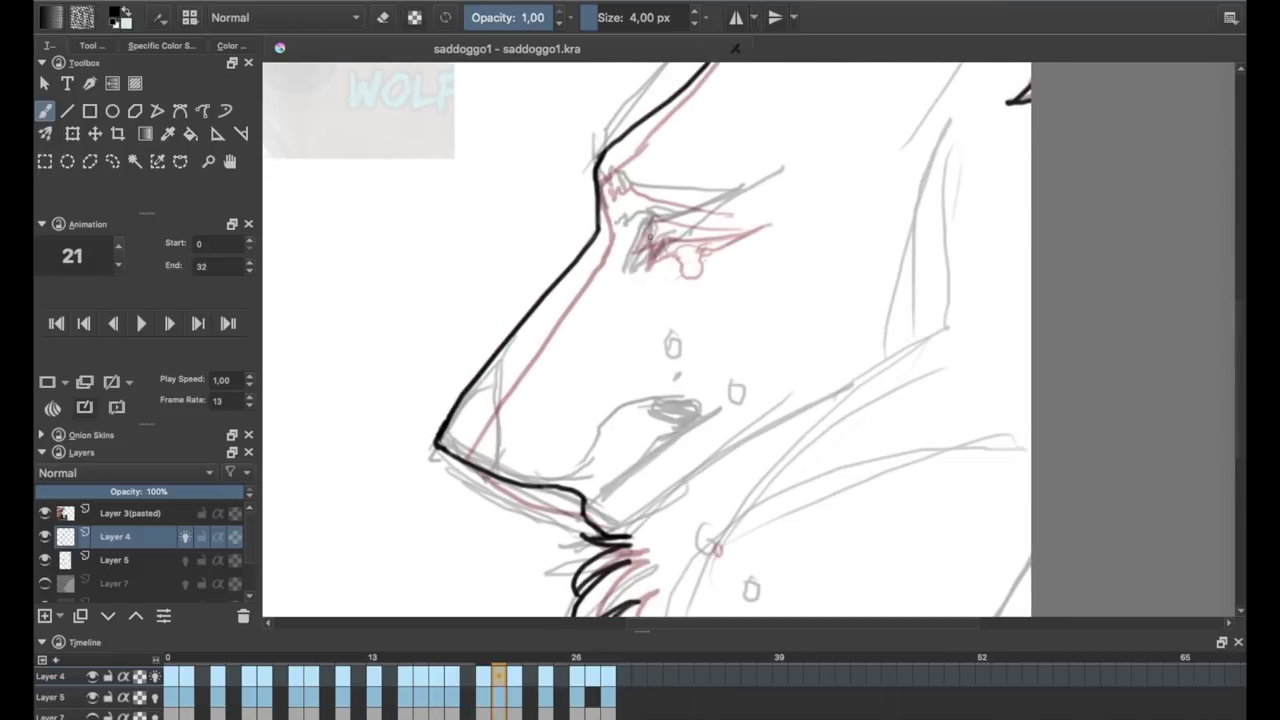
pyautogui.scroll(-2, 621, 180)
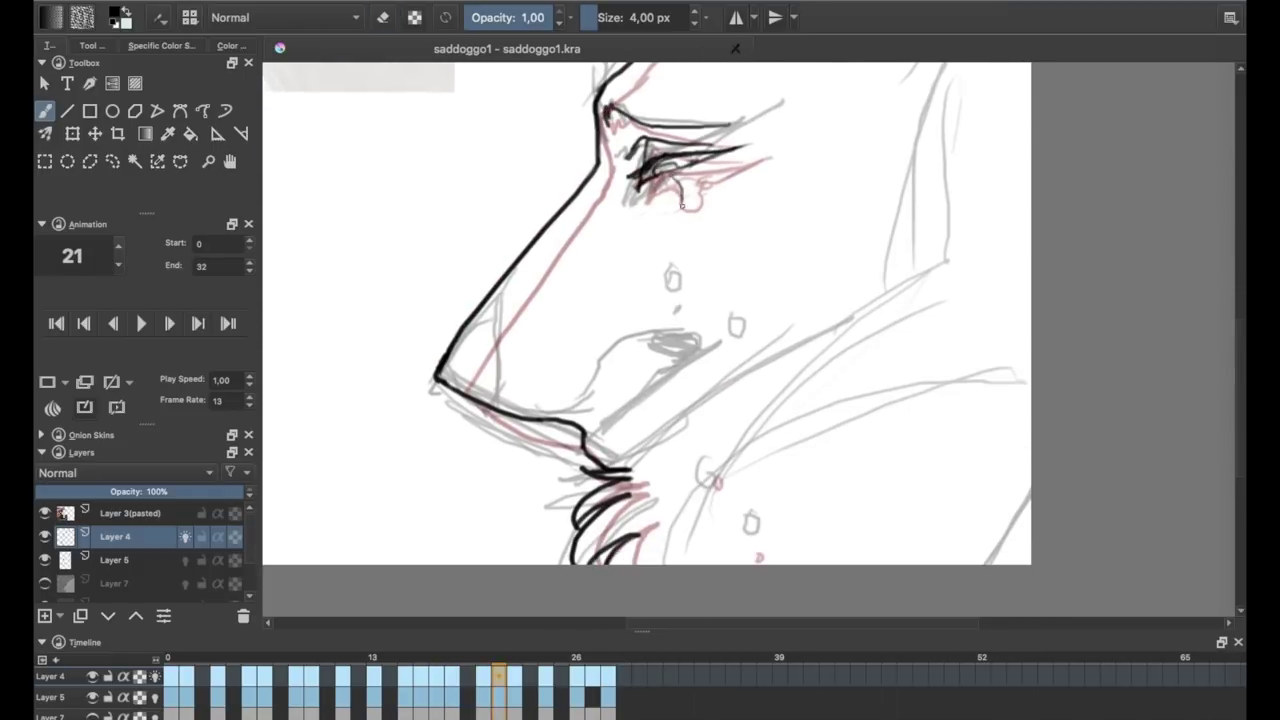
pyautogui.press('.')
pyautogui.scroll(1, 634, 294)
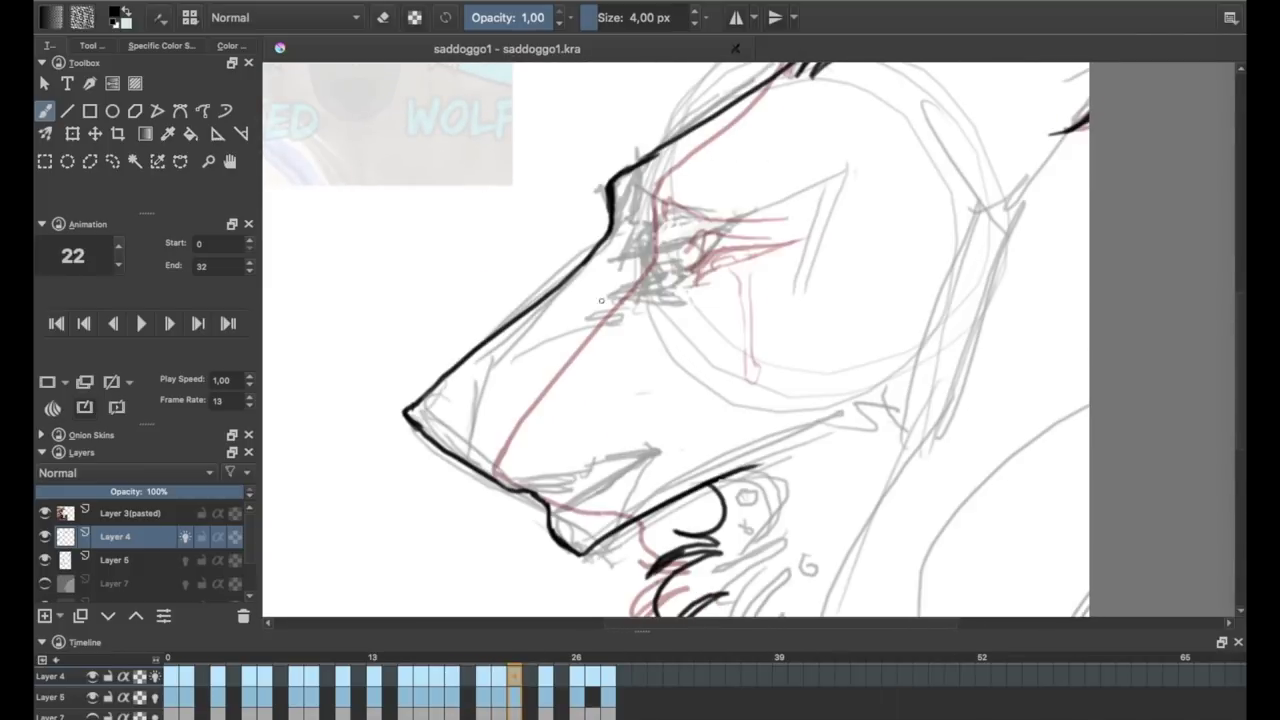
pyautogui.moveTo(678, 278); pyautogui.dragTo(612, 293)
pyautogui.press(',')
pyautogui.press('.')
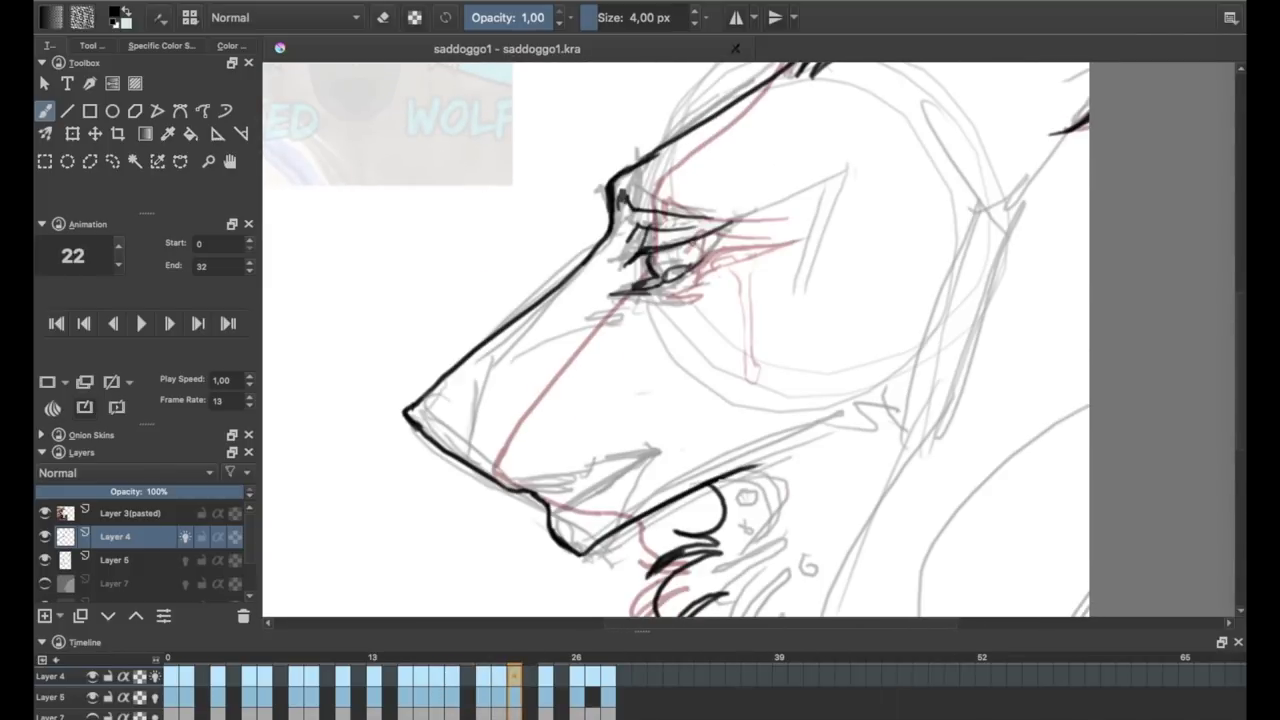
pyautogui.press('.')
pyautogui.press('.')
pyautogui.scroll(2, 718, 295)
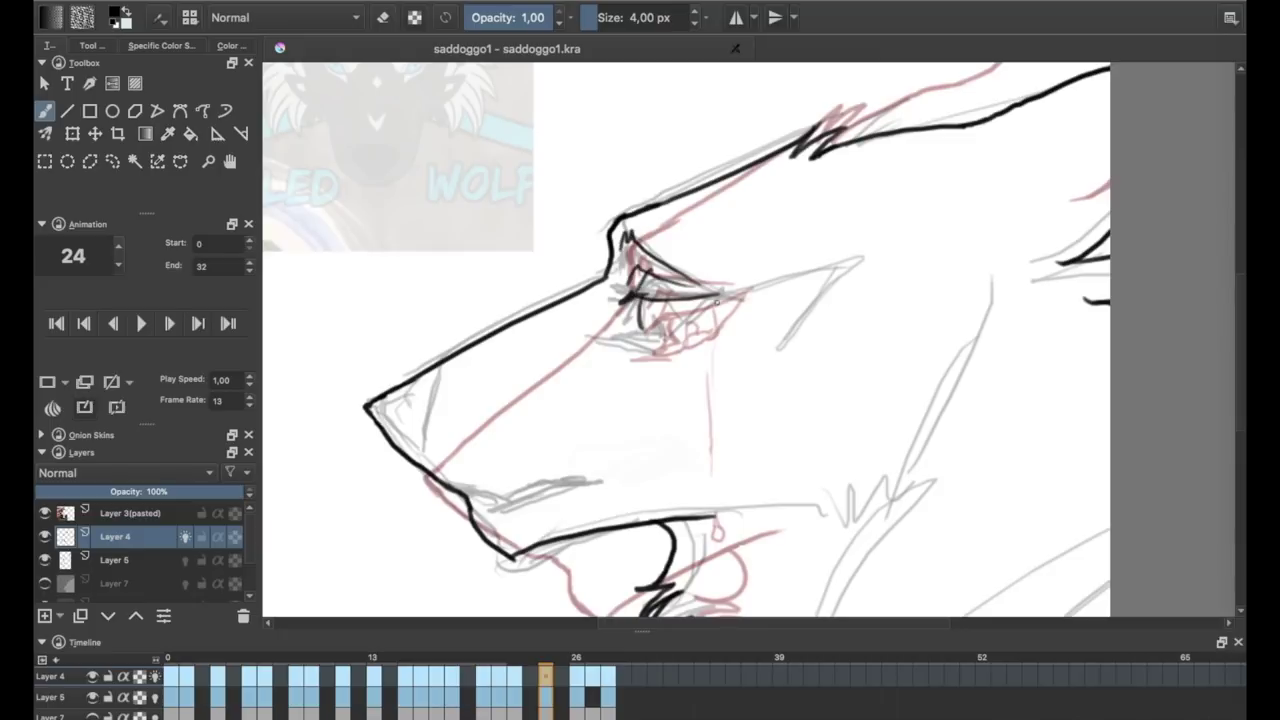
pyautogui.hscroll(-1, 665, 297)
pyautogui.scroll(-3, 690, 270)
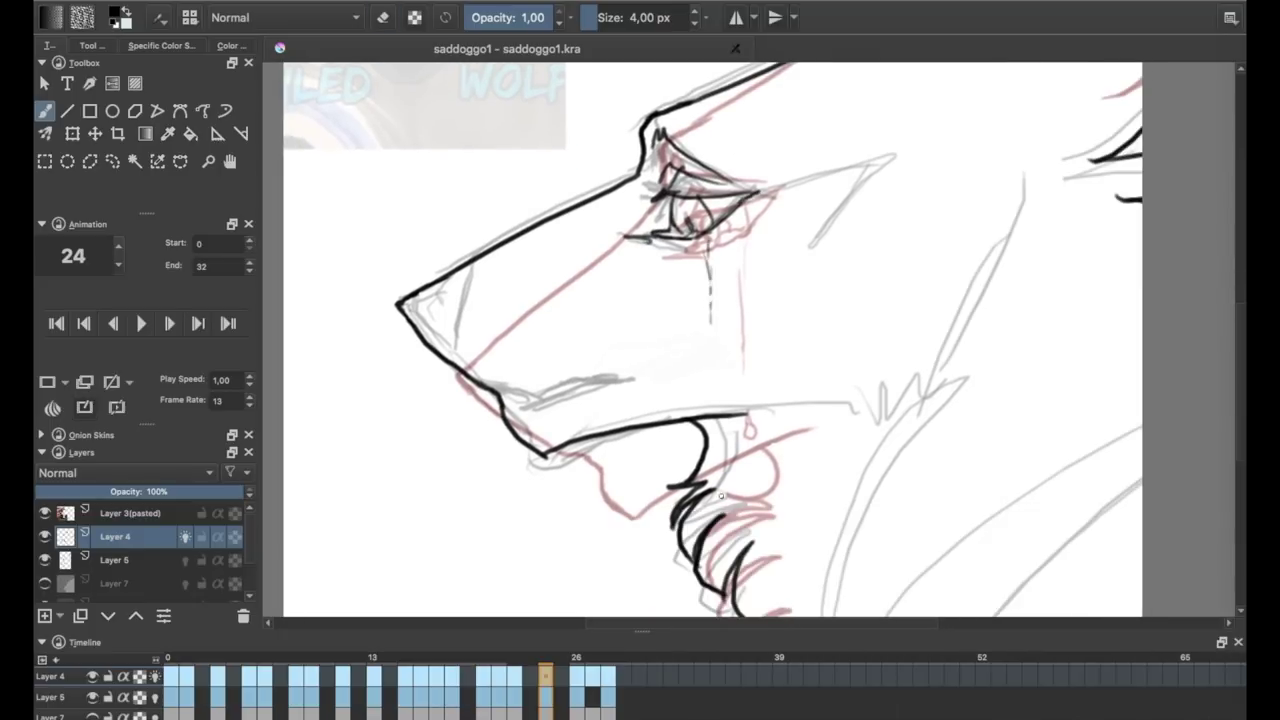
pyautogui.click(141, 323)
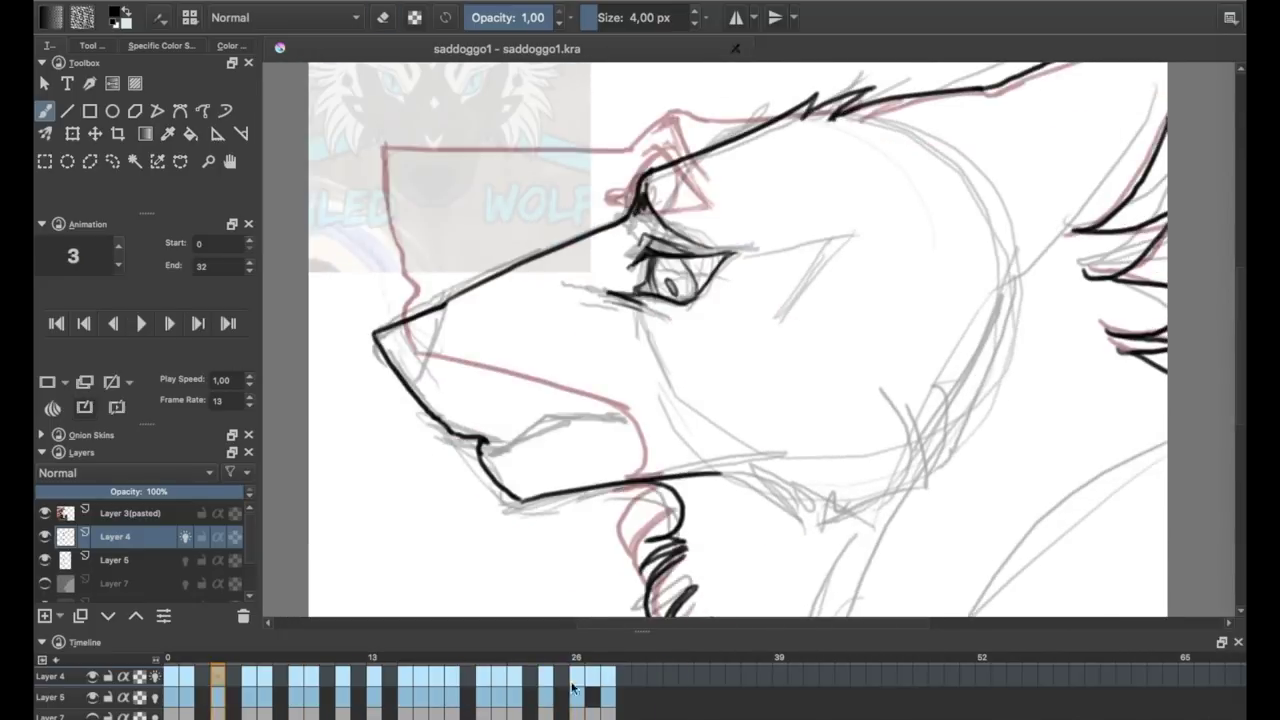
pyautogui.click(574, 685)
pyautogui.press('.')
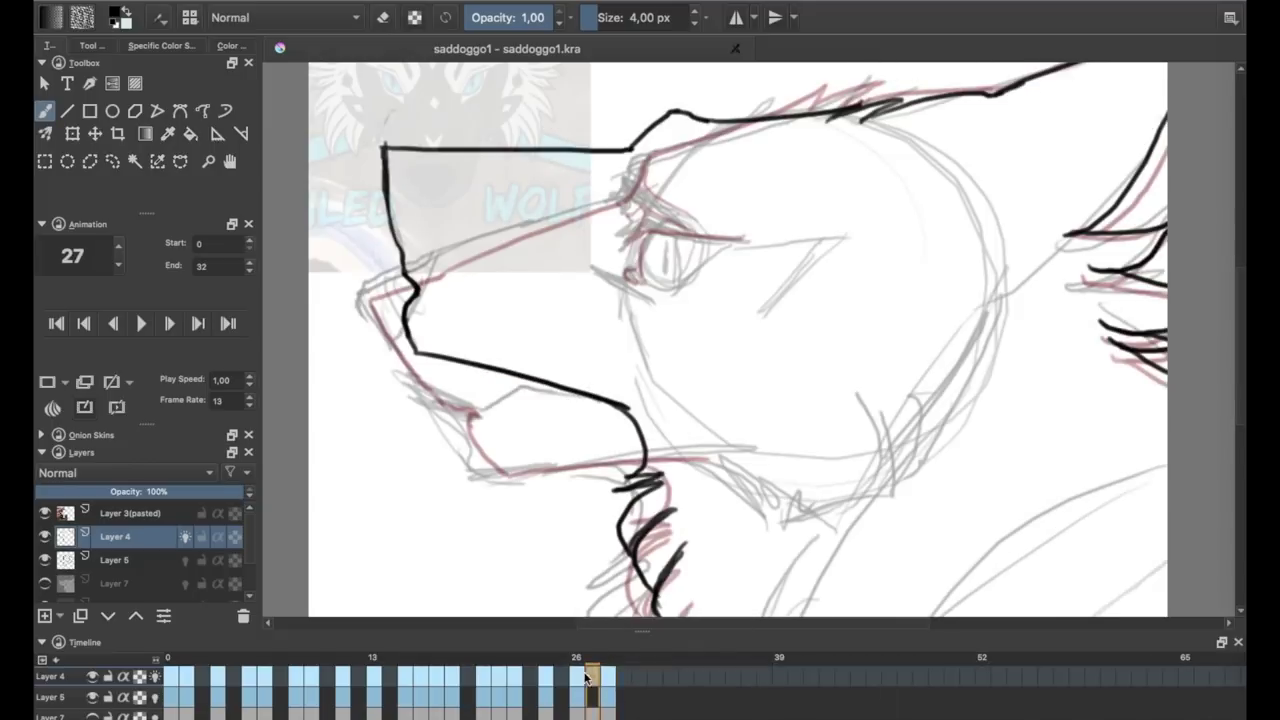
pyautogui.click(577, 697)
pyautogui.press('pageup')
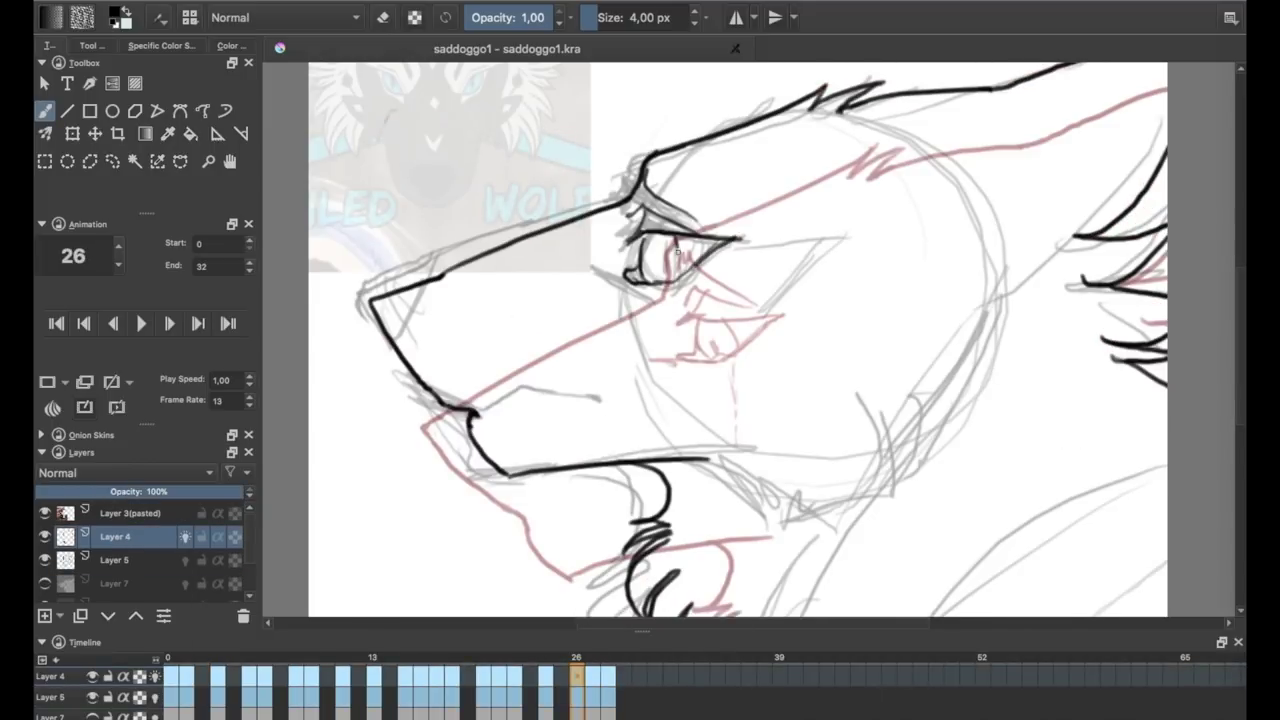
pyautogui.click(593, 675)
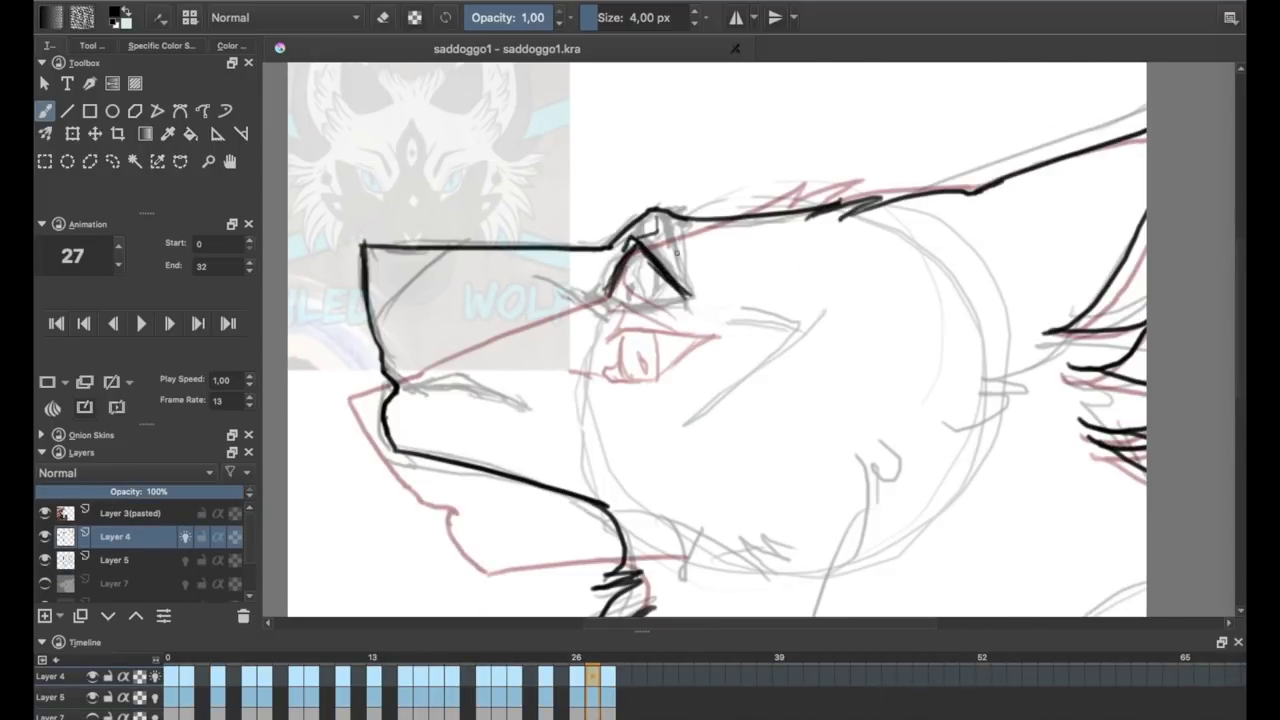
pyautogui.moveTo(601, 678); pyautogui.dragTo(621, 680)
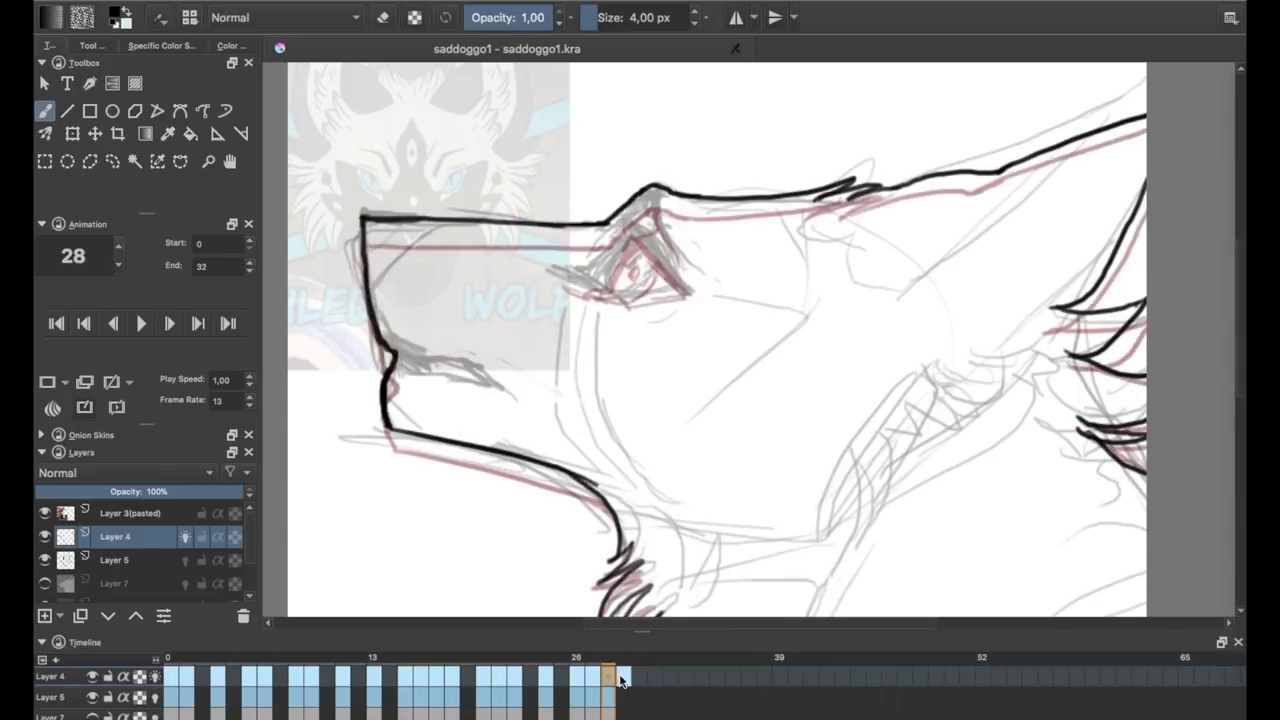
pyautogui.press('space')
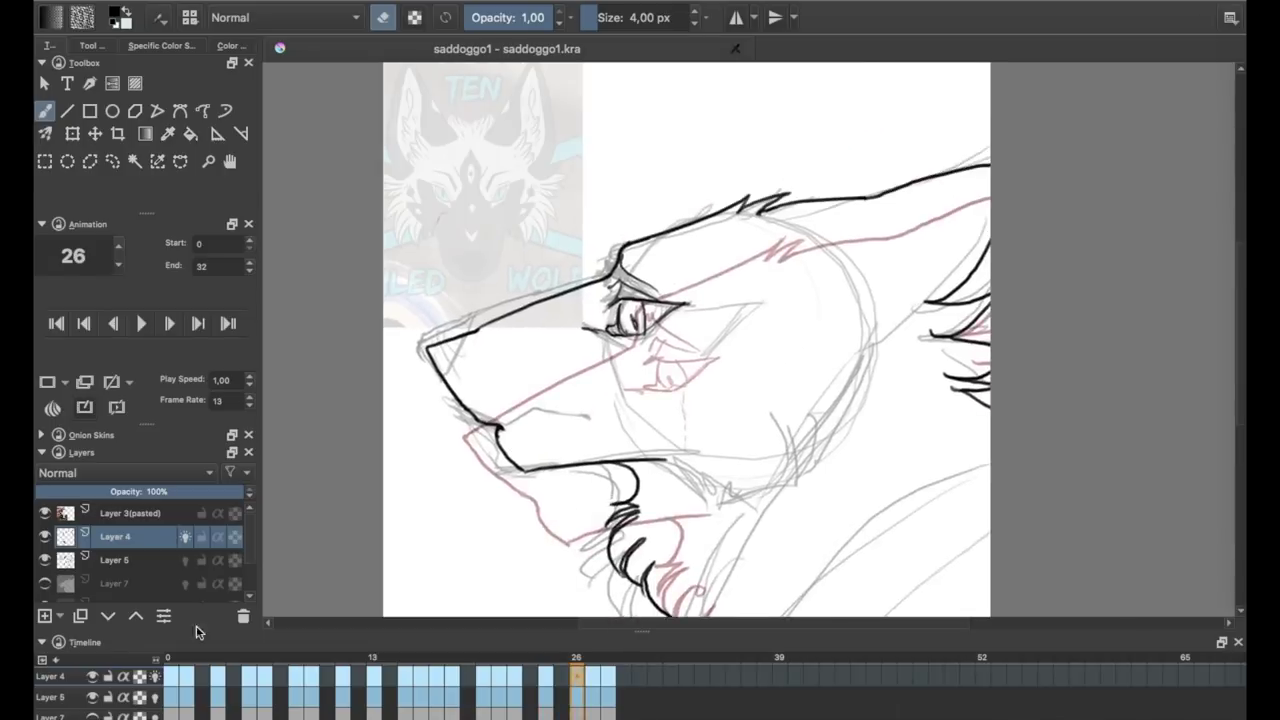
pyautogui.click(141, 323)
pyautogui.press('-')
pyautogui.press('+')
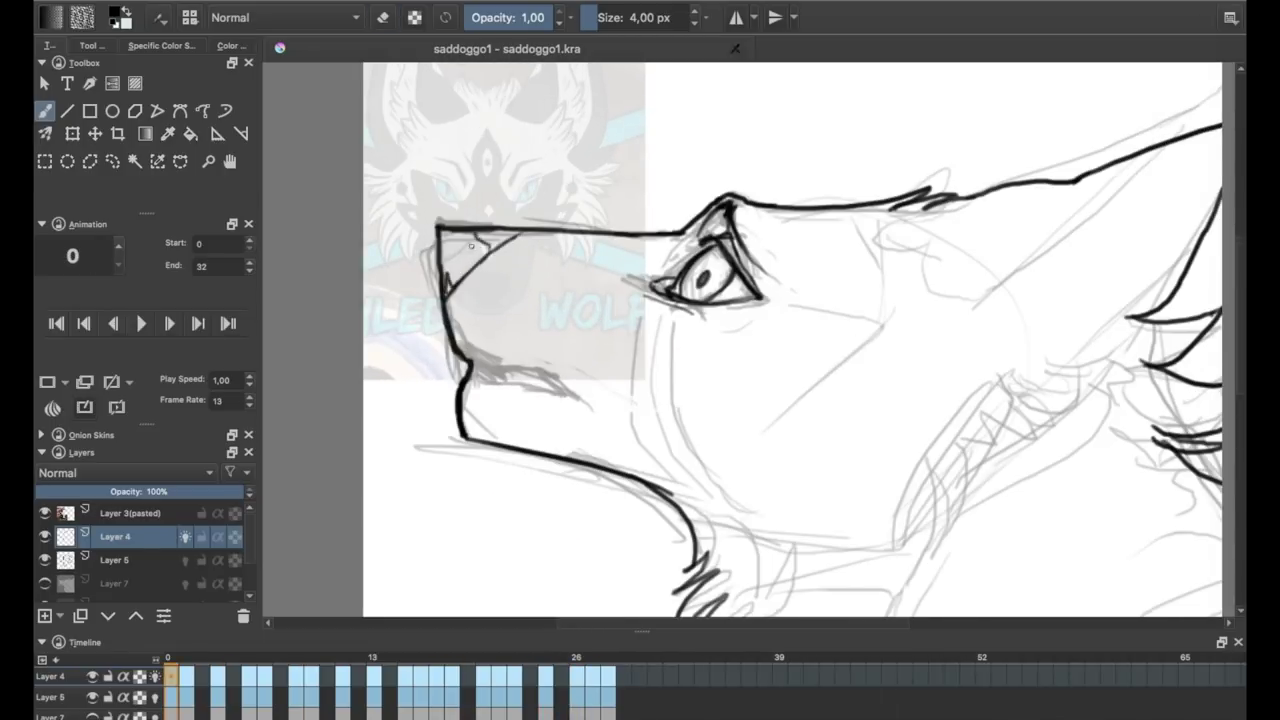
pyautogui.press('Right')
pyautogui.press('Right')
pyautogui.press('Right')
pyautogui.press('Right')
pyautogui.press('Right')
pyautogui.press('Right')
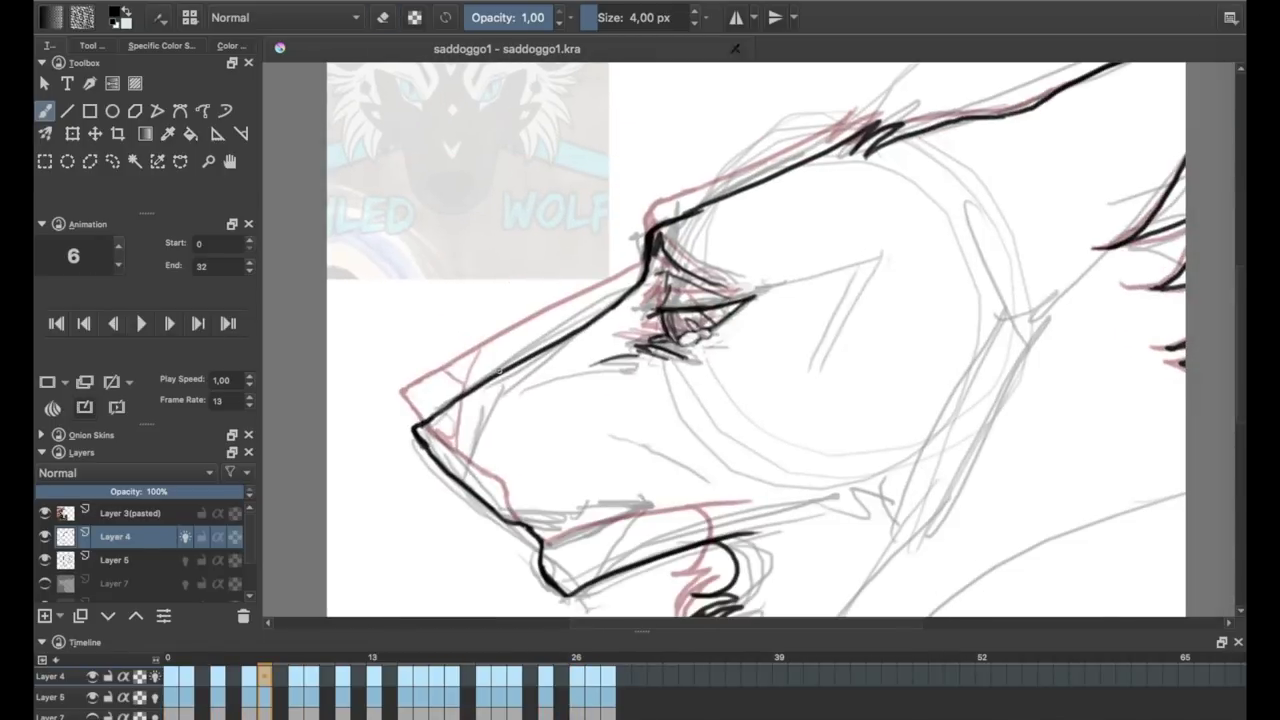
pyautogui.press('Right')
pyautogui.press('Right')
pyautogui.press('Right')
pyautogui.scroll(-2, 550, 380)
pyautogui.press('Right')
pyautogui.press('Right')
pyautogui.scroll(-2, 600, 390)
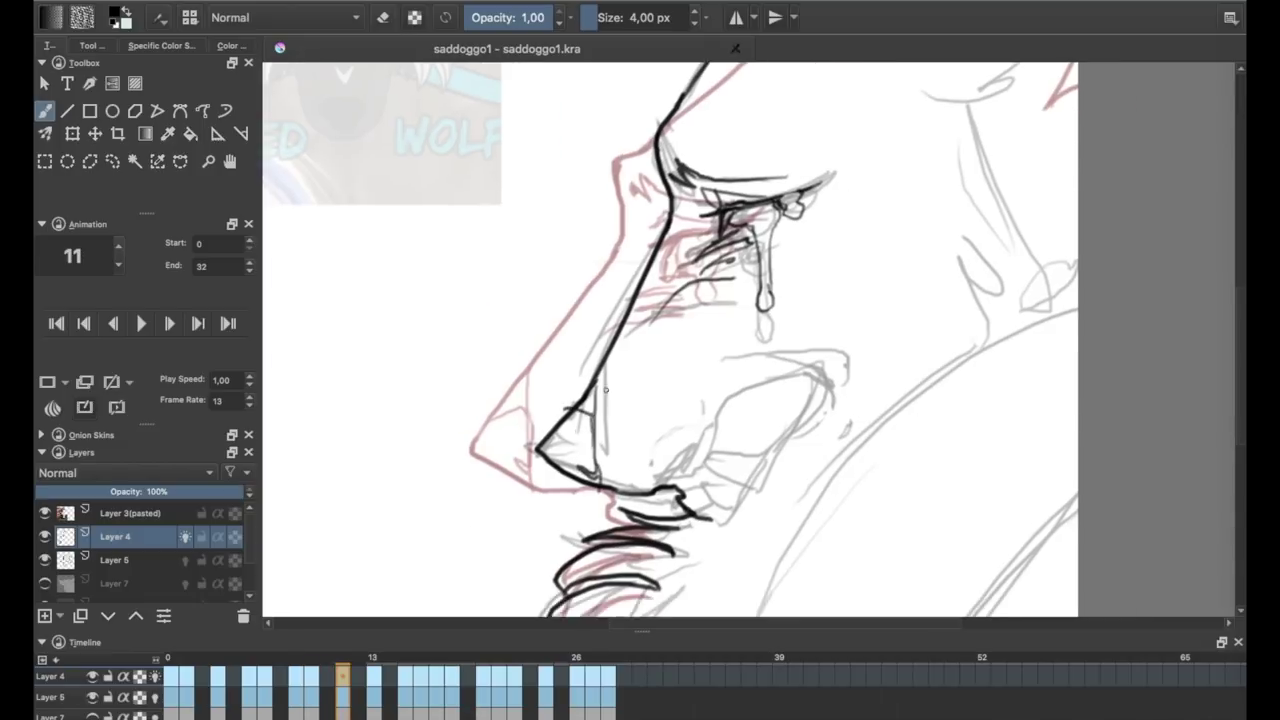
pyautogui.press('Right')
pyautogui.press('Right')
pyautogui.press('Right')
pyautogui.press('Right')
pyautogui.press('Right')
pyautogui.press('Right')
pyautogui.scroll(1, 606, 390)
pyautogui.press('Right')
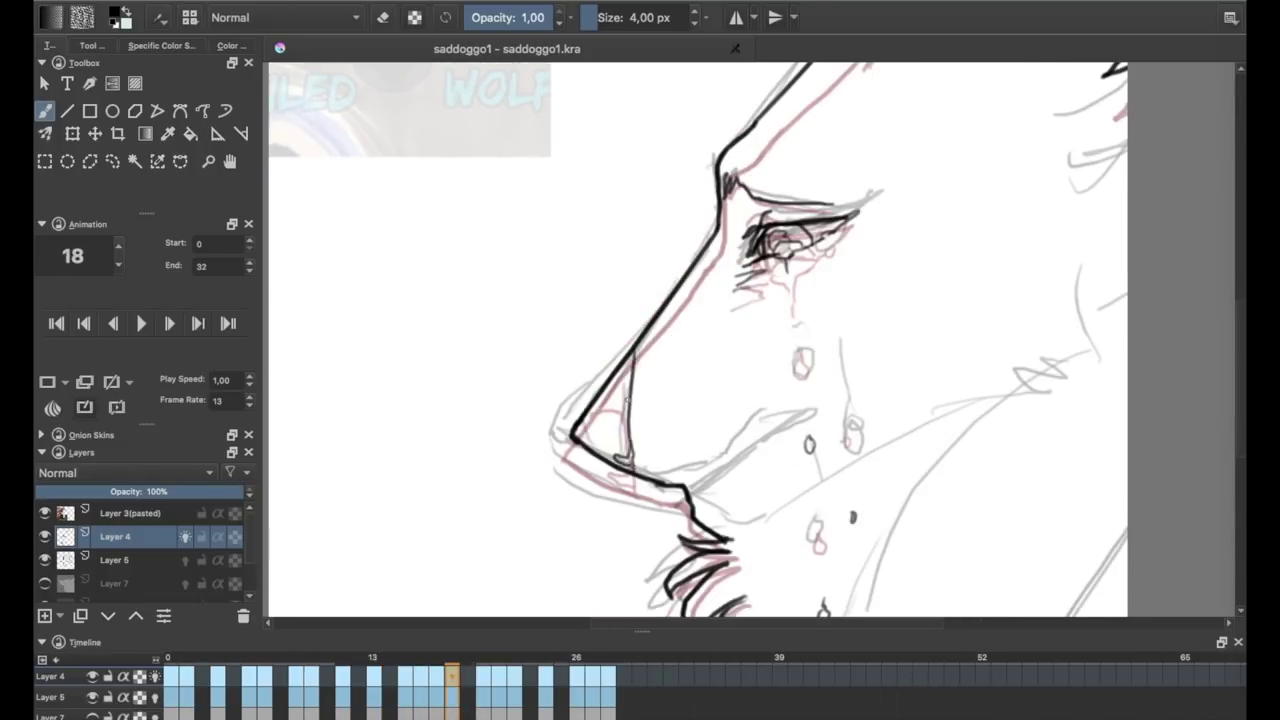
pyautogui.press('Right')
pyautogui.press('Right')
pyautogui.press('Right')
pyautogui.press('Right')
pyautogui.press('Right')
pyautogui.press('Right')
pyautogui.press('Right')
pyautogui.press('Right')
pyautogui.scroll(2, 454, 347)
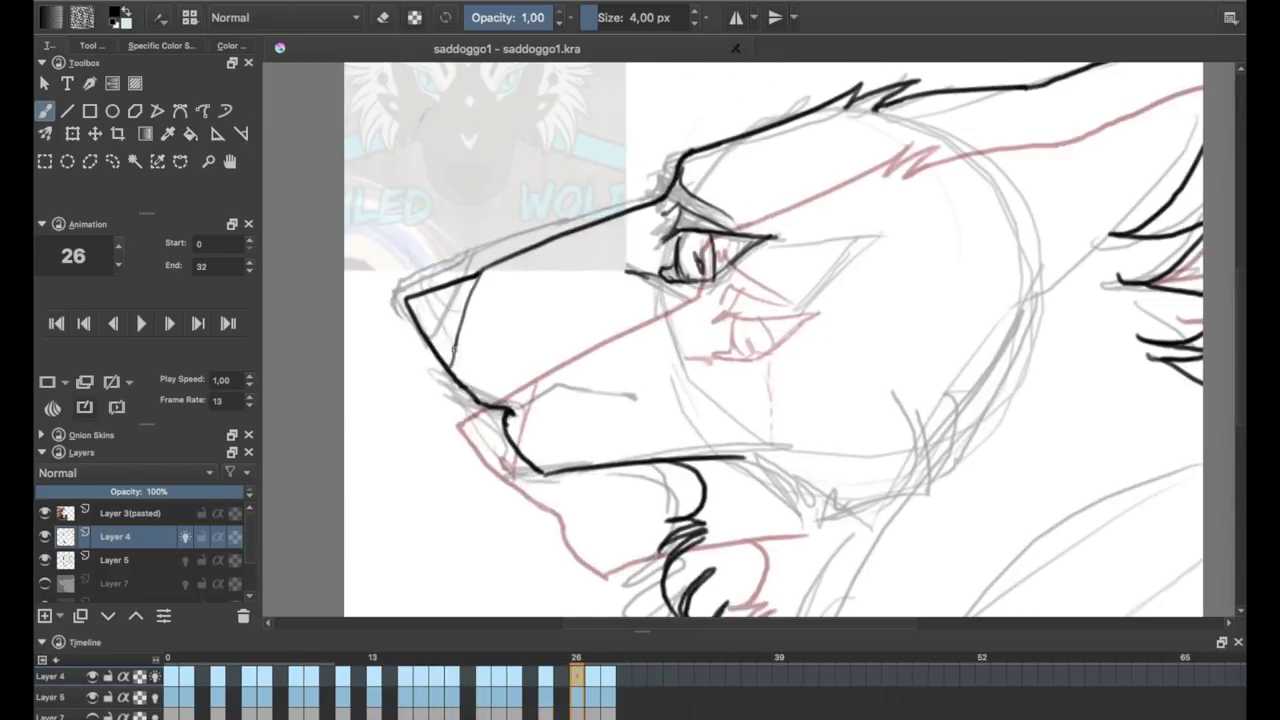
pyautogui.press('Right')
pyautogui.press('Right')
pyautogui.press('Right')
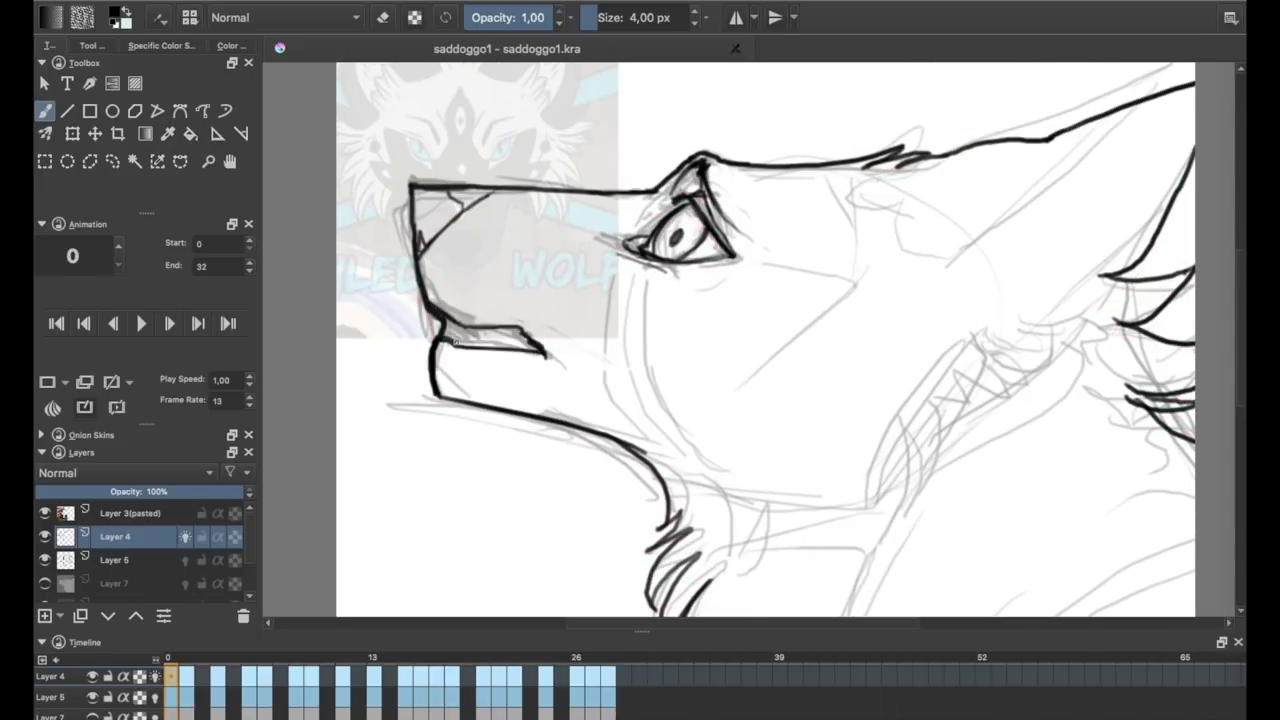
pyautogui.press('e')
pyautogui.scroll(-5, 650, 300)
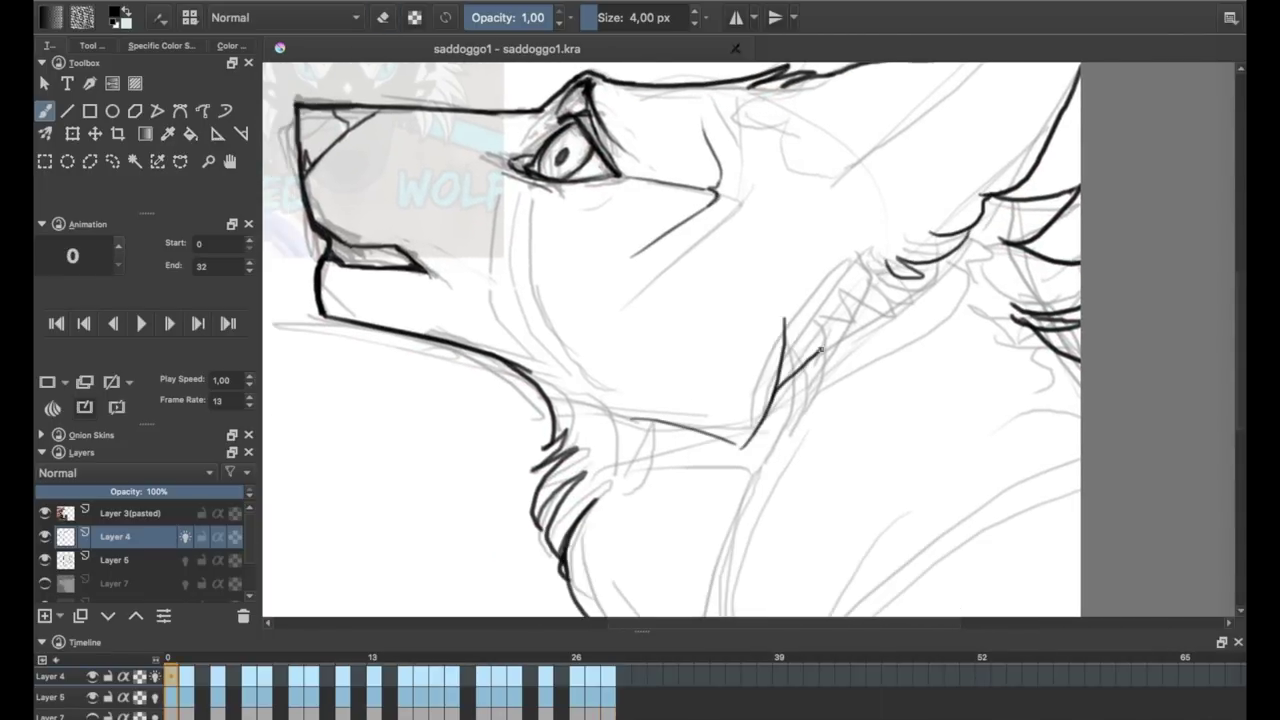
pyautogui.hscroll(2, 700, 260)
pyautogui.scroll(5, 670, 300)
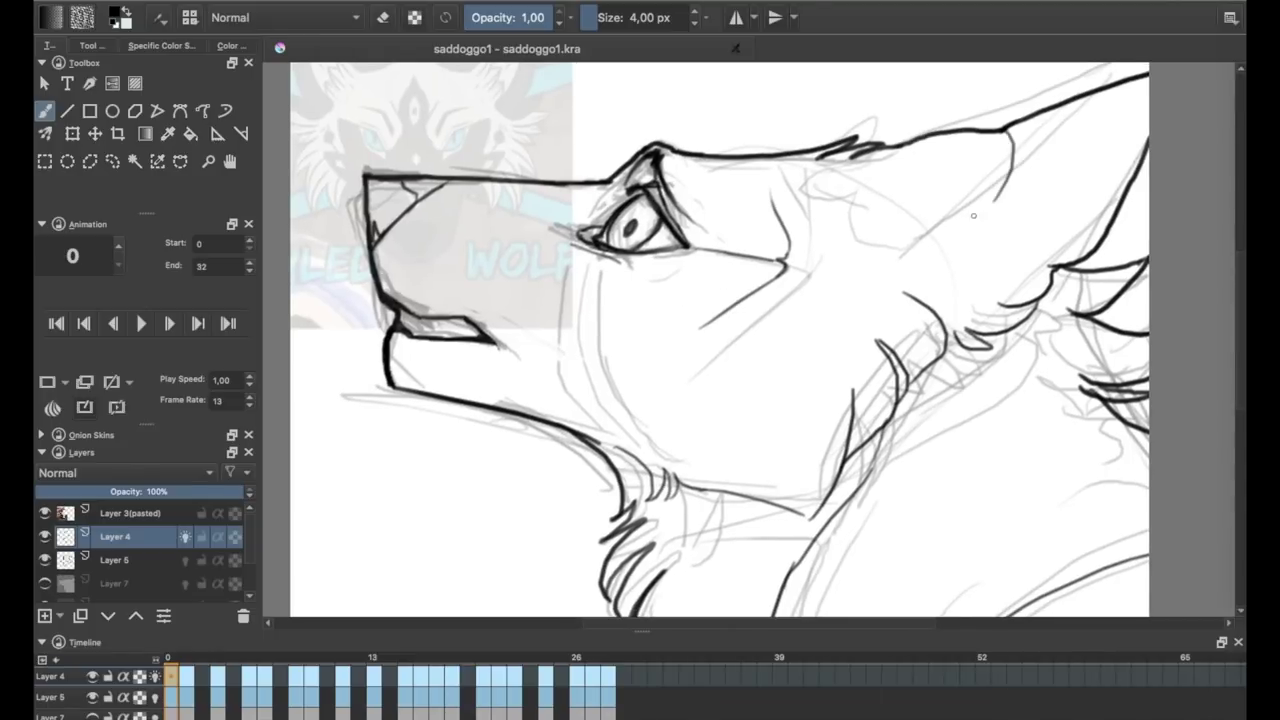
pyautogui.click(507, 674)
pyautogui.click(624, 675)
pyautogui.press('e')
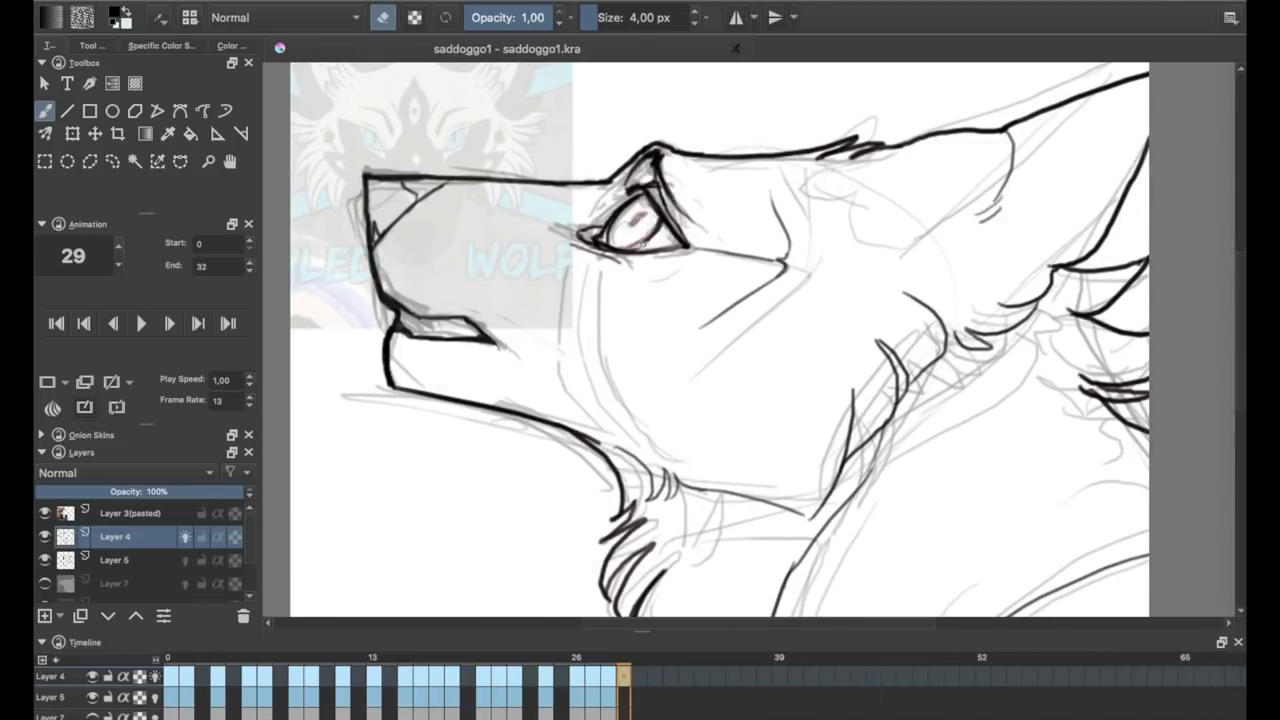
pyautogui.press('Left')
pyautogui.press('Home')
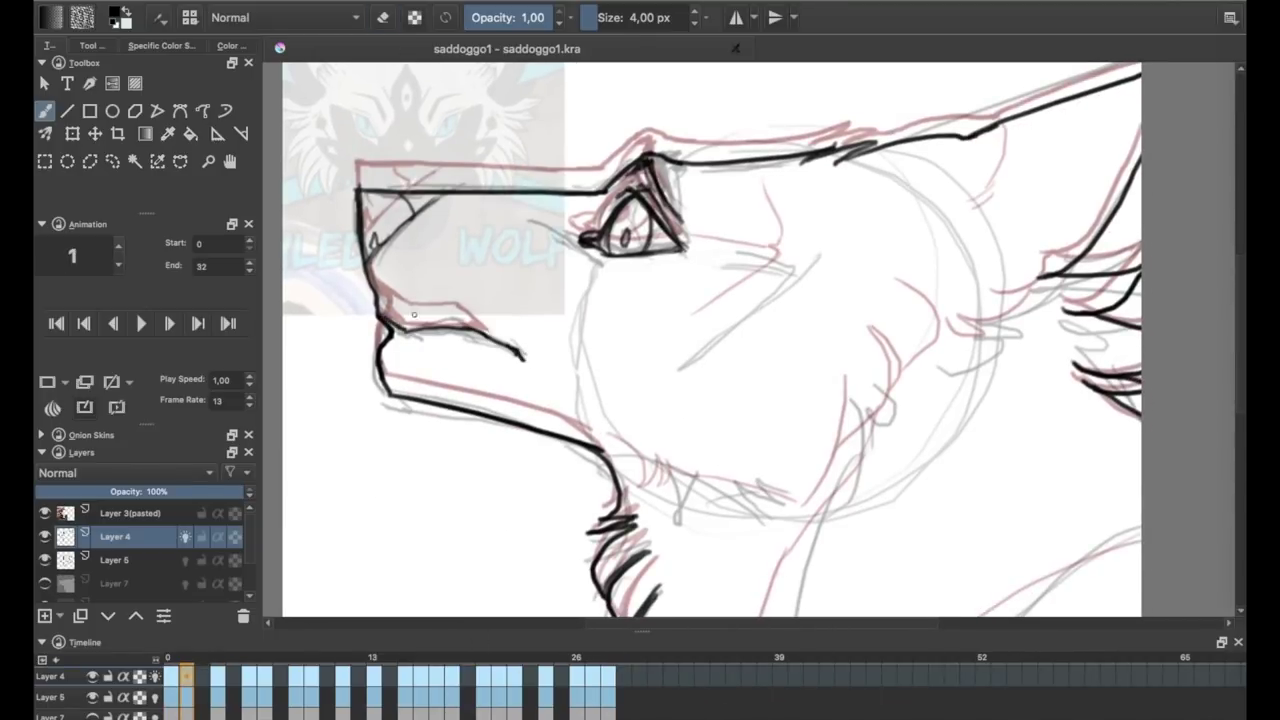
pyautogui.click(381, 17)
pyautogui.press('Right')
pyautogui.press('Right')
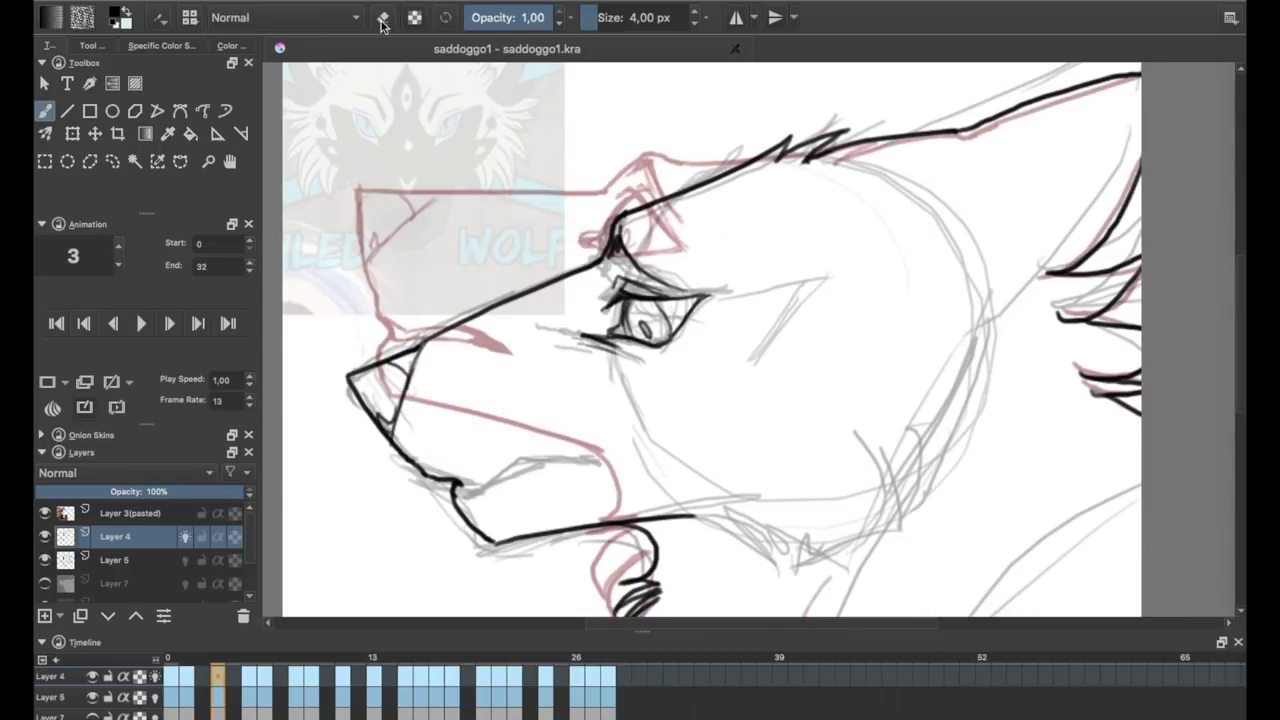
pyautogui.press('Right')
pyautogui.press('Right')
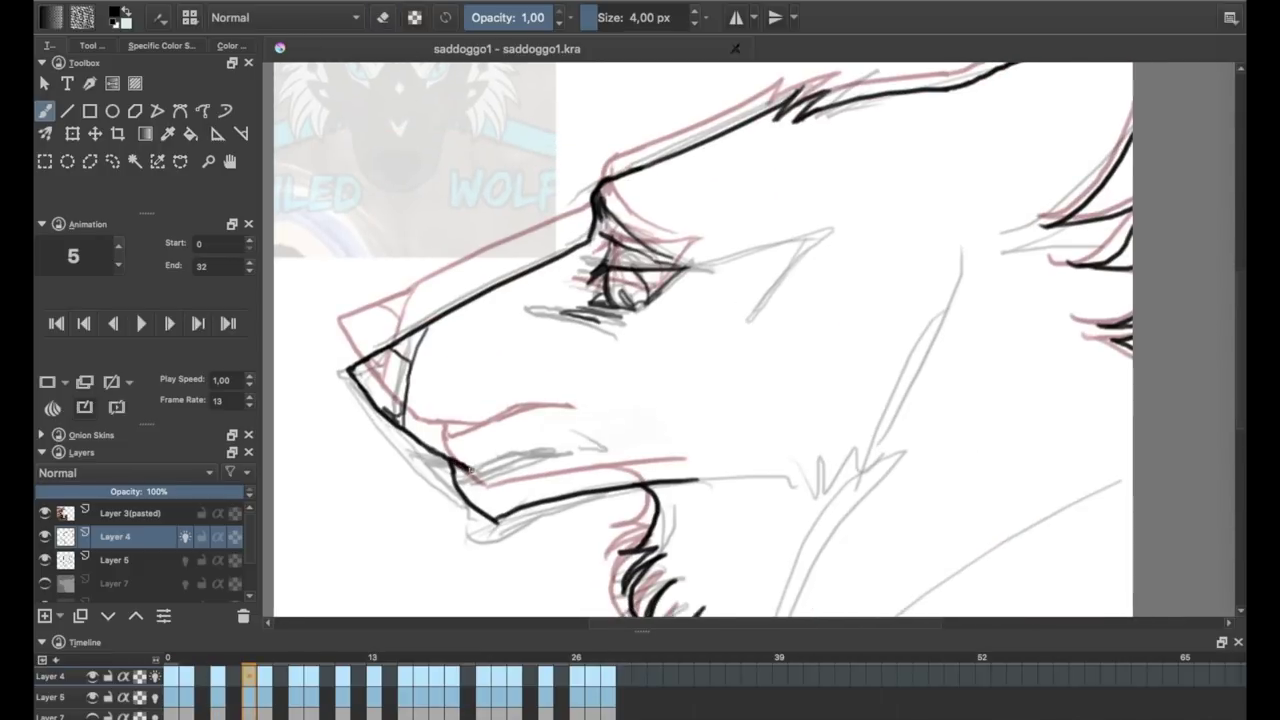
pyautogui.press('Right')
pyautogui.press('Right')
pyautogui.press('Right')
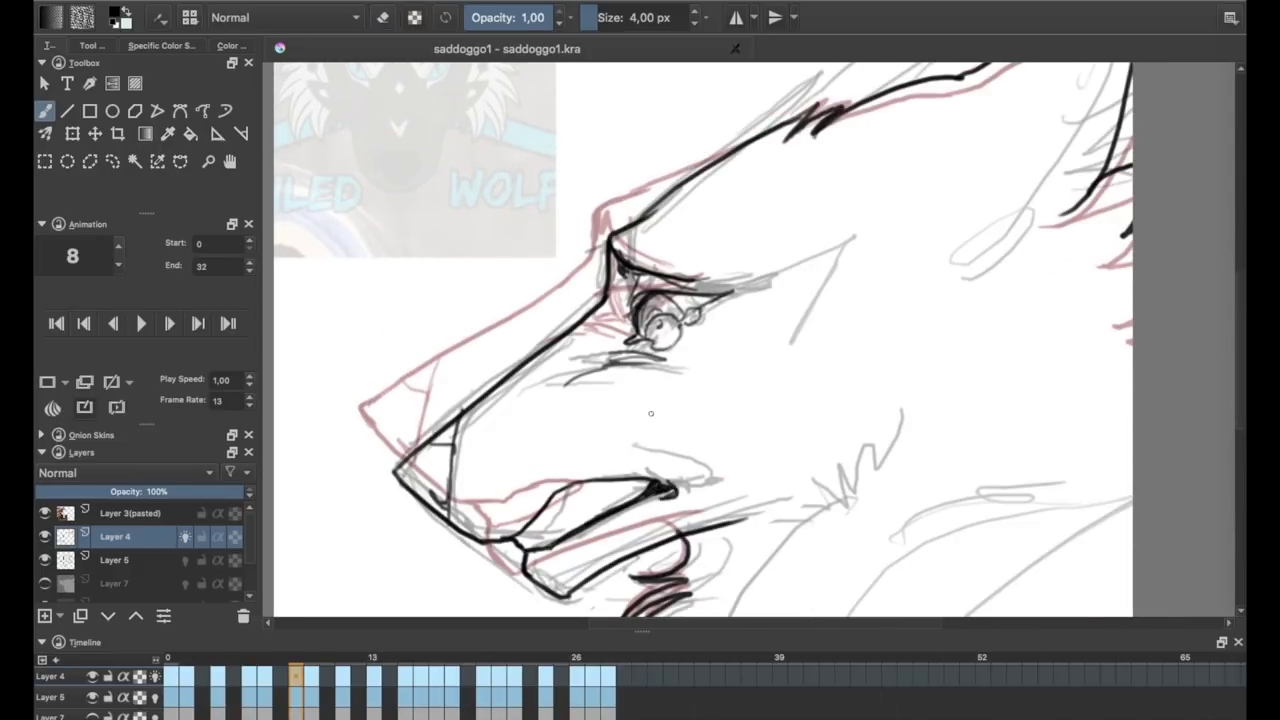
# Draw a small loop and short stroke near the mouth, and set the brush to 4 px.
pyautogui.press('Right')
pyautogui.moveTo(650, 413); pyautogui.dragTo(656, 484)
pyautogui.press('Right')
pyautogui.press('Right')
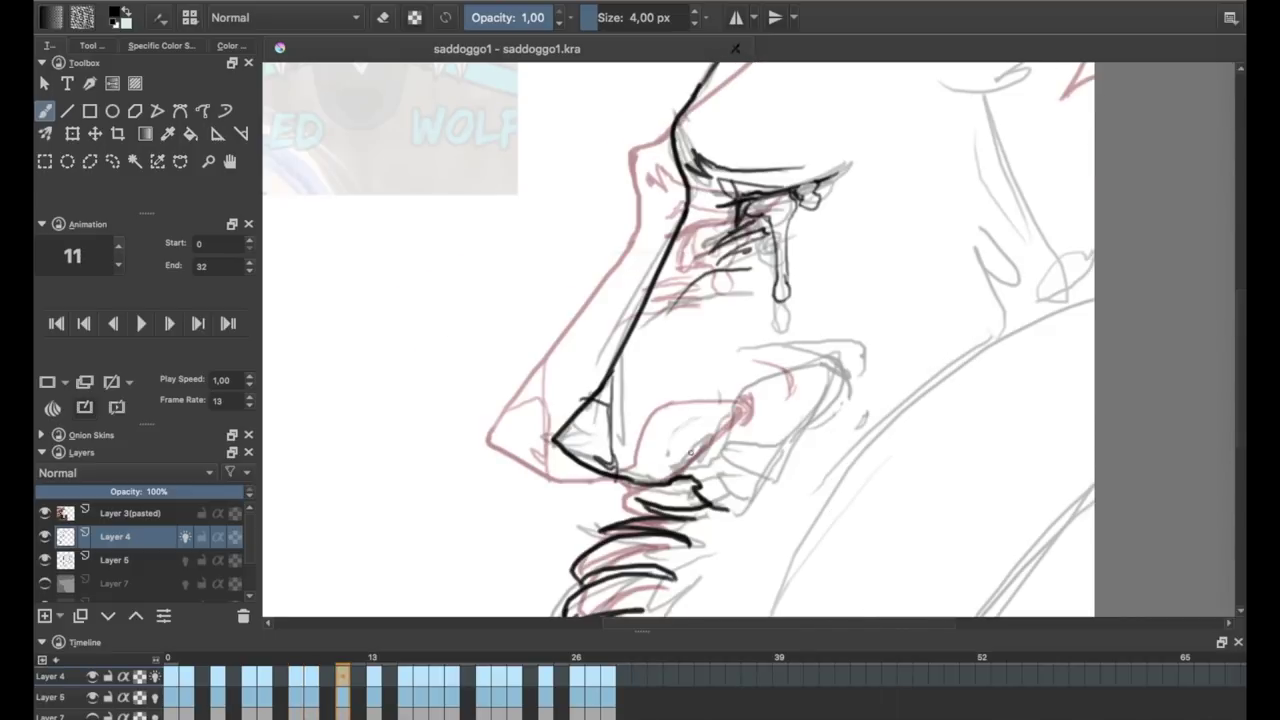
pyautogui.moveTo(725, 440); pyautogui.dragTo(645, 410)
pyautogui.moveTo(645, 410); pyautogui.dragTo(705, 412)
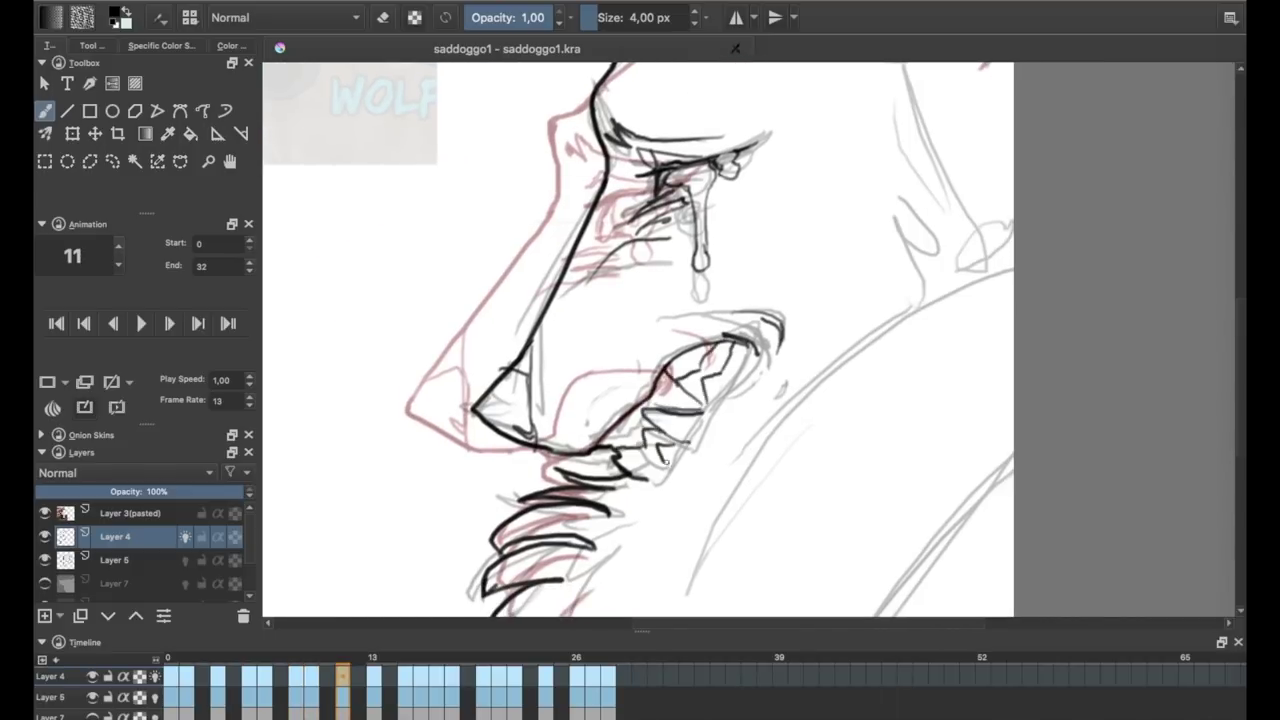
pyautogui.moveTo(322, 47); pyautogui.dragTo(372, 42)
pyautogui.click(597, 20)
# Scrub through frames 13 to 27 to check the crying-wolf motion.
pyautogui.press('Right')
pyautogui.press('Right')
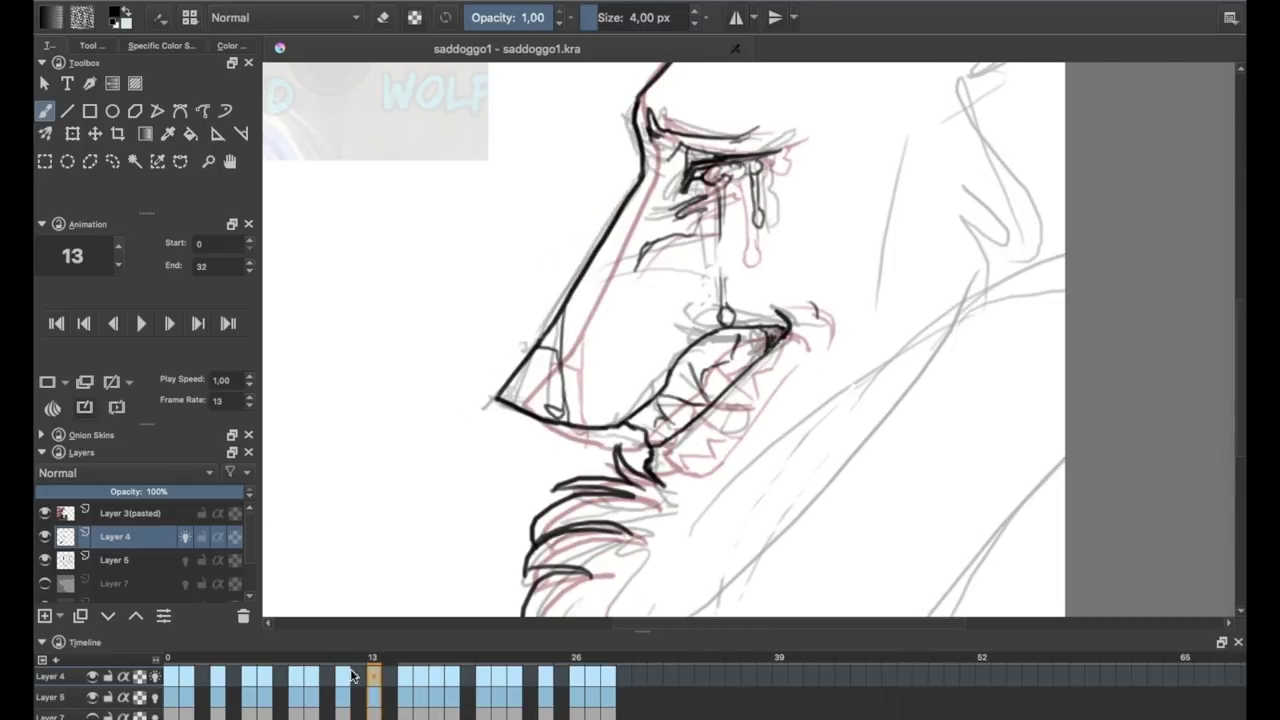
pyautogui.moveTo(352, 677)
pyautogui.mouseDown()
pyautogui.moveTo(294, 677)
pyautogui.moveTo(405, 677)
pyautogui.mouseUp()
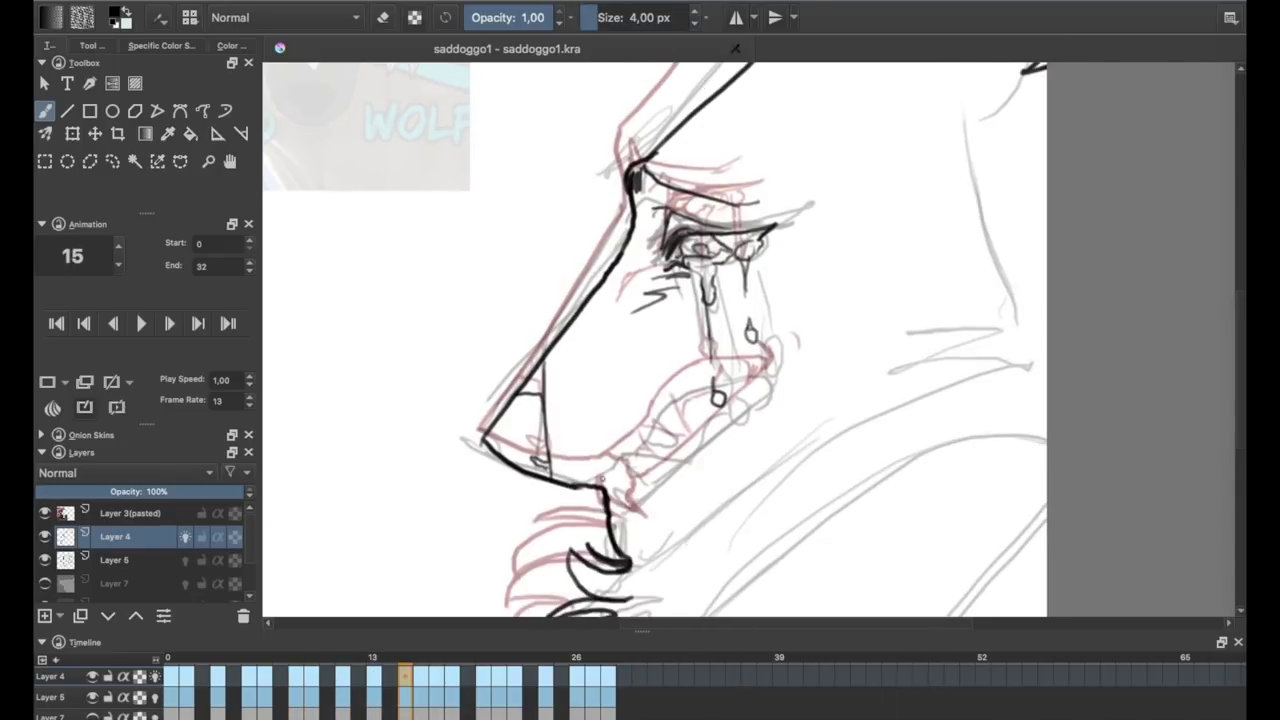
pyautogui.press('Left')
pyautogui.press('Left')
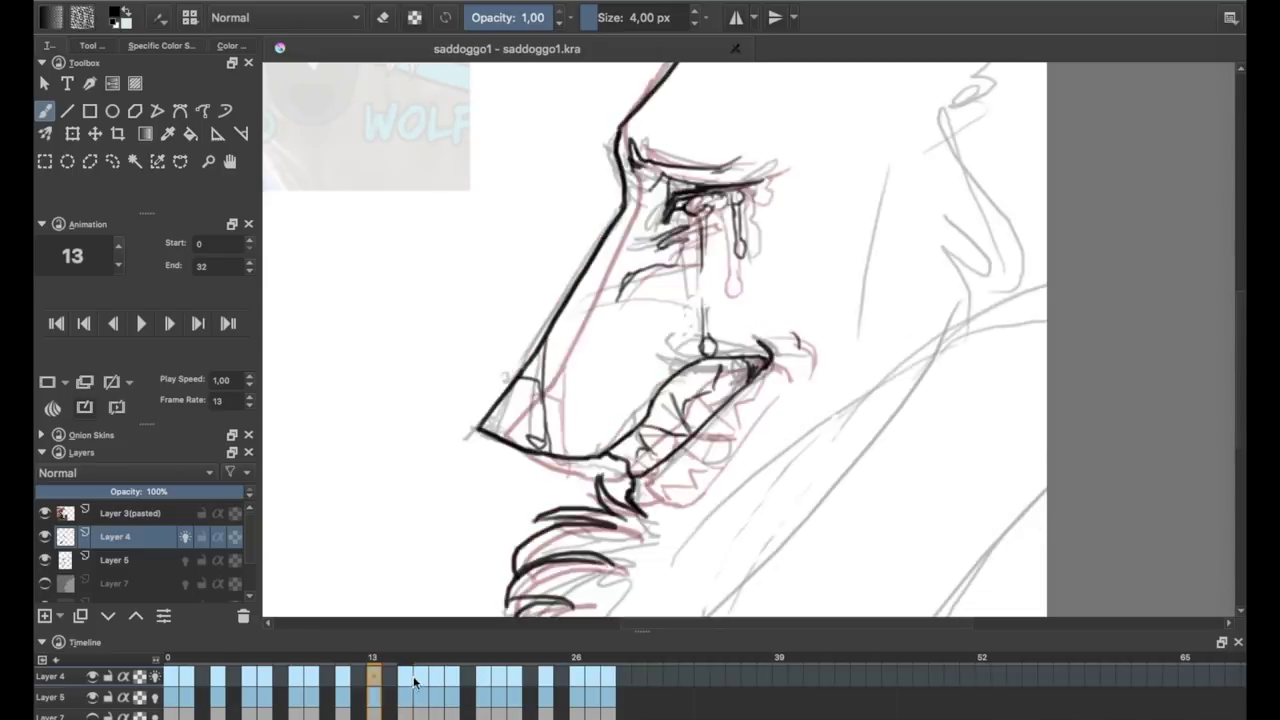
pyautogui.press('Right')
pyautogui.press('Right')
pyautogui.press('Right')
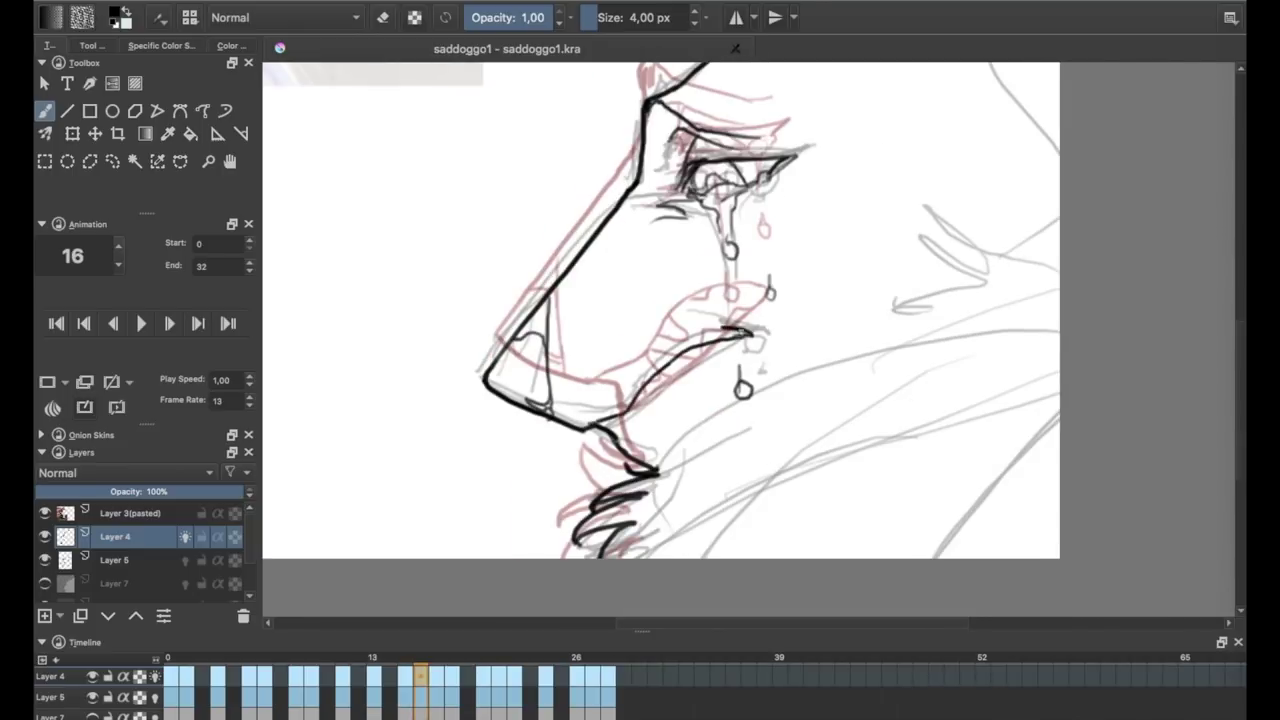
pyautogui.press('Right')
pyautogui.press('Right')
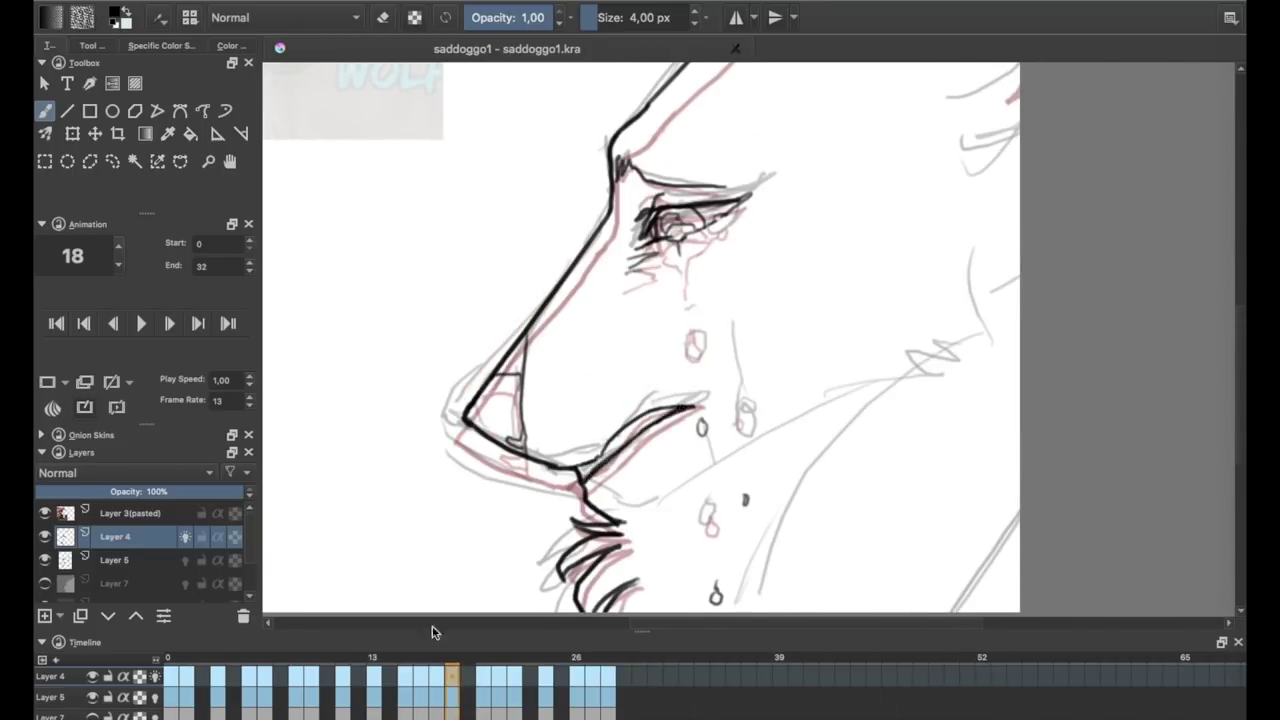
pyautogui.press('Right')
pyautogui.press('Right')
pyautogui.press('Right')
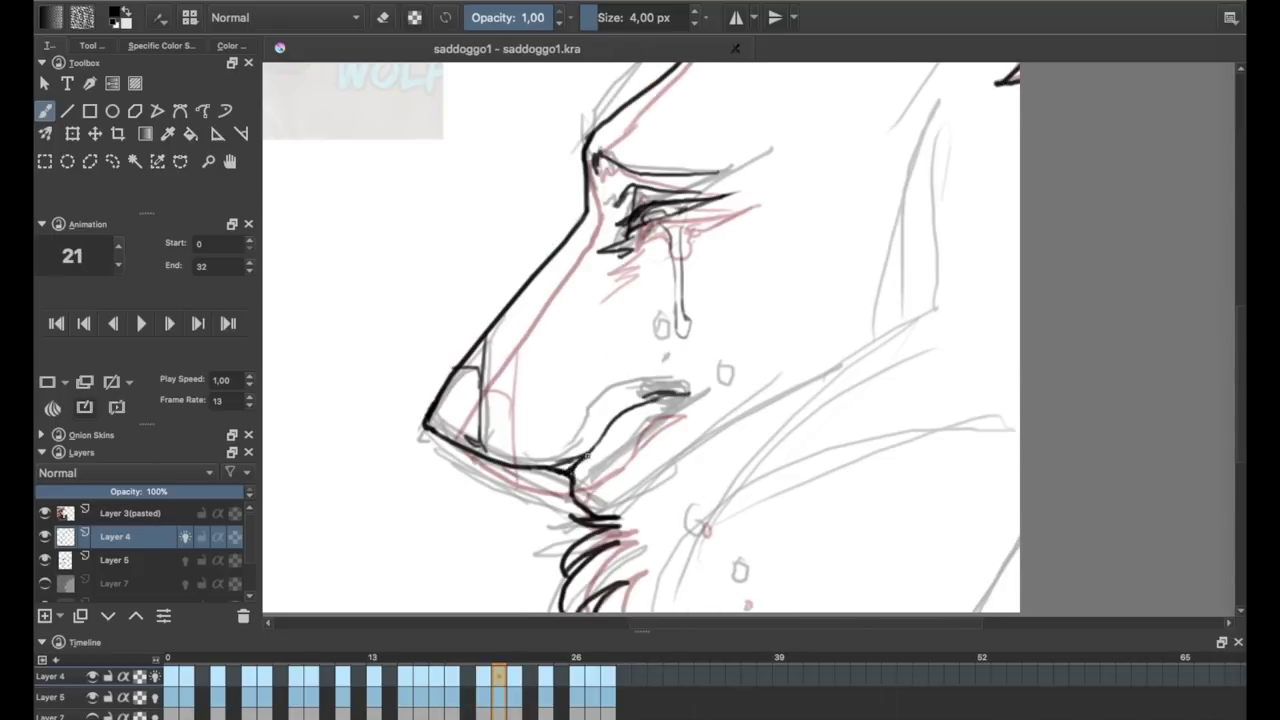
pyautogui.press('Right')
pyautogui.press('Right')
pyautogui.press('Right')
pyautogui.press('Right')
pyautogui.press('Right')
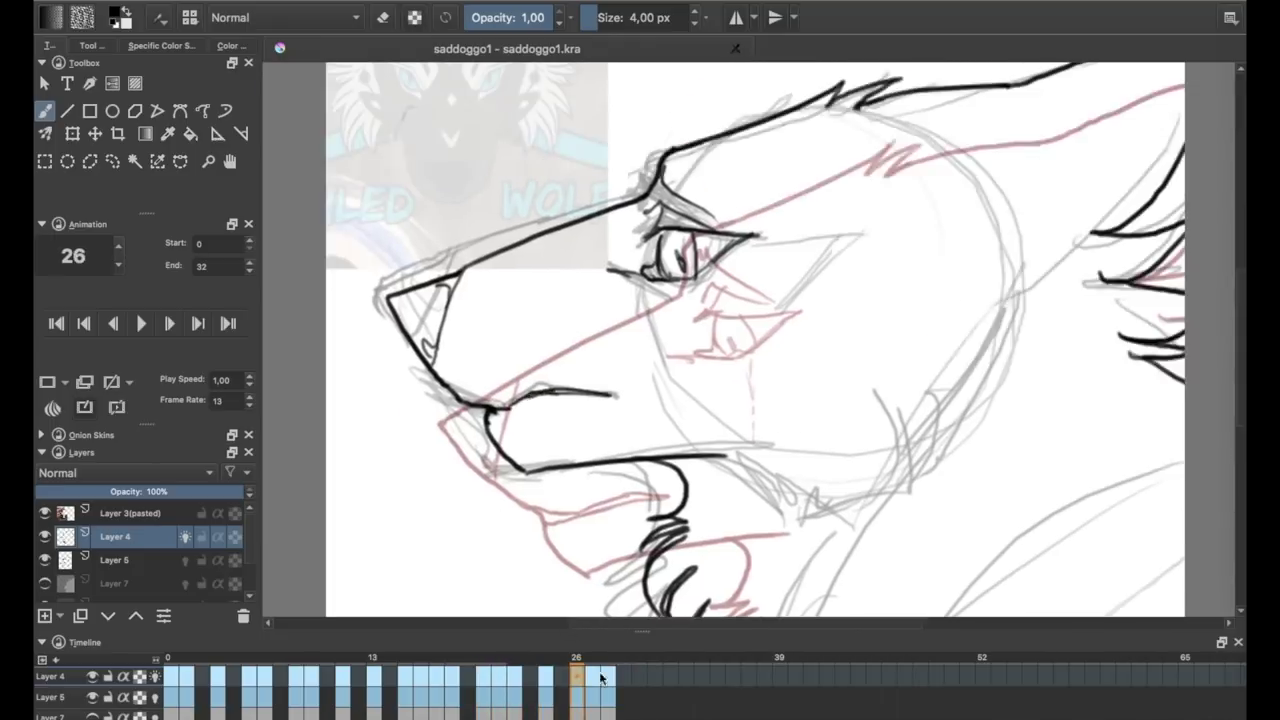
pyautogui.press('Right')
pyautogui.press('Right')
pyautogui.press('Left')
pyautogui.press('e')
# Preview the animation, rearrange the workspace to list more layers, and scrub to frame 28.
pyautogui.click(139, 325)
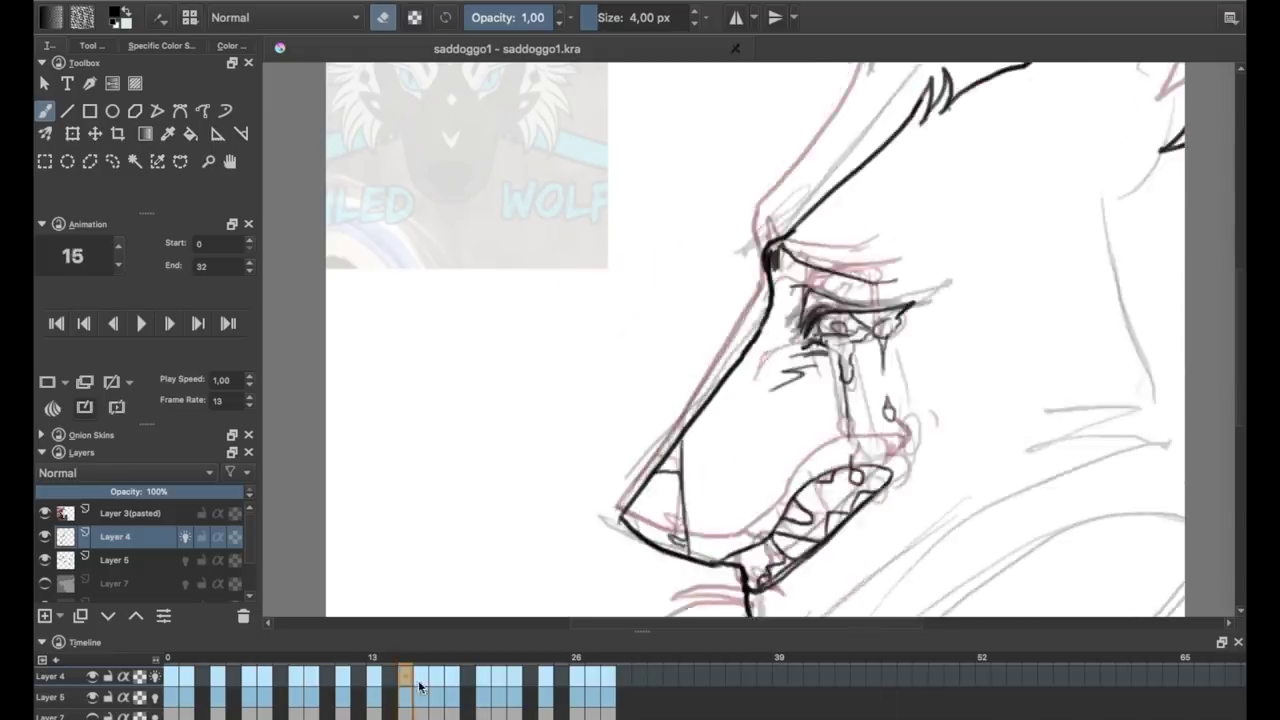
pyautogui.click(139, 325)
pyautogui.click(420, 683)
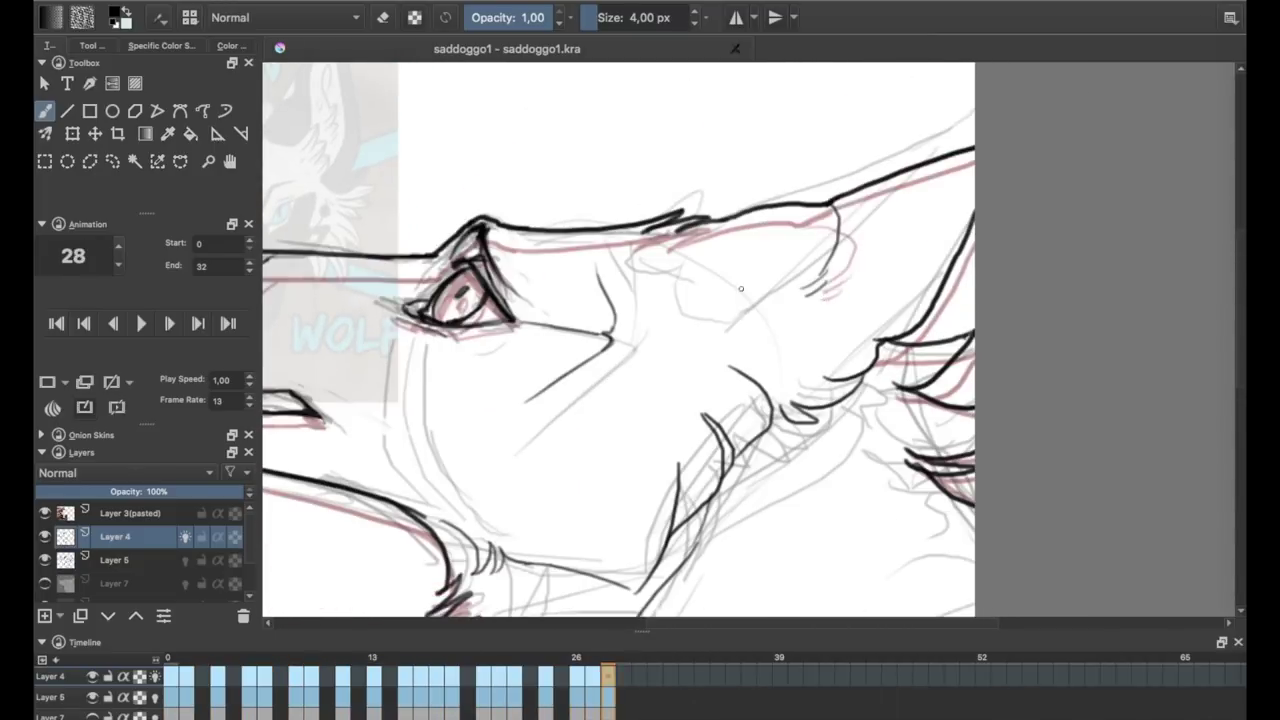
pyautogui.scroll(-4, 741, 289)
pyautogui.scroll(4, 759, 253)
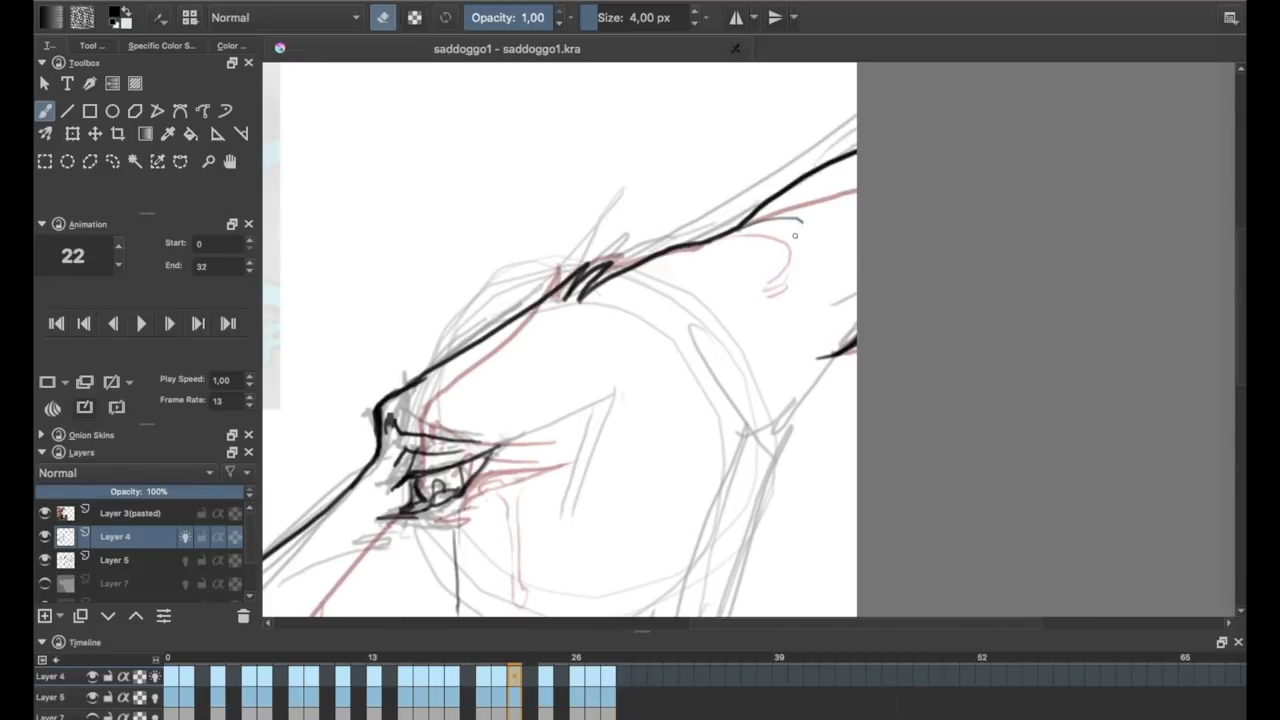
pyautogui.moveTo(186, 684); pyautogui.dragTo(309, 679)
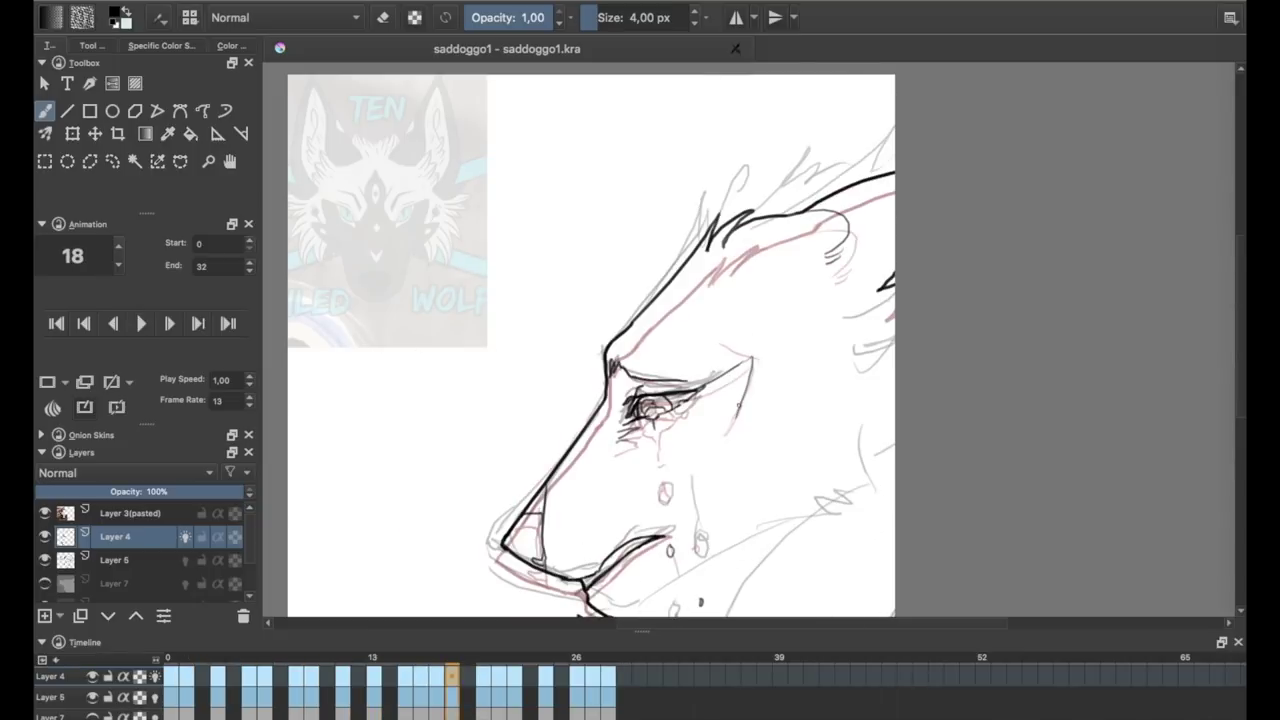
pyautogui.click(240, 237)
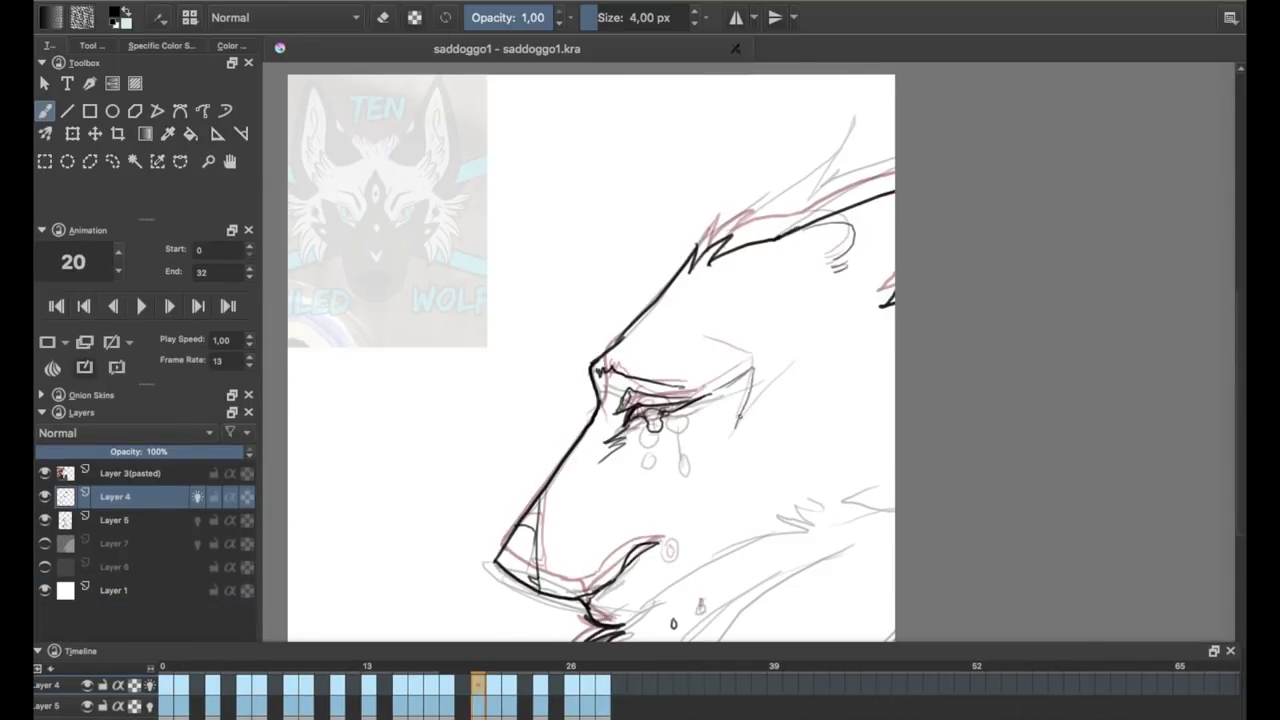
pyautogui.moveTo(490, 697); pyautogui.dragTo(595, 686)
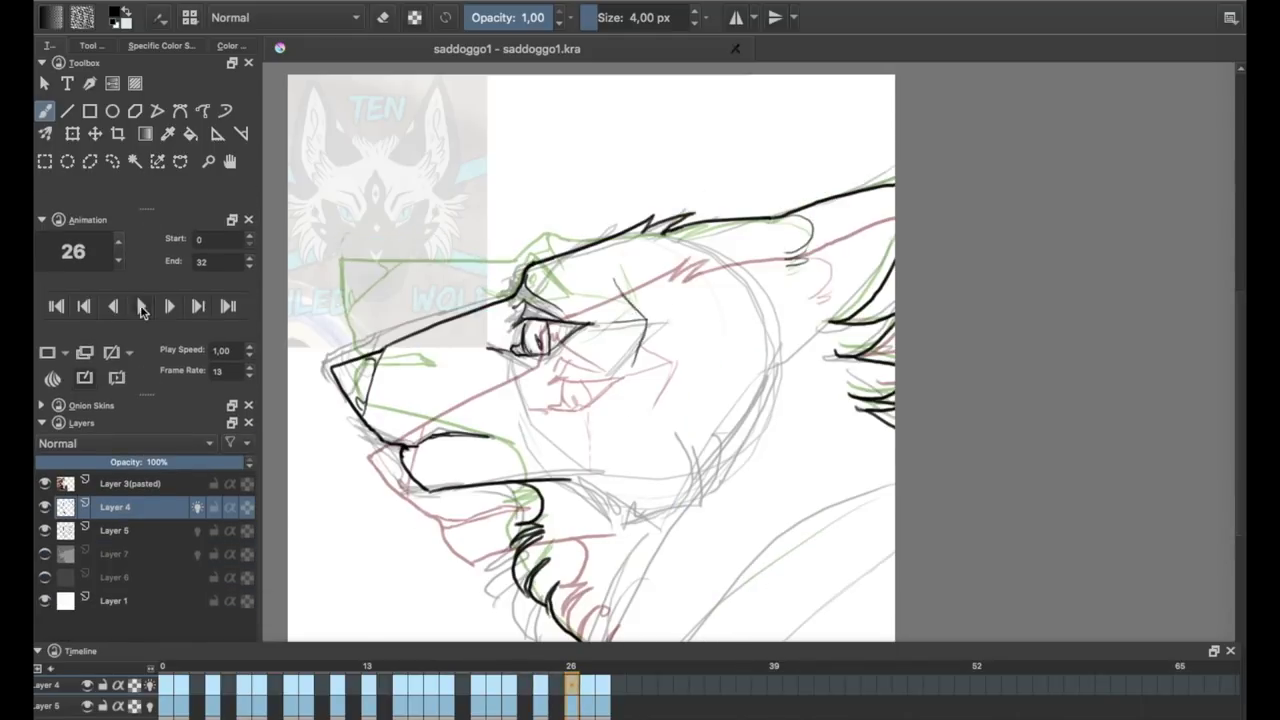
pyautogui.moveTo(595, 686); pyautogui.dragTo(181, 685)
pyautogui.press('e')
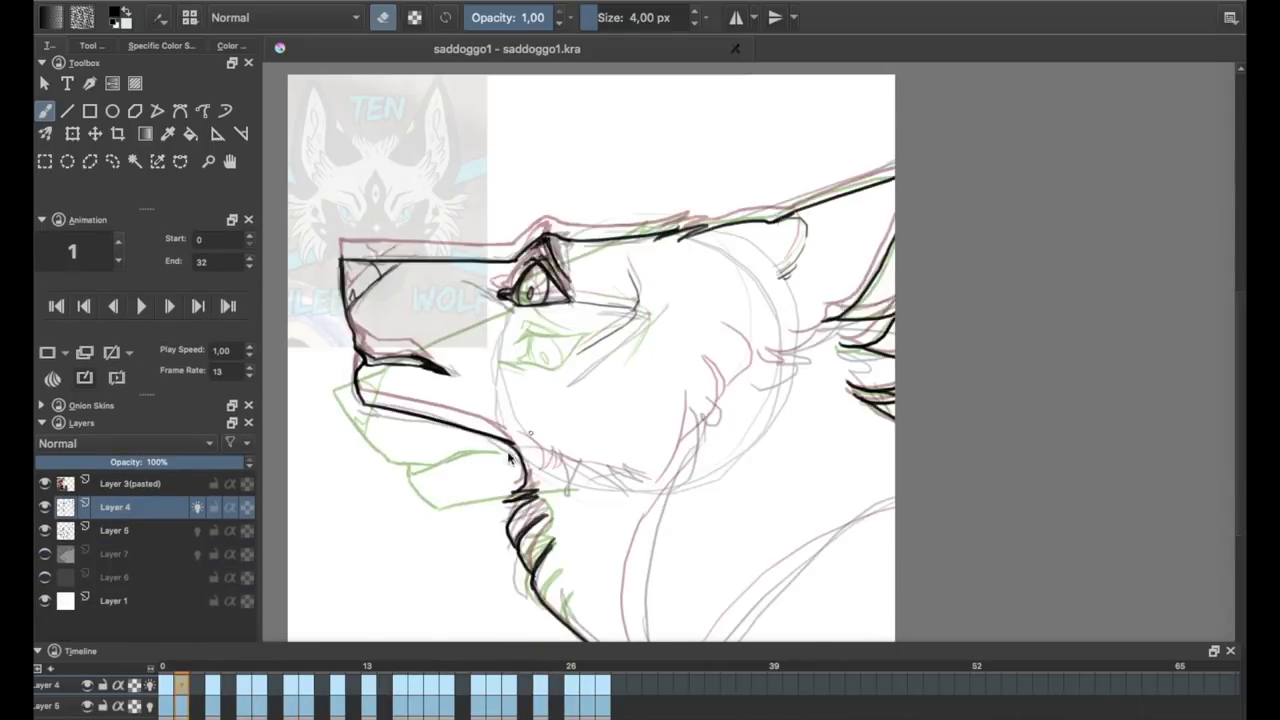
pyautogui.press('e')
pyautogui.press('space')
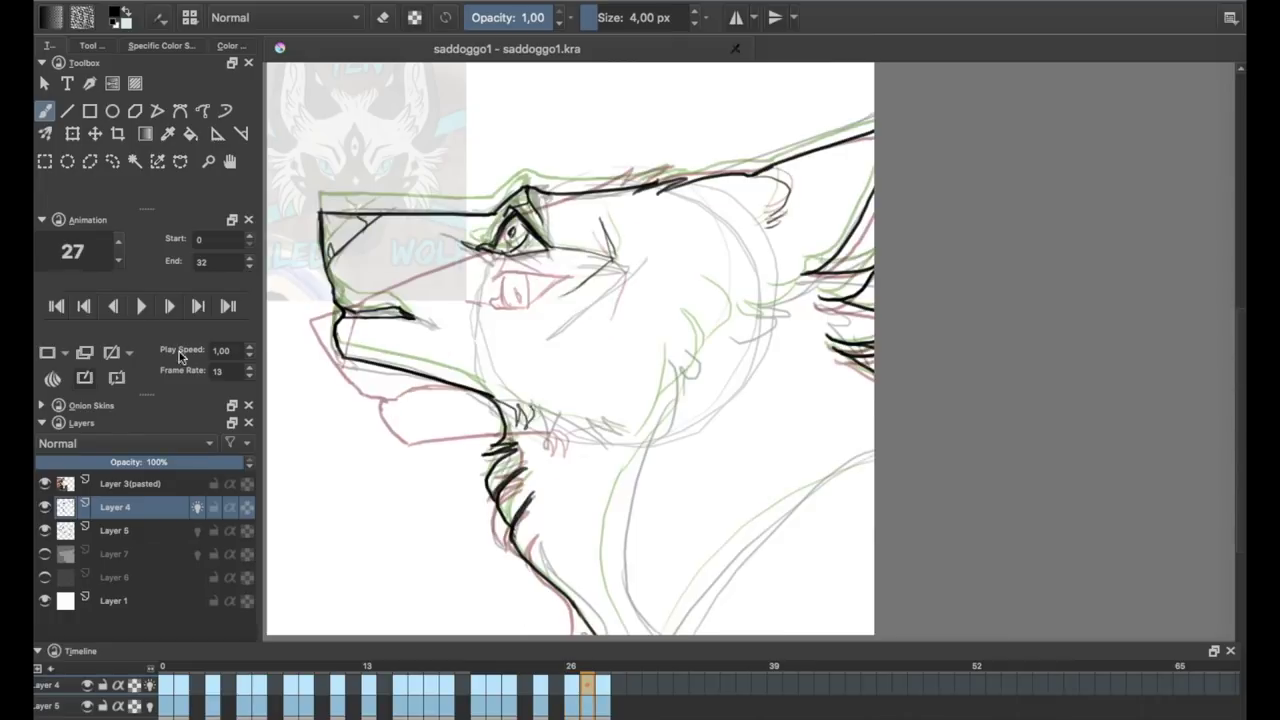
pyautogui.scroll(-2, 590, 538)
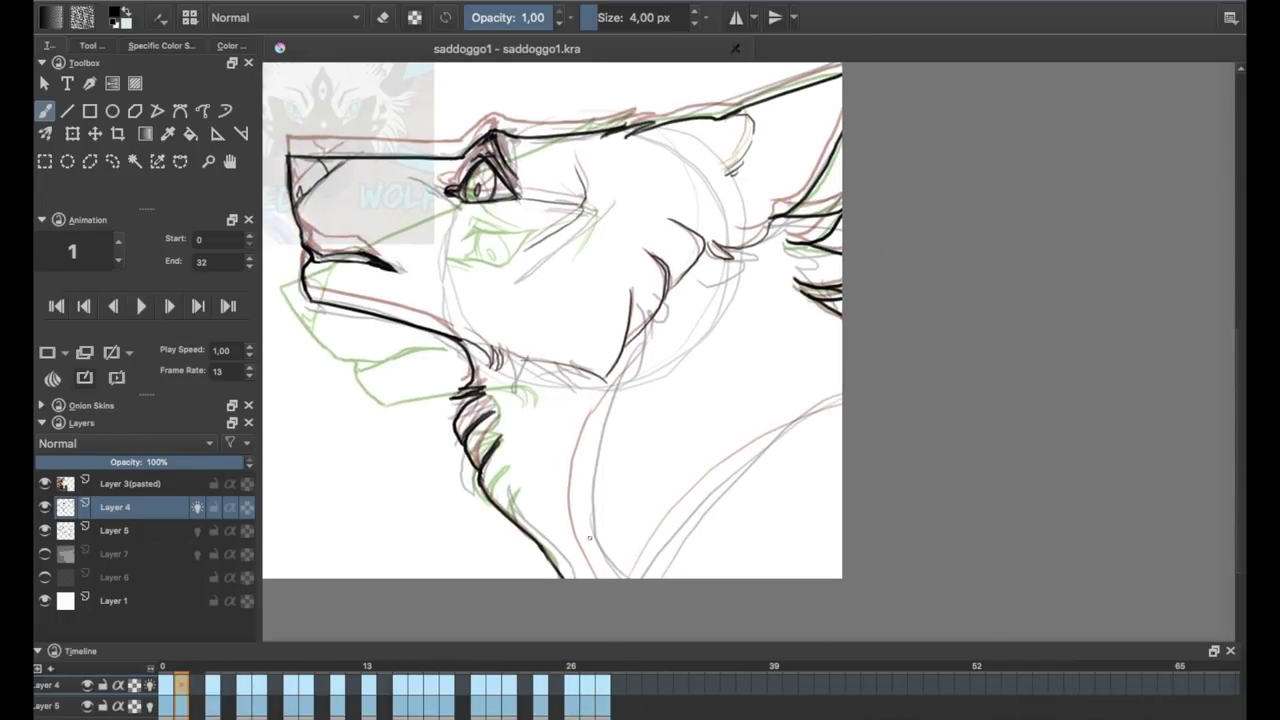
pyautogui.moveTo(567, 483)
pyautogui.mouseDown()
pyautogui.moveTo(731, 369)
pyautogui.moveTo(789, 370)
pyautogui.mouseUp()
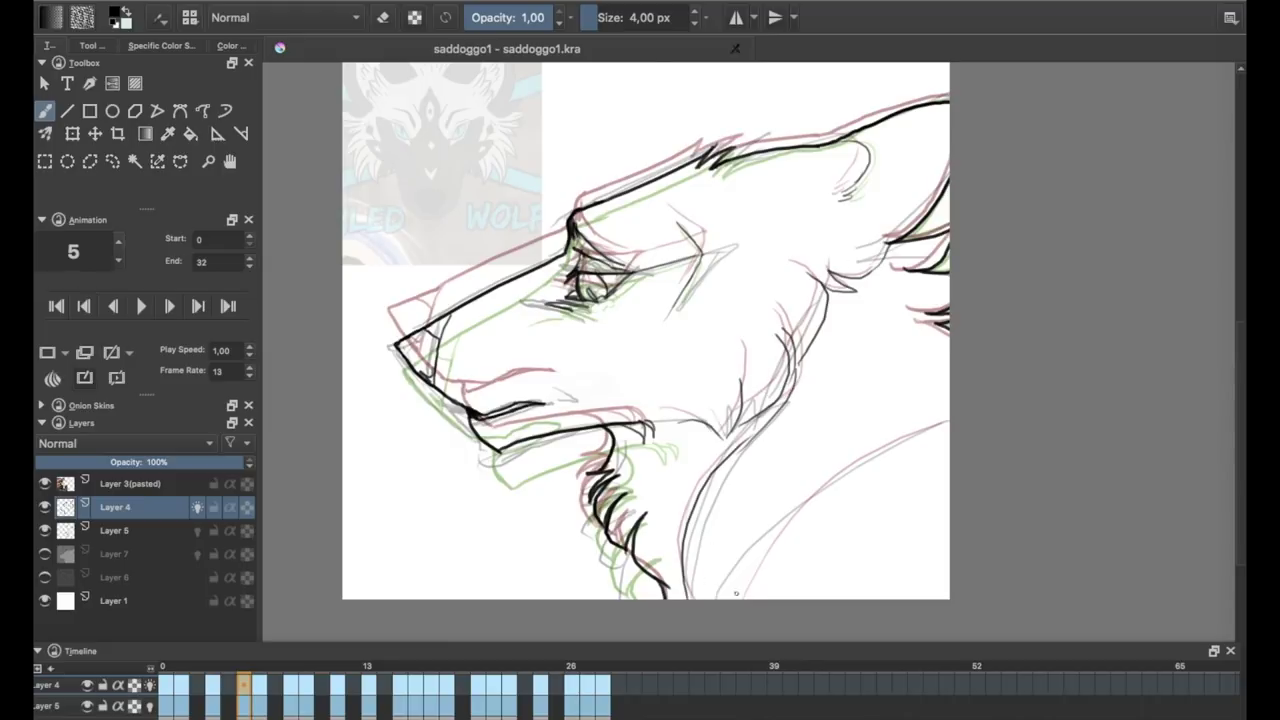
pyautogui.click(262, 686)
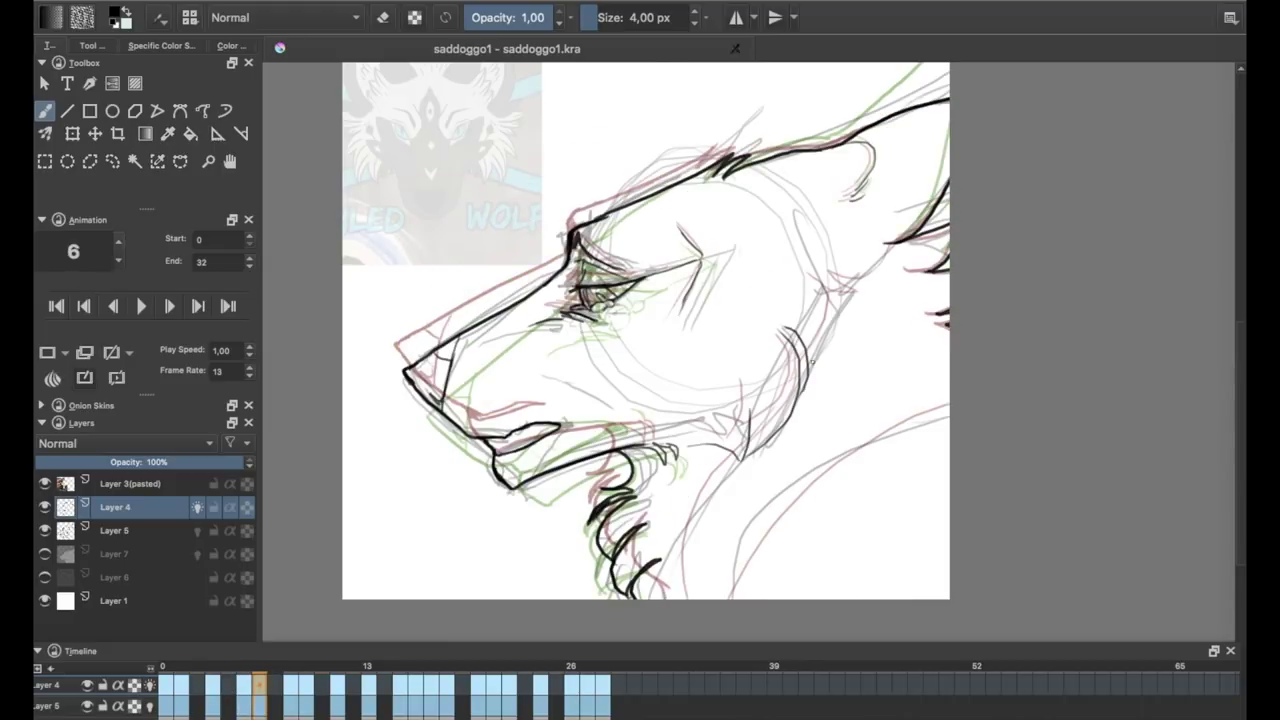
pyautogui.press('.')
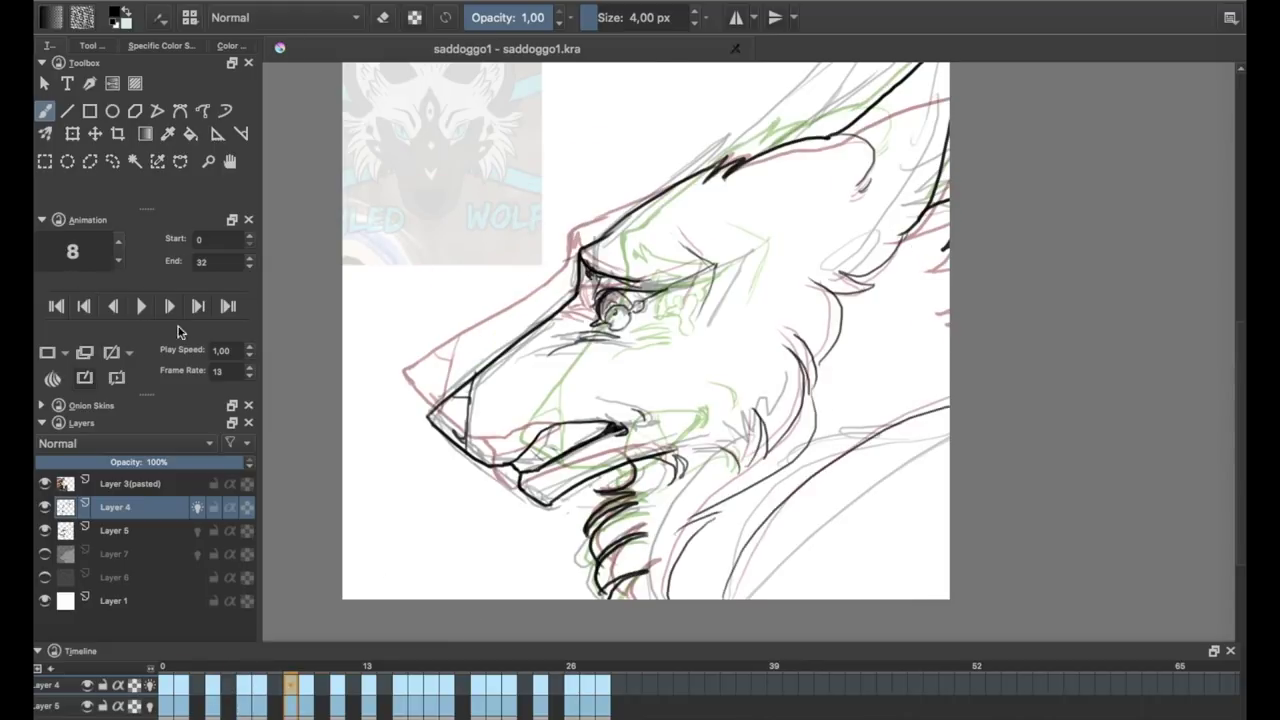
pyautogui.press('.')
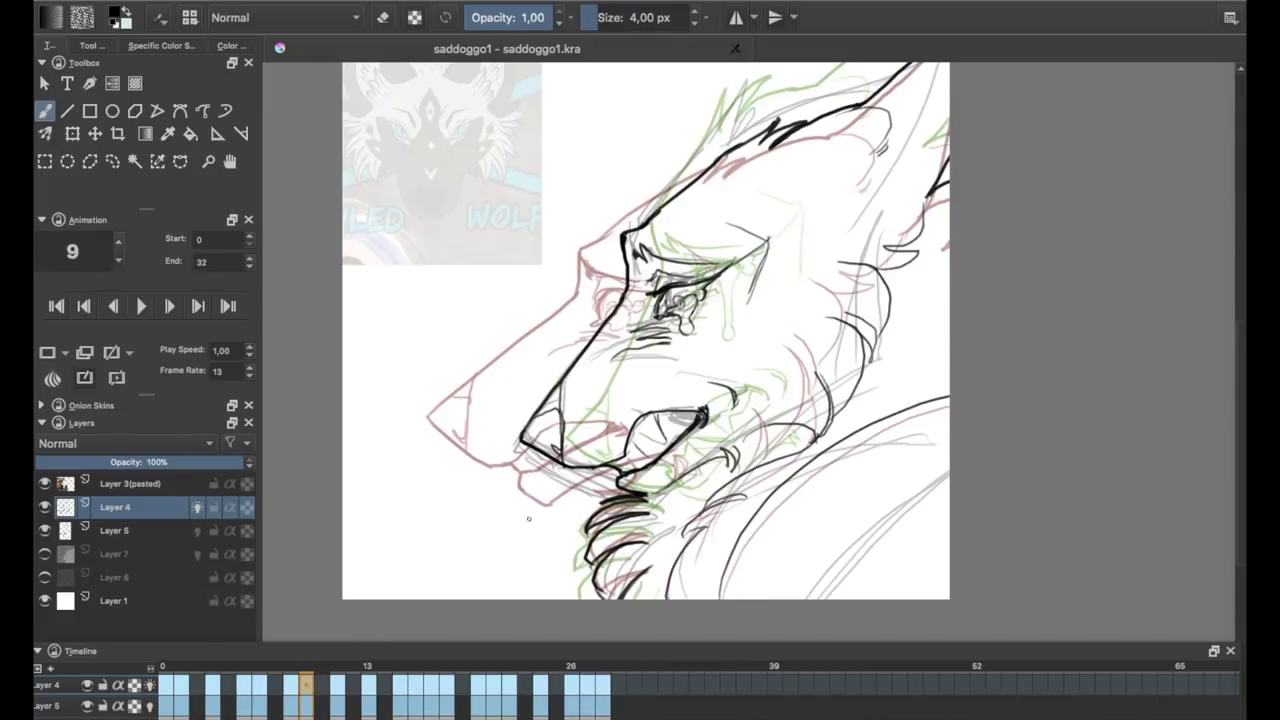
pyautogui.press('.')
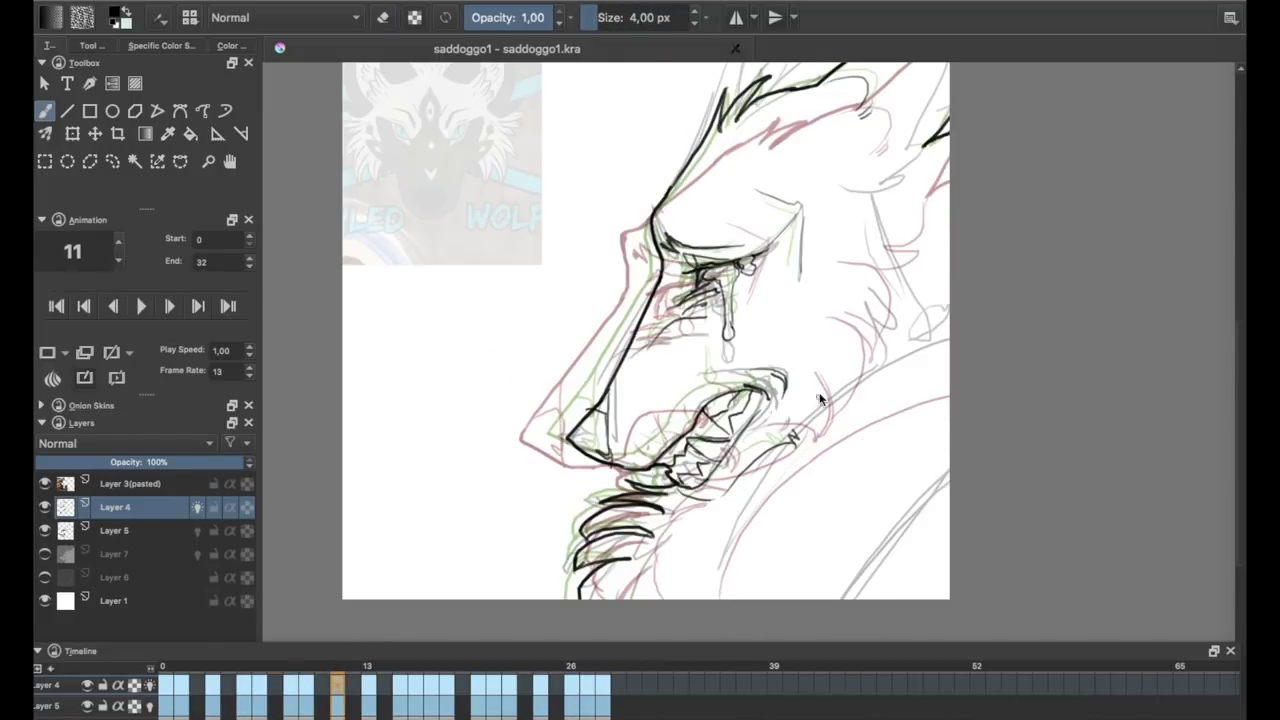
pyautogui.press('.')
pyautogui.press('.')
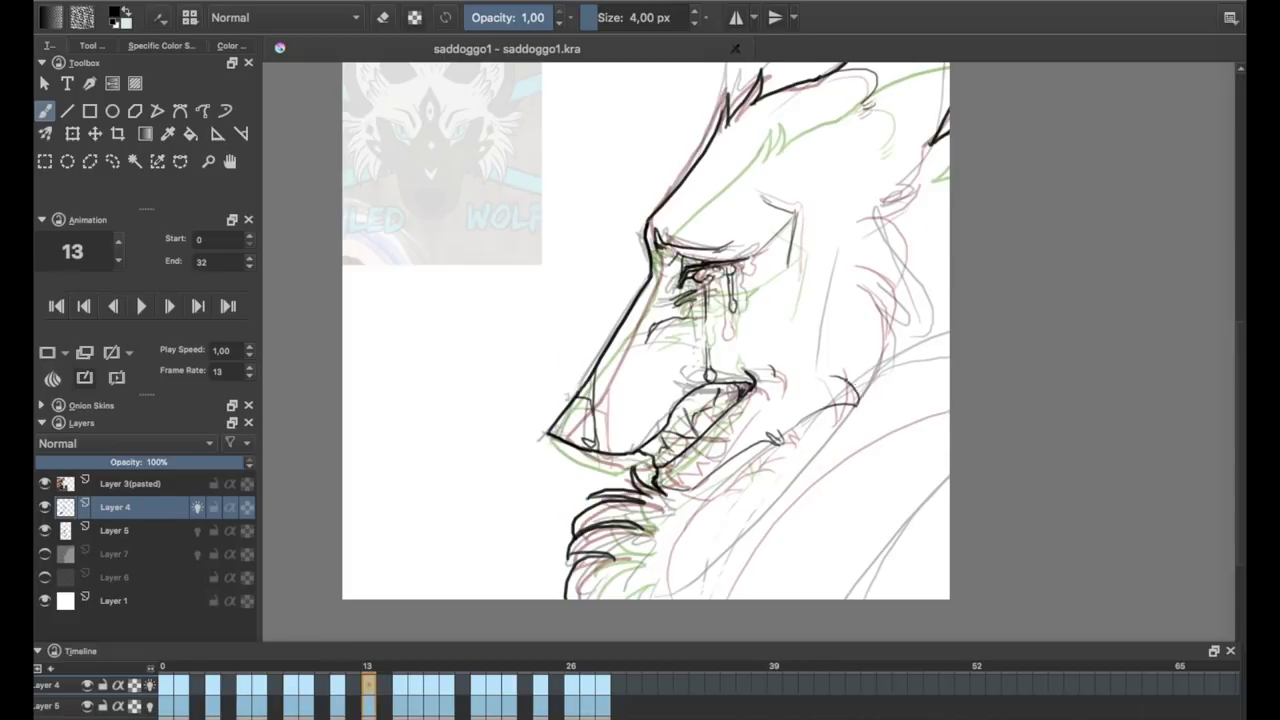
pyautogui.press('.')
pyautogui.press('.')
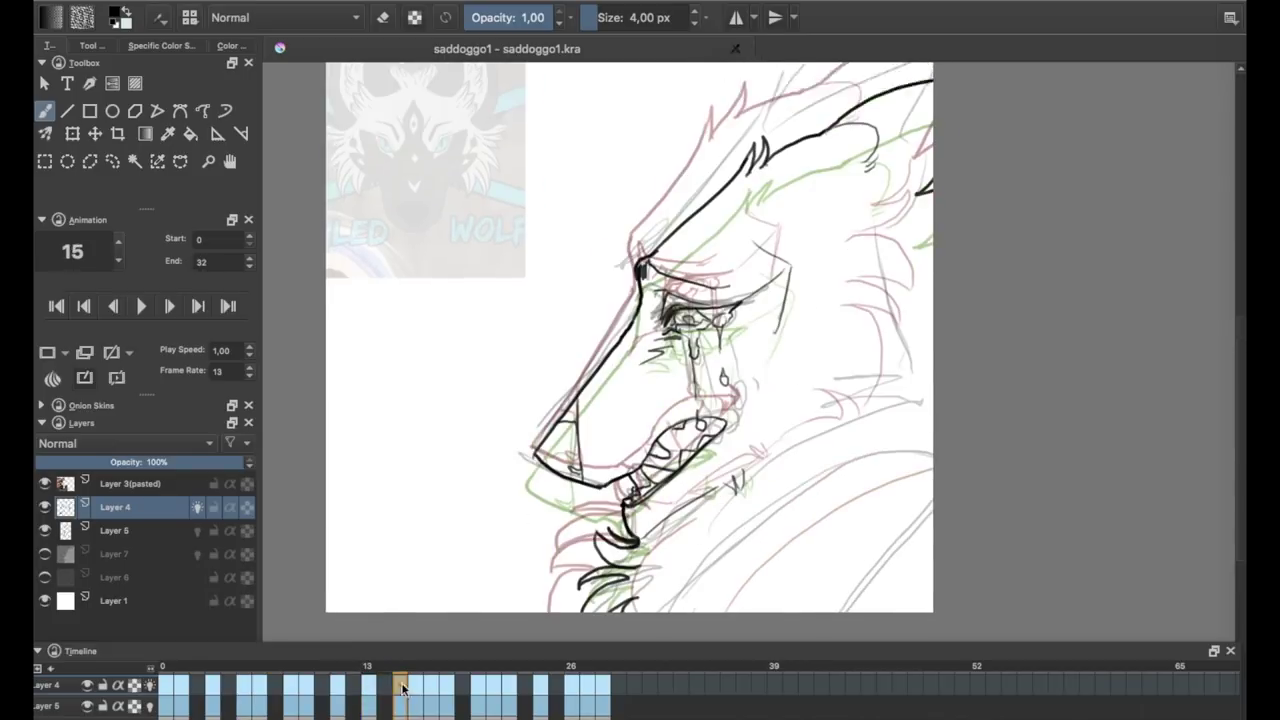
pyautogui.press('.')
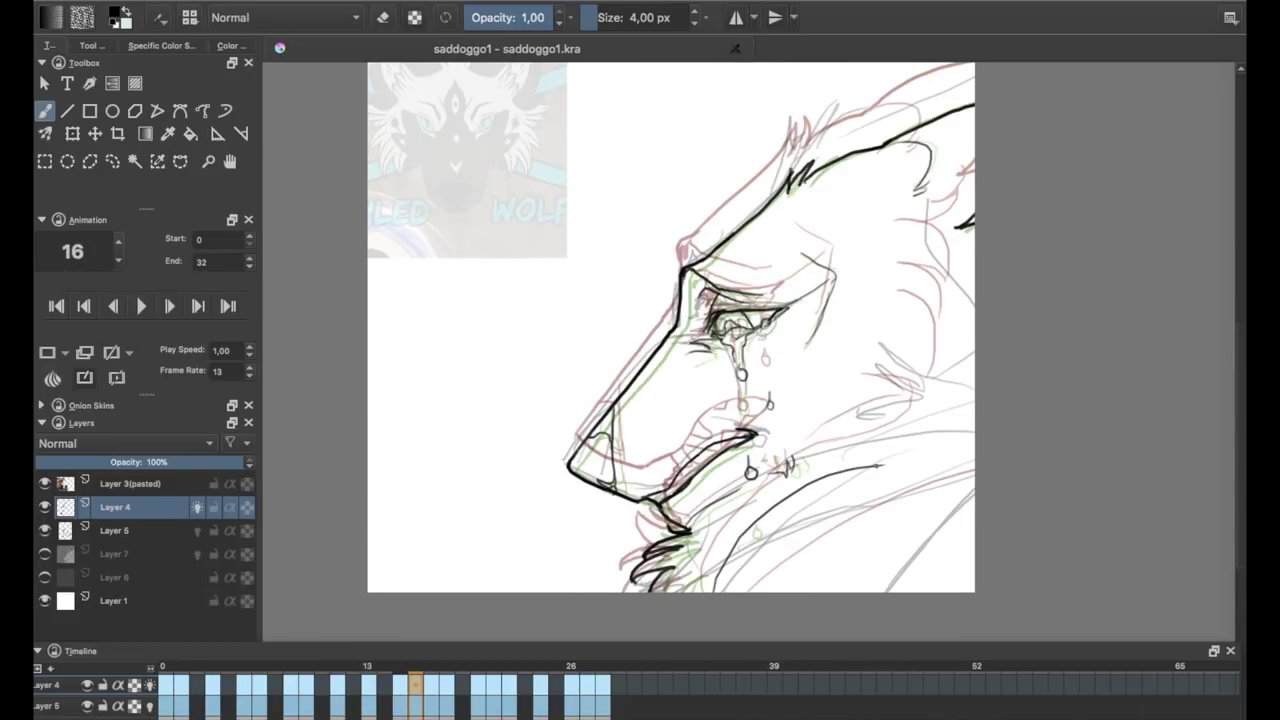
pyautogui.press('.')
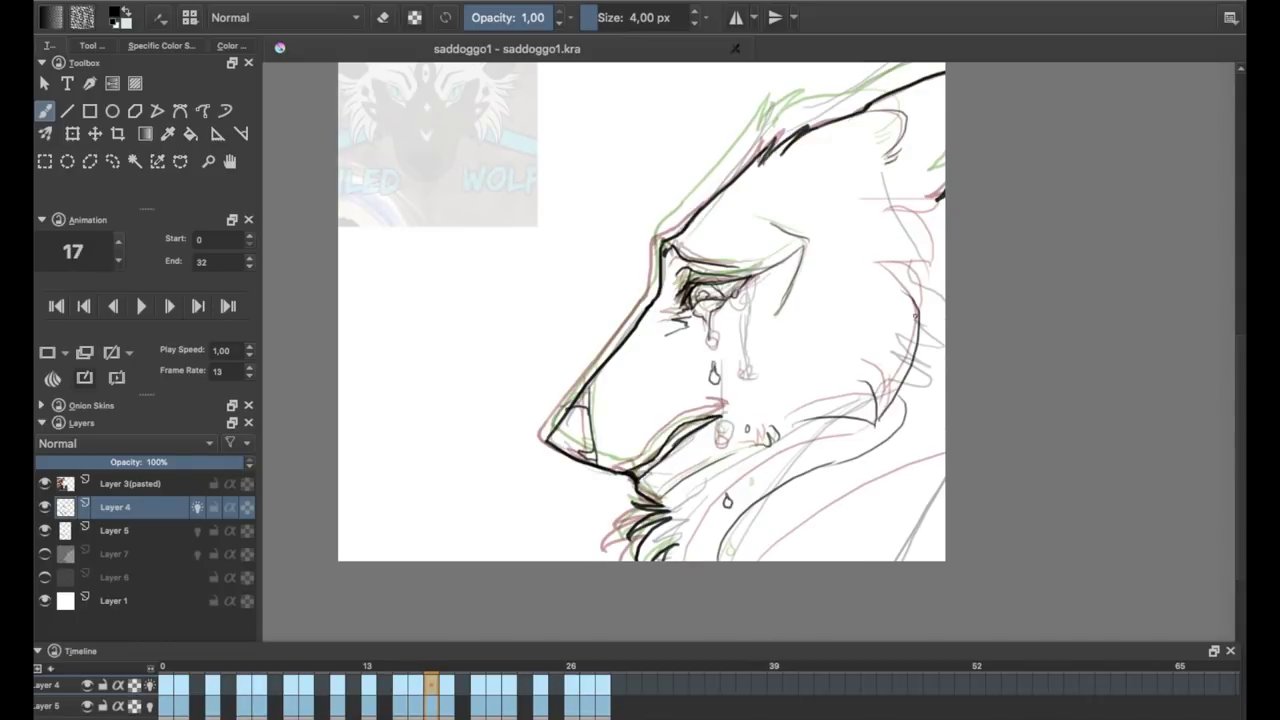
pyautogui.press('.')
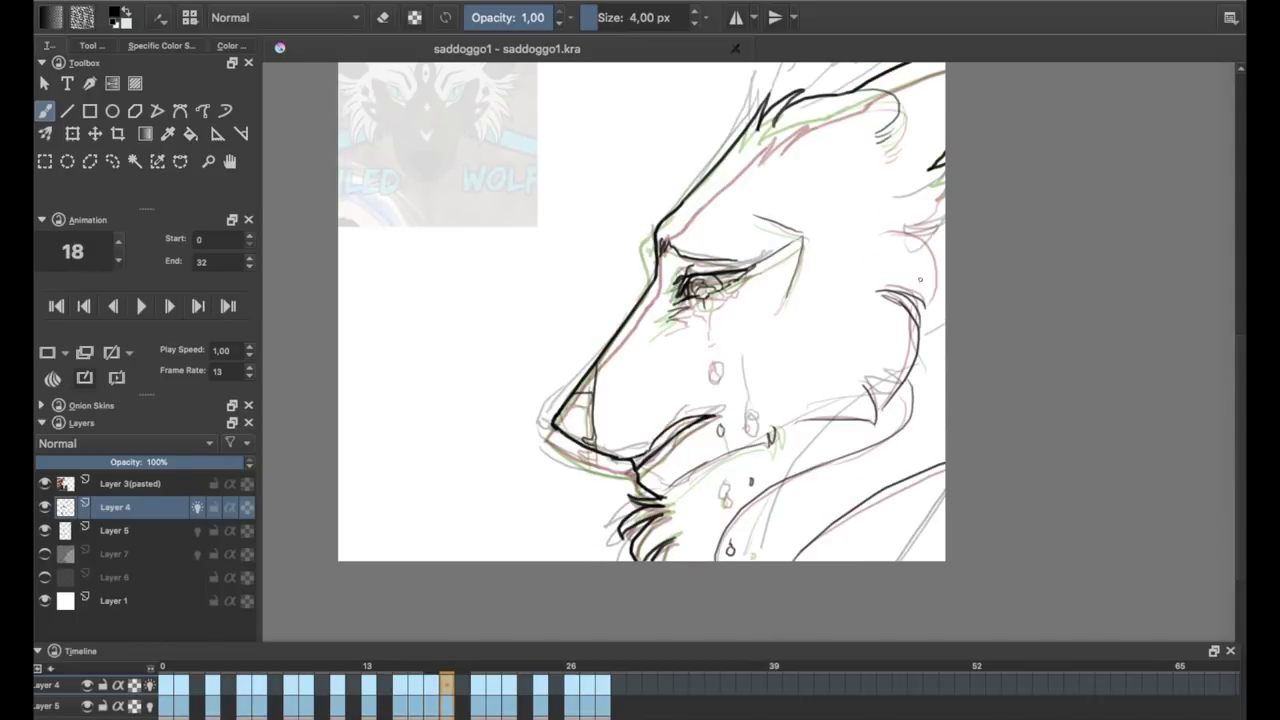
pyautogui.press('.')
pyautogui.press('.')
pyautogui.press('.')
pyautogui.press('.')
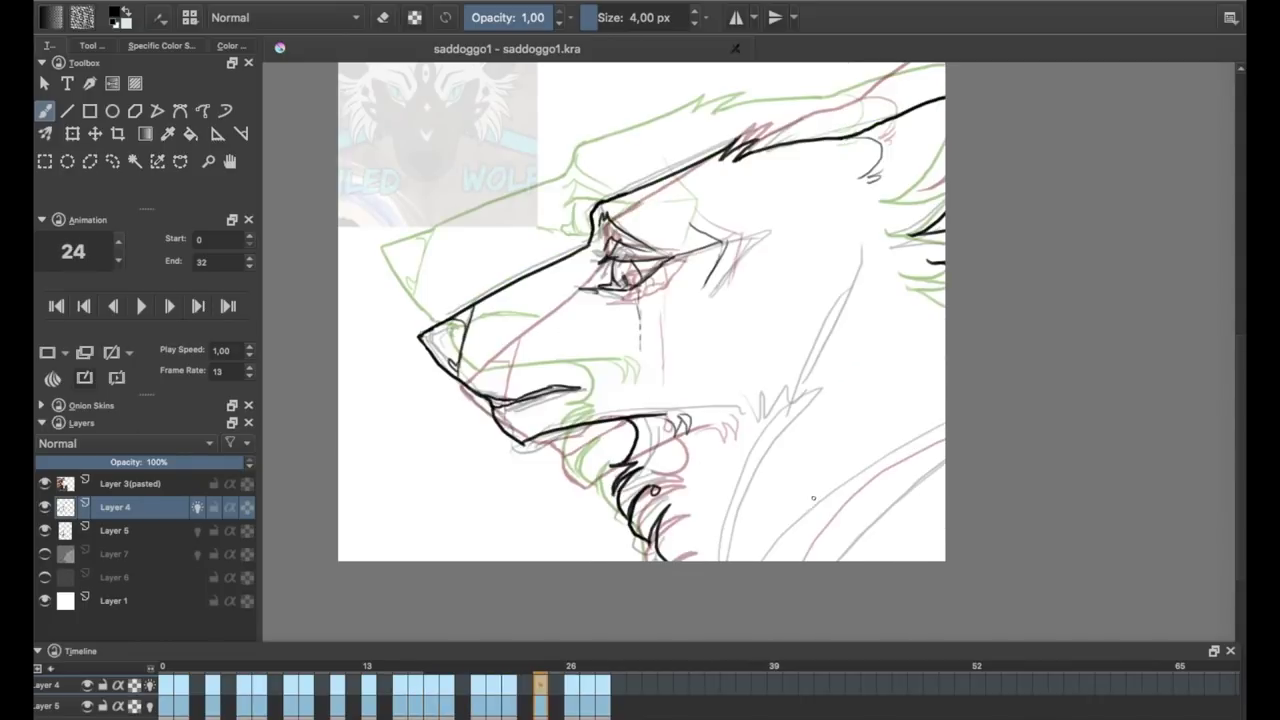
pyautogui.press('.')
pyautogui.press('space')
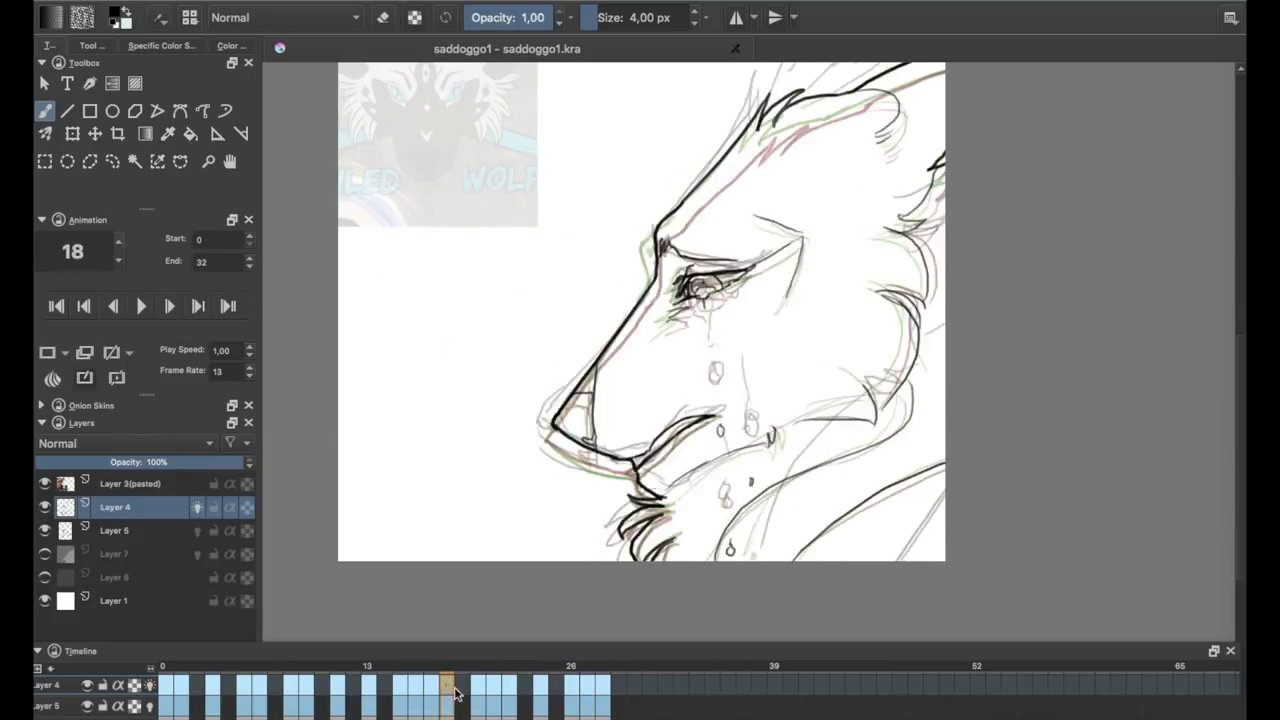
pyautogui.press('space')
pyautogui.press('.')
pyautogui.press('.')
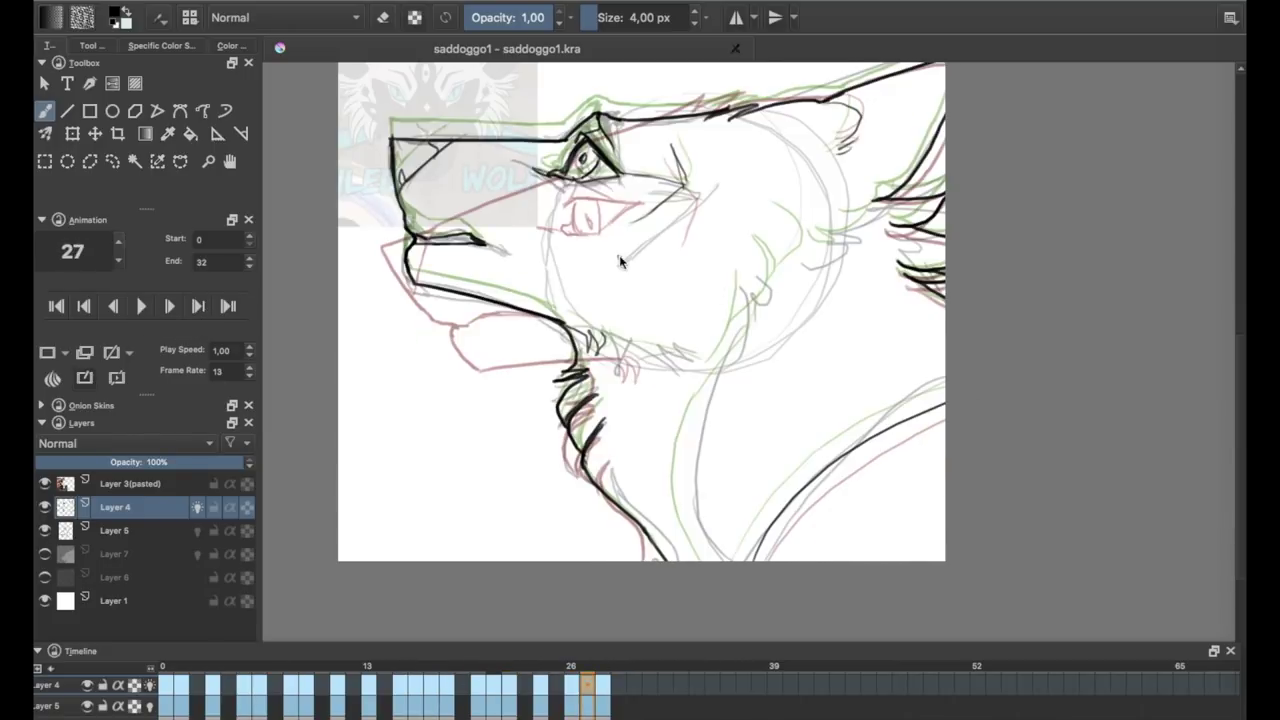
pyautogui.press(',')
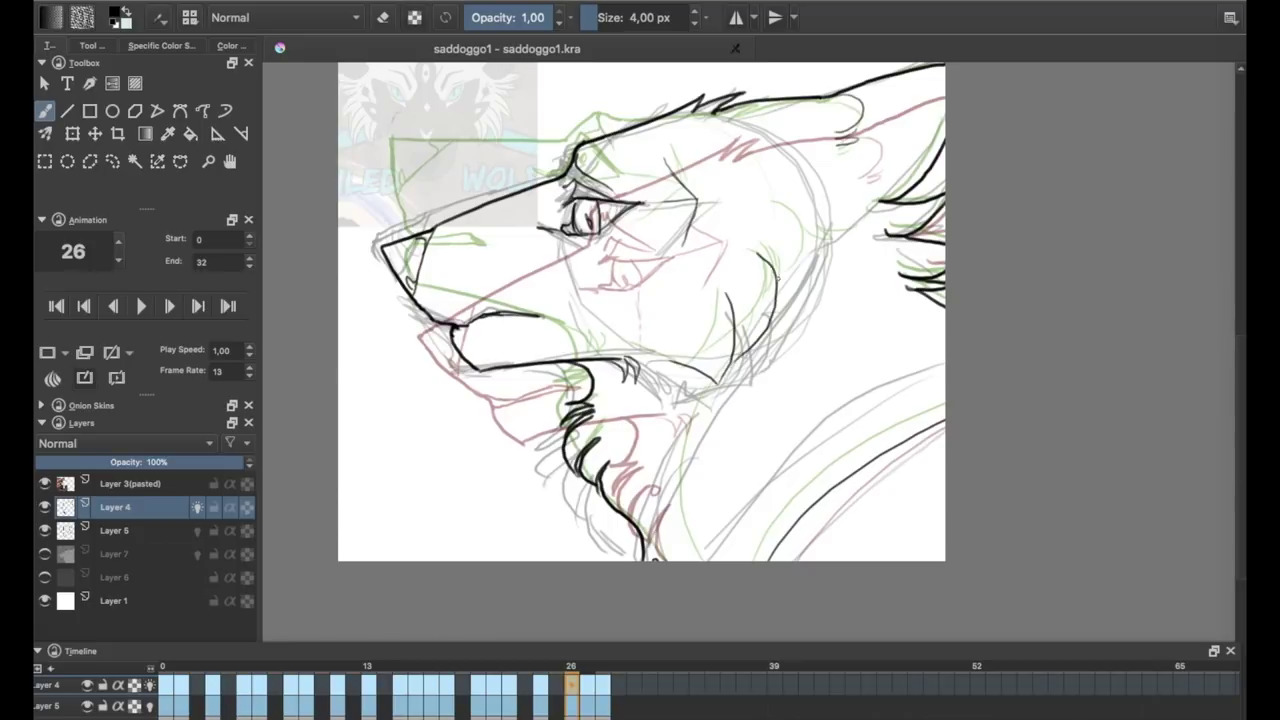
pyautogui.press(',')
pyautogui.press(',')
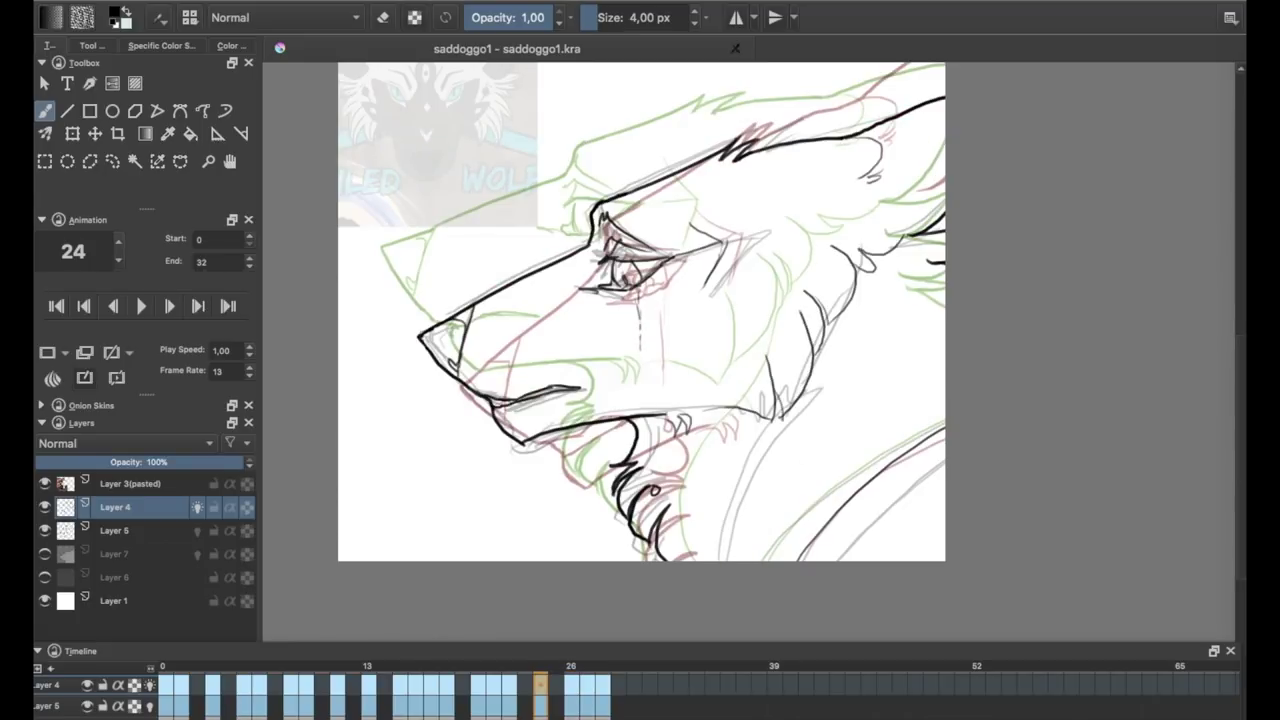
pyautogui.press(',')
pyautogui.press(',')
pyautogui.press('.')
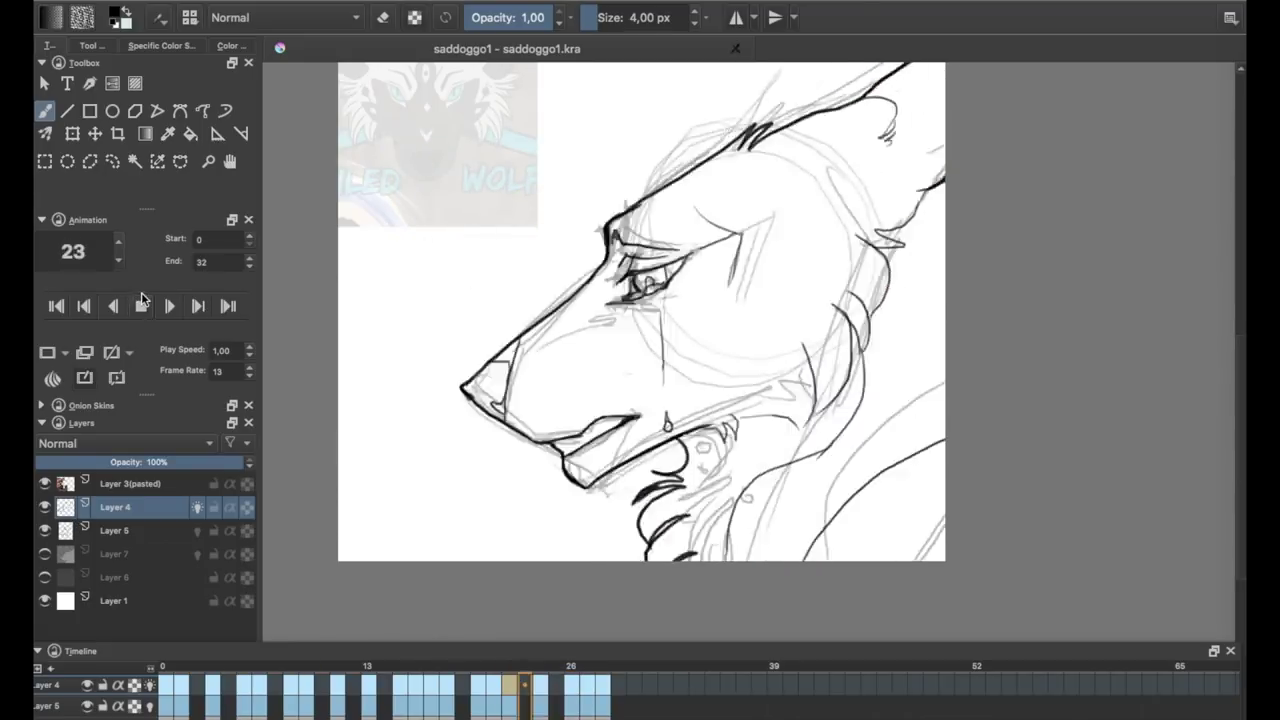
pyautogui.press('.')
pyautogui.press('.')
pyautogui.press('.')
pyautogui.press(',')
pyautogui.press(',')
pyautogui.press(',')
pyautogui.press(',')
pyautogui.press(',')
pyautogui.press(',')
pyautogui.scroll(-3, 474, 521)
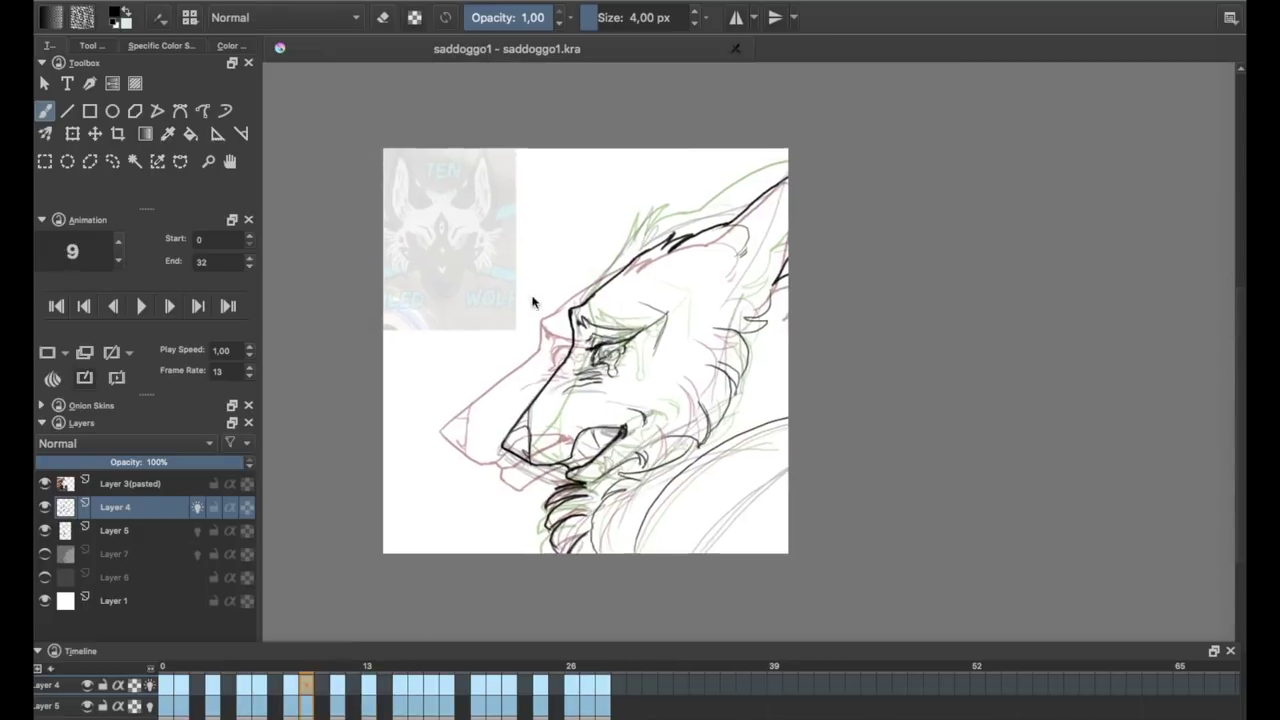
pyautogui.click(141, 305)
# Stop playback, target the clipped Mask Layer over Layer 7, and choose teal for the eye.
pyautogui.click(147, 305)
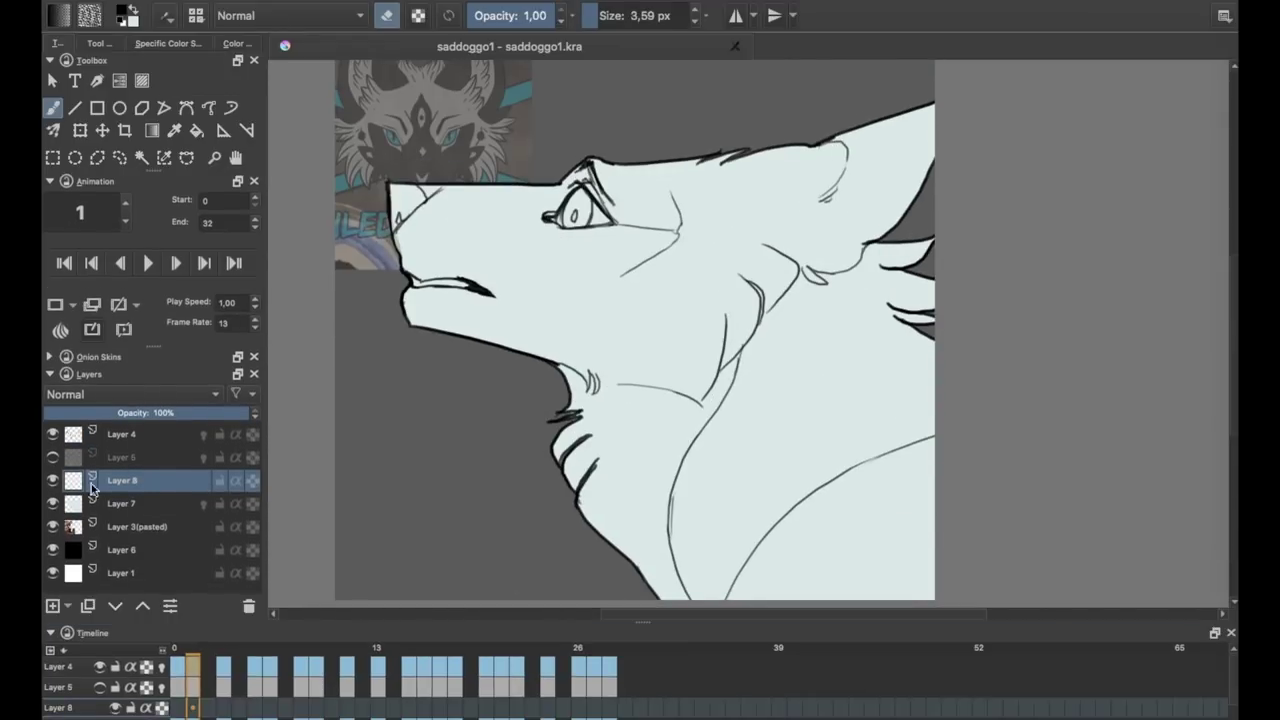
pyautogui.rightClick(137, 488)
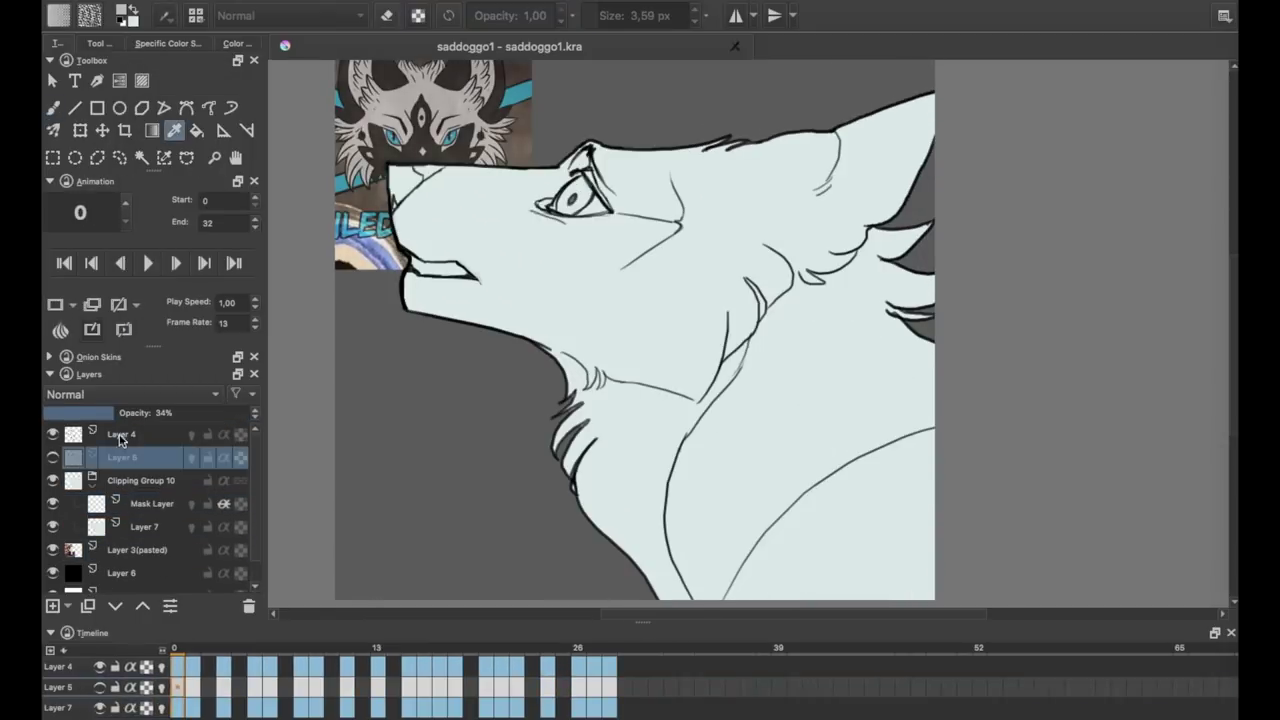
pyautogui.click(153, 503)
pyautogui.click(58, 15)
pyautogui.click(457, 631)
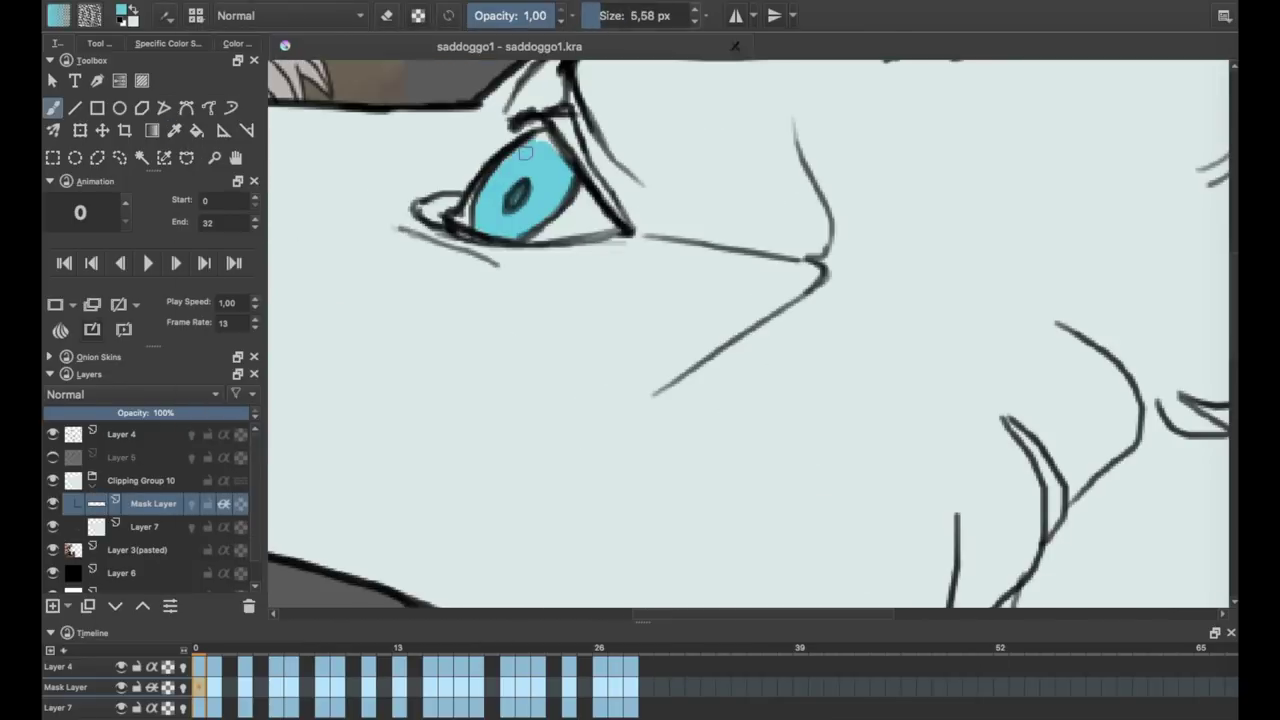
# Paint teal into the wolf's eye while stepping through the drawn frames.
pyautogui.press('Right')
pyautogui.press('Right')
pyautogui.press('Right')
pyautogui.press('Right')
pyautogui.press('Right')
pyautogui.press('Right')
pyautogui.moveTo(780, 376); pyautogui.dragTo(638, 378)
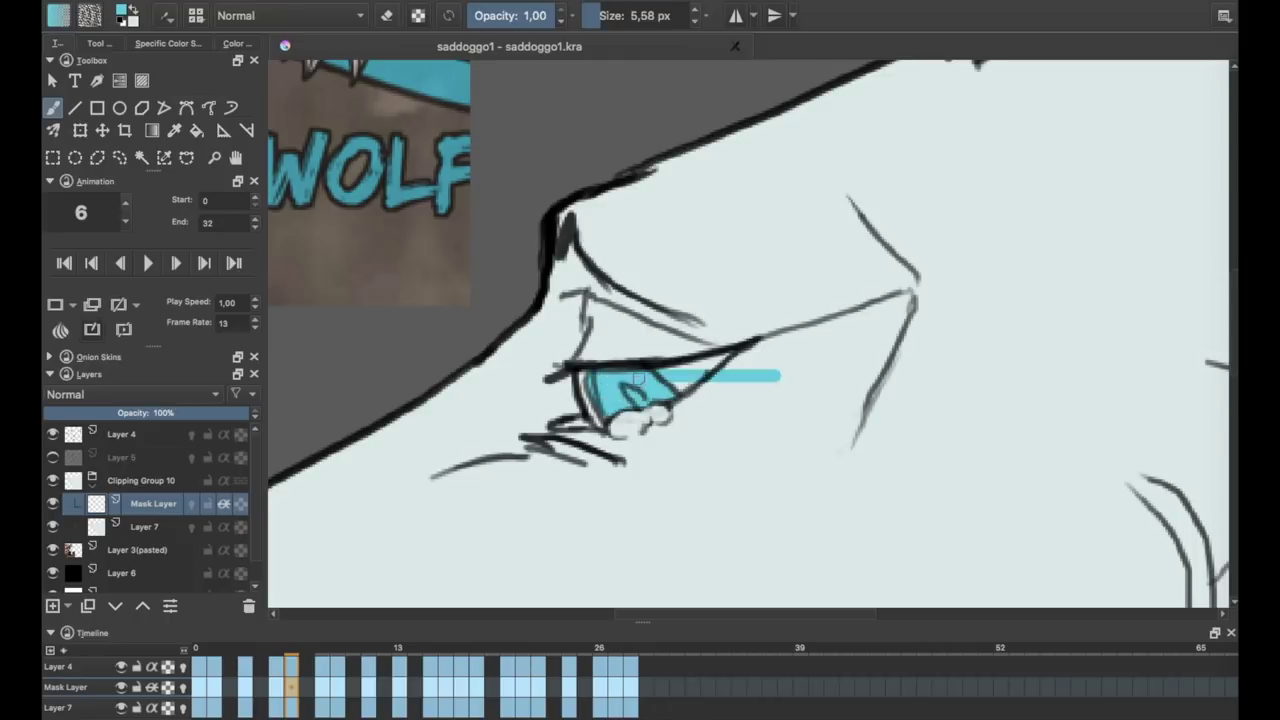
pyautogui.press('Right')
pyautogui.press('Right')
pyautogui.press('Right')
pyautogui.press('Right')
pyautogui.press('Right')
pyautogui.press('Right')
pyautogui.press('Right')
pyautogui.press('Right')
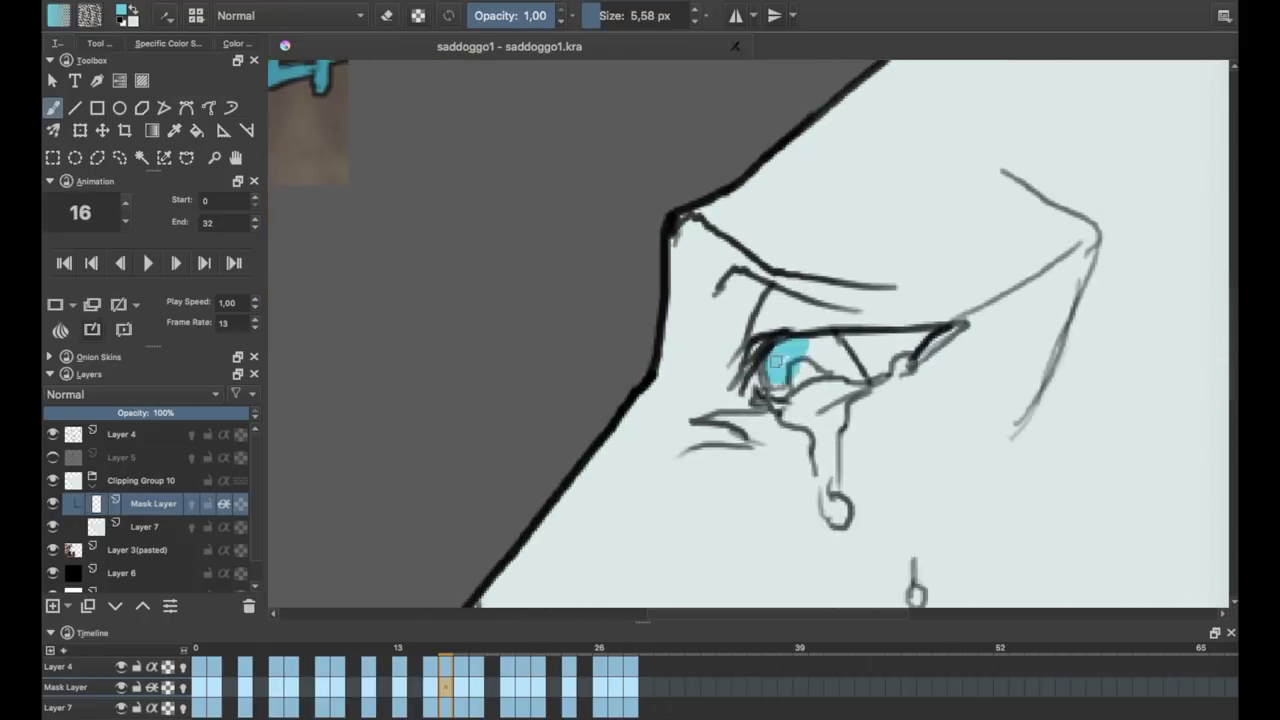
pyautogui.press('Right')
pyautogui.press('Right')
pyautogui.press('Right')
pyautogui.press('Right')
pyautogui.press('Right')
pyautogui.press('Right')
pyautogui.press('Right')
pyautogui.press('Right')
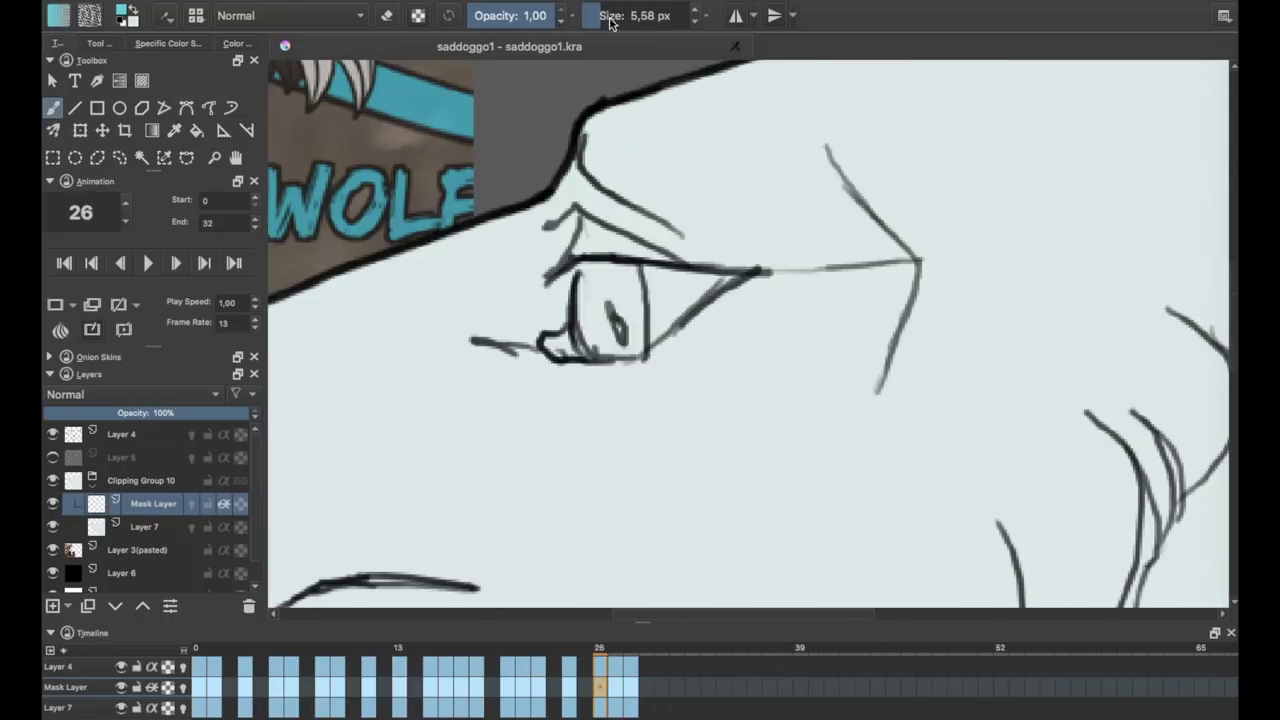
pyautogui.press('Right')
pyautogui.press(']')
pyautogui.press('Right')
pyautogui.press('Right')
pyautogui.press('Right')
pyautogui.press('Right')
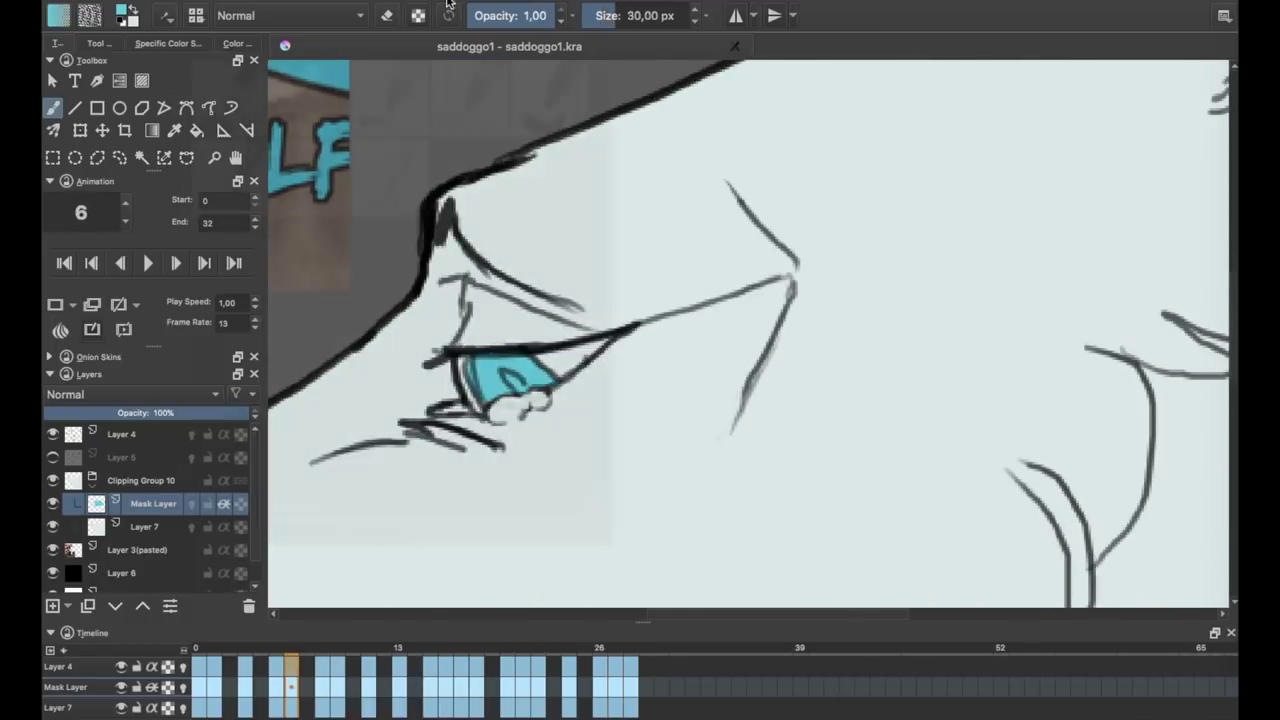
pyautogui.press('Right')
pyautogui.press('Right')
pyautogui.press('[')
pyautogui.press('Right')
pyautogui.press('Right')
pyautogui.press('Right')
pyautogui.press('Right')
pyautogui.press('Right')
pyautogui.press('Right')
pyautogui.press('Right')
pyautogui.press('Right')
pyautogui.press('Right')
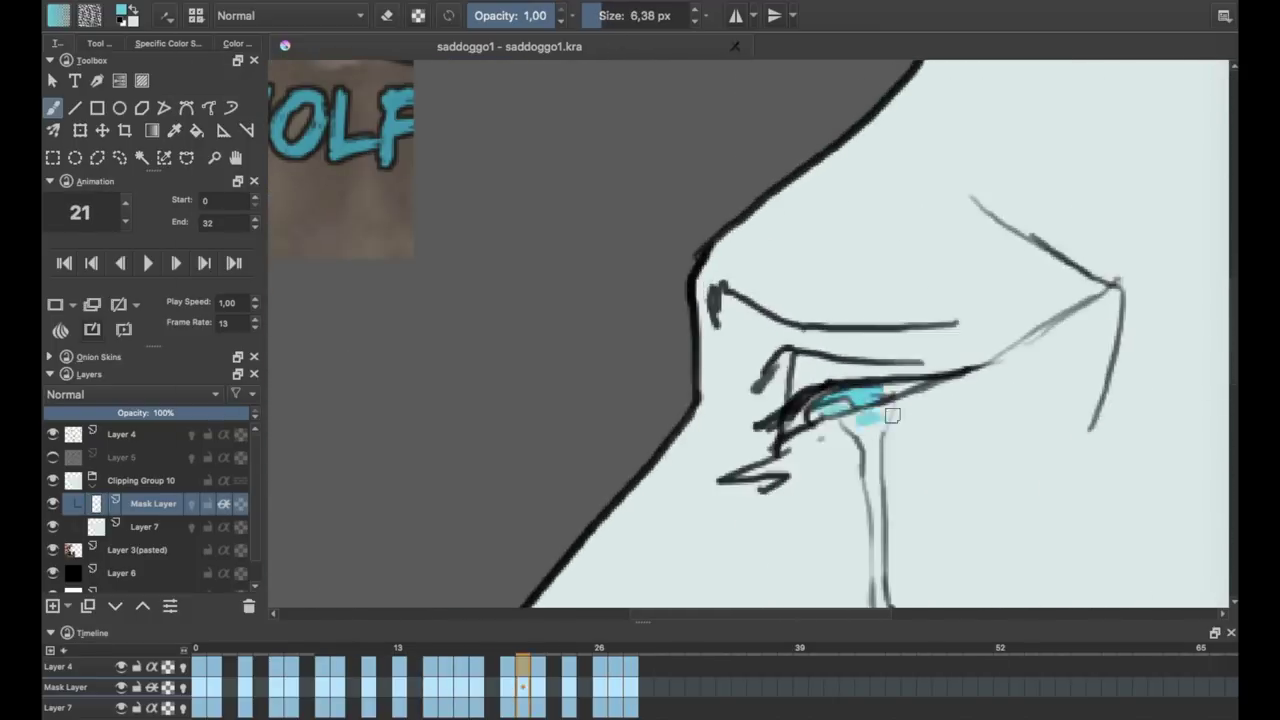
pyautogui.press('Right')
pyautogui.press('Right')
pyautogui.press('Right')
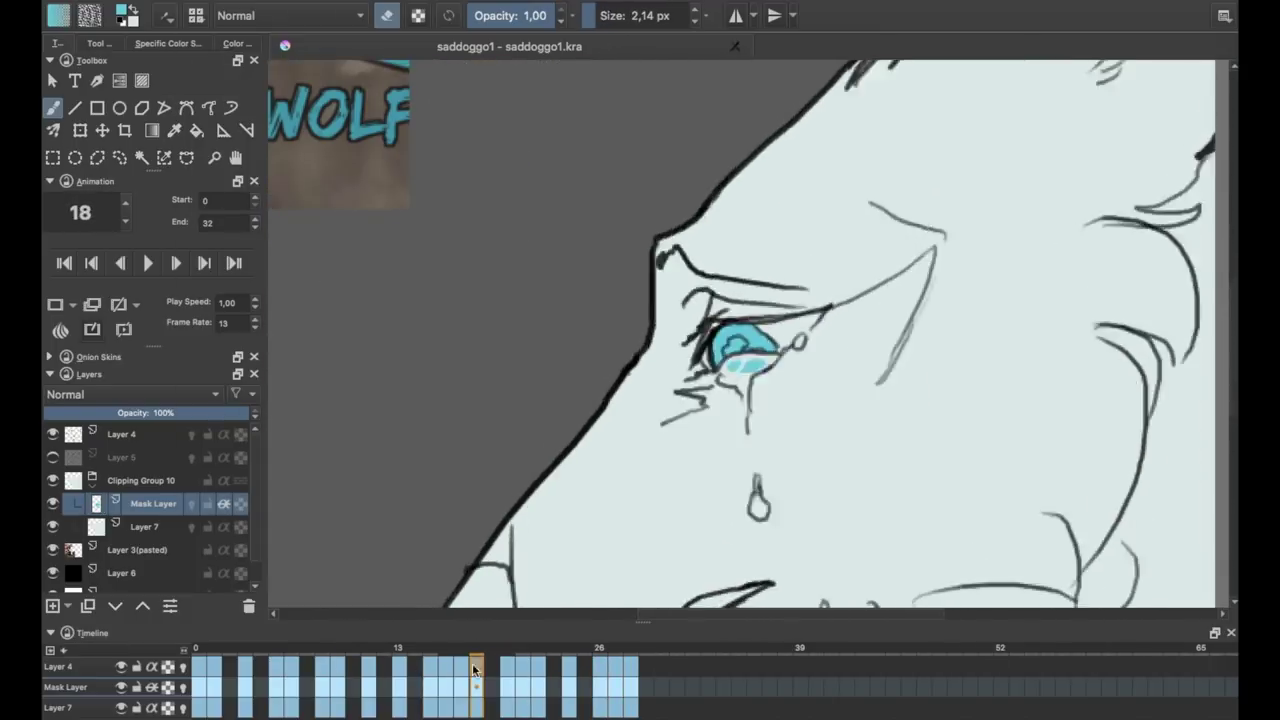
# Switch to black from frame 20 and paint the nose tip across the following frames.
pyautogui.press('e')
pyautogui.click(292, 675)
pyautogui.click(507, 687)
pyautogui.click(457, 631)
pyautogui.scroll(3, 507, 437)
pyautogui.press('e')
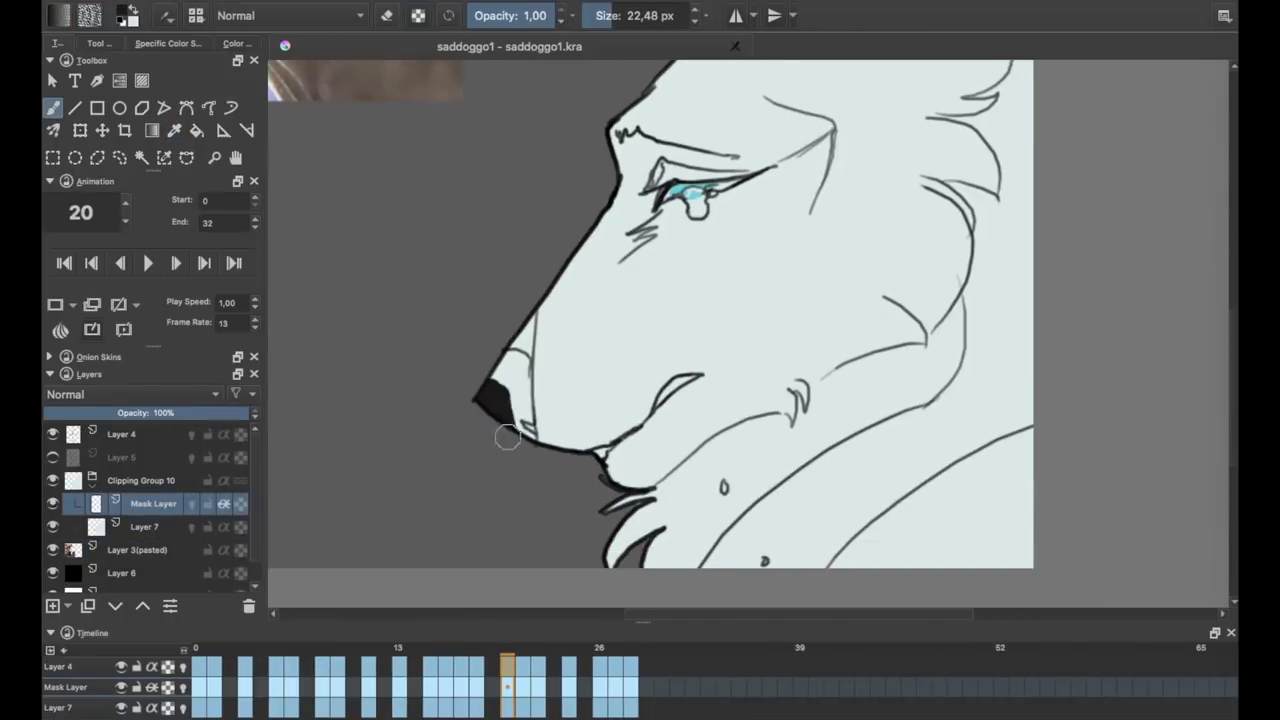
pyautogui.press('Right')
pyautogui.press('Right')
pyautogui.press('Right')
pyautogui.press('Right')
pyautogui.press('Right')
pyautogui.press('Right')
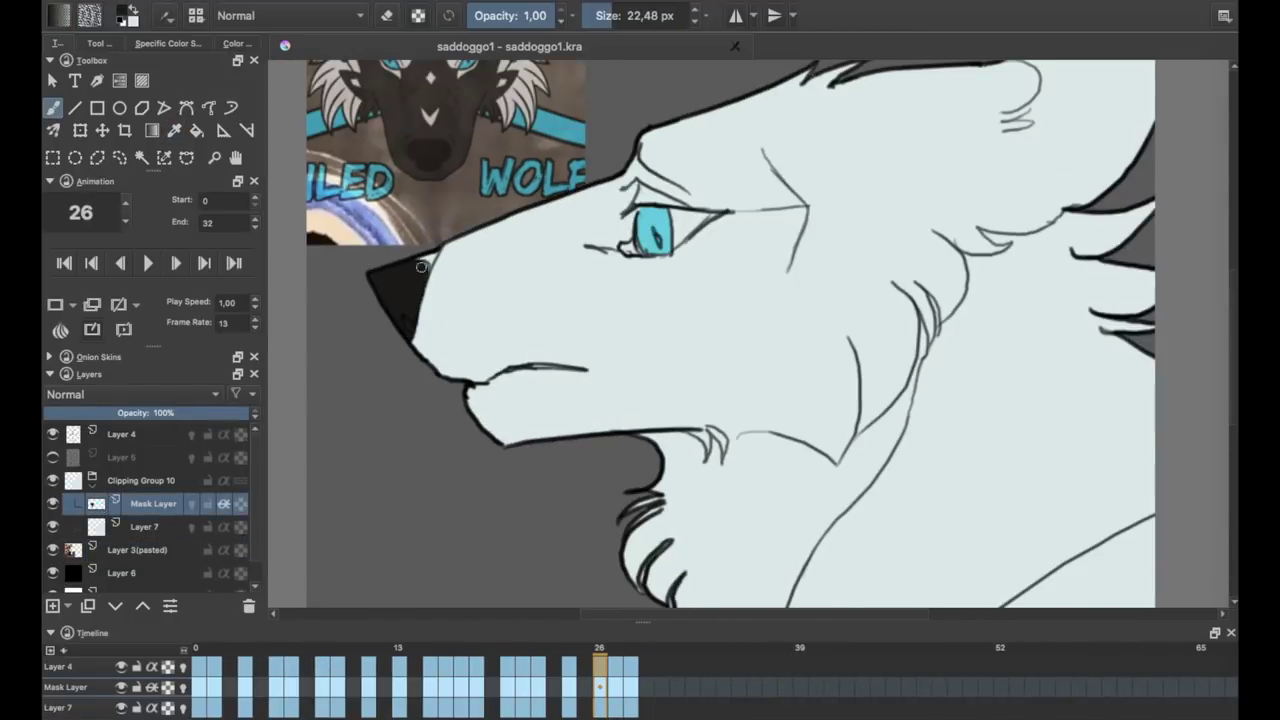
pyautogui.press('Right')
pyautogui.press('Right')
pyautogui.press('Right')
pyautogui.press('Right')
pyautogui.press('Right')
pyautogui.press('Right')
pyautogui.press('Right')
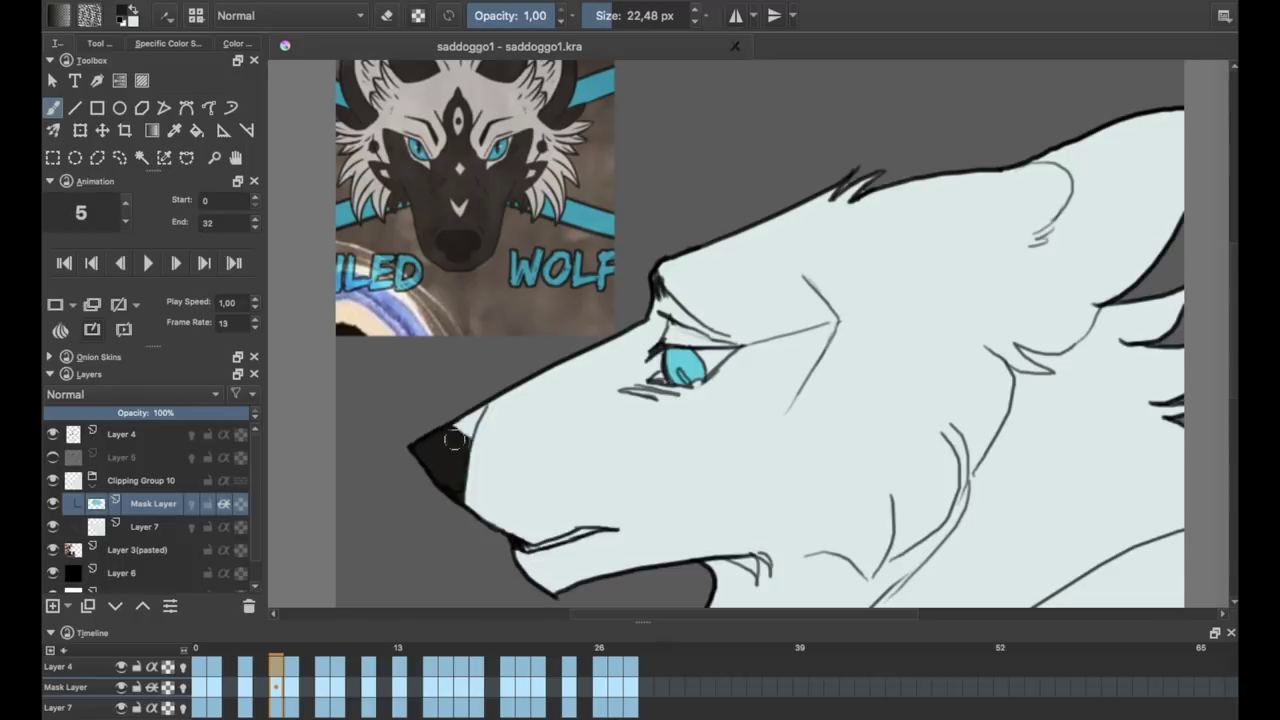
pyautogui.press('Right')
pyautogui.press('Right')
pyautogui.press('Right')
pyautogui.press('Right')
pyautogui.press('Right')
pyautogui.press('Right')
pyautogui.press('Right')
pyautogui.press('Right')
pyautogui.press('Right')
pyautogui.press('Right')
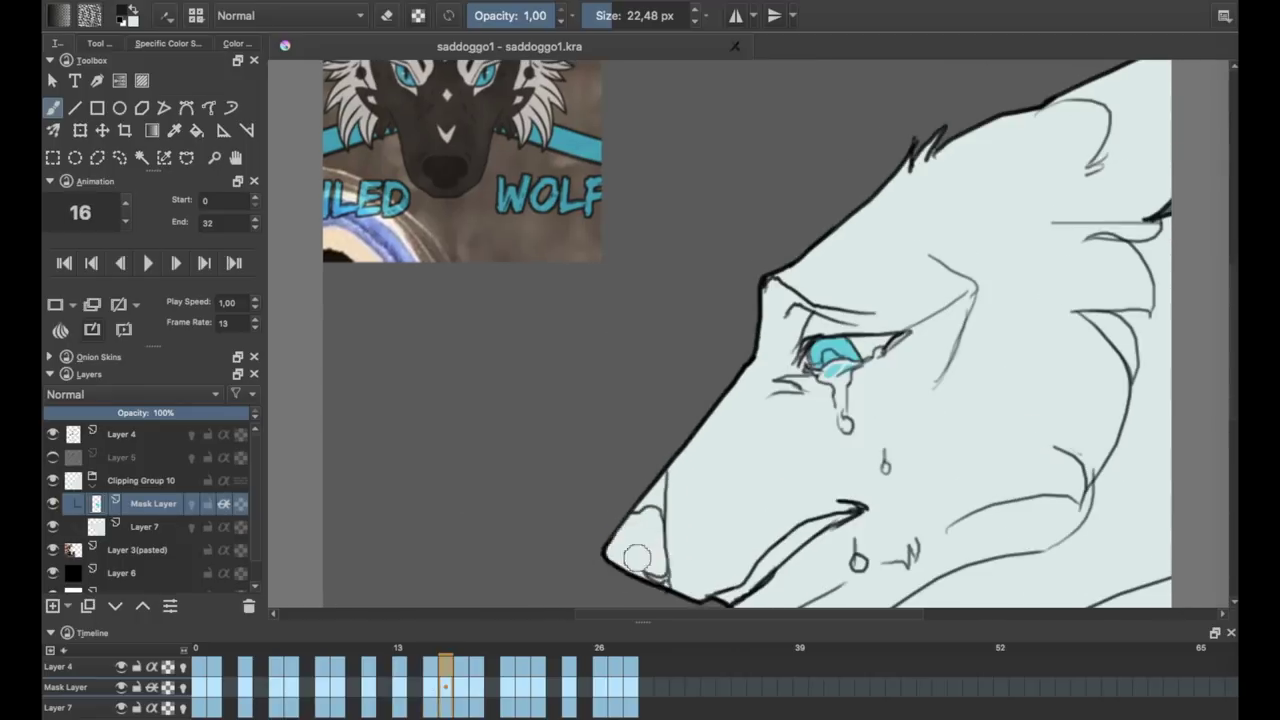
pyautogui.press('Right')
pyautogui.press('Right')
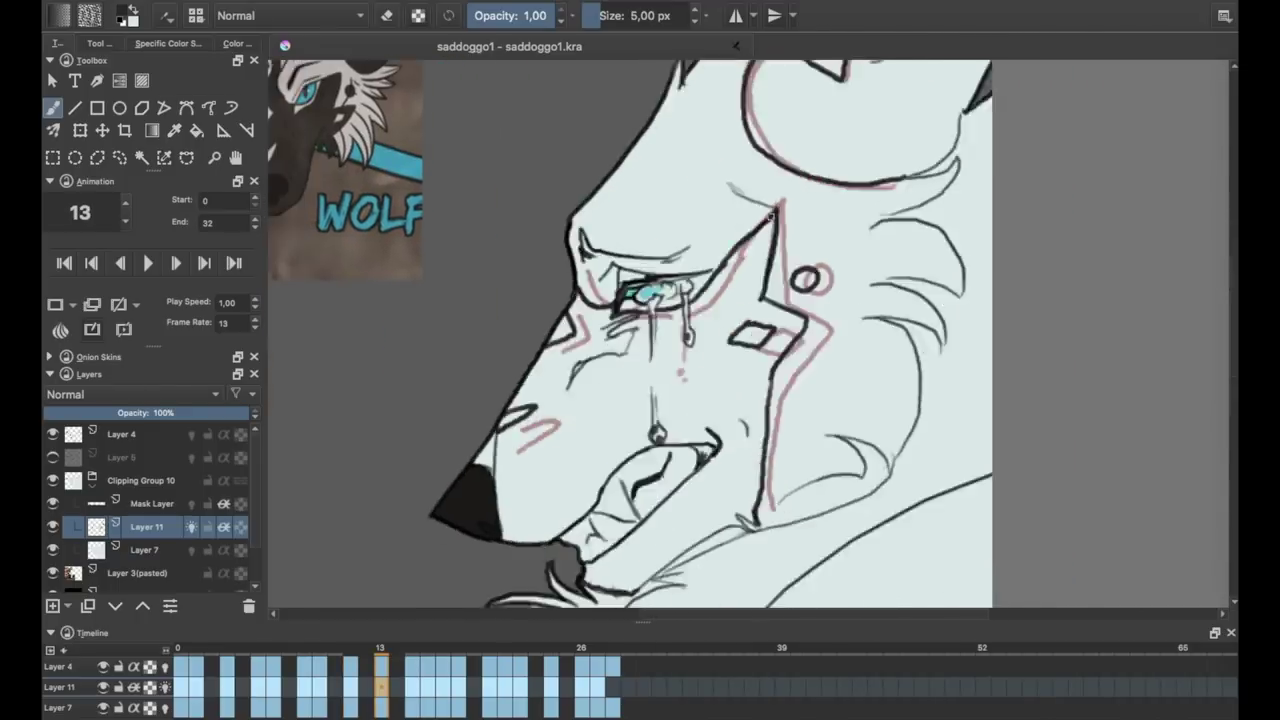
# Outline the muzzle markings on Layer 11 frame by frame, from frame 16 through frame 24.
pyautogui.press('.')
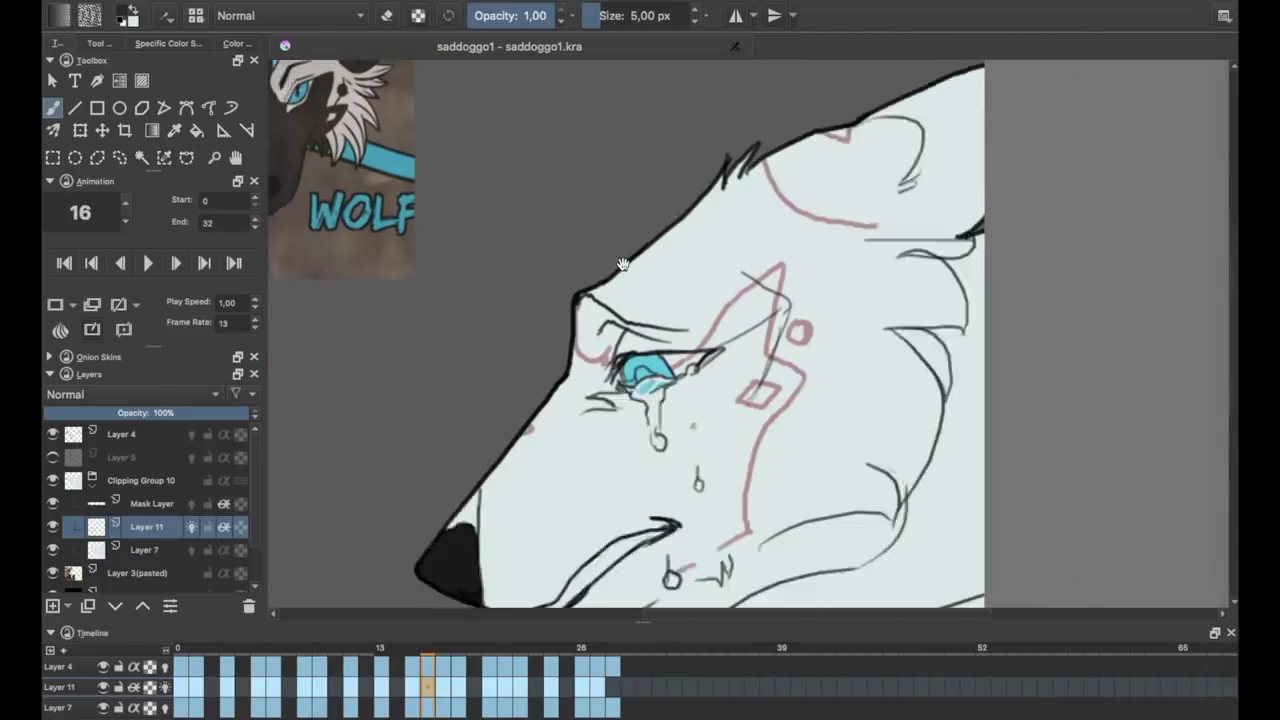
pyautogui.press('.')
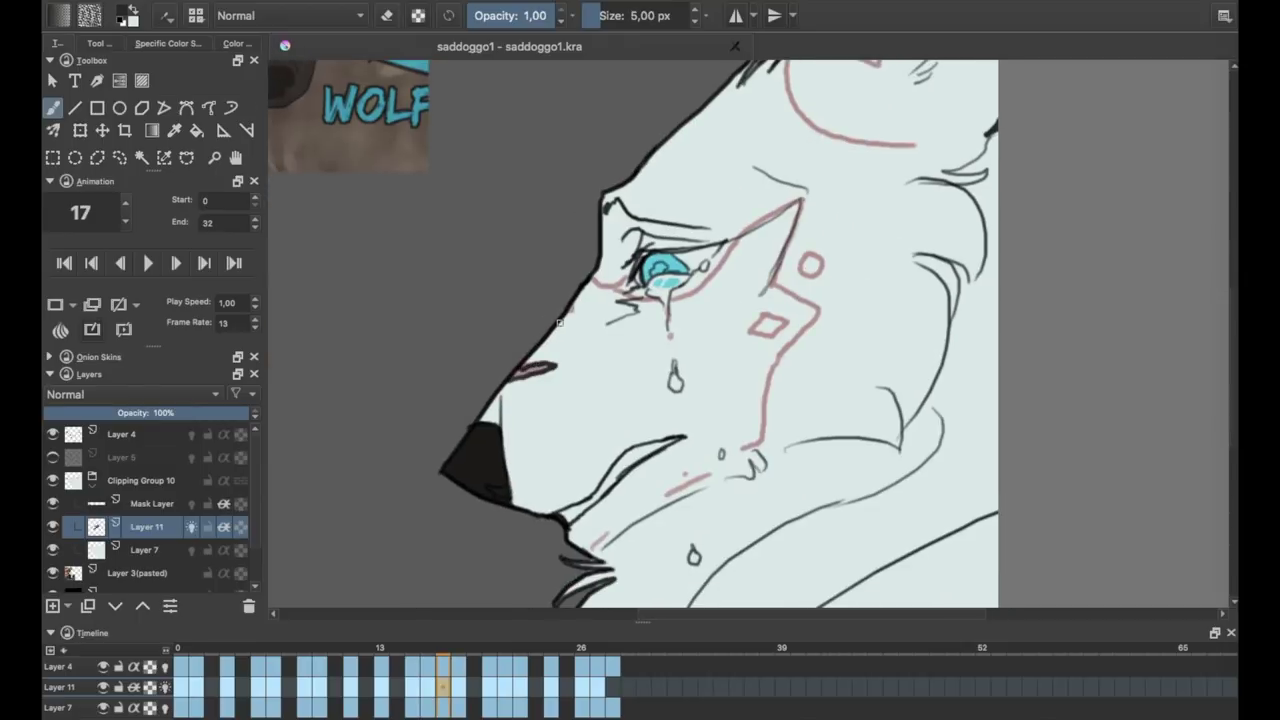
pyautogui.press('.')
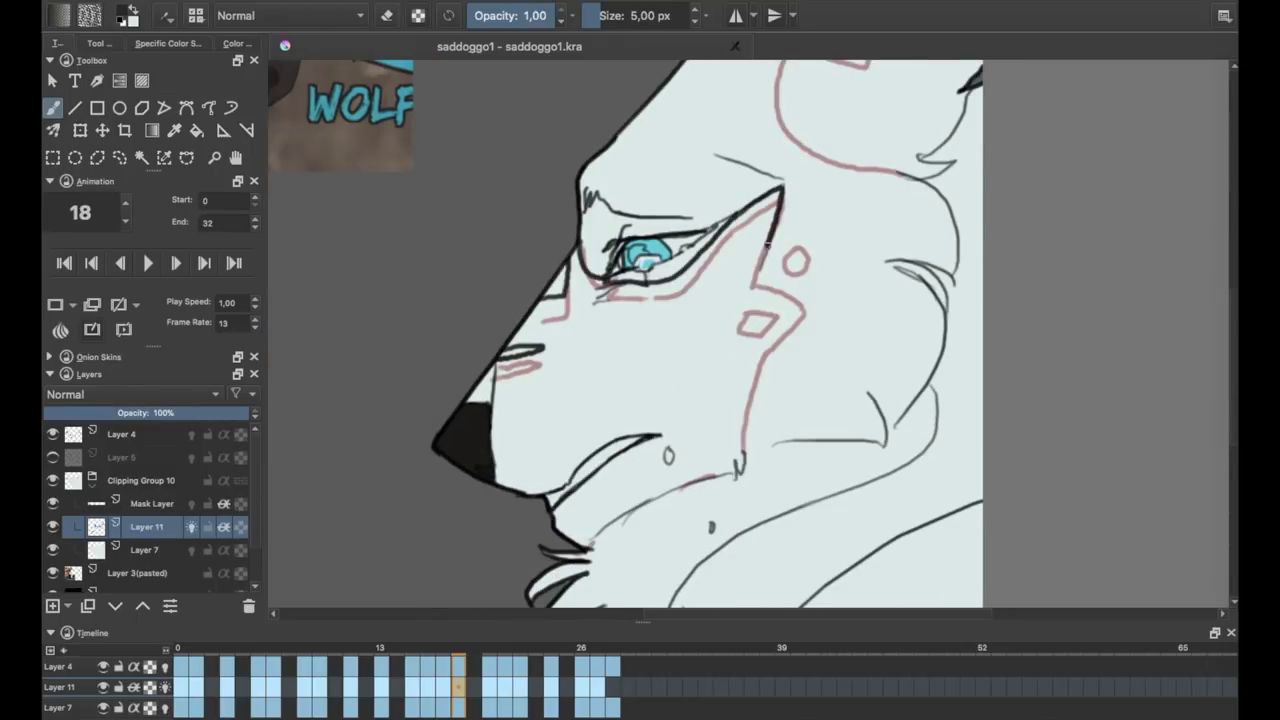
pyautogui.press('.')
pyautogui.press('.')
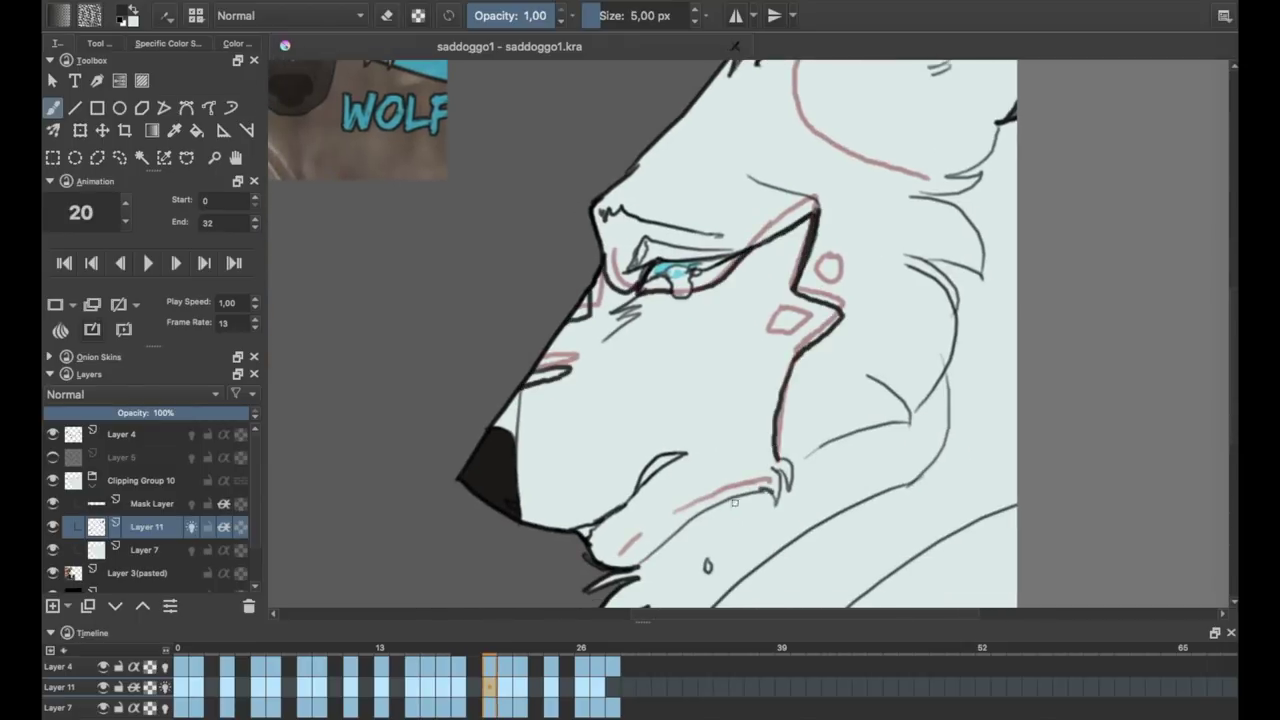
pyautogui.press('.')
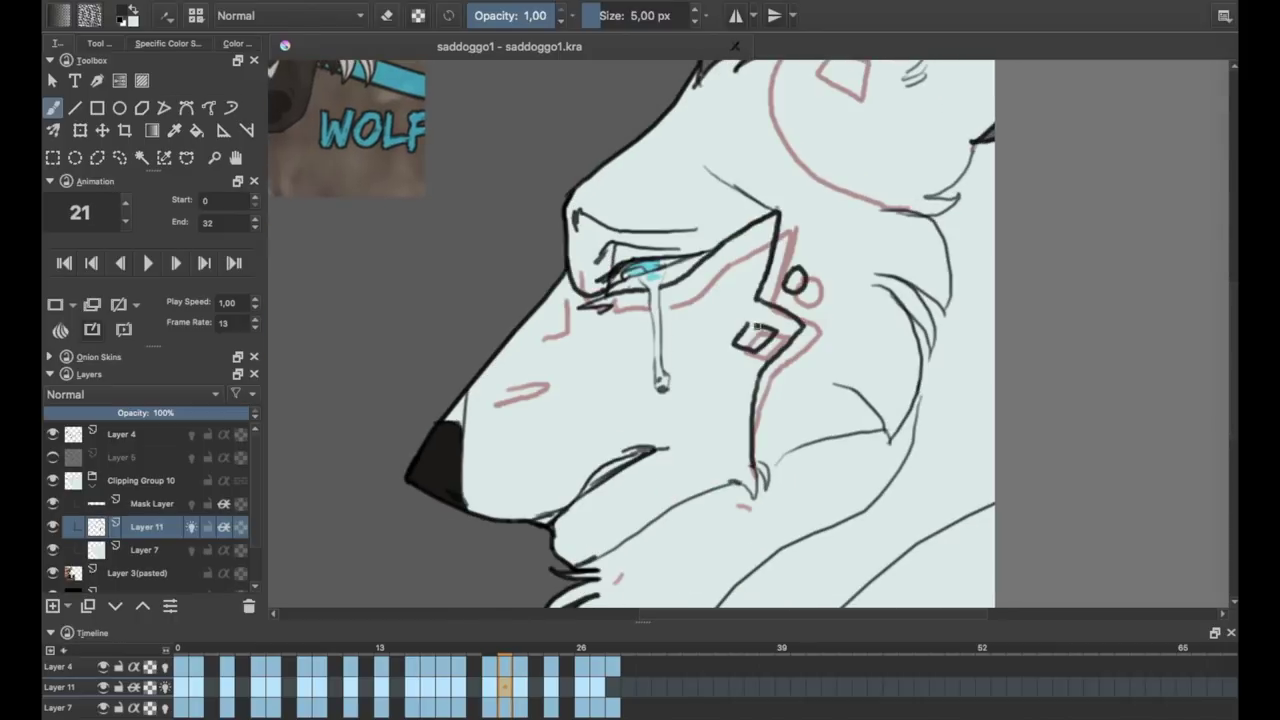
pyautogui.press('.')
pyautogui.press(',')
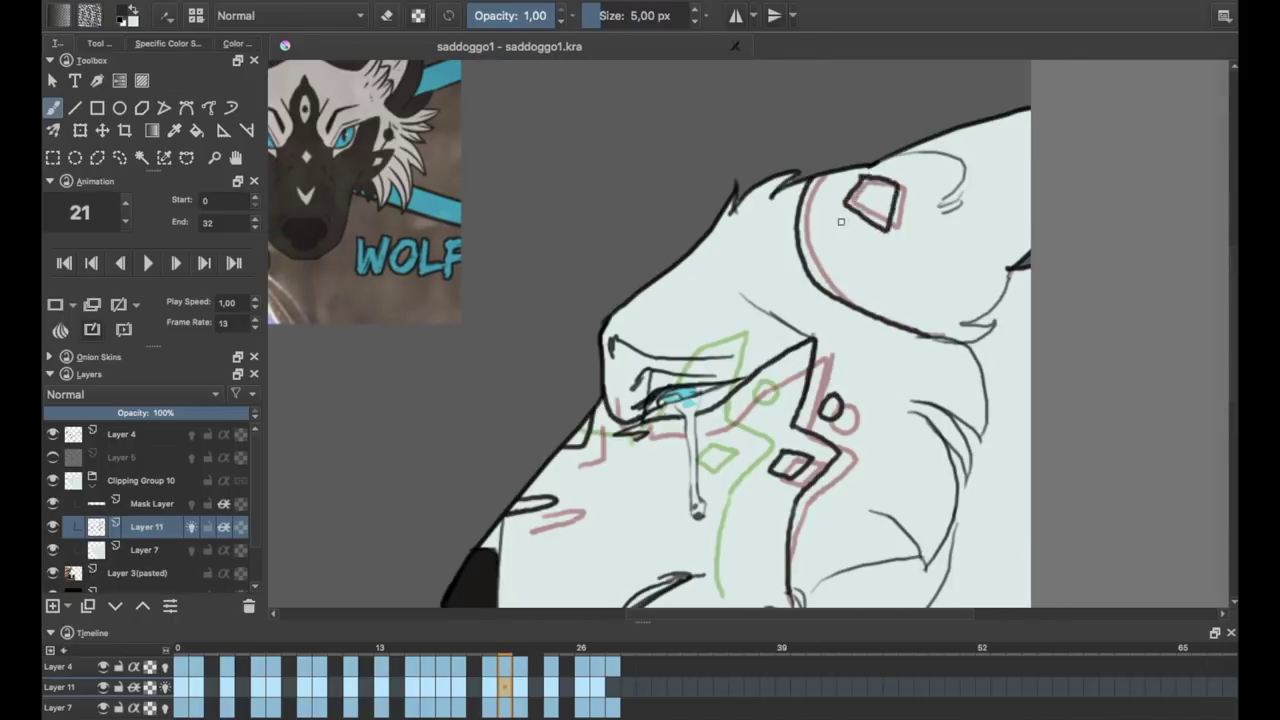
pyautogui.press('.')
pyautogui.press('.')
pyautogui.press('.')
pyautogui.press('.')
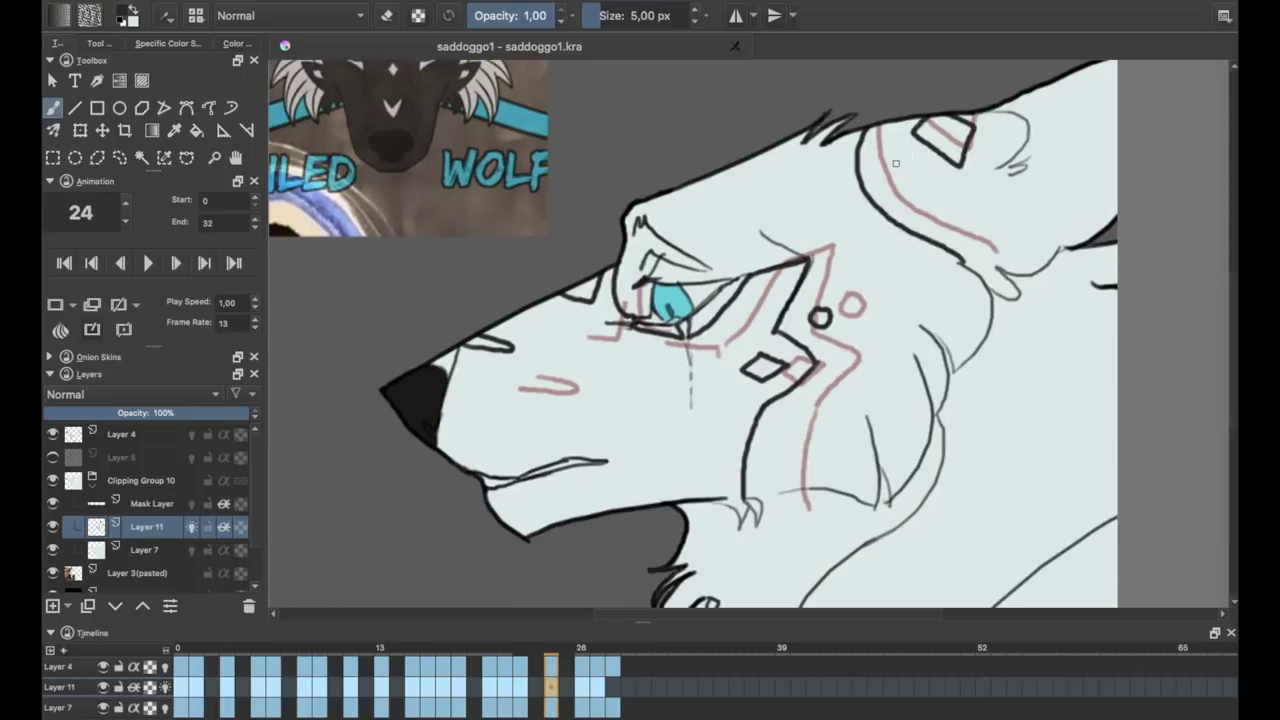
pyautogui.press('.')
pyautogui.press('.')
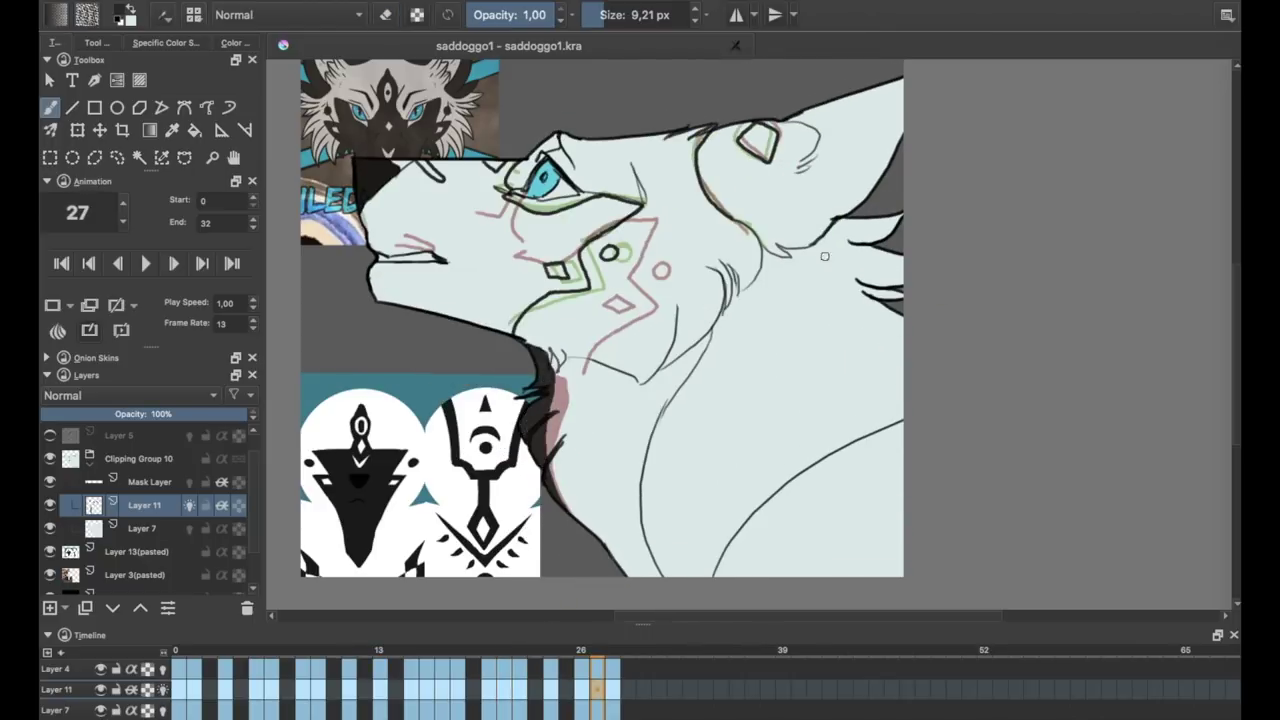
# Review the early frames, then fill the first head marking with black.
pyautogui.moveTo(582, 692); pyautogui.dragTo(178, 690)
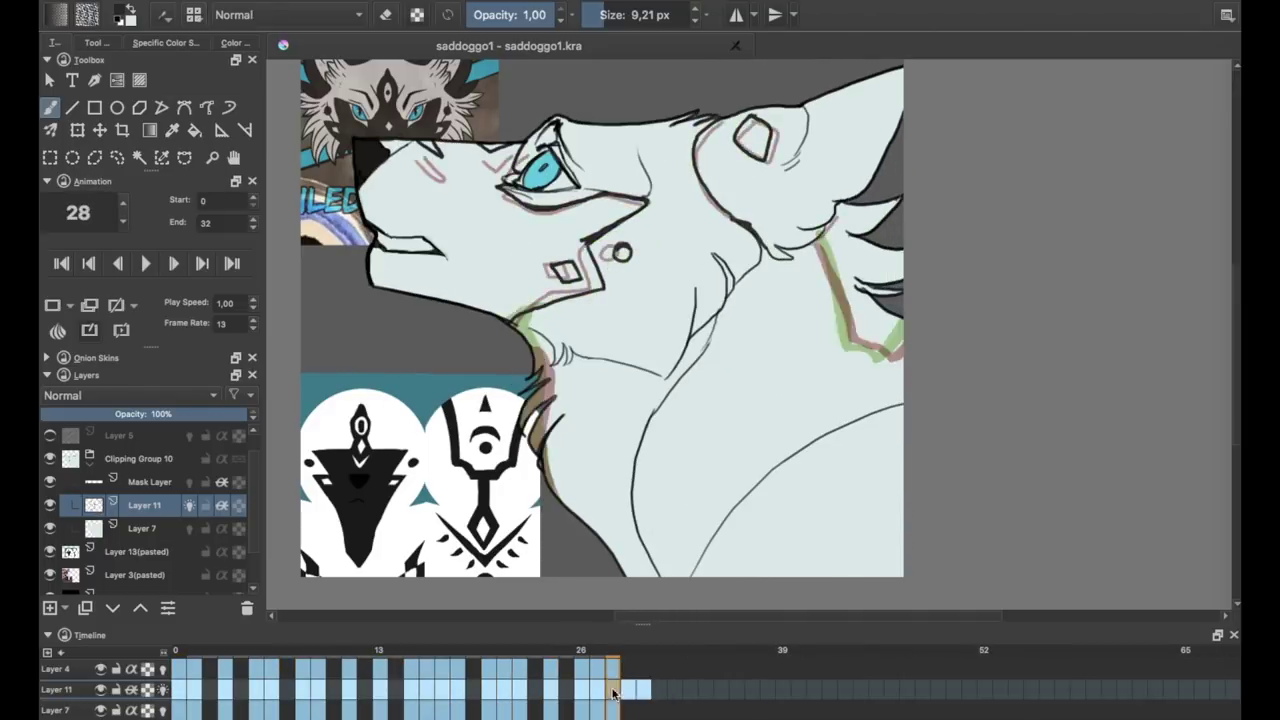
pyautogui.press('space')
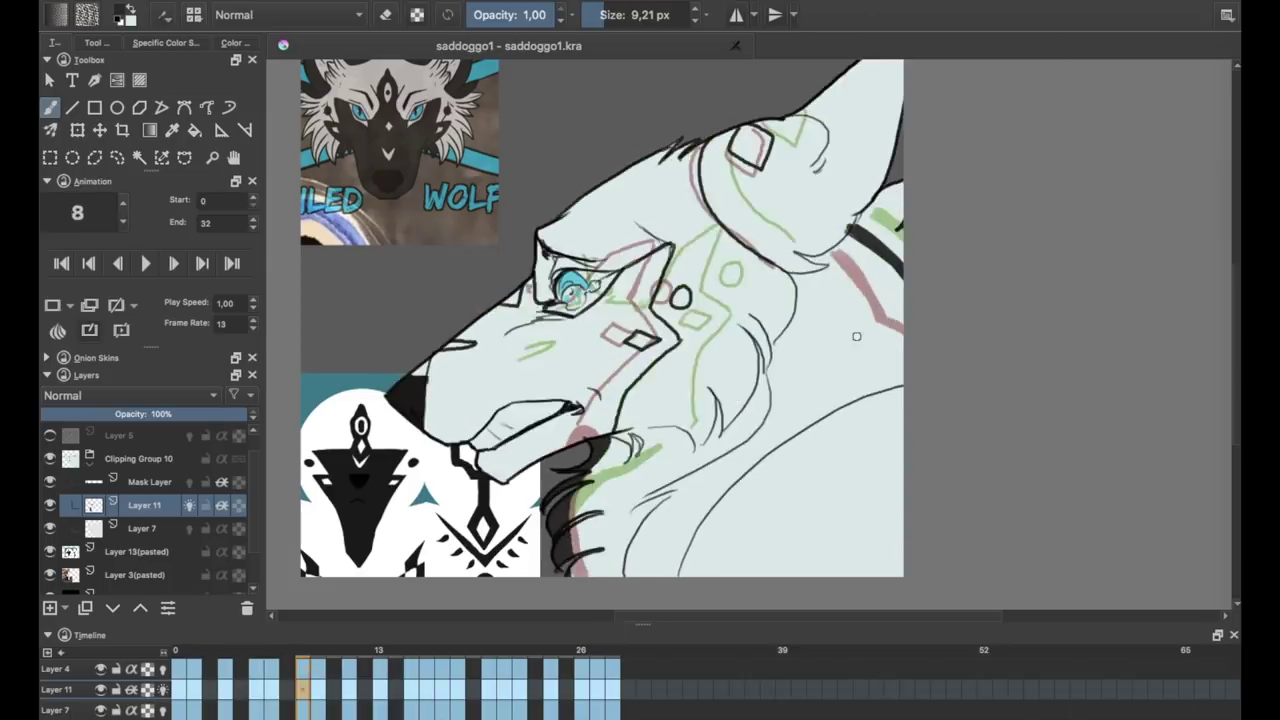
pyautogui.press('f')
pyautogui.click(466, 277)
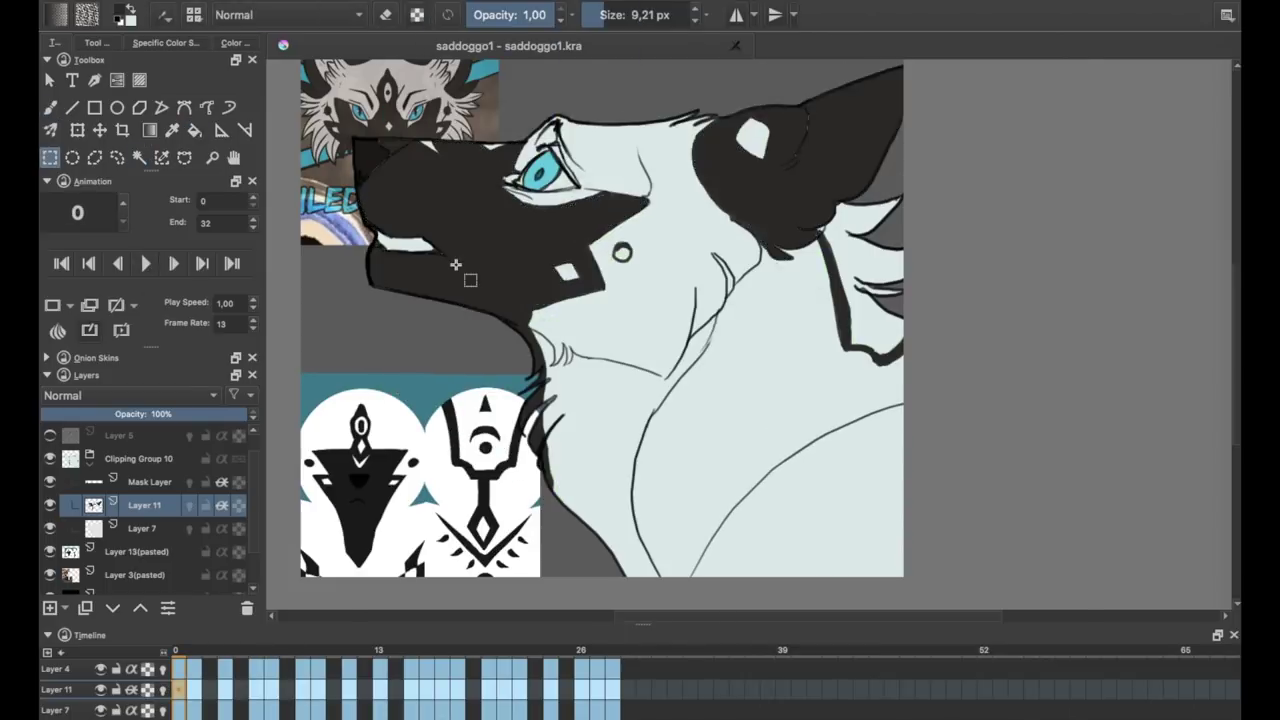
pyautogui.scroll(2, 466, 277)
# Fill the head markings black on frames 3 through 8 using colour selections.
pyautogui.click(139, 157)
pyautogui.press('Right')
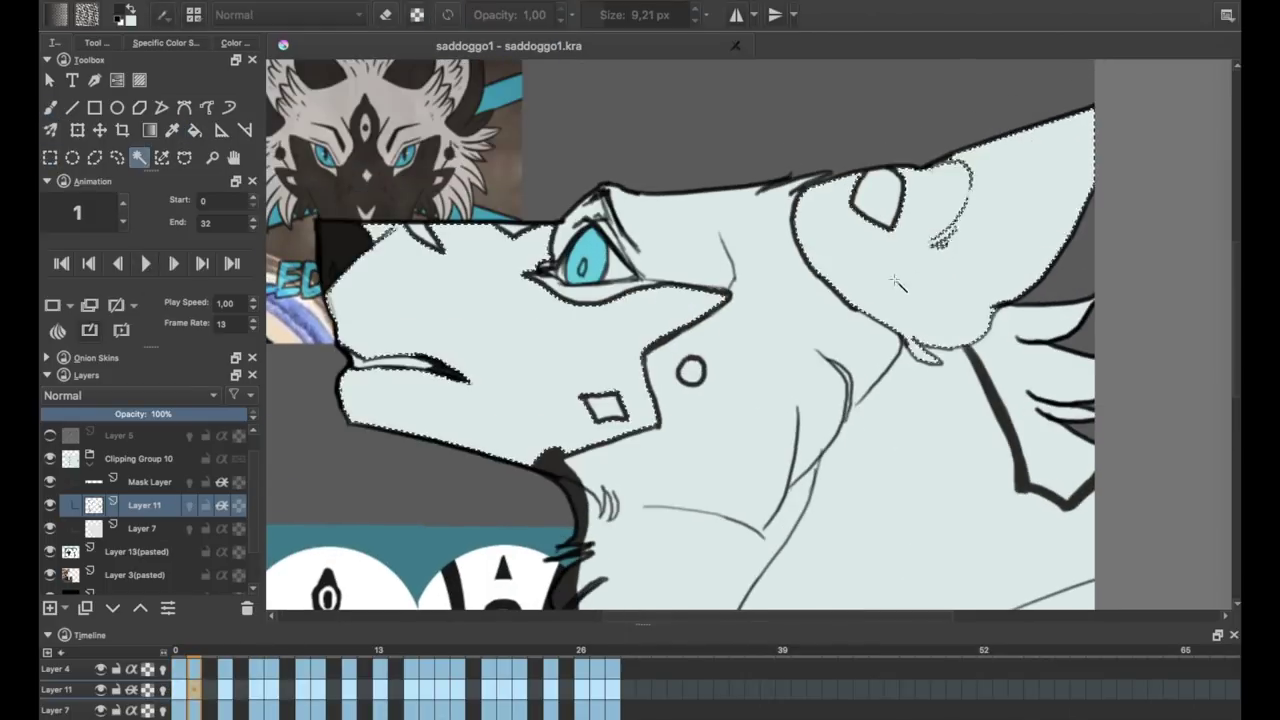
pyautogui.press('Right')
pyautogui.press('Right')
pyautogui.click(378, 362)
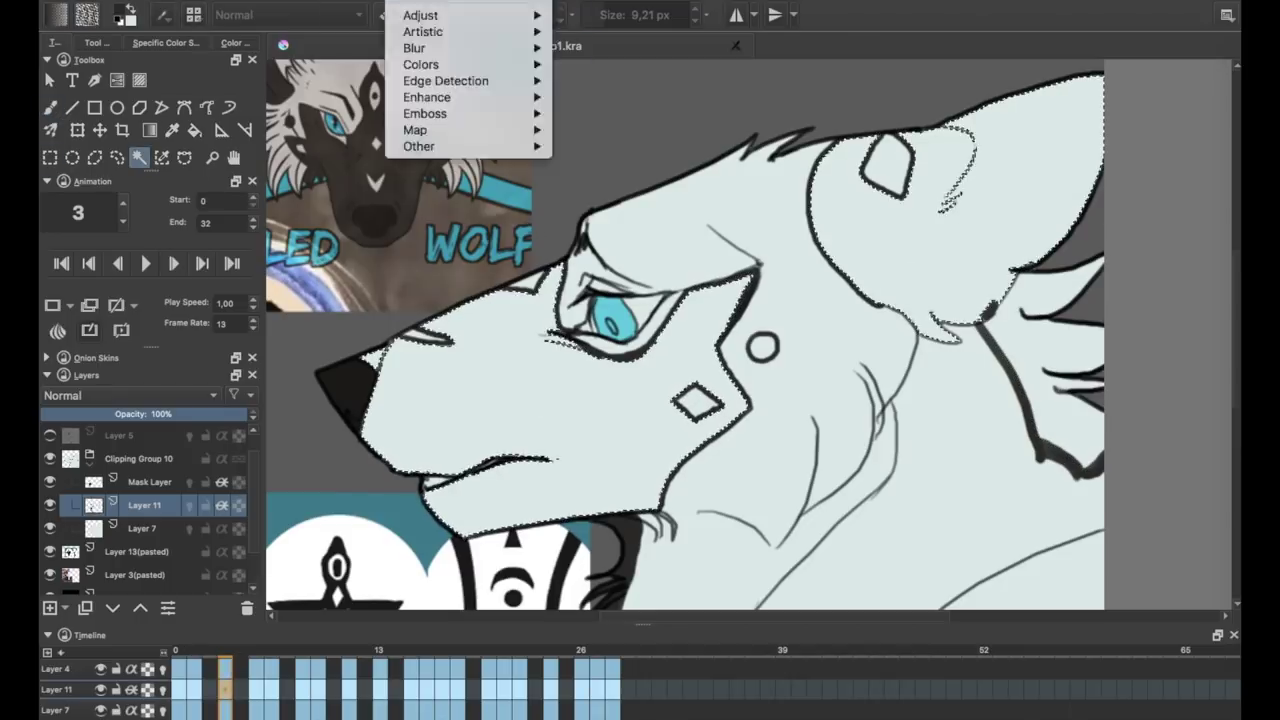
pyautogui.press('Right')
pyautogui.press('b')
pyautogui.press('Right')
pyautogui.press('Right')
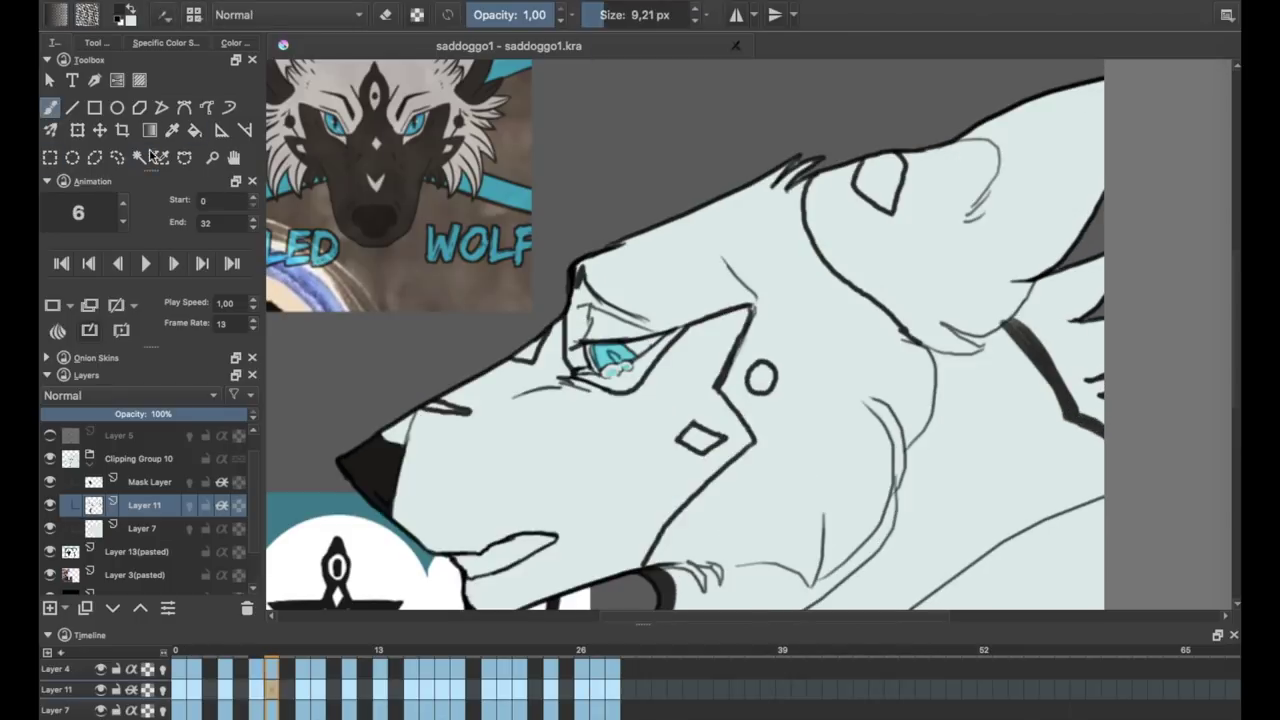
# Fill the muzzle marking black on frames 9 through 11, growing each selection slightly.
pyautogui.press('Right')
pyautogui.press('Right')
pyautogui.click(689, 220)
pyautogui.press('Return')
pyautogui.hotkey('shift', 'BackSpace')
pyautogui.press('b')
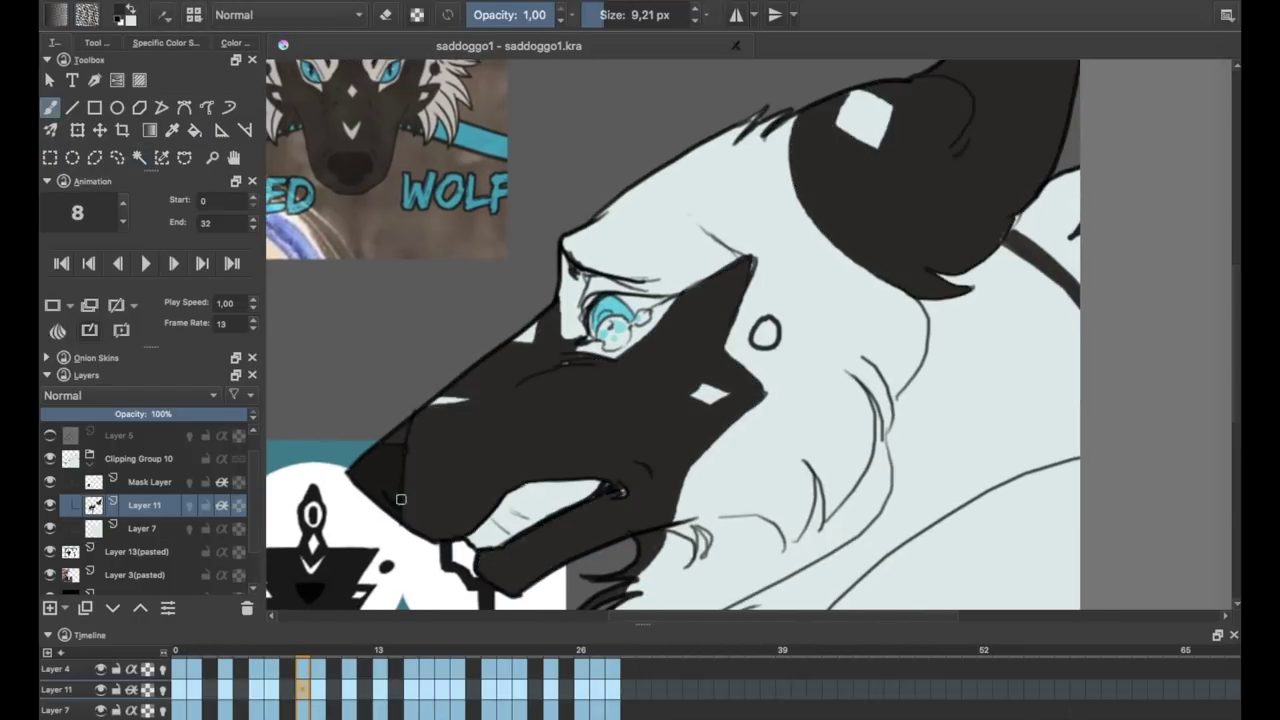
pyautogui.press('Right')
pyautogui.press('Right')
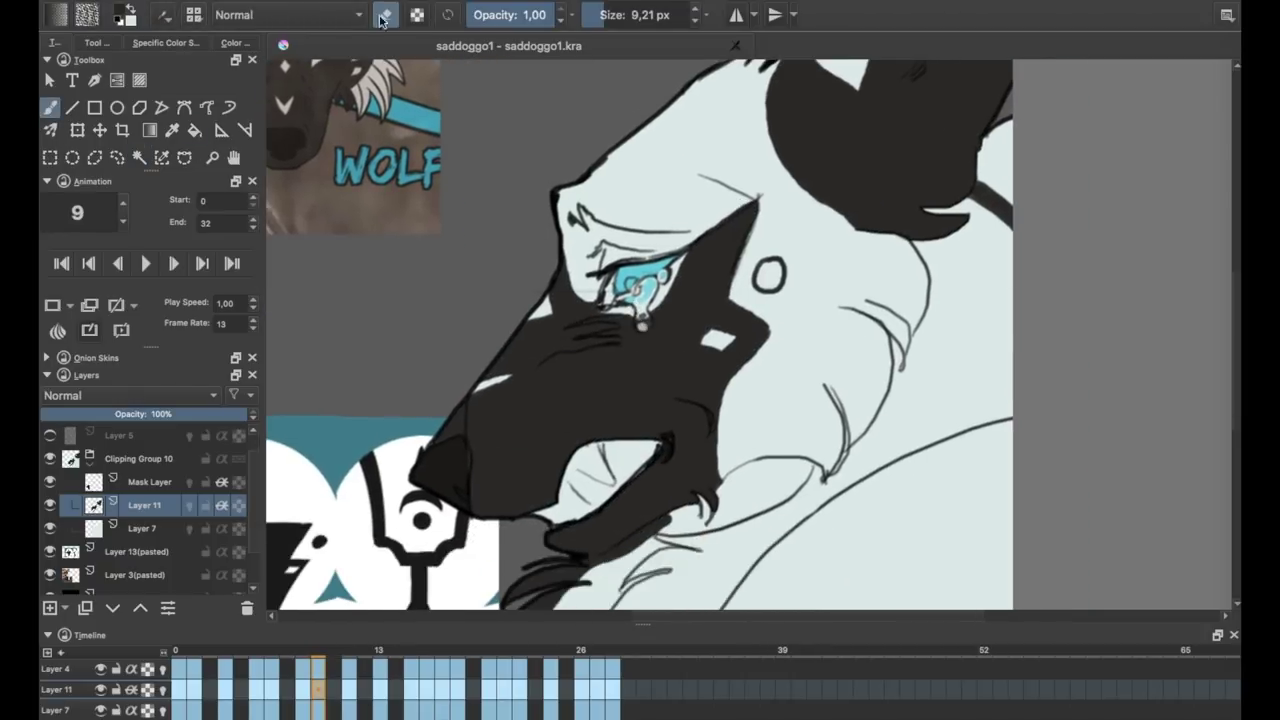
pyautogui.press('Right')
pyautogui.click(660, 420)
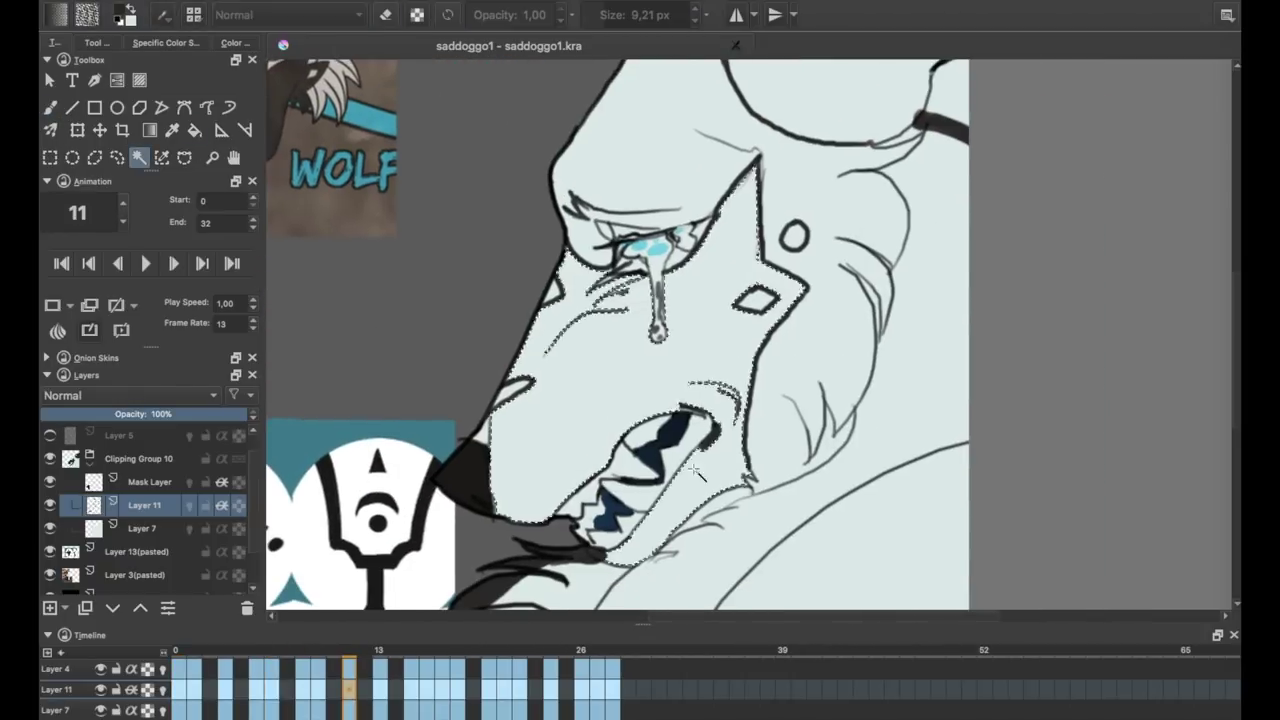
pyautogui.press('Return')
pyautogui.hotkey('shift', 'BackSpace')
pyautogui.press('b')
pyautogui.press('Right')
pyautogui.press('Right')
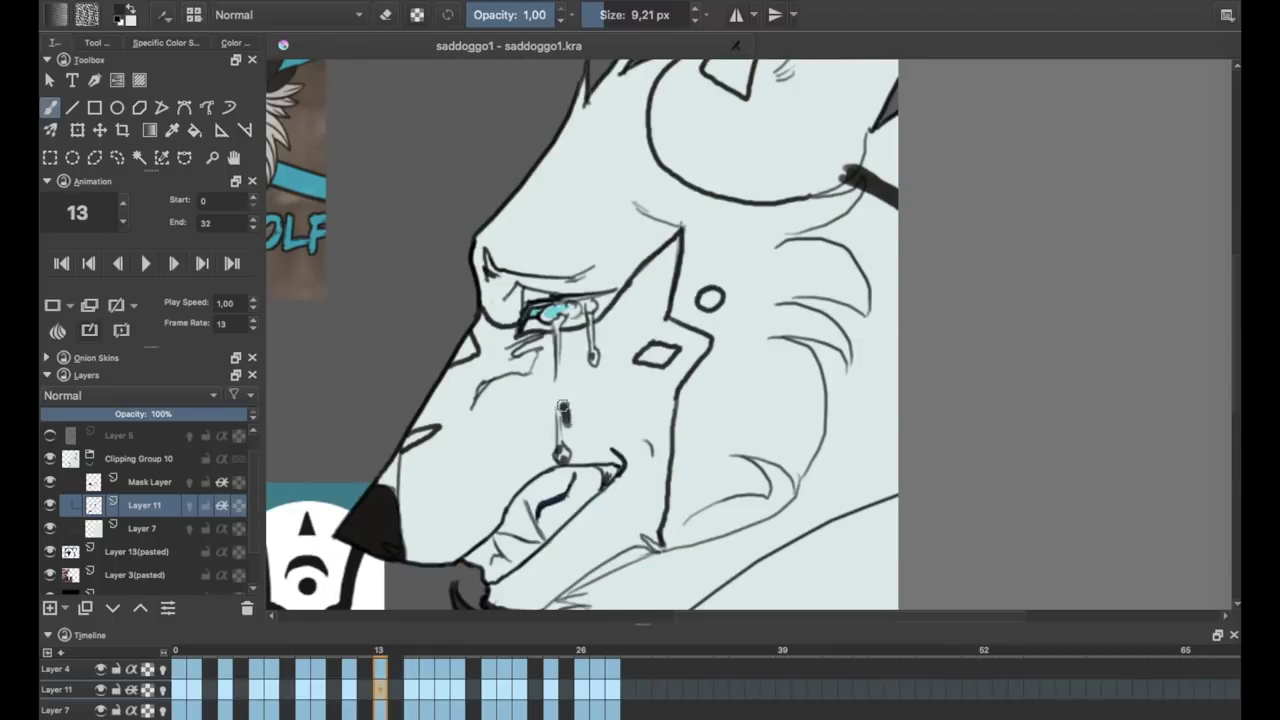
# Fill the frame 13 marking black, then play the animation to review the markings.
pyautogui.click(49, 157)
pyautogui.click(598, 303)
pyautogui.click(470, 232)
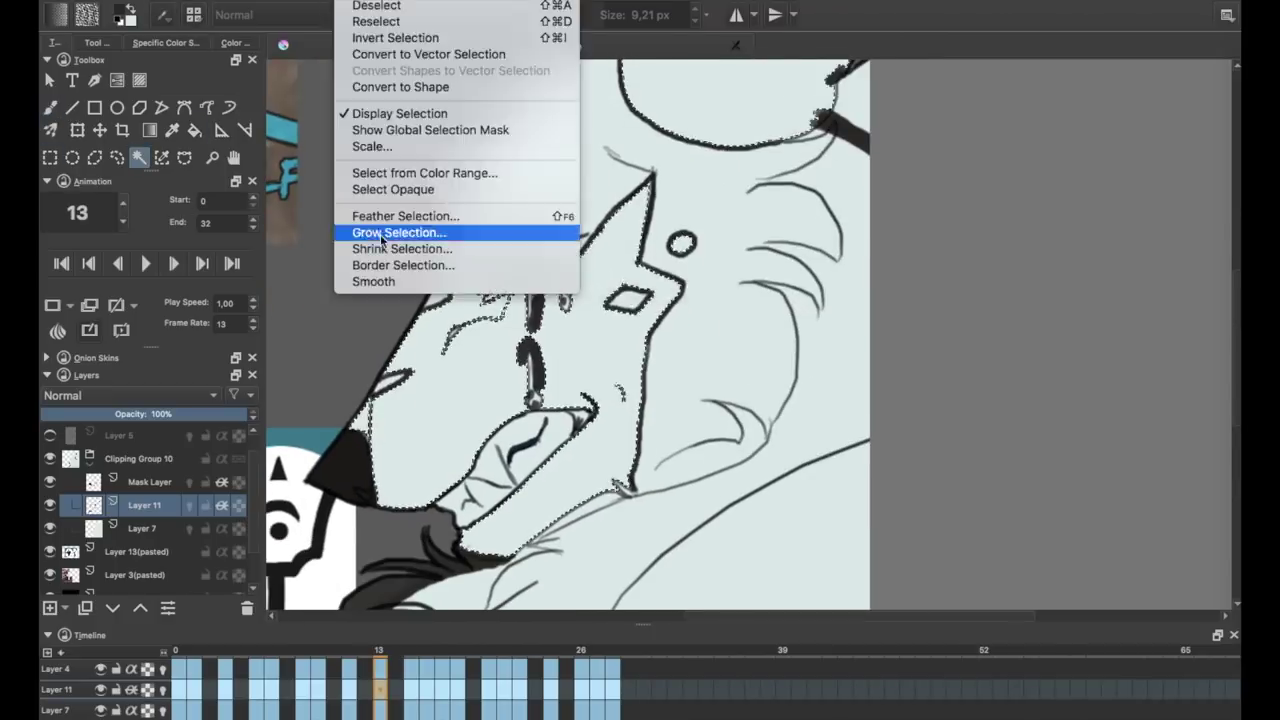
pyautogui.press('Return')
pyautogui.hotkey('shift', 'BackSpace')
pyautogui.moveTo(413, 223); pyautogui.dragTo(698, 413)
pyautogui.press('Right')
pyautogui.press('Right')
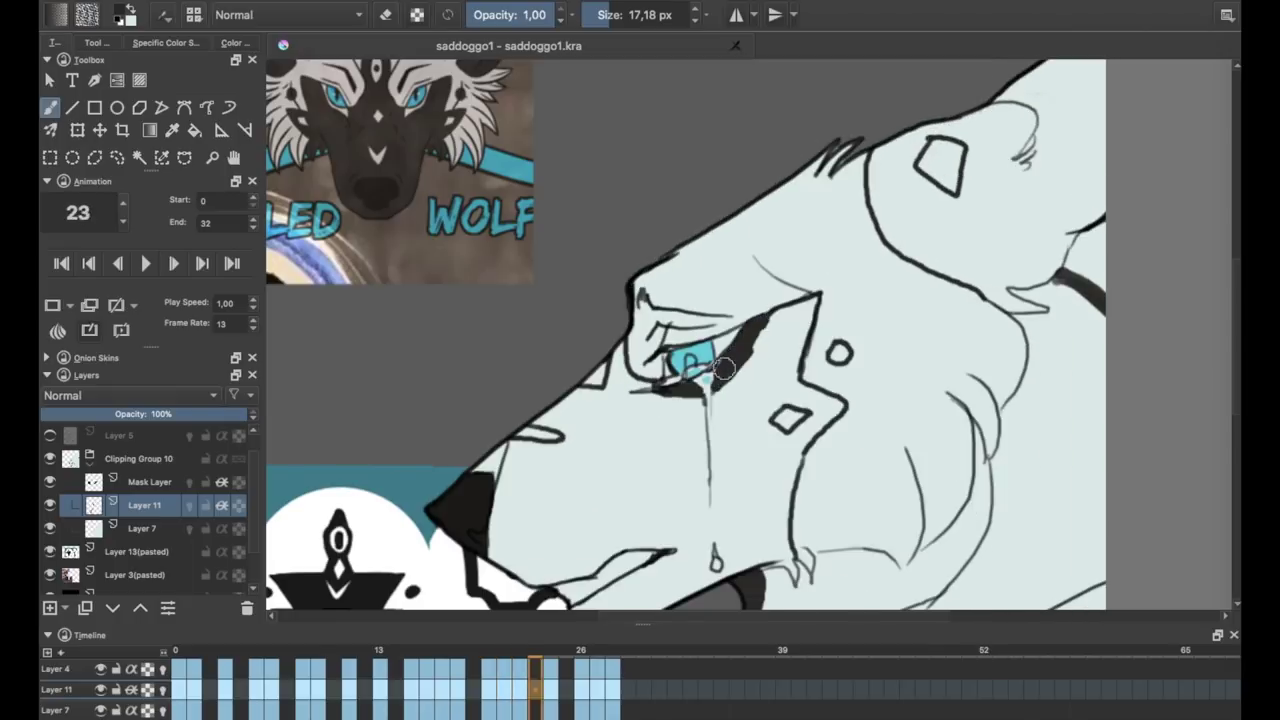
pyautogui.press('F6')
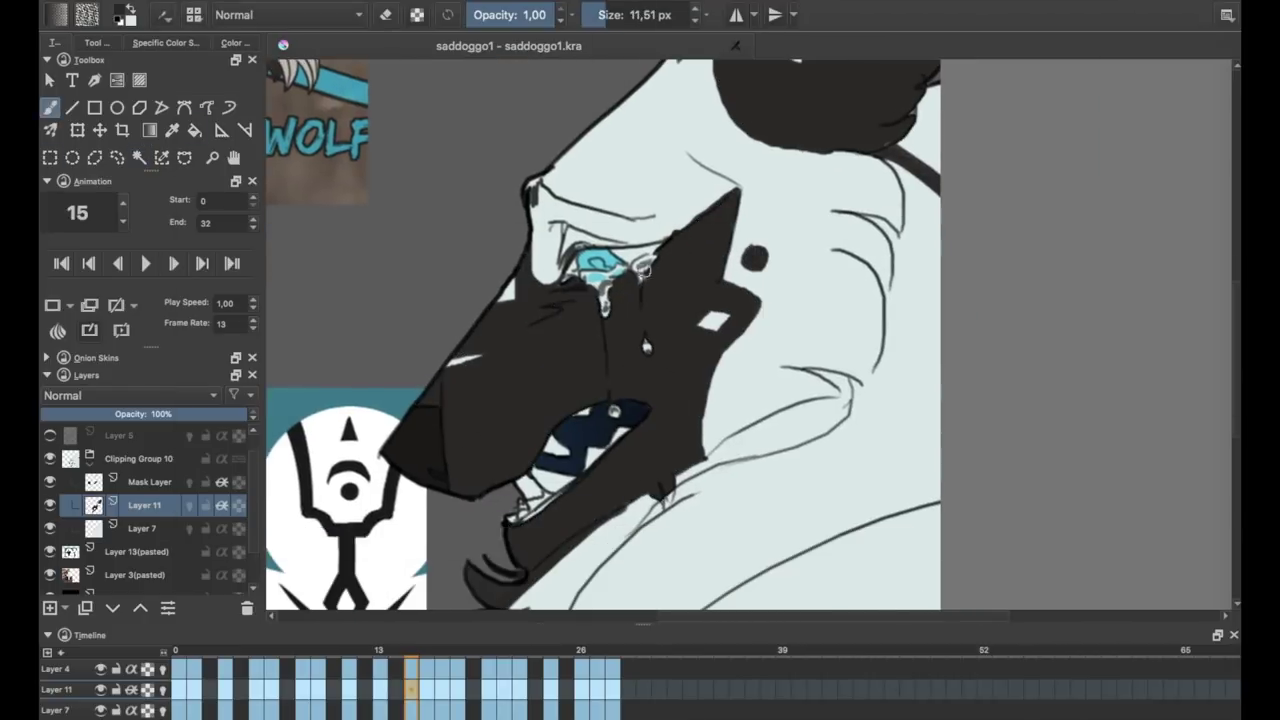
pyautogui.click(430, 680)
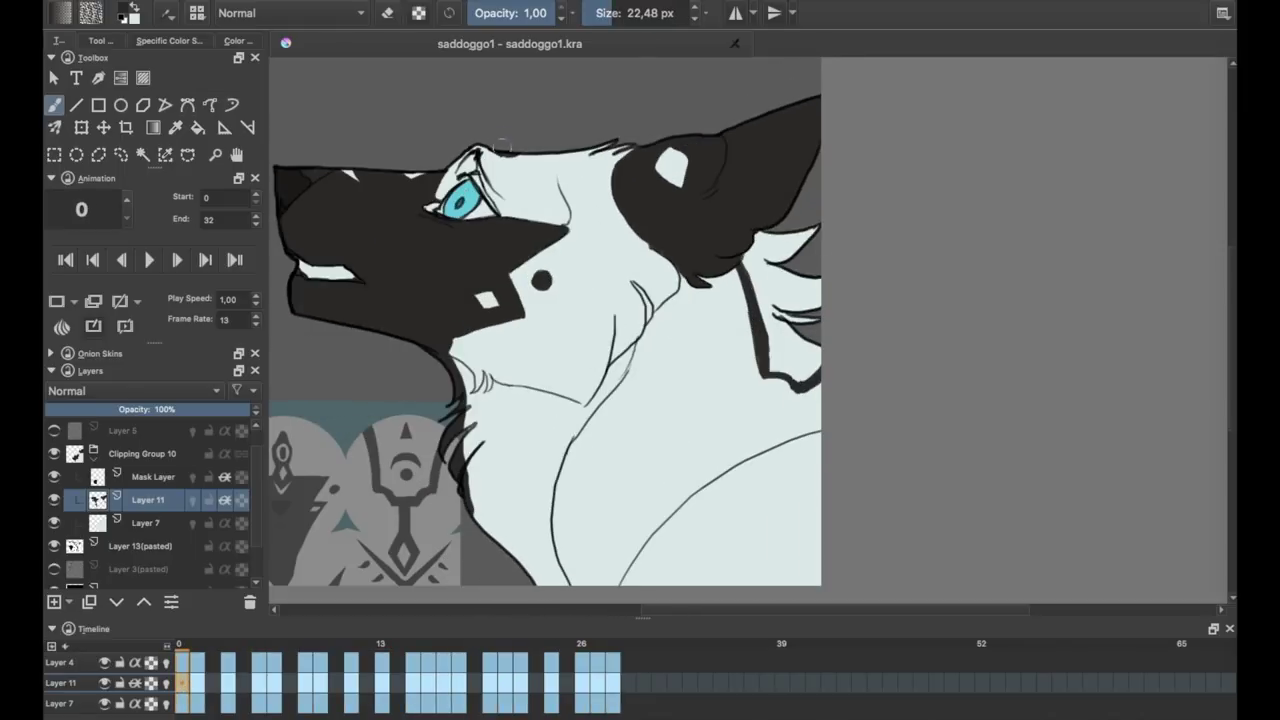
# Add a layer in the clipping group and shade the fur with a light-to-dark blue gradient.
pyautogui.click(54, 601)
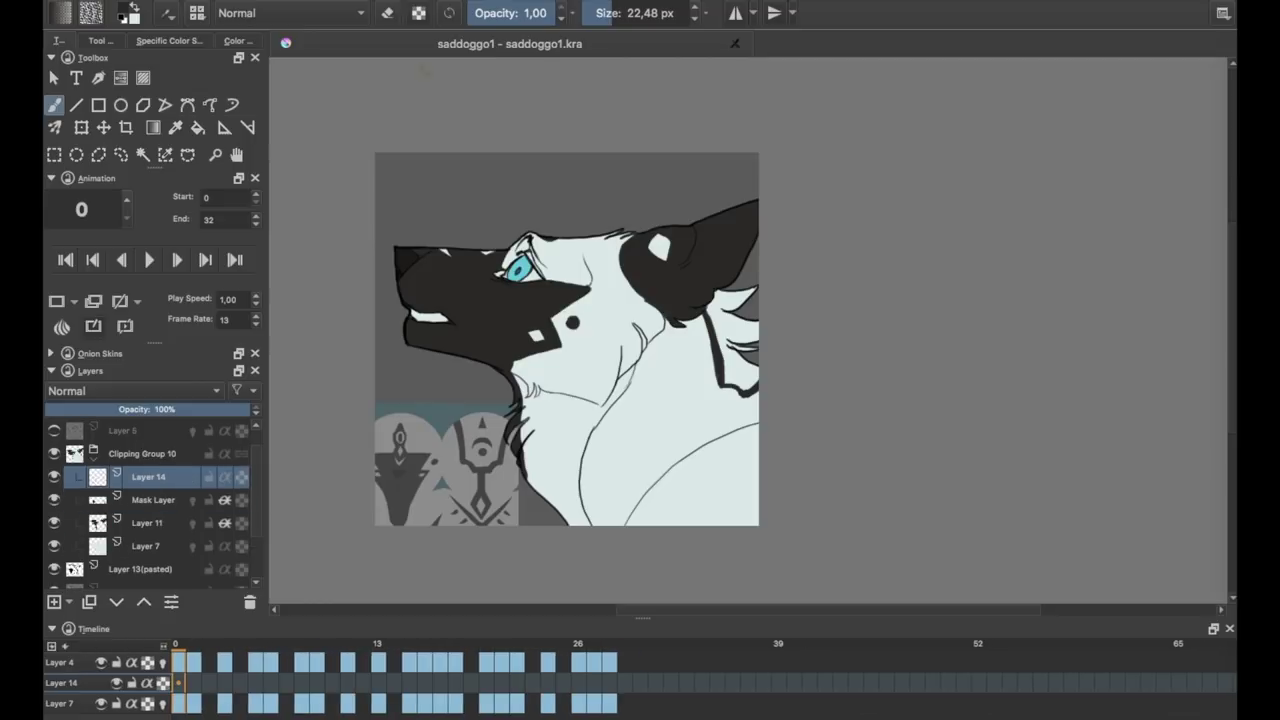
pyautogui.click(128, 12)
pyautogui.click(462, 629)
pyautogui.hotkey('shift', 'BackSpace')
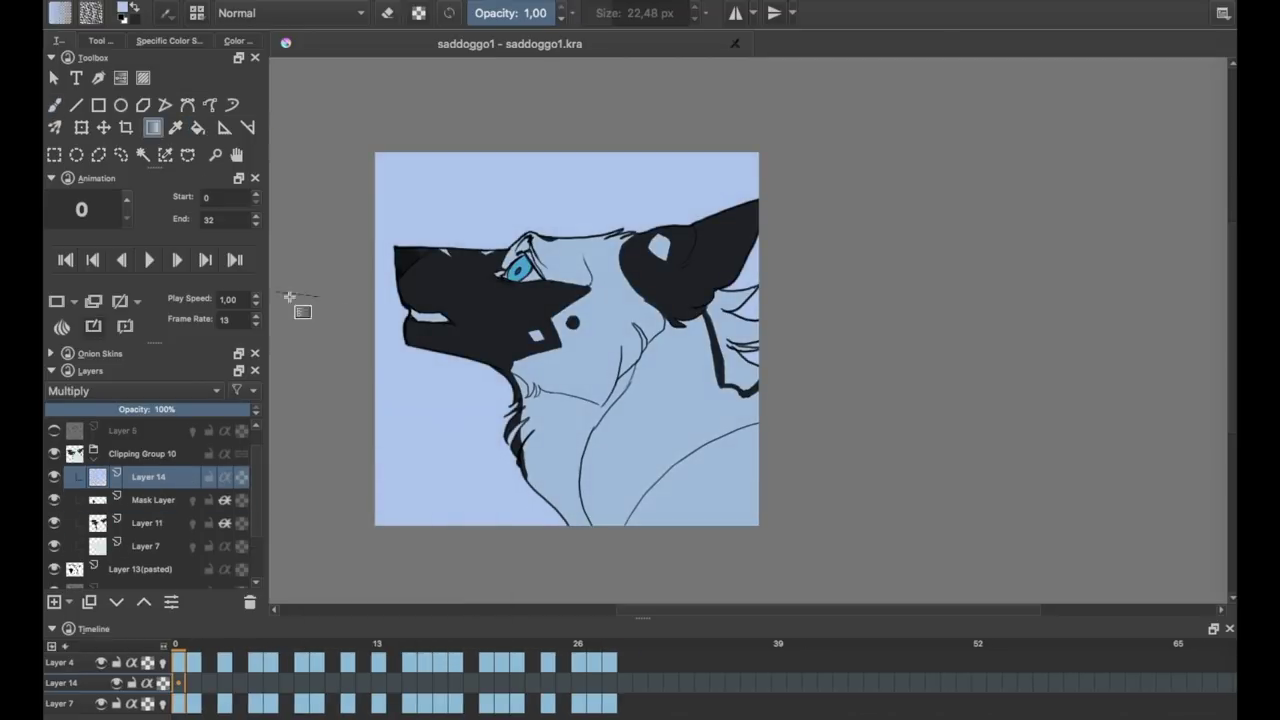
pyautogui.click(128, 12)
pyautogui.moveTo(330, 566); pyautogui.dragTo(355, 567)
pyautogui.click(462, 629)
pyautogui.click(128, 12)
pyautogui.click(462, 629)
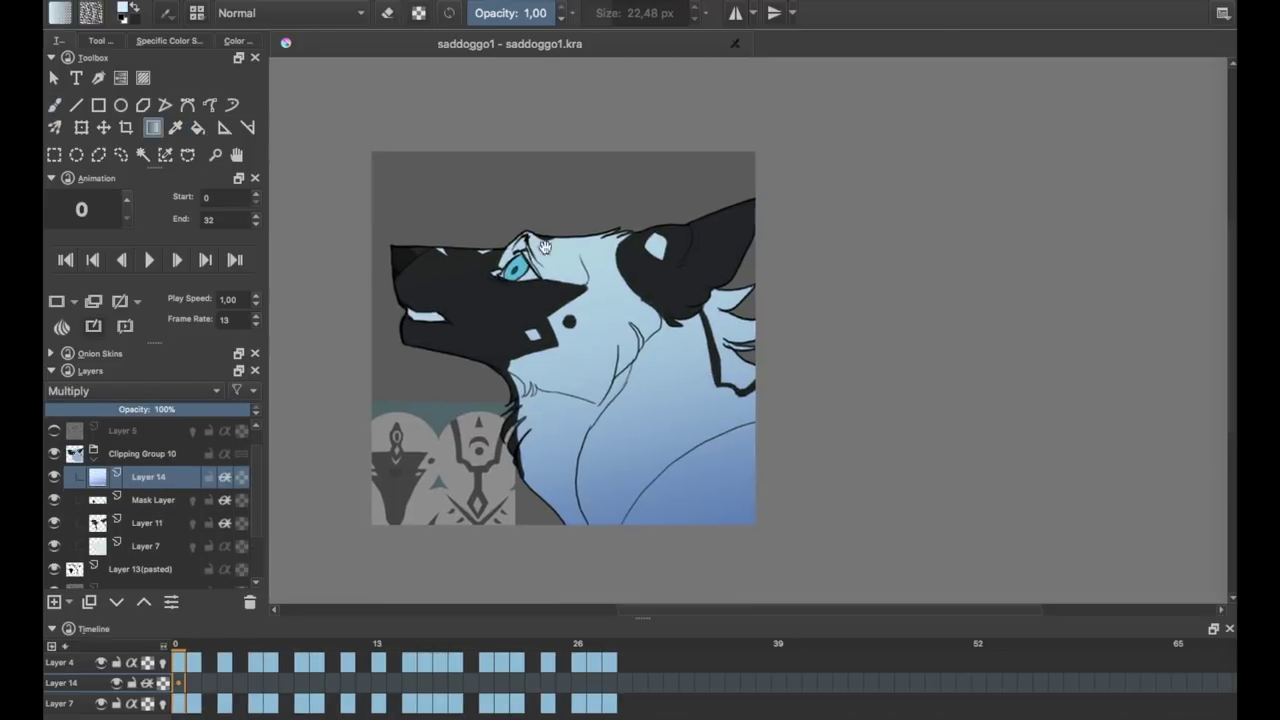
pyautogui.scroll(-3, 150, 500)
# Fill the Layer 1 background with a deep navy colour.
pyautogui.click(122, 569)
pyautogui.click(53, 548)
pyautogui.click(128, 12)
pyautogui.moveTo(355, 566); pyautogui.dragTo(325, 566)
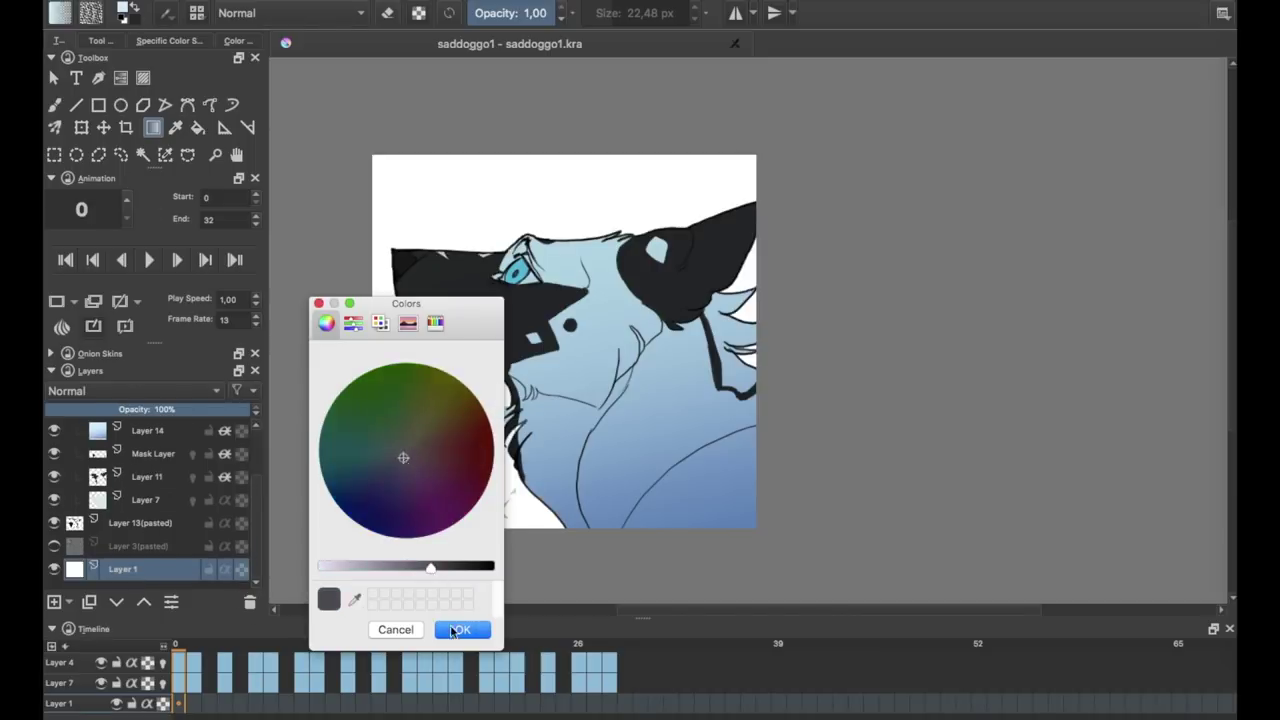
pyautogui.click(457, 629)
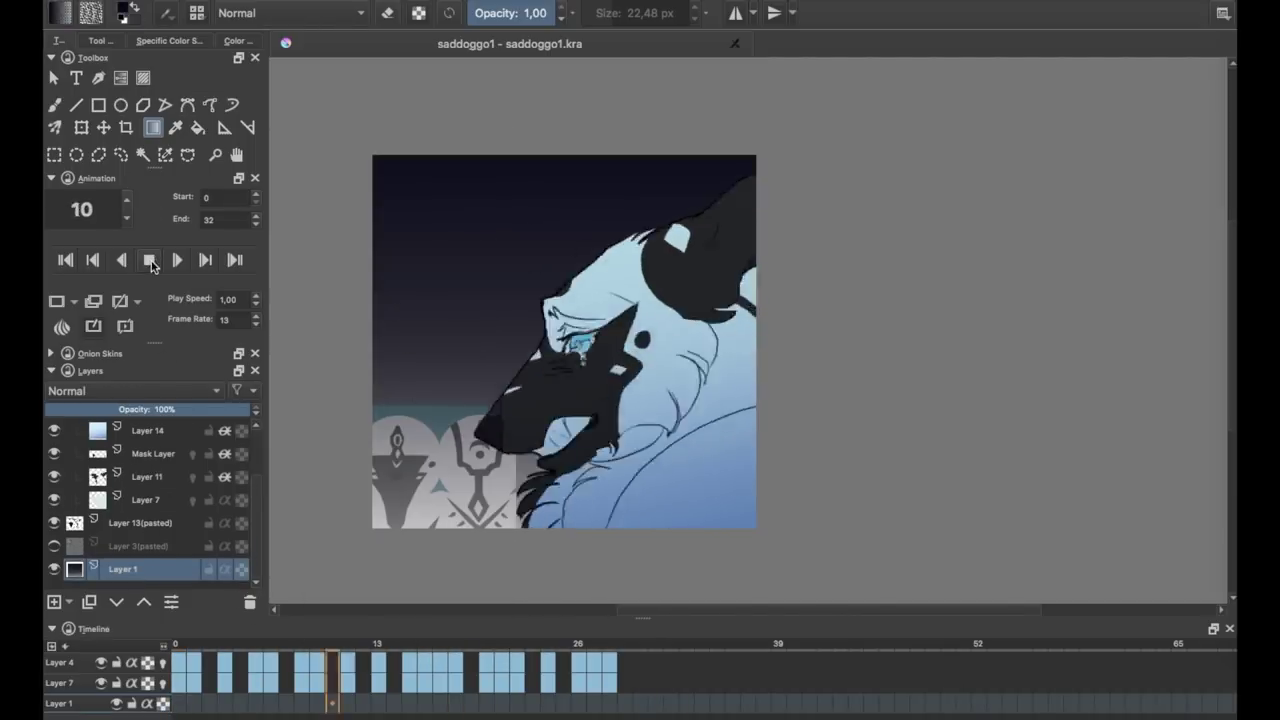
pyautogui.click(53, 522)
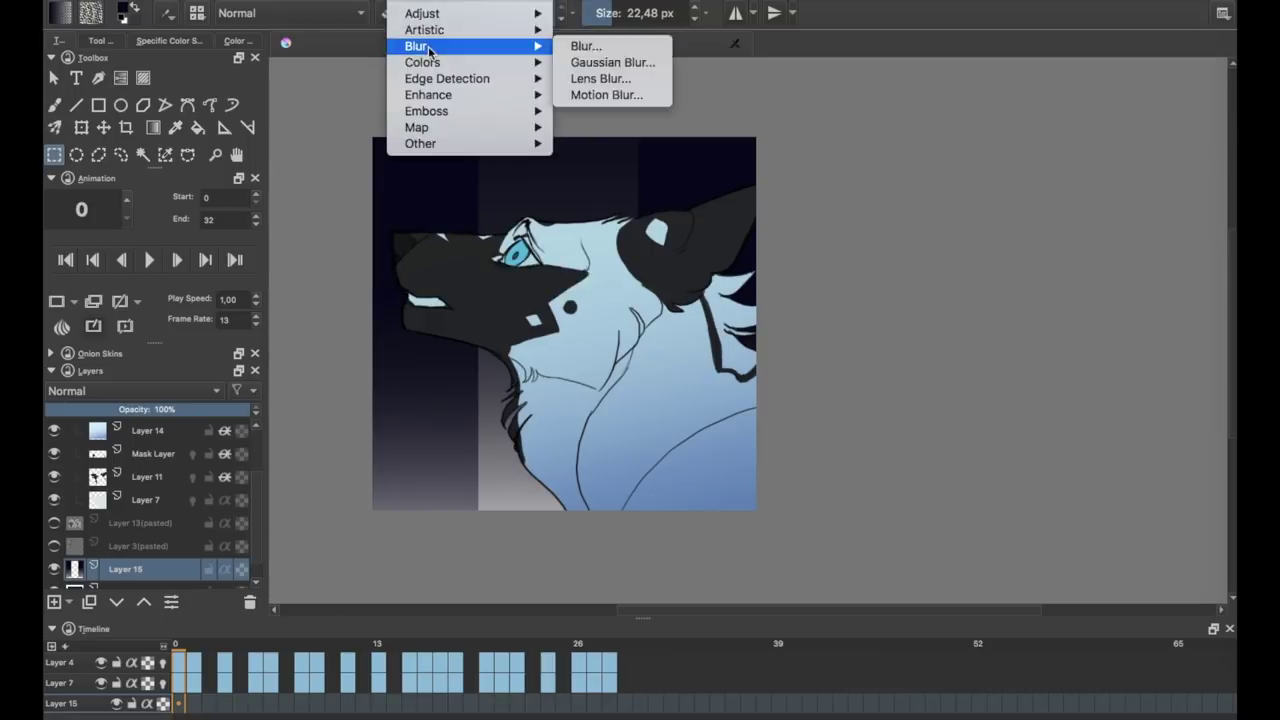
# Gaussian-blur the light-ray strip, hide the gradient shading layer, and replay with the Mask Layer selected.
pyautogui.click(614, 63)
pyautogui.click(914, 383)
pyautogui.click(147, 259)
pyautogui.click(147, 259)
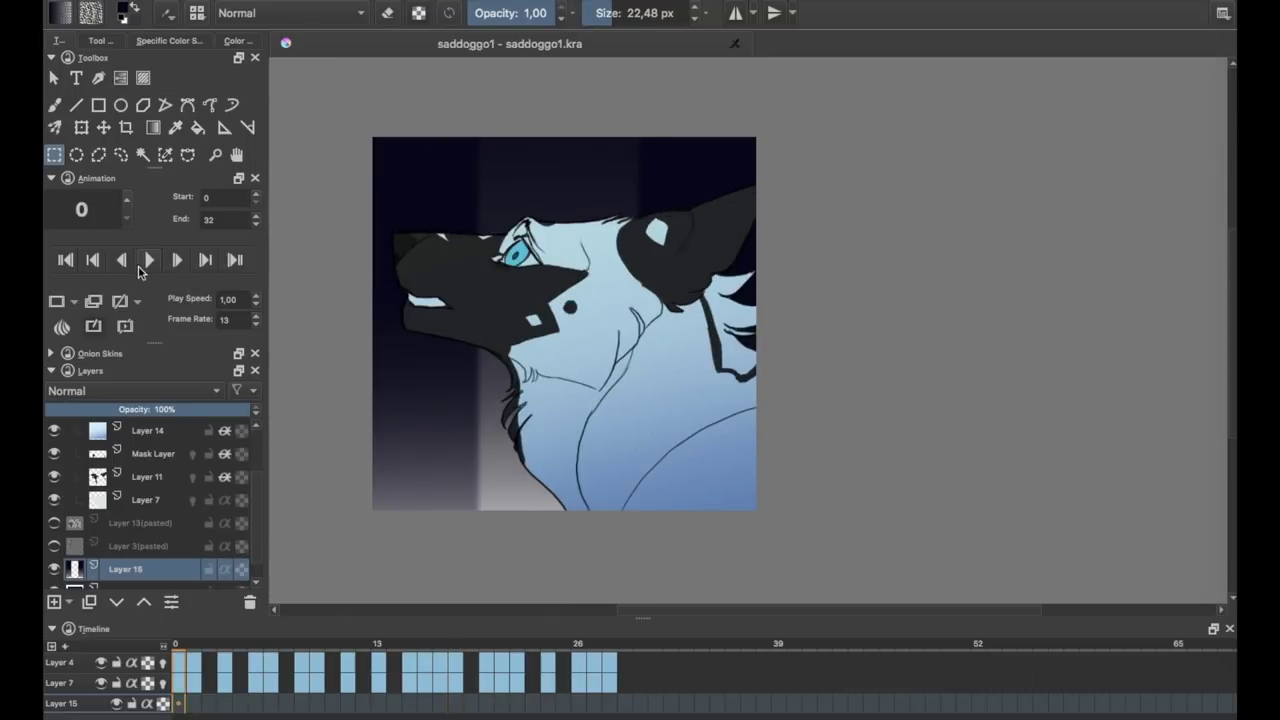
pyautogui.click(147, 476)
pyautogui.click(53, 430)
pyautogui.click(153, 453)
pyautogui.click(149, 259)
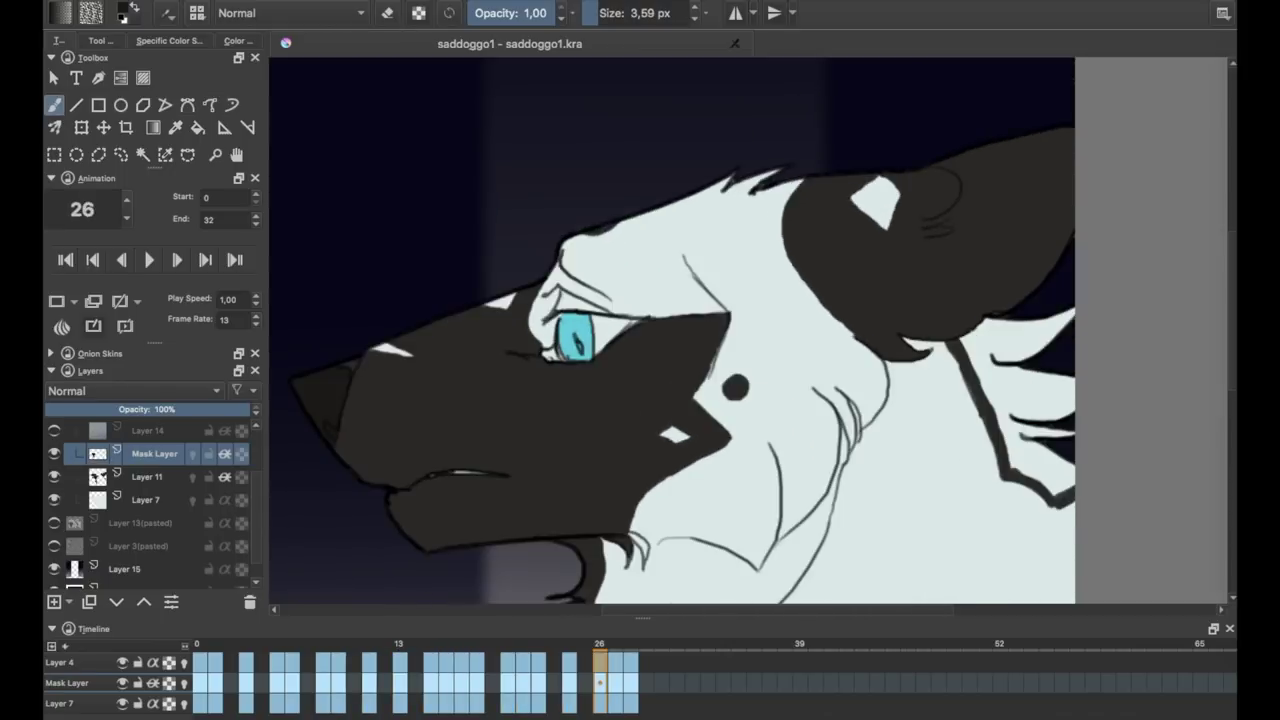
# Add Multiply Layer 16 above the Mask Layer and step forward and back through the frames.
pyautogui.click(57, 303)
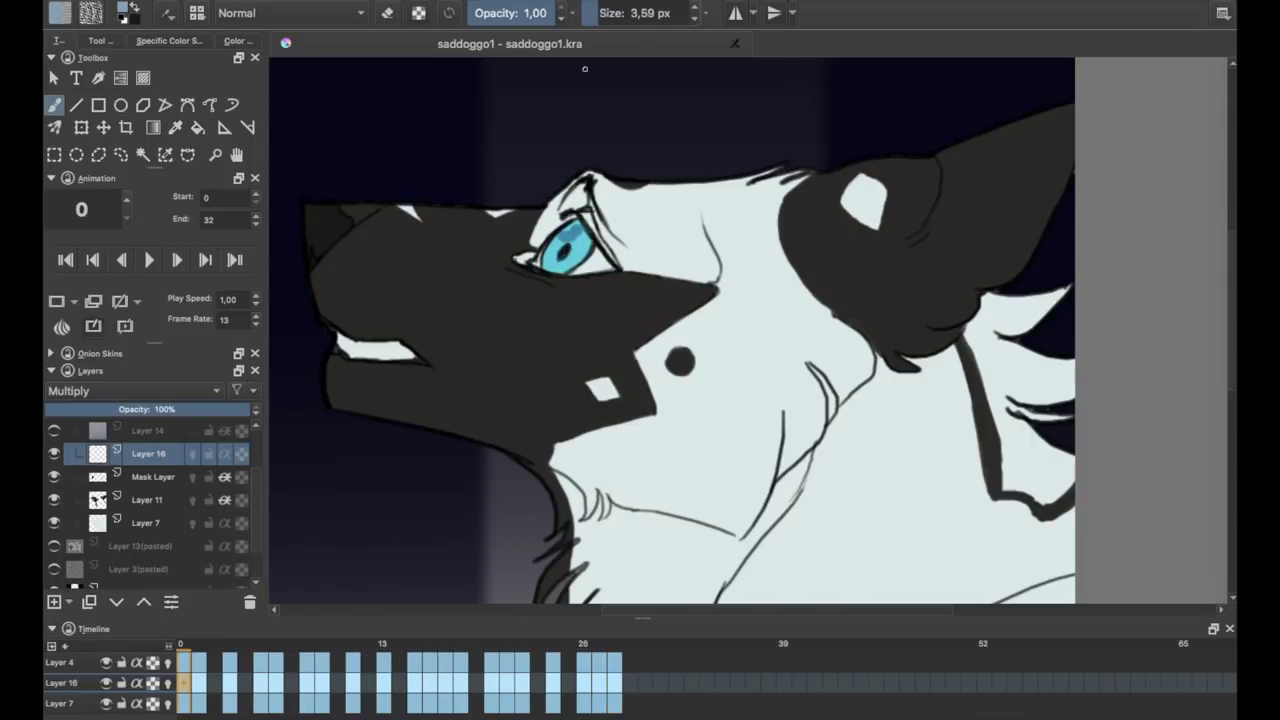
pyautogui.press('Right')
pyautogui.press('Right')
pyautogui.press('Right')
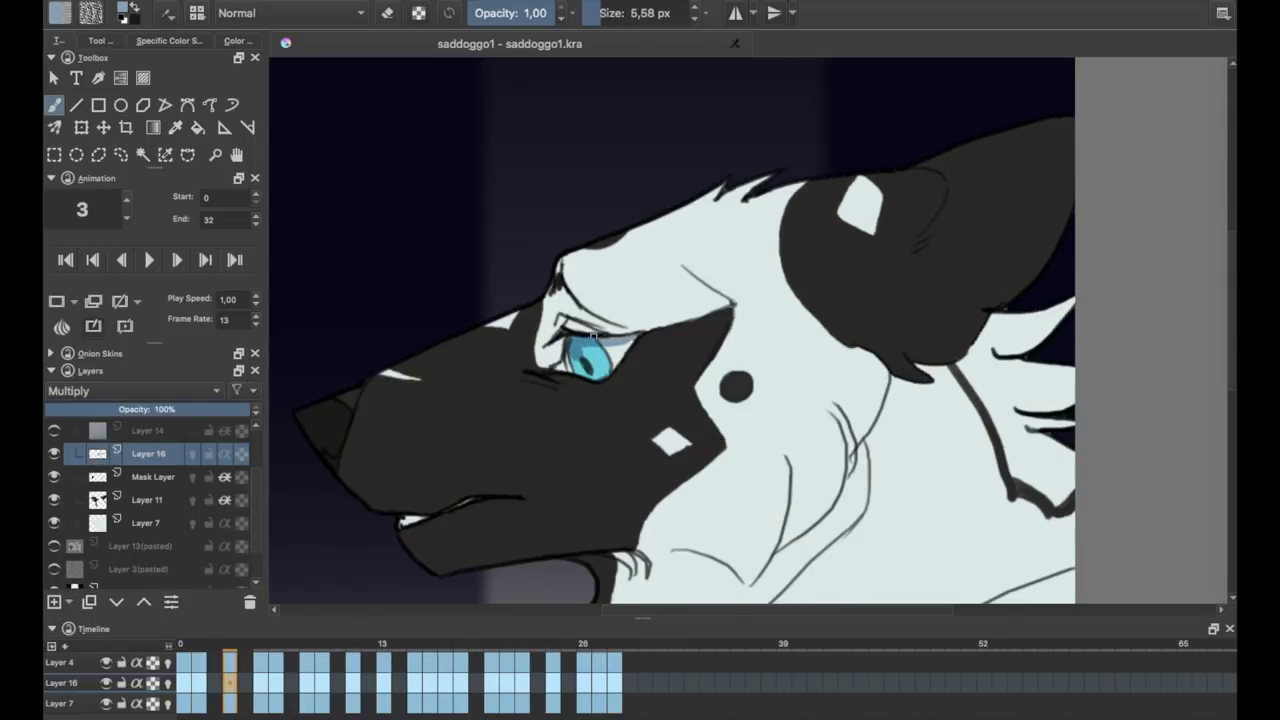
pyautogui.press('Right')
pyautogui.press('Right')
pyautogui.press('Right')
pyautogui.press('Right')
pyautogui.press('Right')
pyautogui.press('Right')
pyautogui.press('Right')
pyautogui.press('Right')
pyautogui.press('Right')
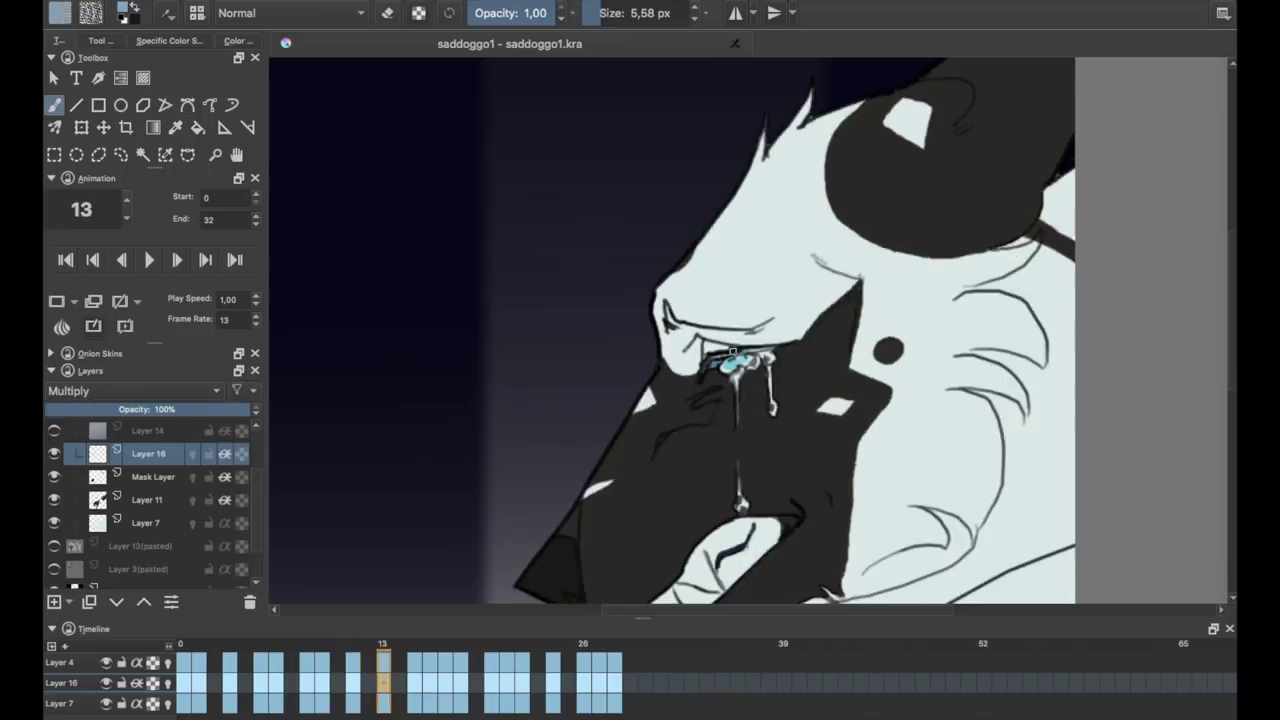
pyautogui.press('Right')
pyautogui.press('Right')
pyautogui.press('Right')
pyautogui.press('Right')
pyautogui.press('Right')
pyautogui.press('Right')
pyautogui.press('Right')
pyautogui.press('Right')
pyautogui.press('Right')
pyautogui.press('Right')
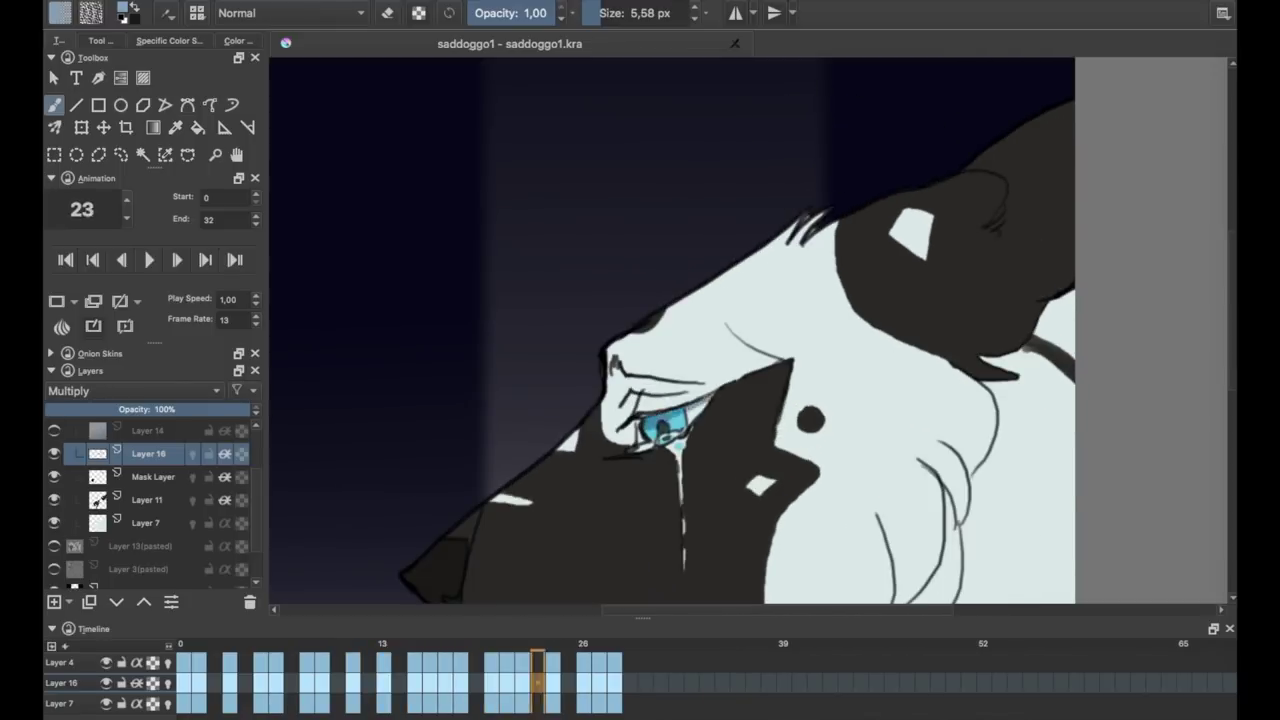
pyautogui.press('Right')
pyautogui.press('Right')
pyautogui.press('Right')
pyautogui.press('Right')
pyautogui.press('Right')
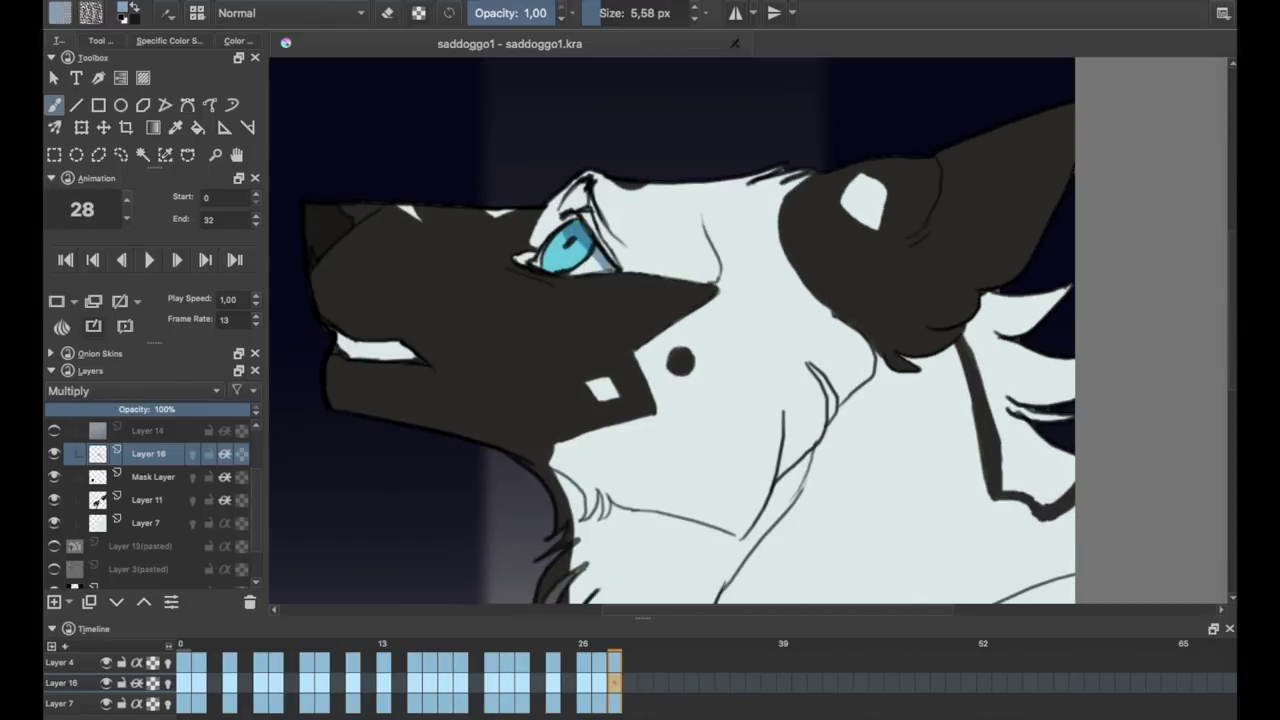
pyautogui.press('Left')
pyautogui.press('Left')
pyautogui.press('Left')
pyautogui.press('Left')
pyautogui.press('Left')
pyautogui.press('Right')
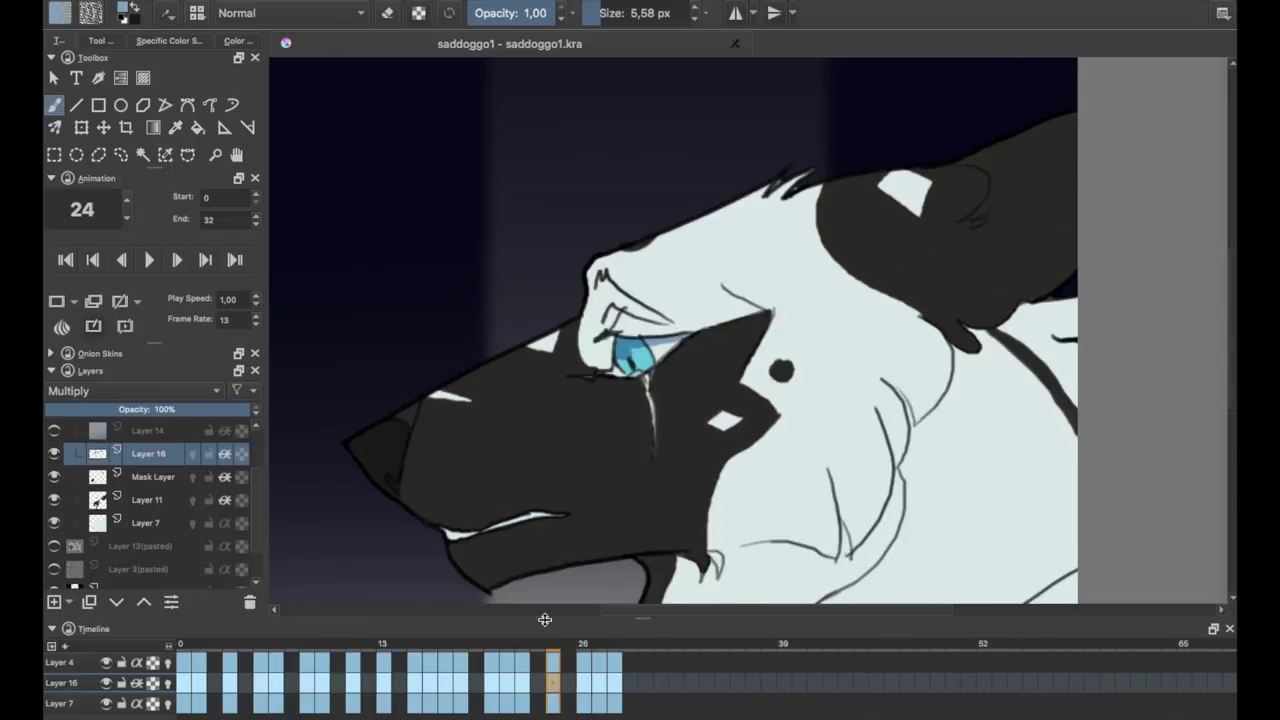
pyautogui.press('Left')
pyautogui.press('Left')
pyautogui.press('Left')
pyautogui.press('Left')
pyautogui.press('Left')
pyautogui.press('Left')
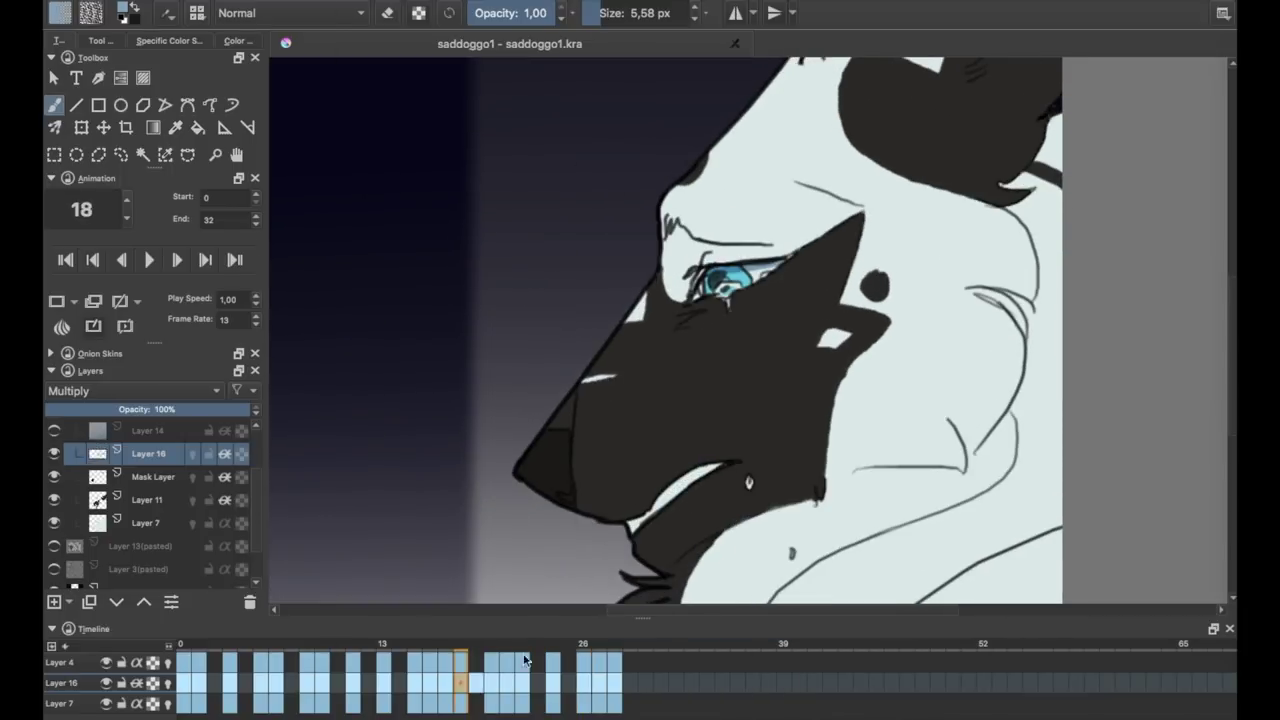
pyautogui.press('Left')
pyautogui.press('Left')
pyautogui.press('Left')
pyautogui.press('Left')
pyautogui.press('Left')
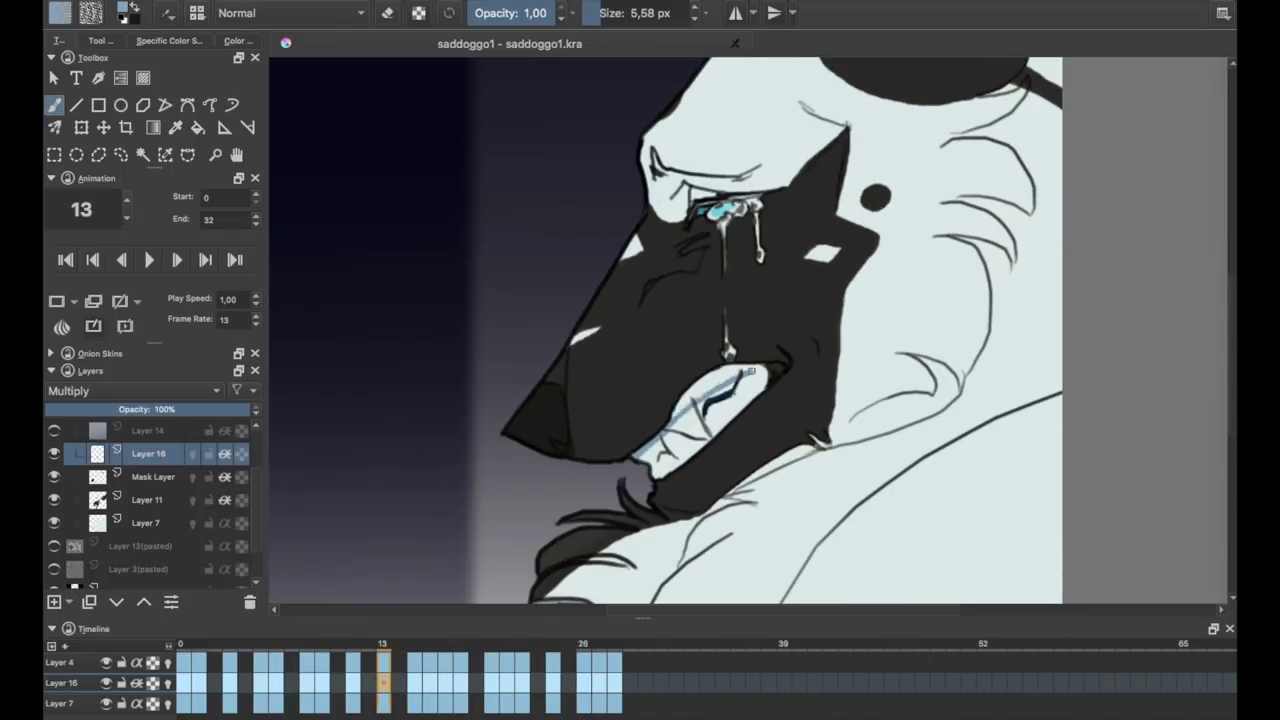
pyautogui.press('Left')
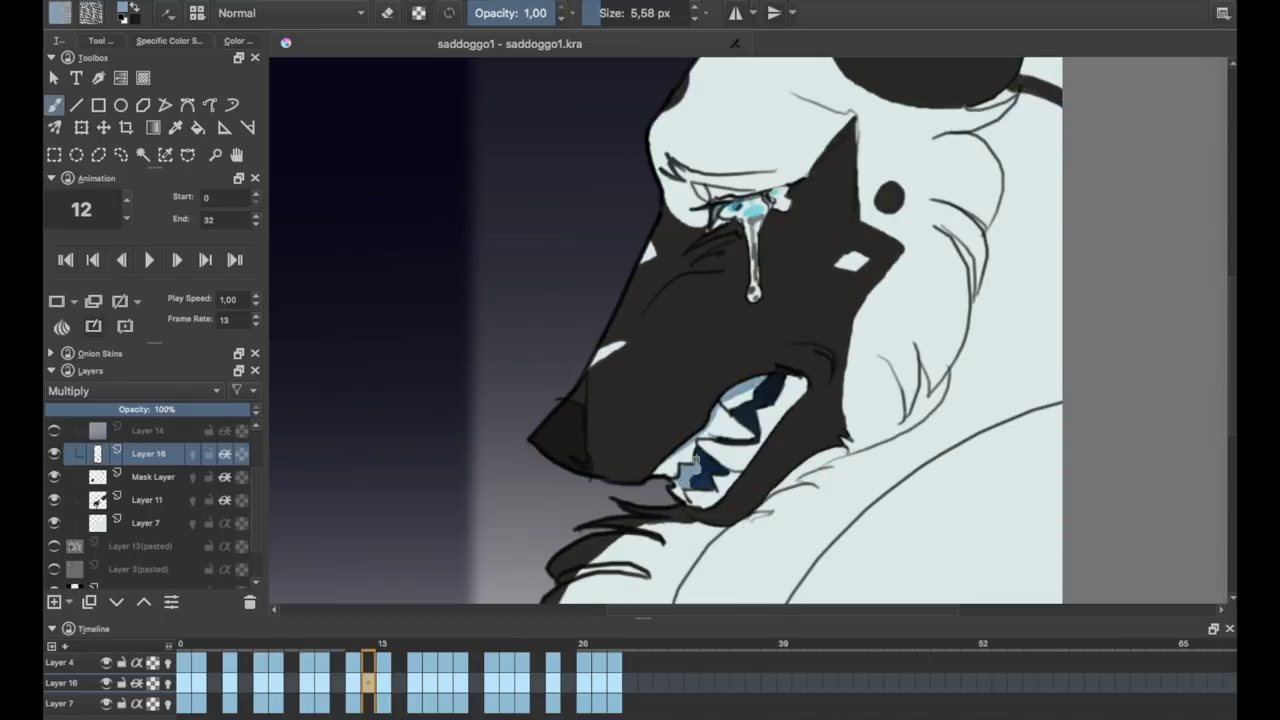
pyautogui.press('Left')
pyautogui.press('Left')
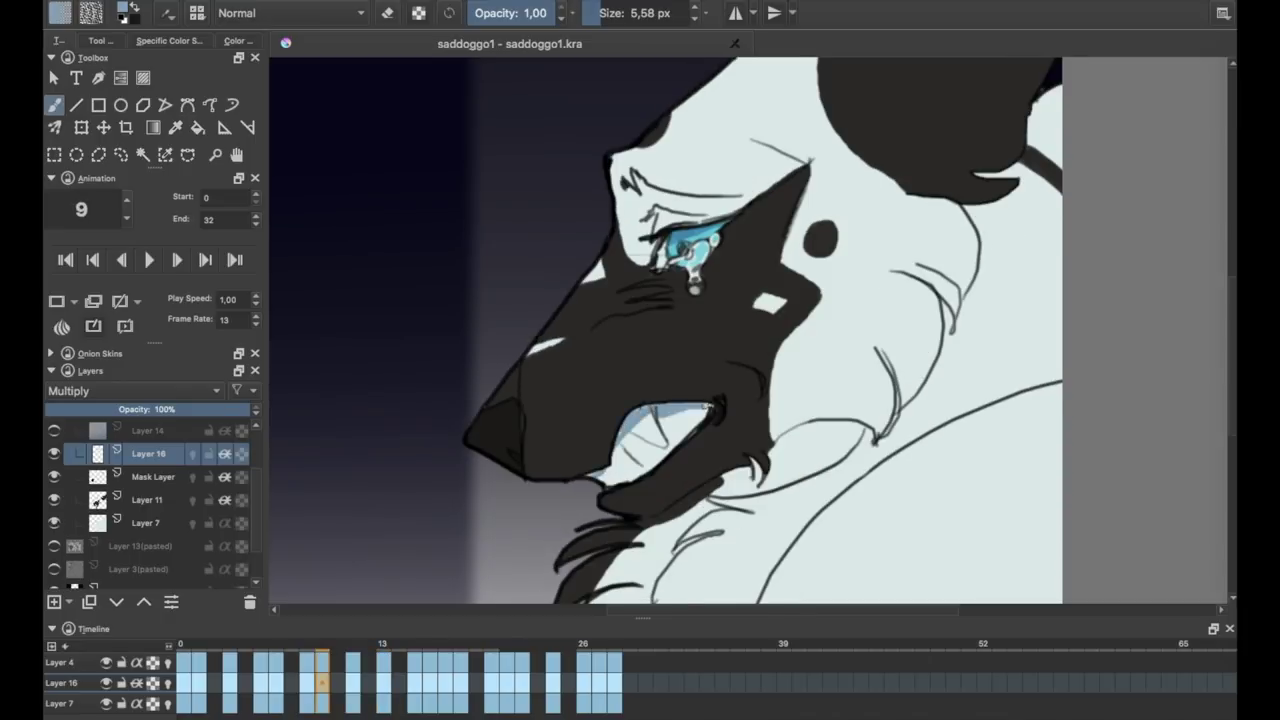
pyautogui.press('Left')
pyautogui.press('Left')
pyautogui.press('Left')
pyautogui.press('Left')
pyautogui.press('Left')
pyautogui.press('Left')
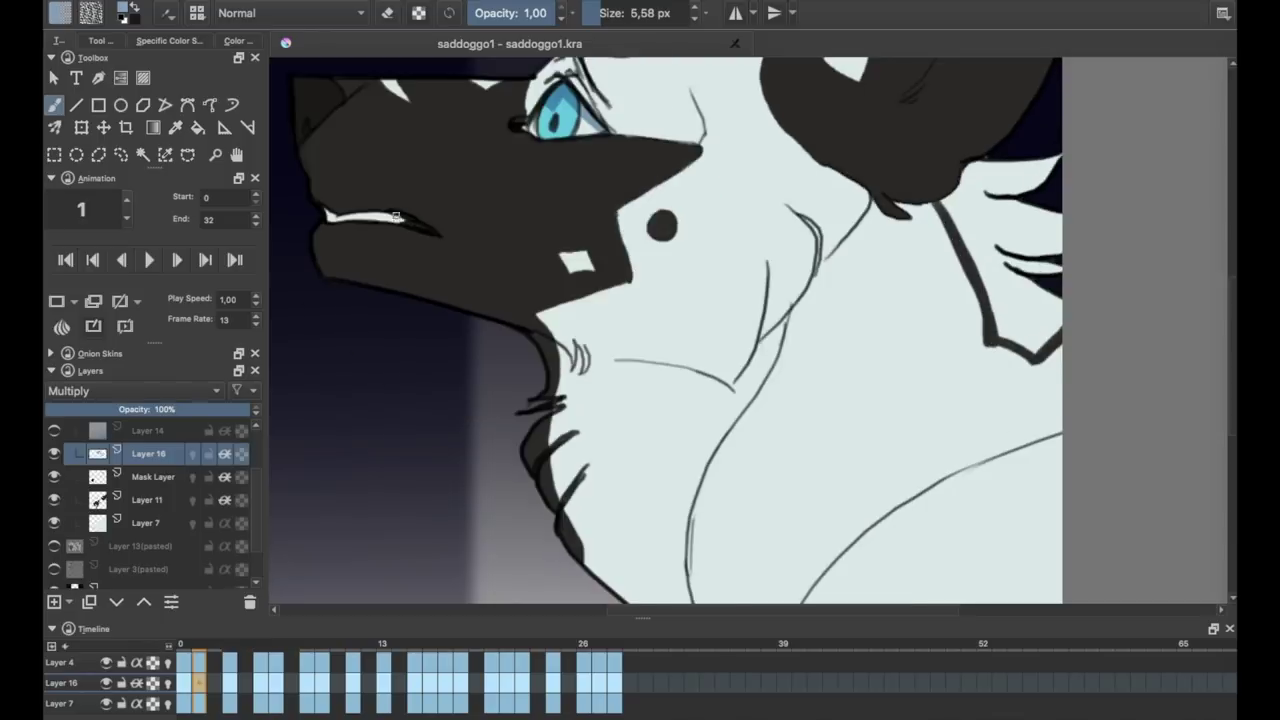
pyautogui.press('Left')
pyautogui.press('Left')
pyautogui.press('Left')
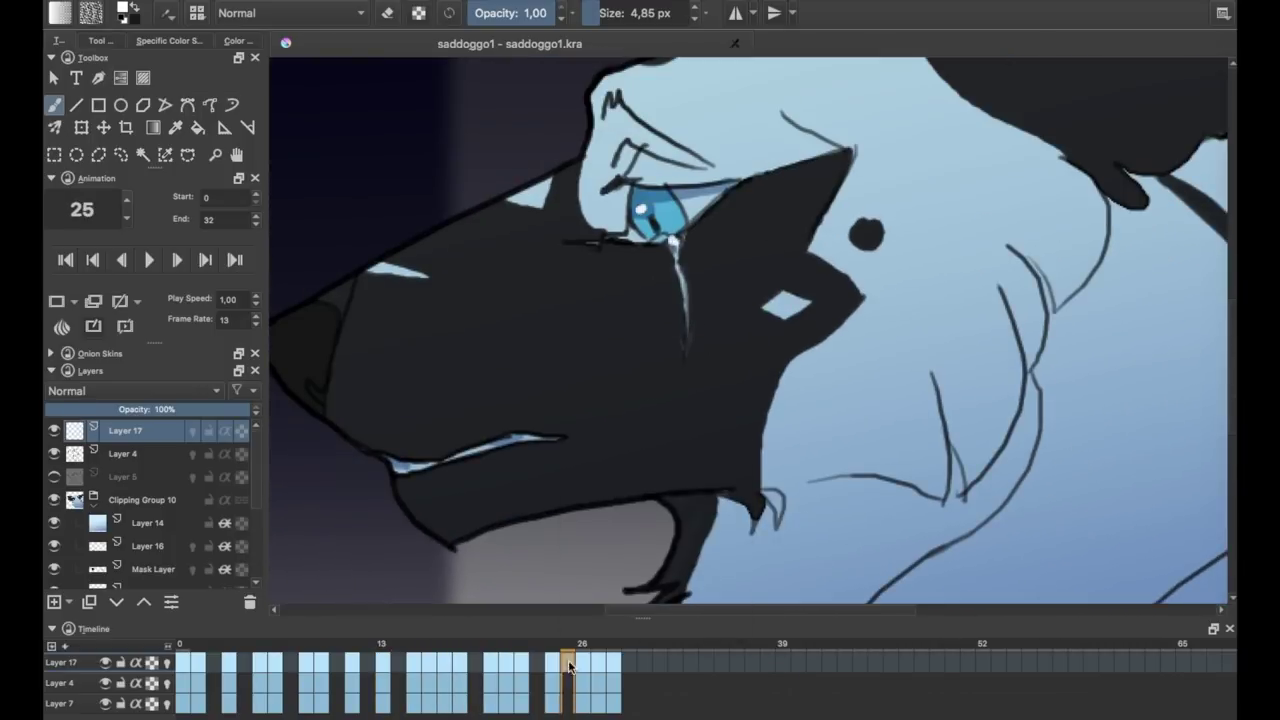
# Scrub around frame 24, play and stop the animation, then select the bottom background layer.
pyautogui.moveTo(568, 667)
pyautogui.mouseDown()
pyautogui.moveTo(548, 667)
pyautogui.moveTo(583, 667)
pyautogui.moveTo(536, 667)
pyautogui.mouseUp()
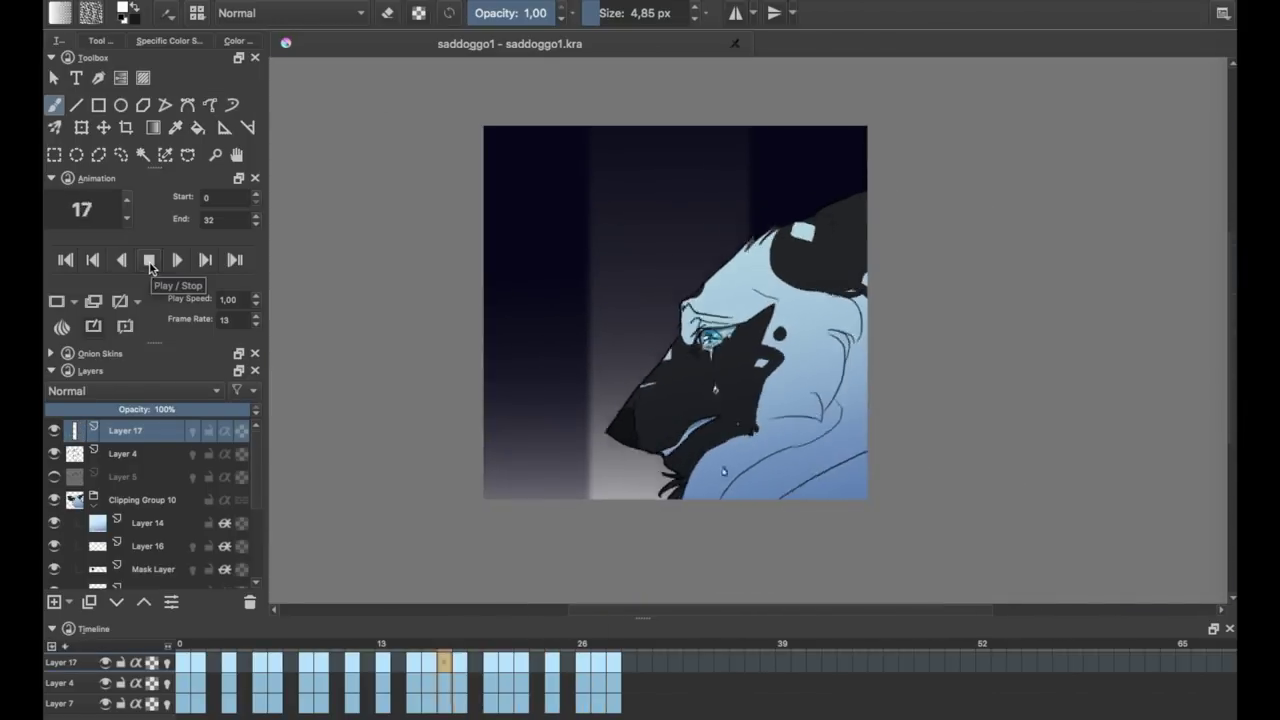
pyautogui.click(149, 260)
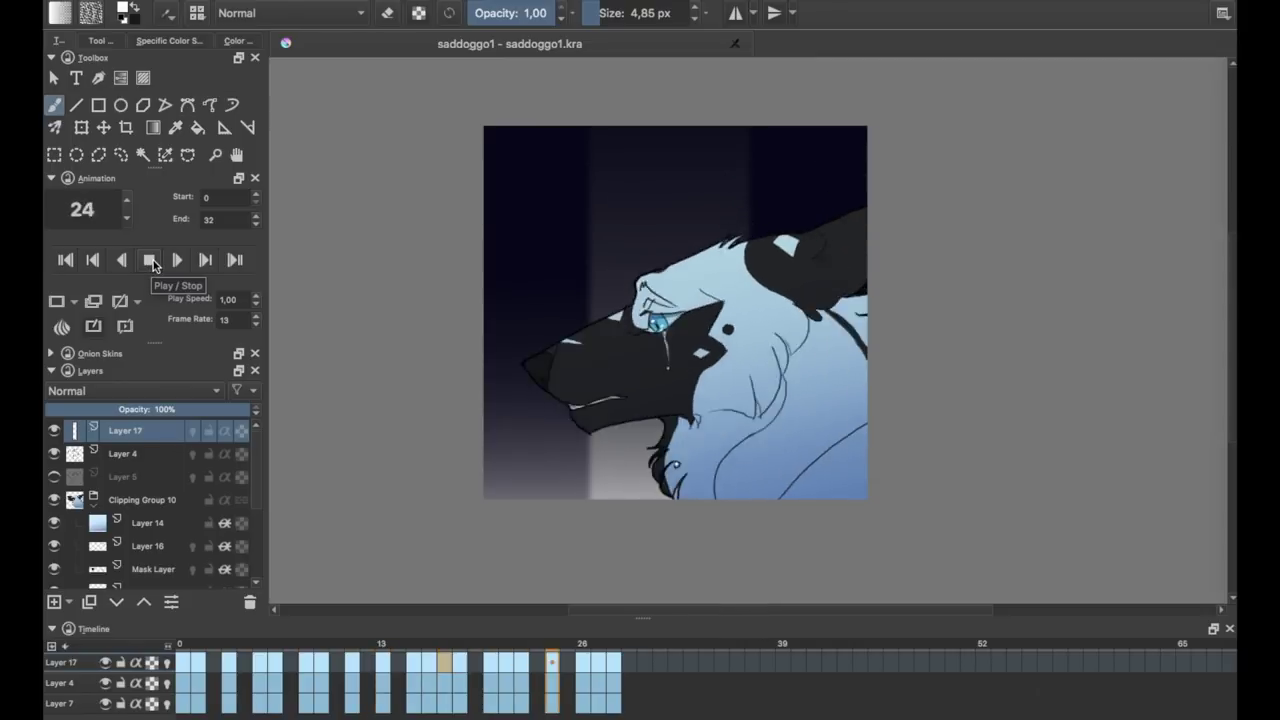
pyautogui.click(155, 261)
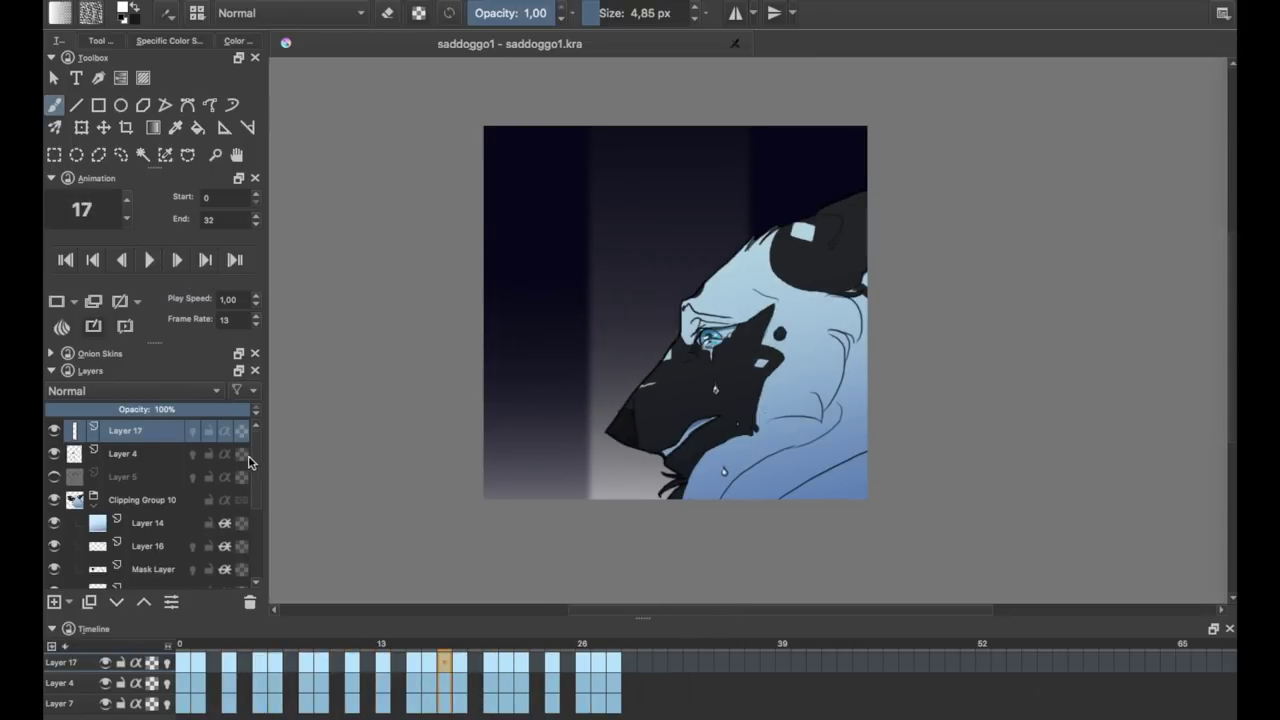
pyautogui.scroll(-5, 260, 480)
pyautogui.click(92, 553)
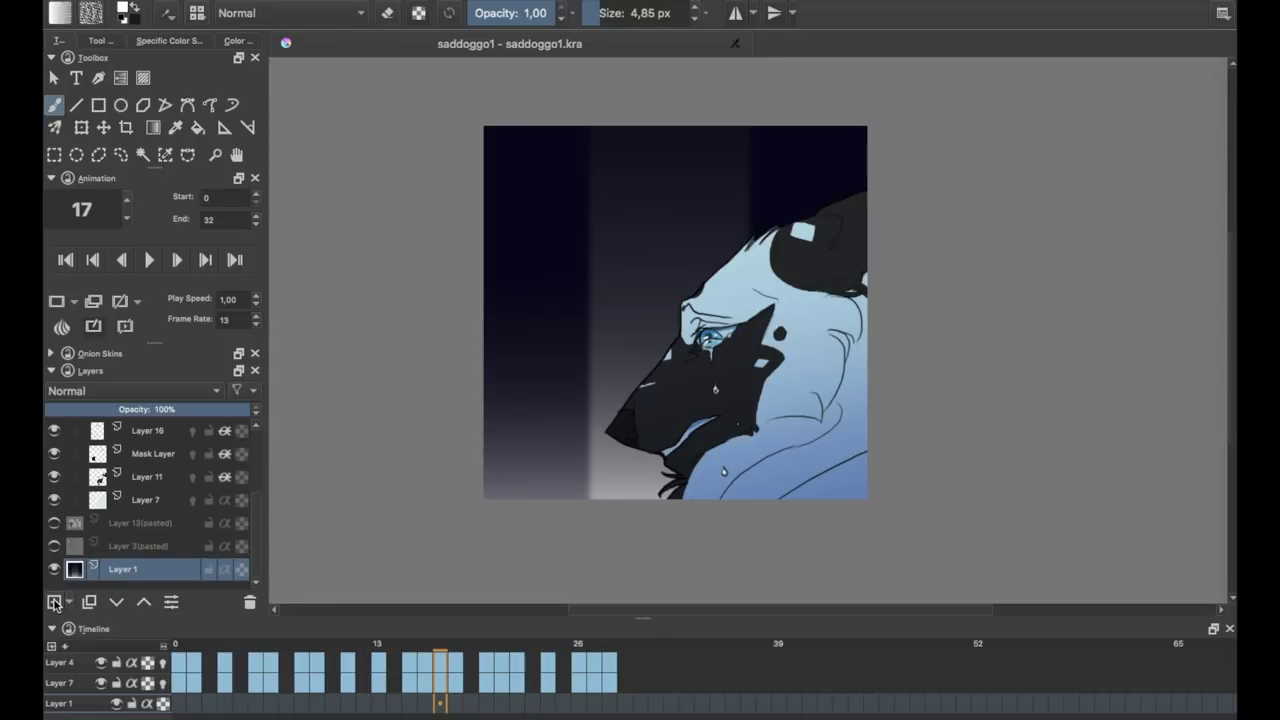
# Fill a new layer light blue, set it to Overlay at 32% opacity, and preview playback.
pyautogui.click(127, 8)
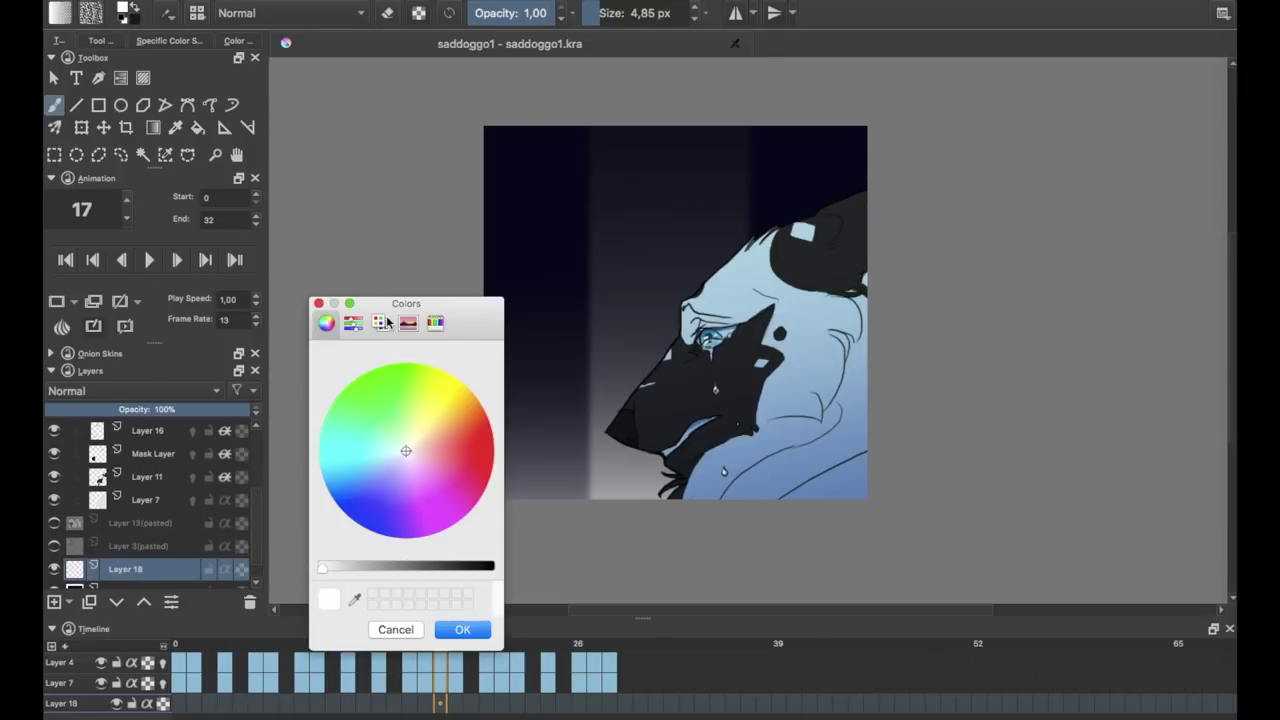
pyautogui.click(455, 630)
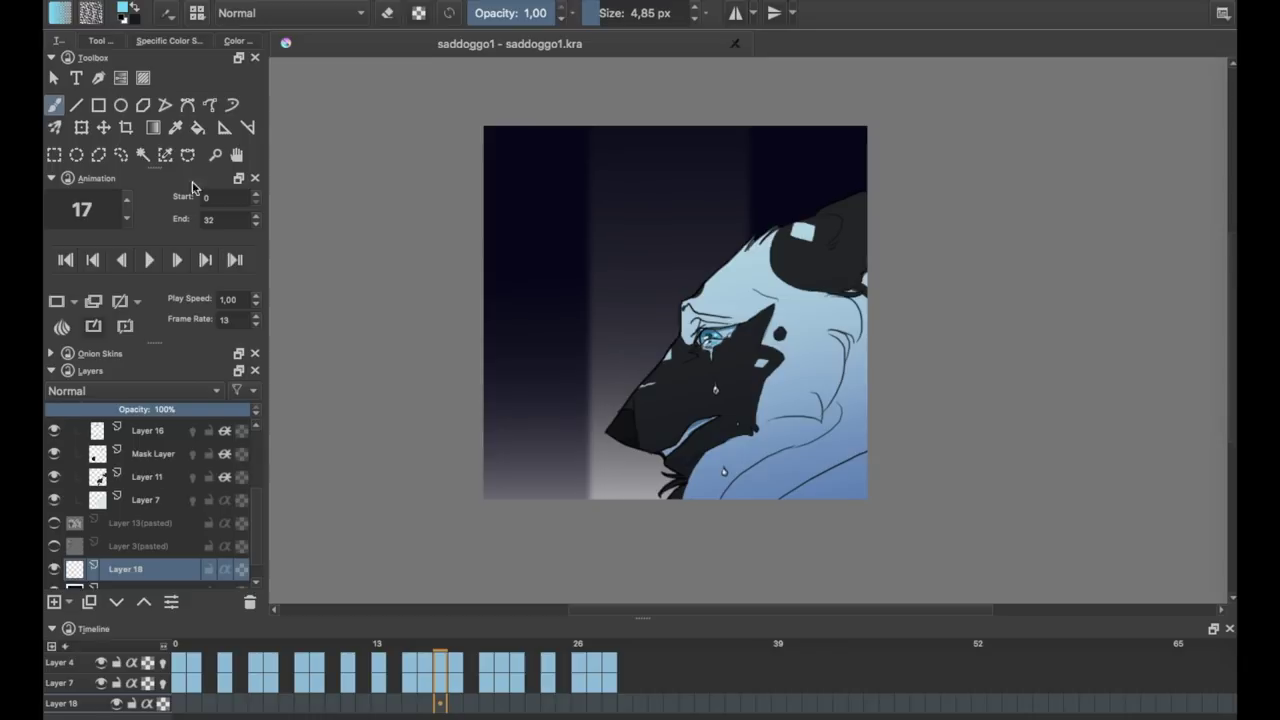
pyautogui.hotkey('shift', 'BackSpace')
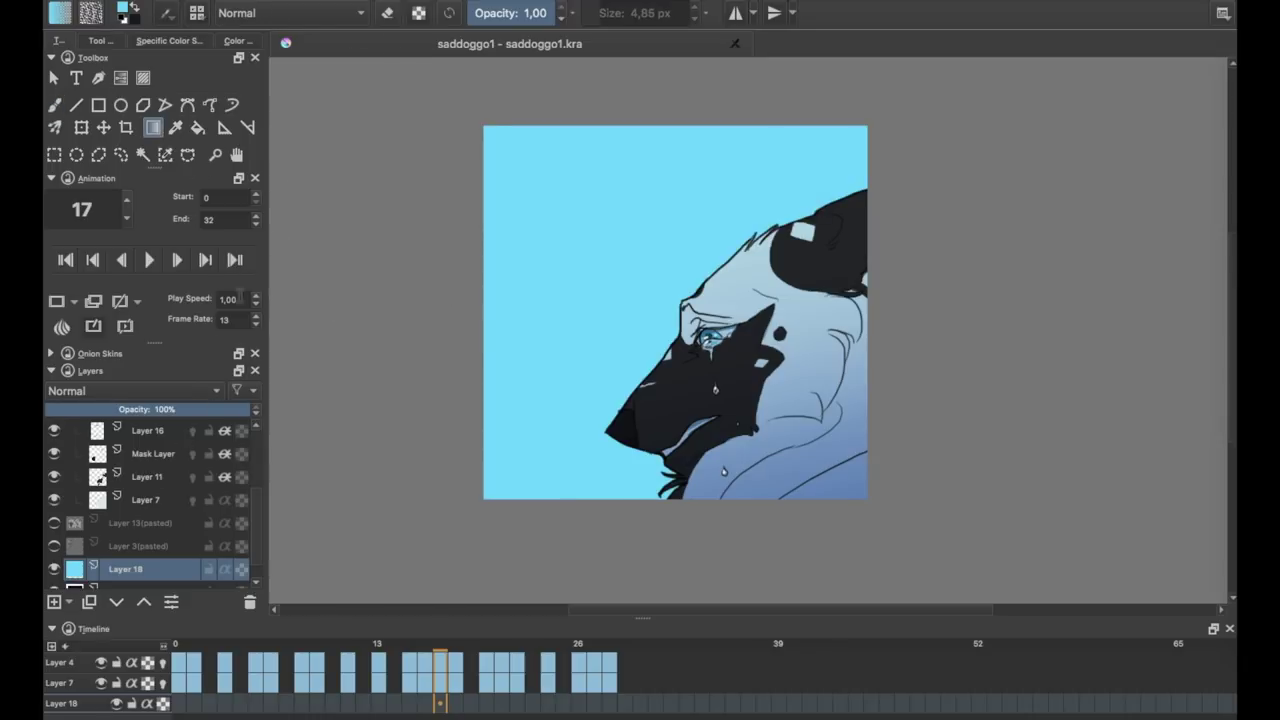
pyautogui.click(142, 392)
pyautogui.click(136, 430)
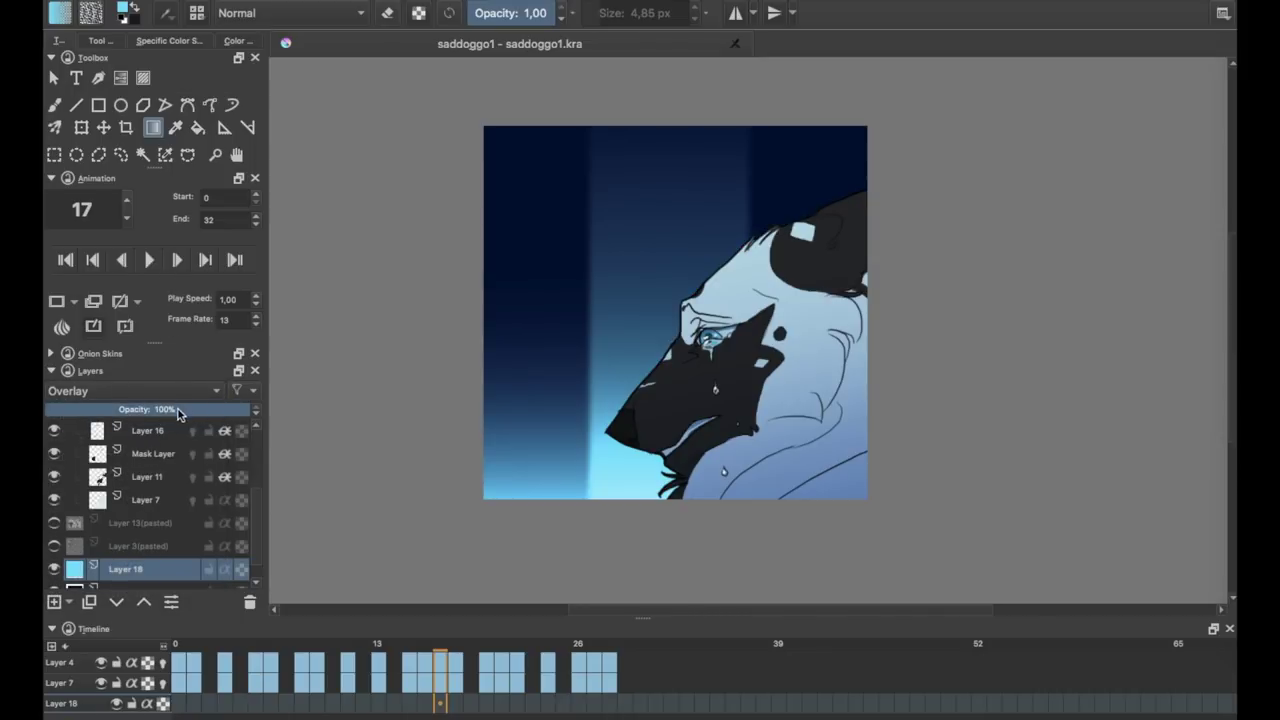
pyautogui.moveTo(170, 414); pyautogui.dragTo(166, 418)
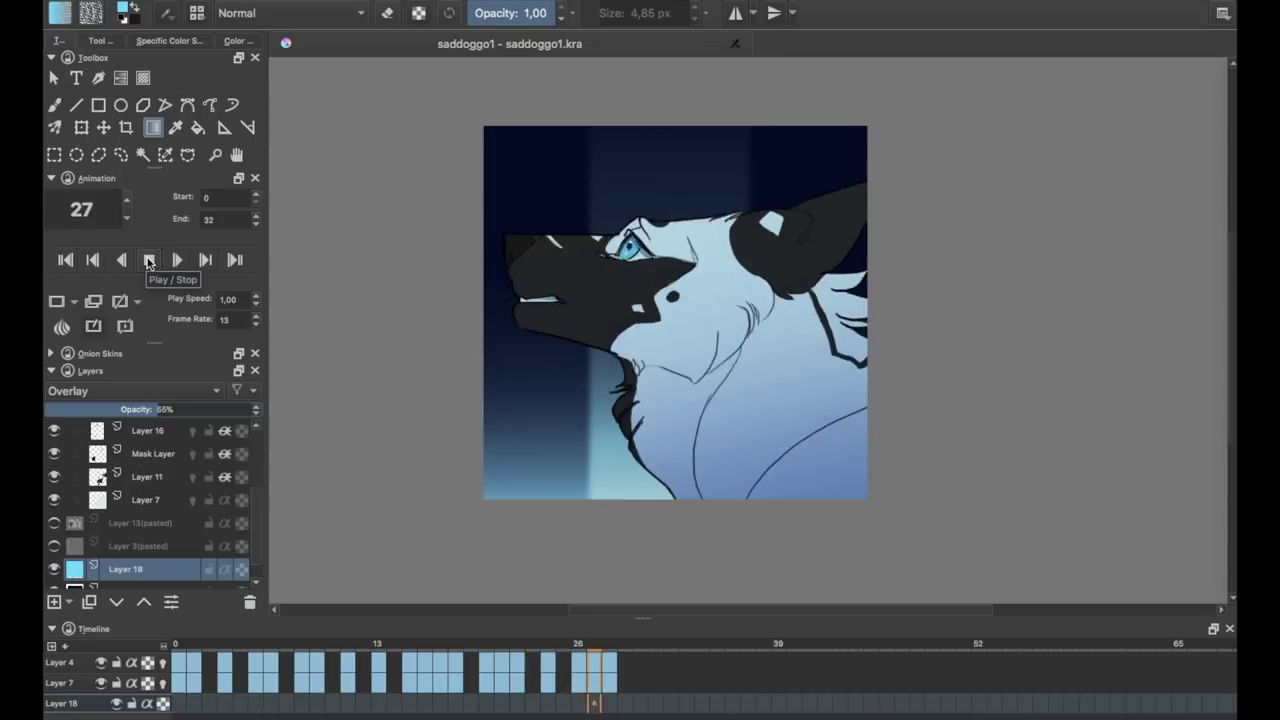
pyautogui.click(148, 261)
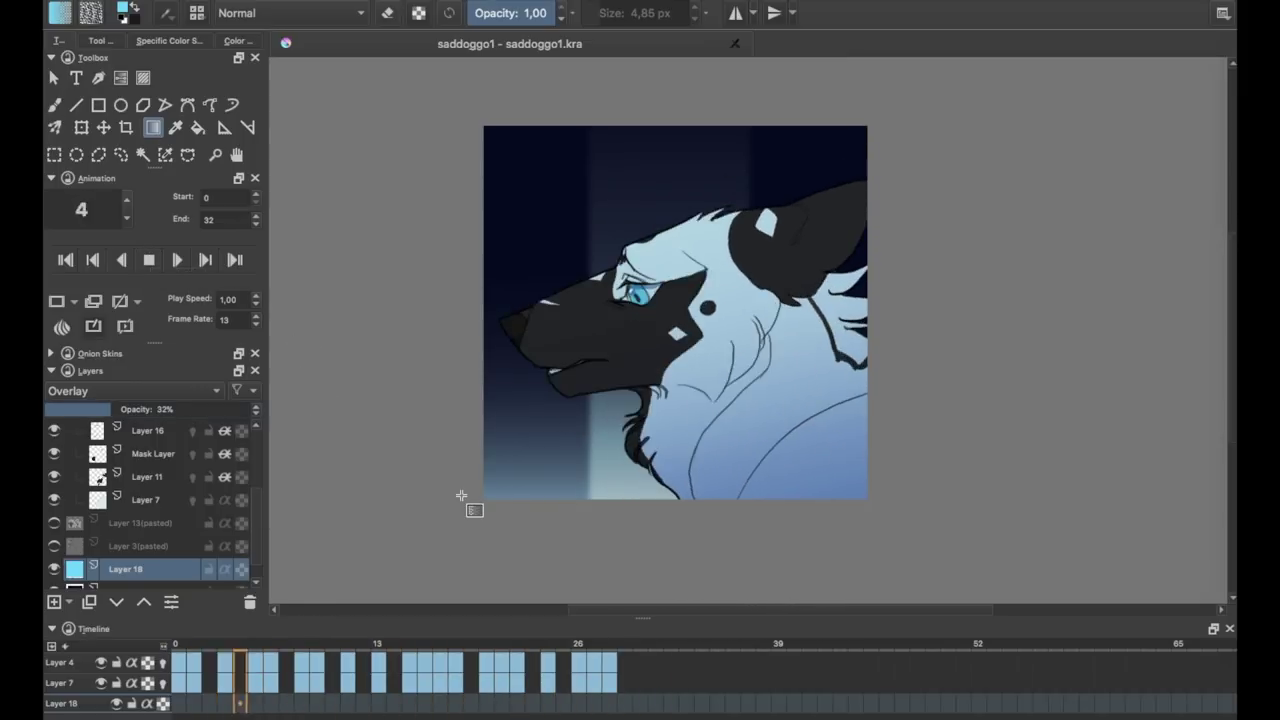
pyautogui.scroll(2, 951, 508)
pyautogui.scroll(3, 951, 508)
pyautogui.scroll(2, 951, 508)
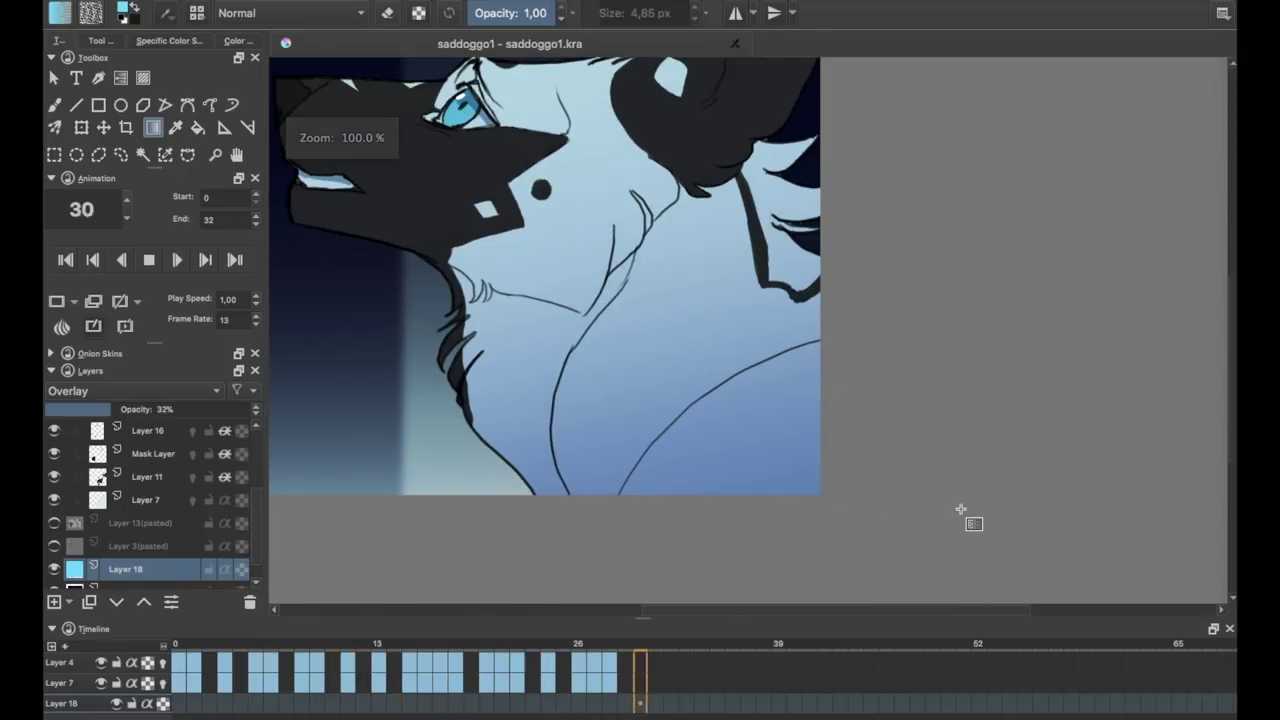